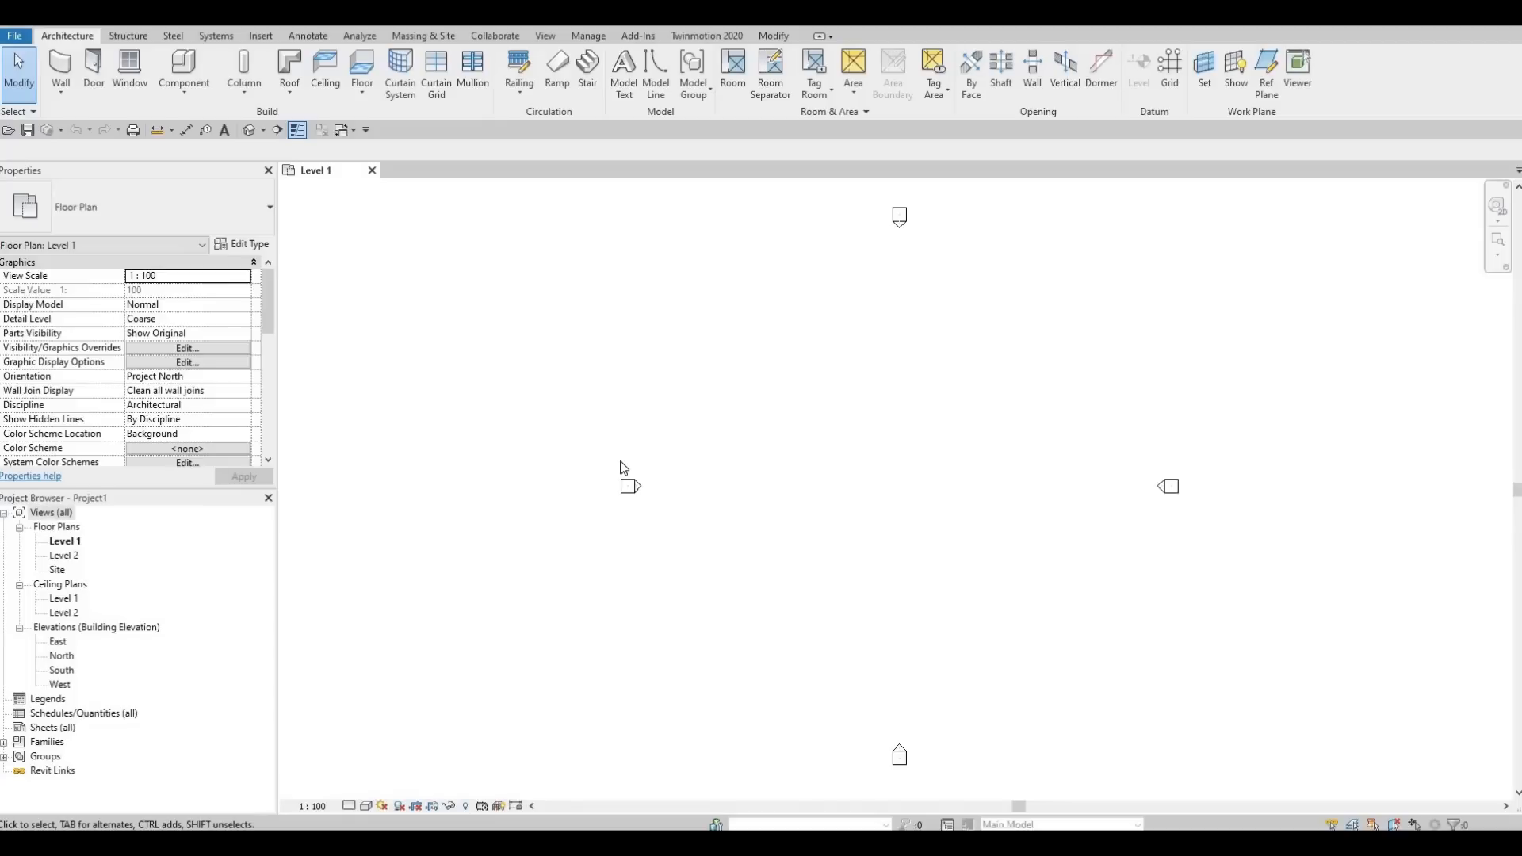
Start saving the project in the Revit File folder and name the file BEMNN House.
{"action": "key", "text": "ctrl+s"}
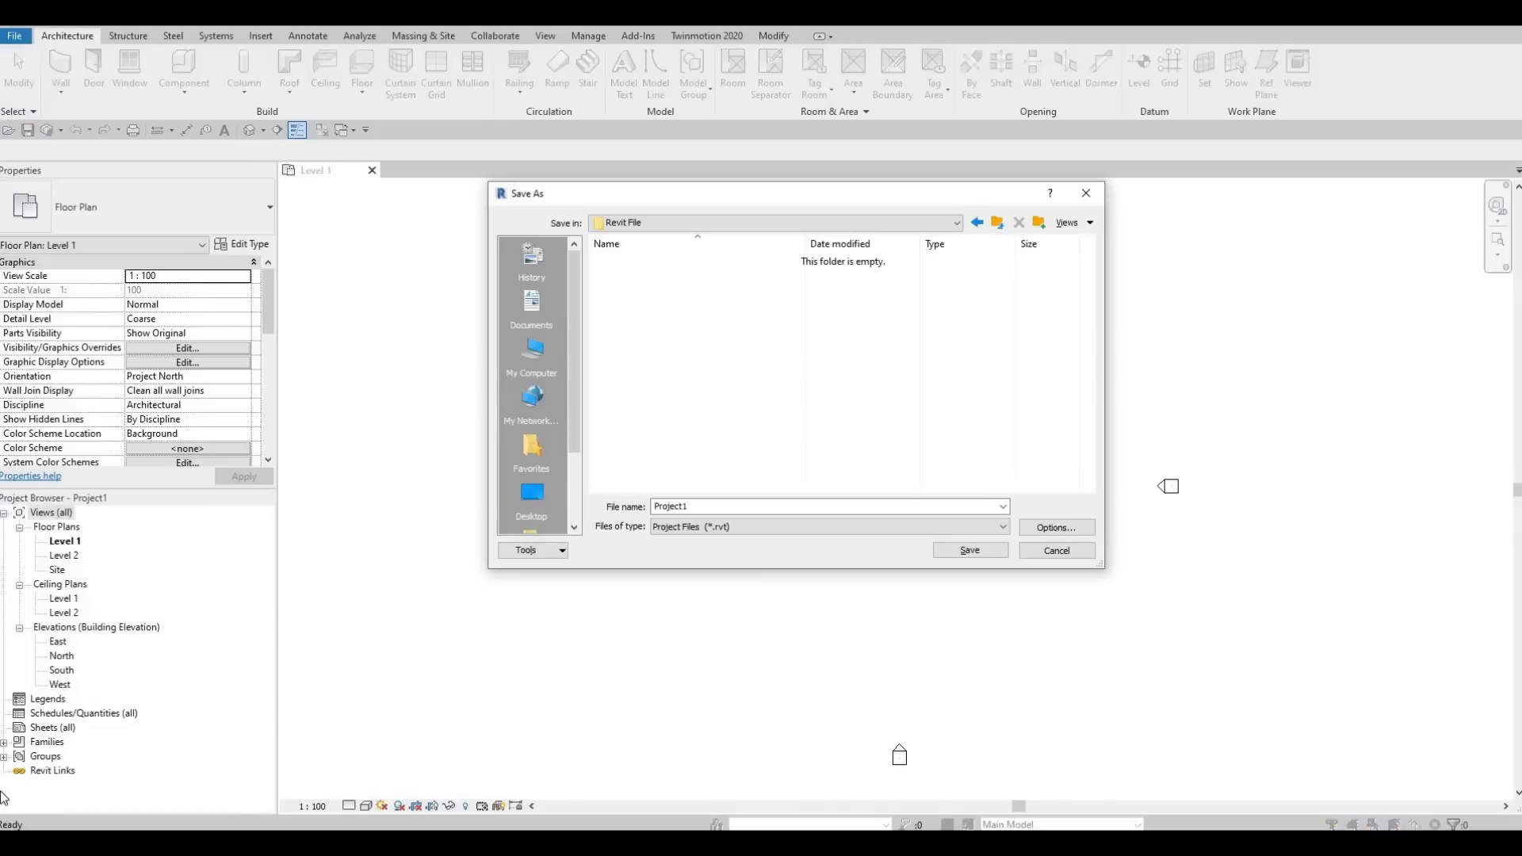
{"action": "double_click", "coordinate": [725, 506]}
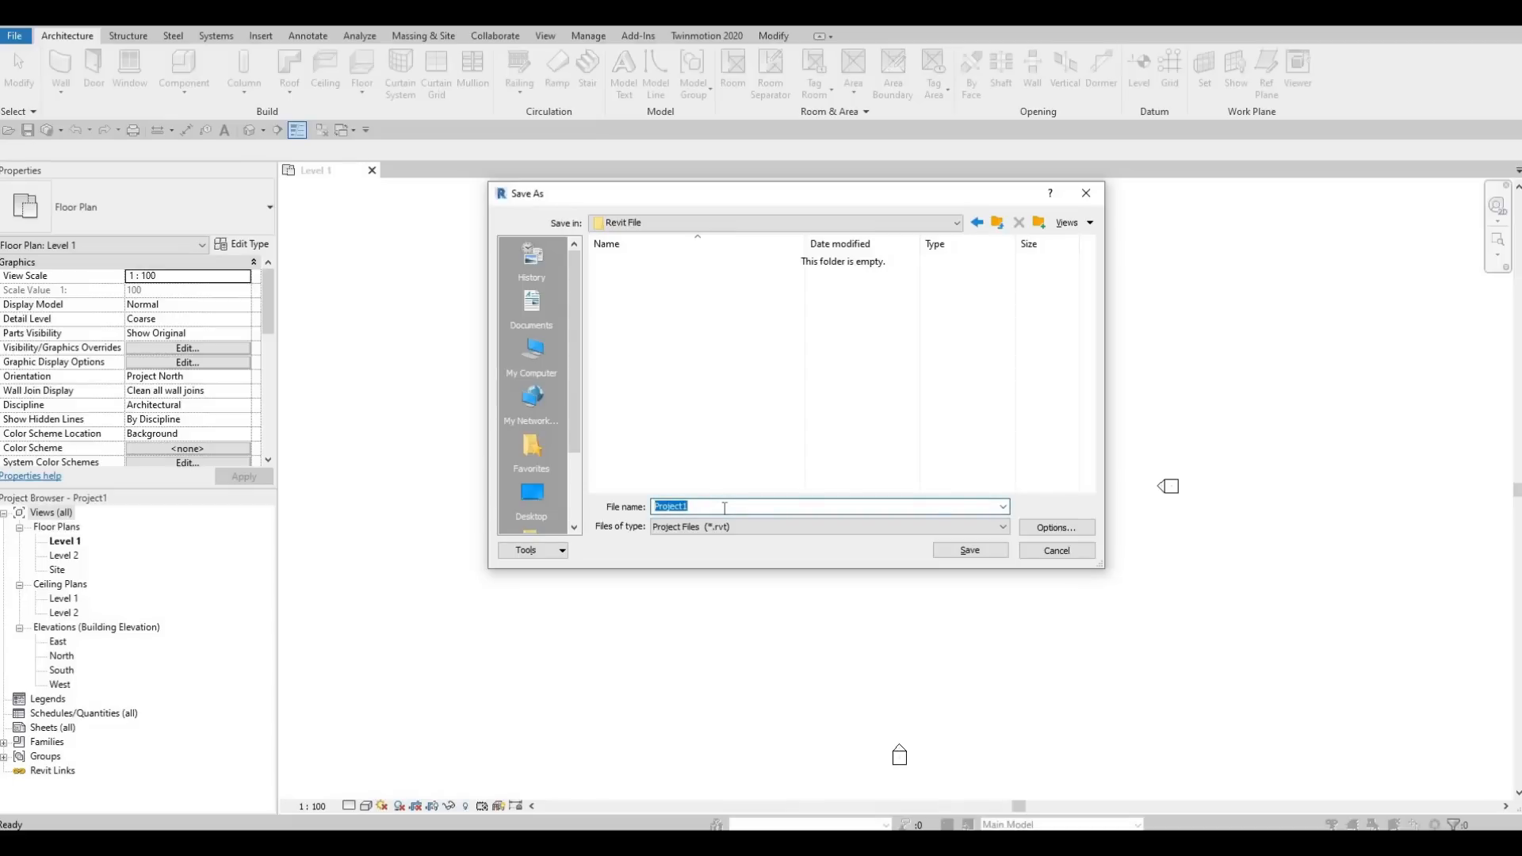
{"action": "type", "text": "BEMNN House"}
Limit the project file's maximum backups to 5 and save the project.
{"action": "left_click", "coordinate": [1034, 528]}
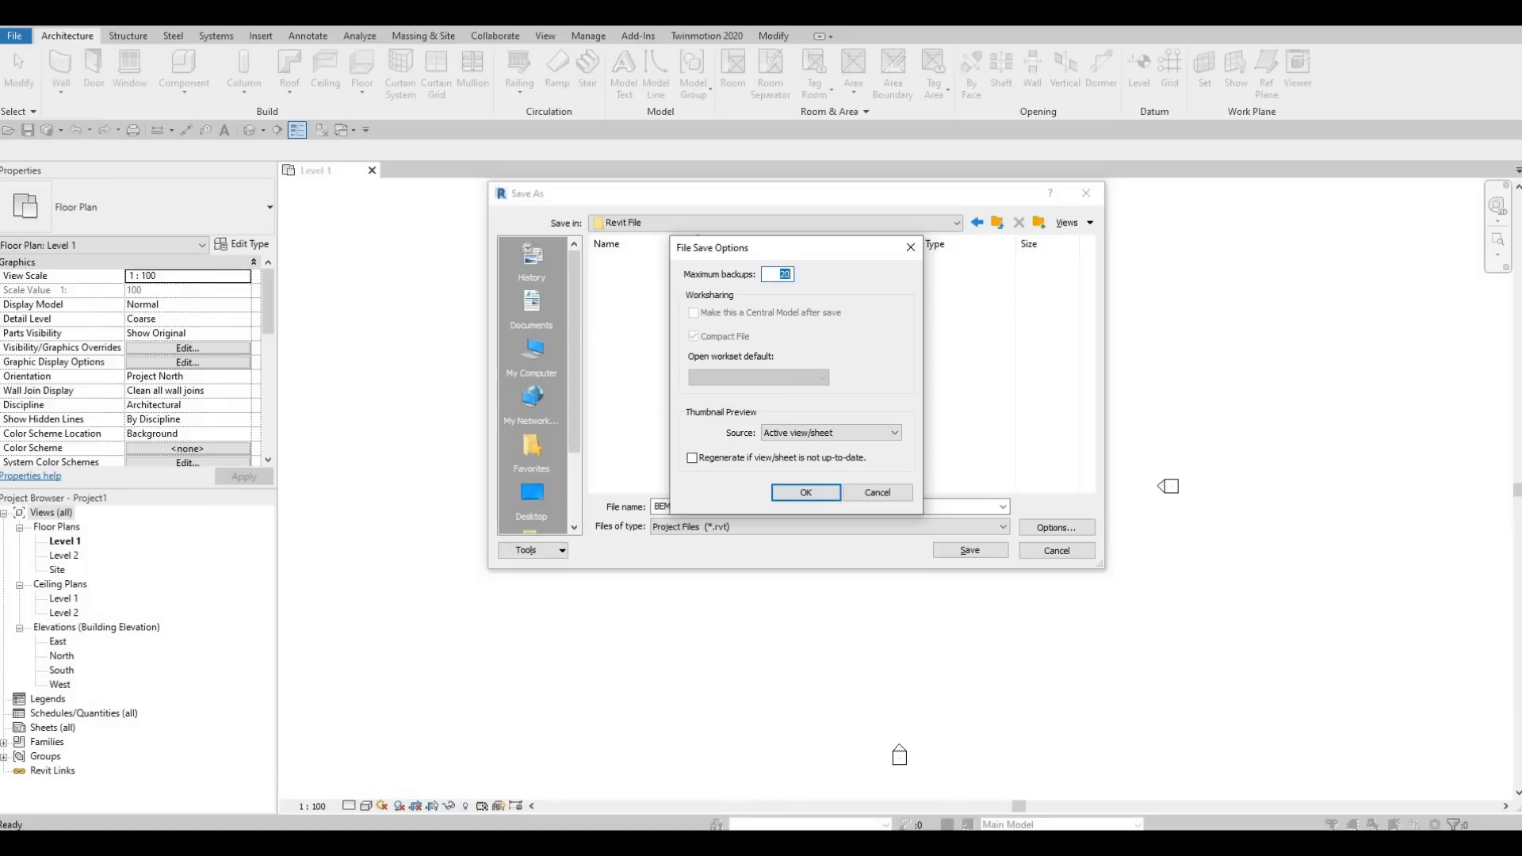
{"action": "type", "text": "5"}
{"action": "left_click", "coordinate": [805, 493]}
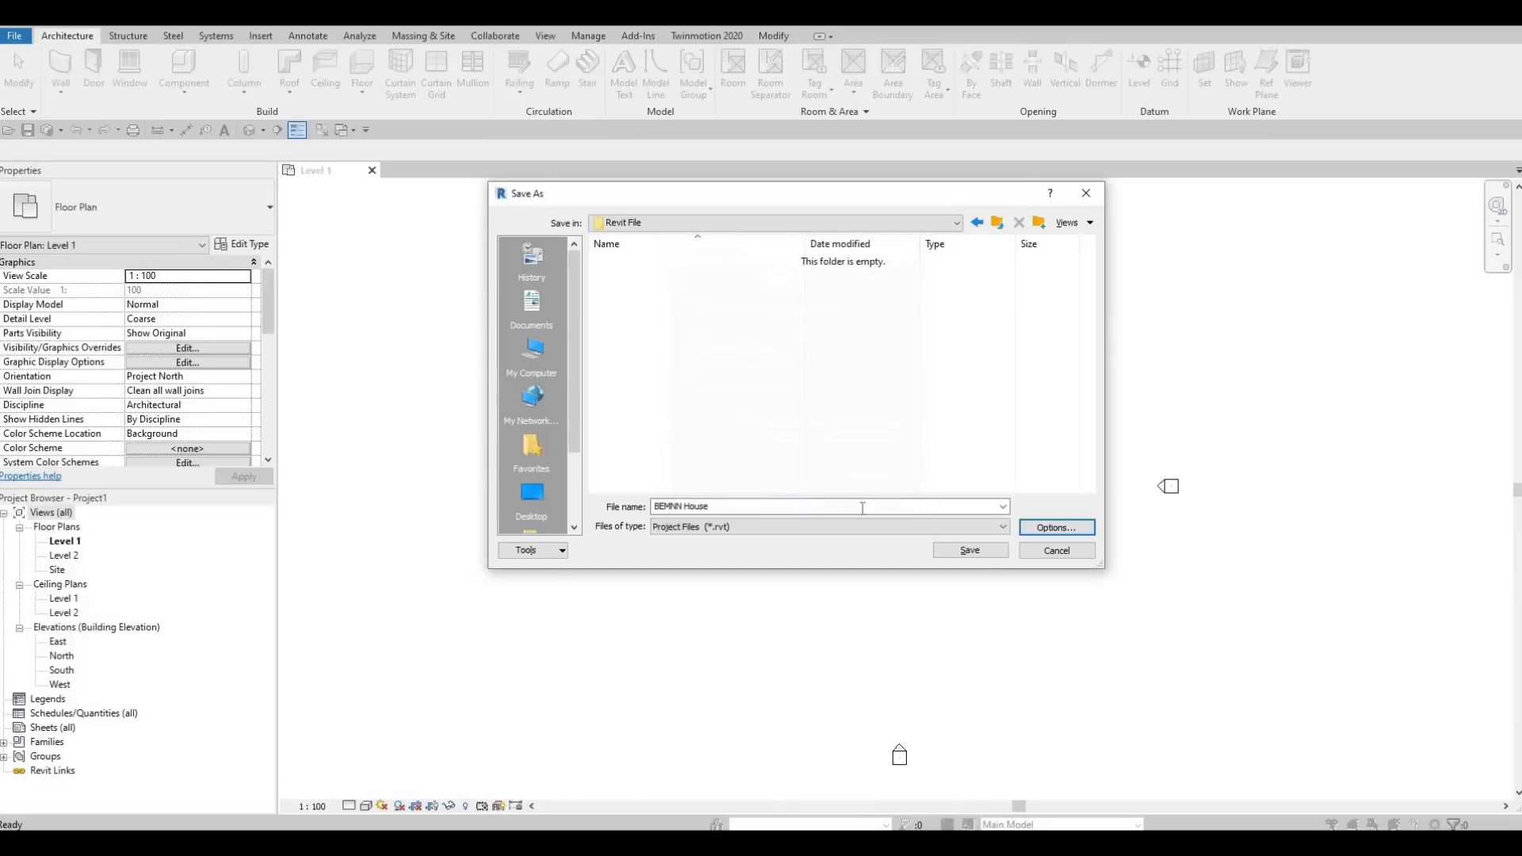
{"action": "left_click", "coordinate": [982, 551]}
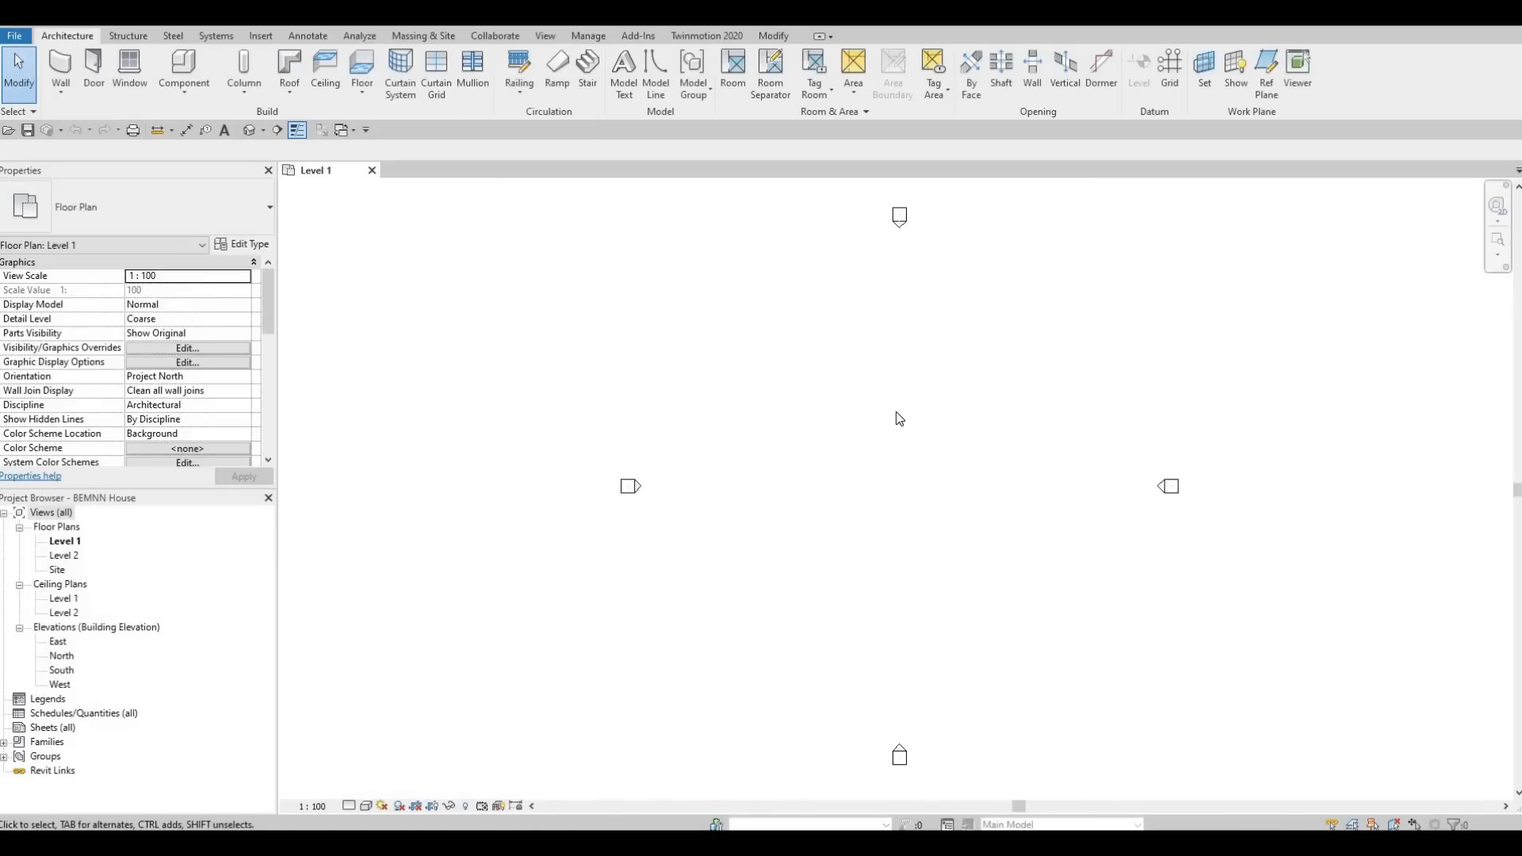
Review the project unit formats for the Common discipline without changing them.
{"action": "key", "text": "u"}
{"action": "key", "text": "n"}
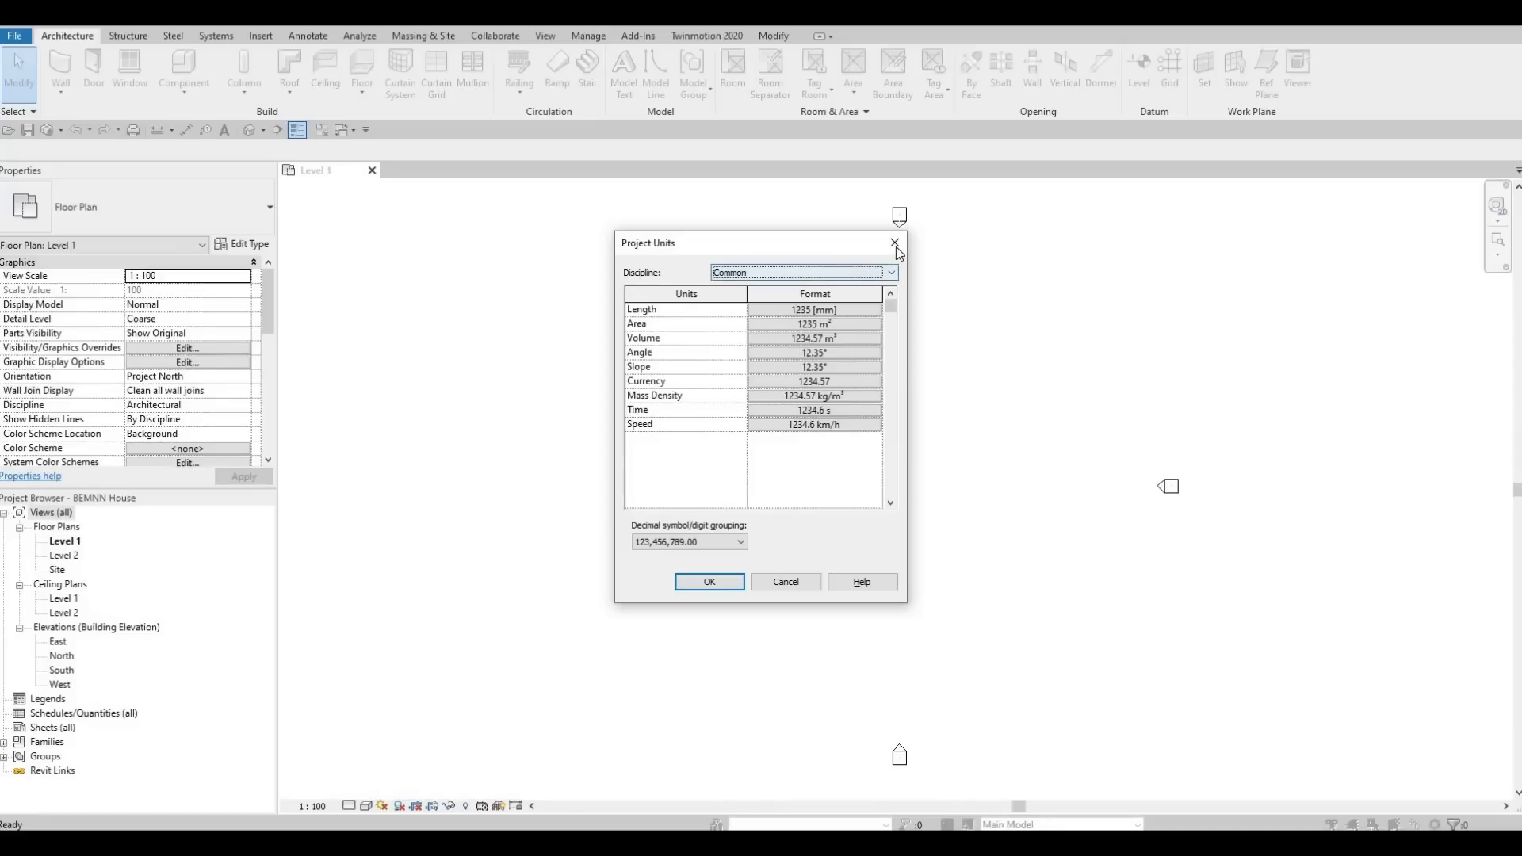
{"action": "middle_click_drag", "start_coordinate": [893, 439], "coordinate": [889, 415]}
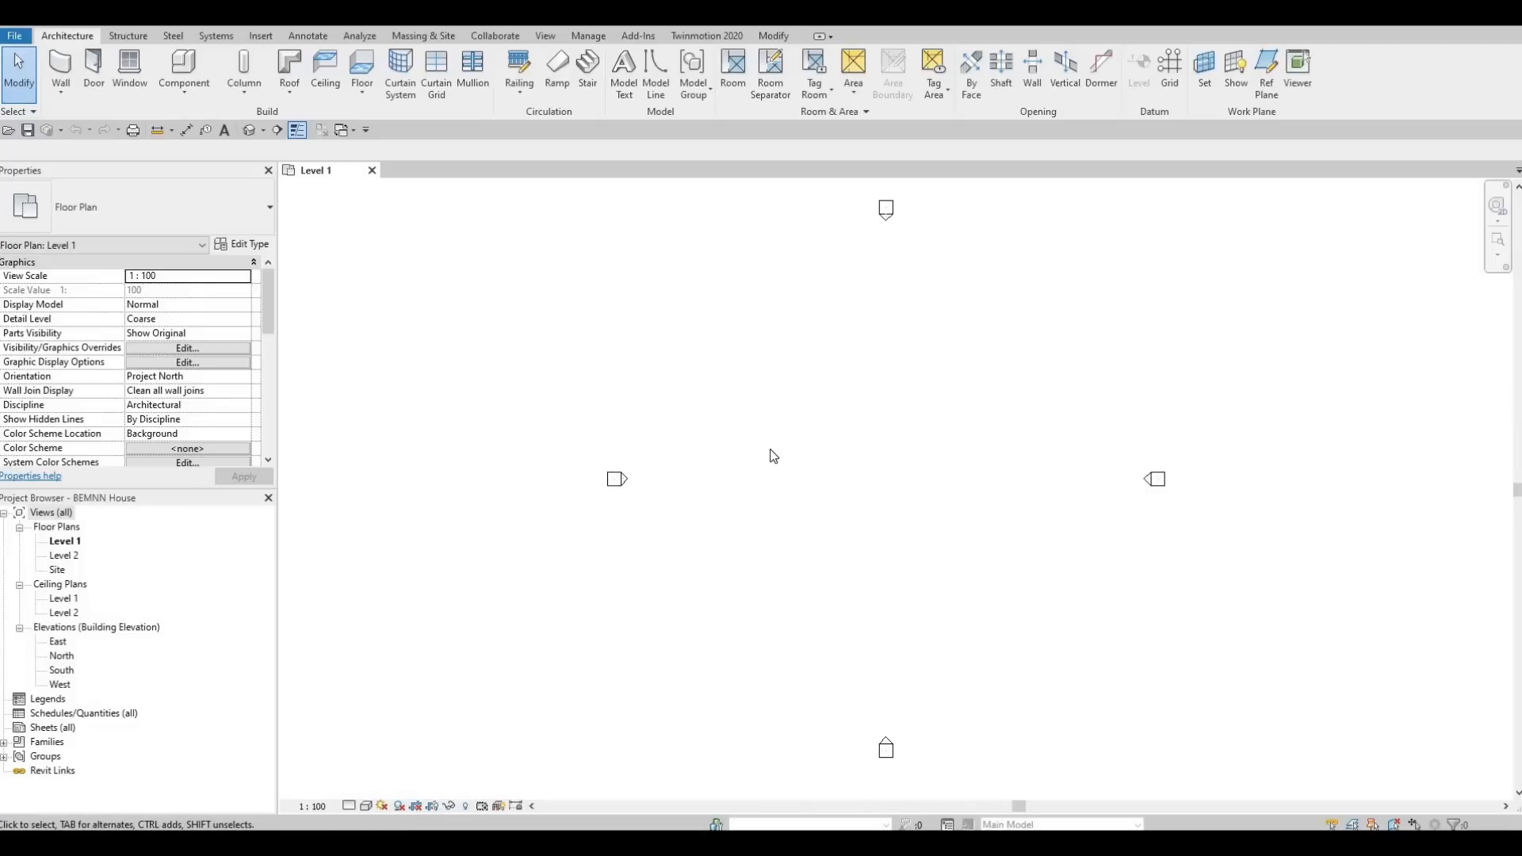
{"action": "middle_click_drag", "start_coordinate": [730, 452], "coordinate": [727, 455]}
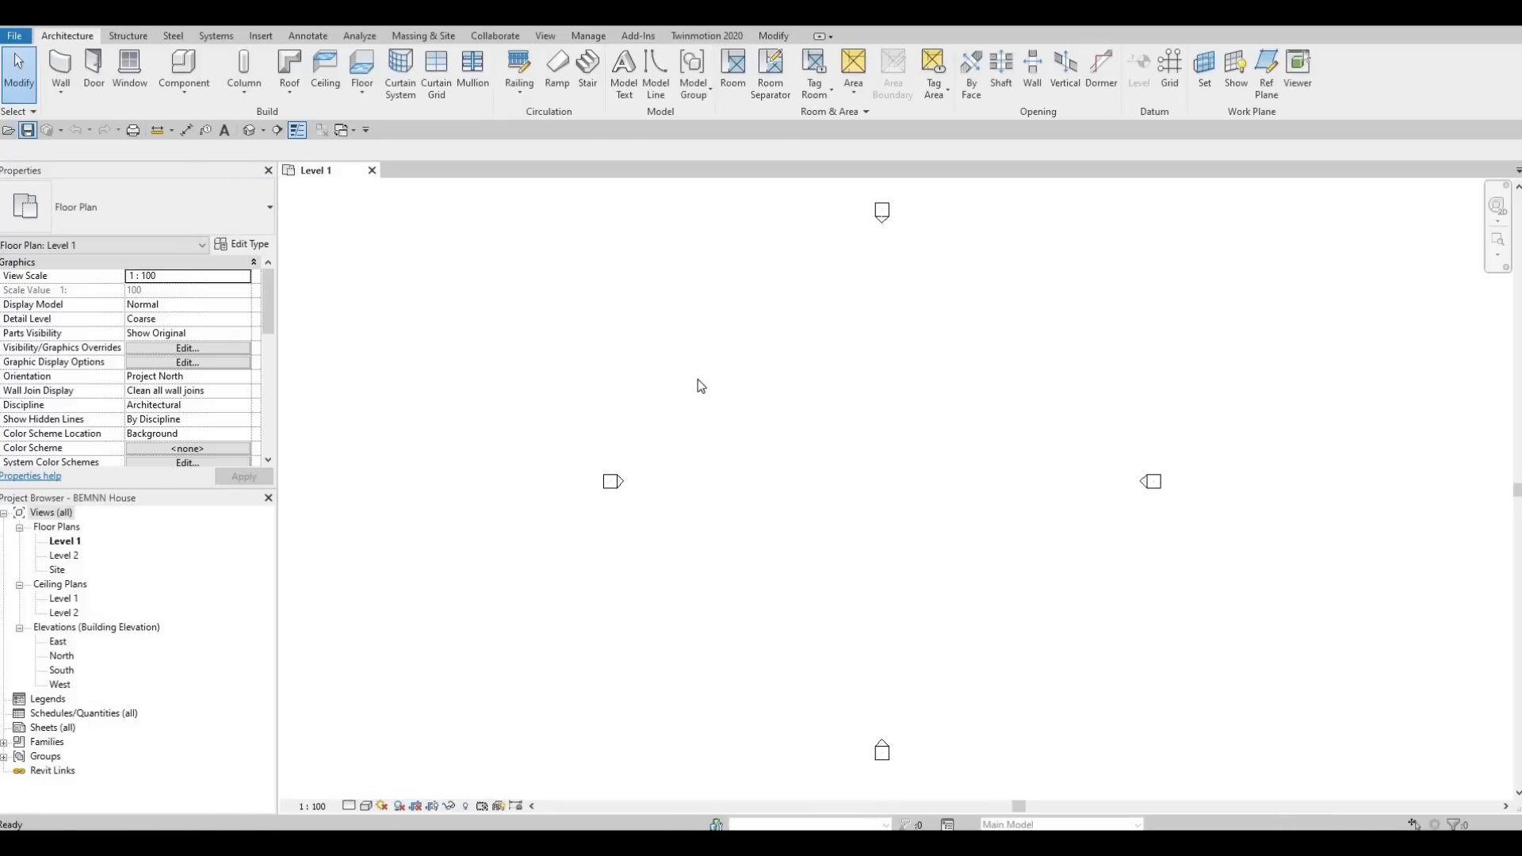
{"action": "middle_click_drag", "start_coordinate": [776, 406], "coordinate": [762, 390]}
{"action": "middle_click_drag", "start_coordinate": [470, 482], "coordinate": [452, 505]}
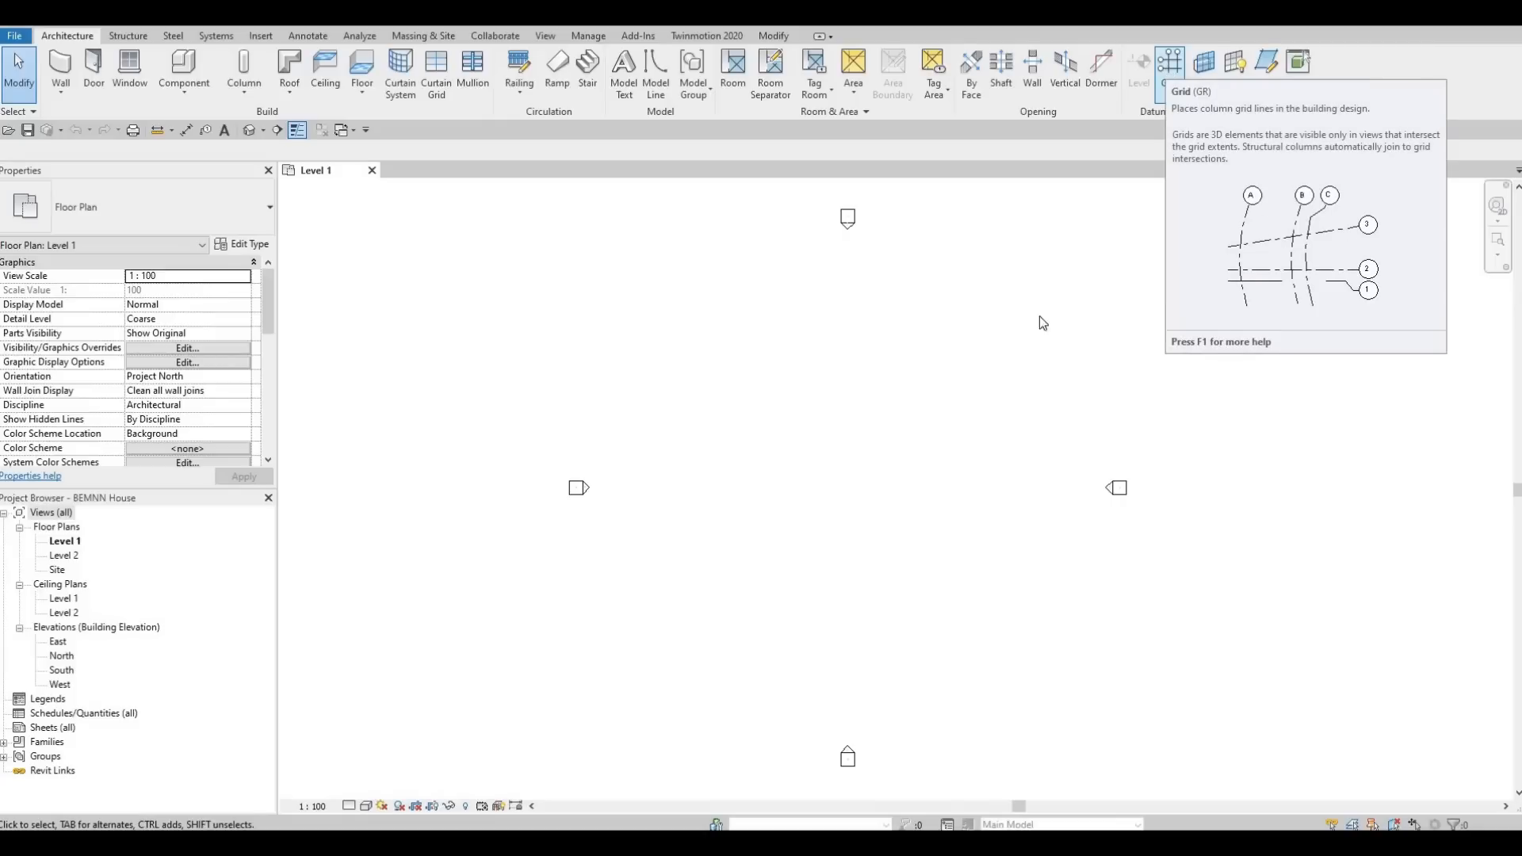
{"action": "key", "text": "F1"}
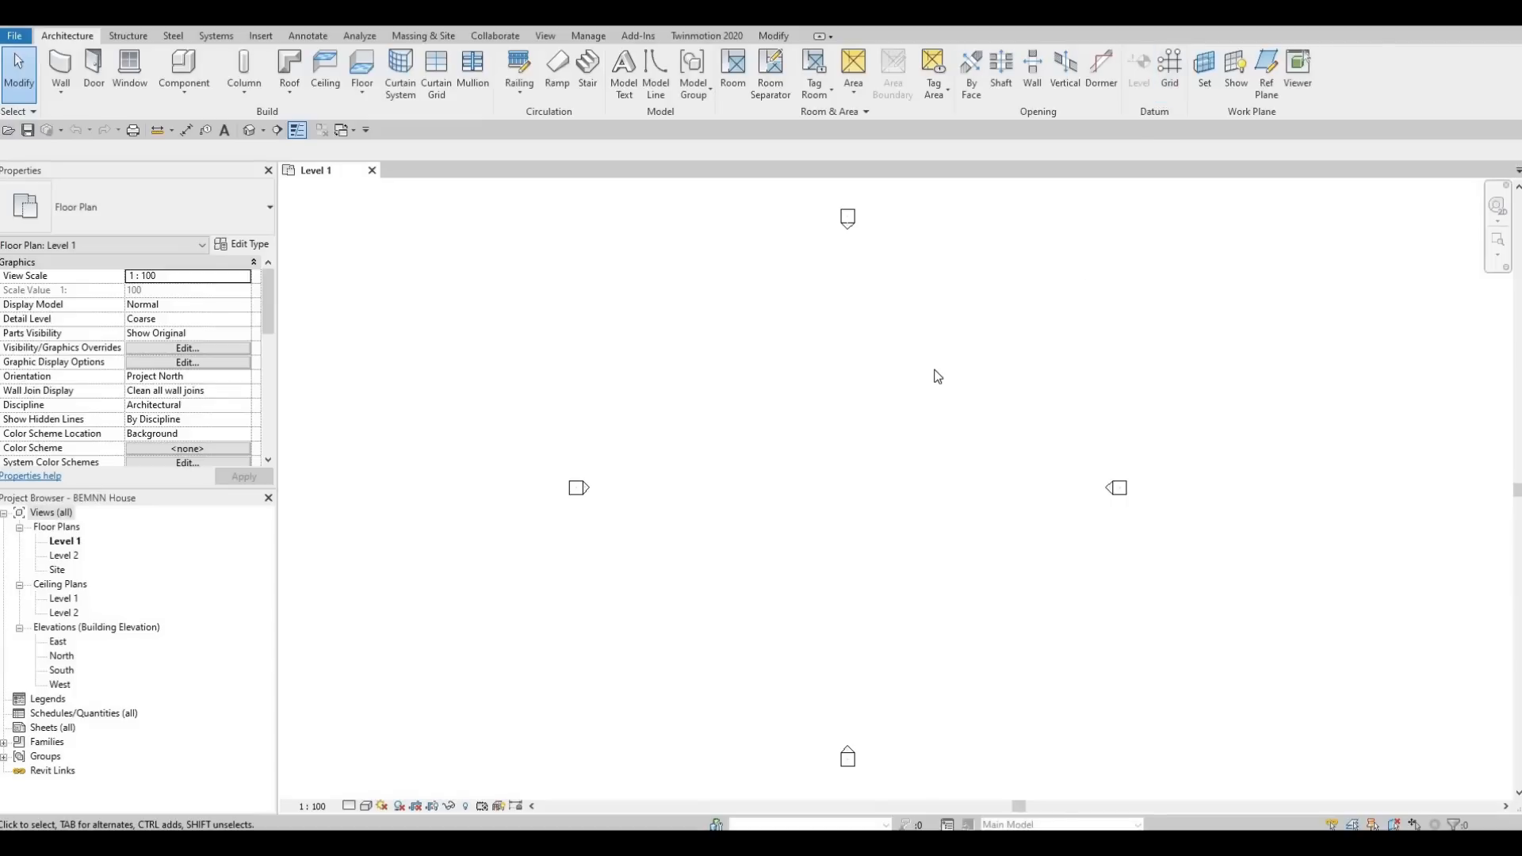
Draw a vertical grid line upward between the elevation markers on the Level 1 plan, left of the centre.
{"action": "key", "text": "r"}
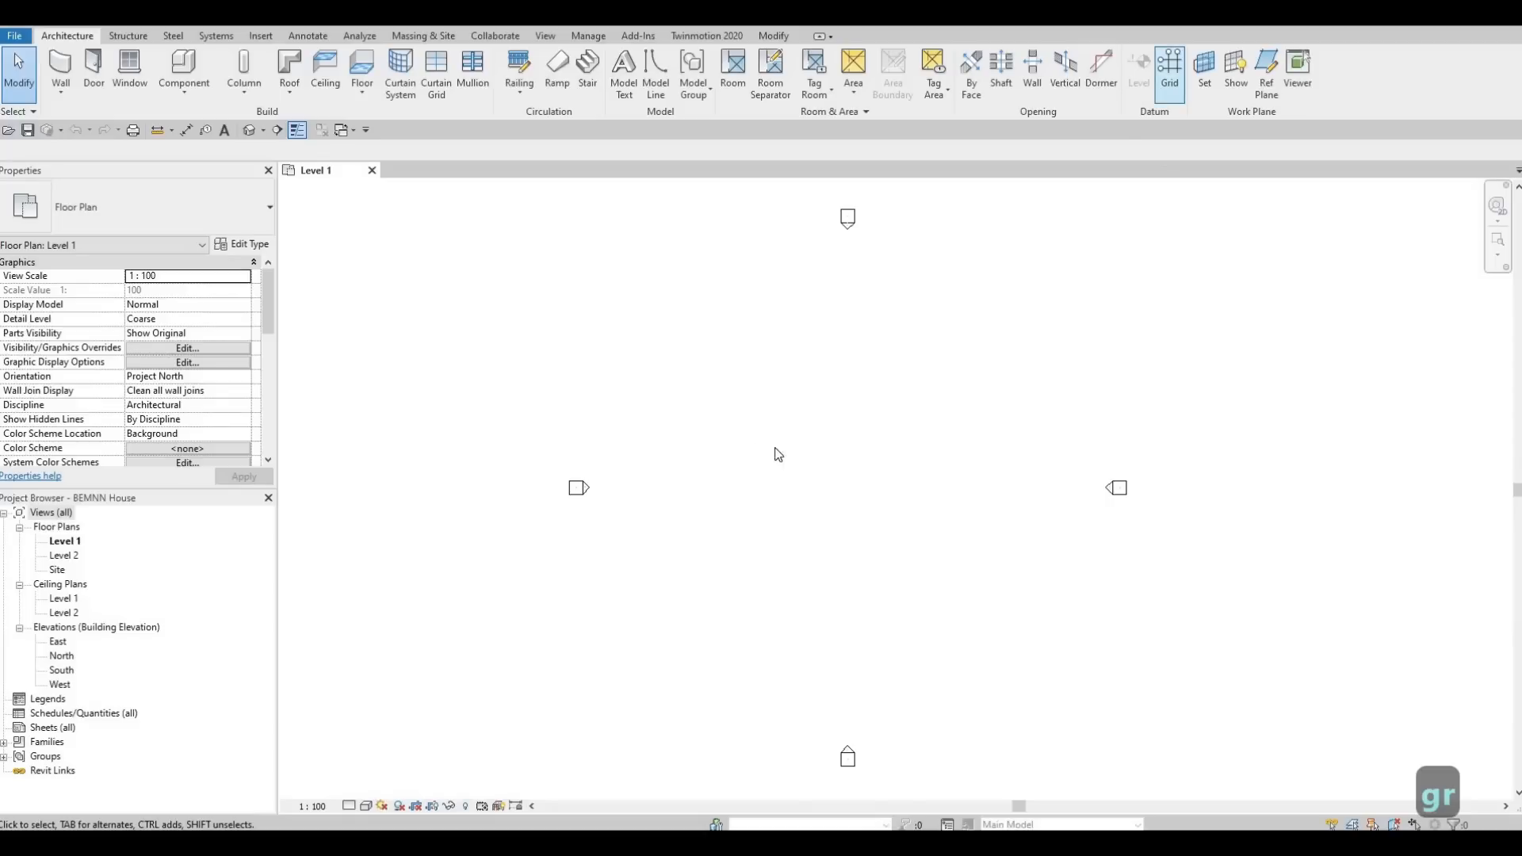
{"action": "key", "text": "g"}
{"action": "key", "text": "r"}
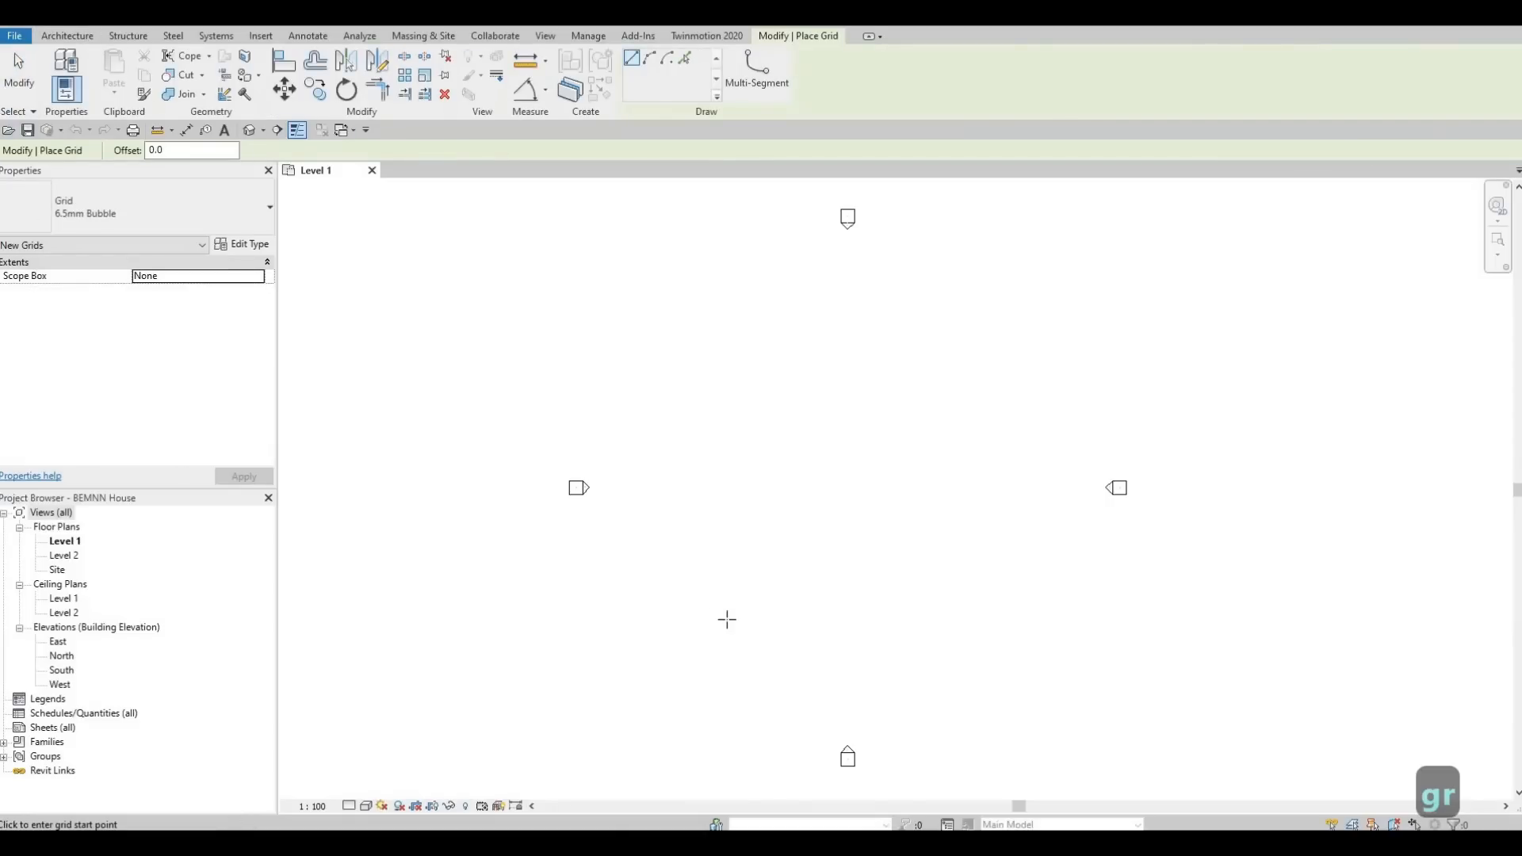
{"action": "left_click", "coordinate": [727, 666]}
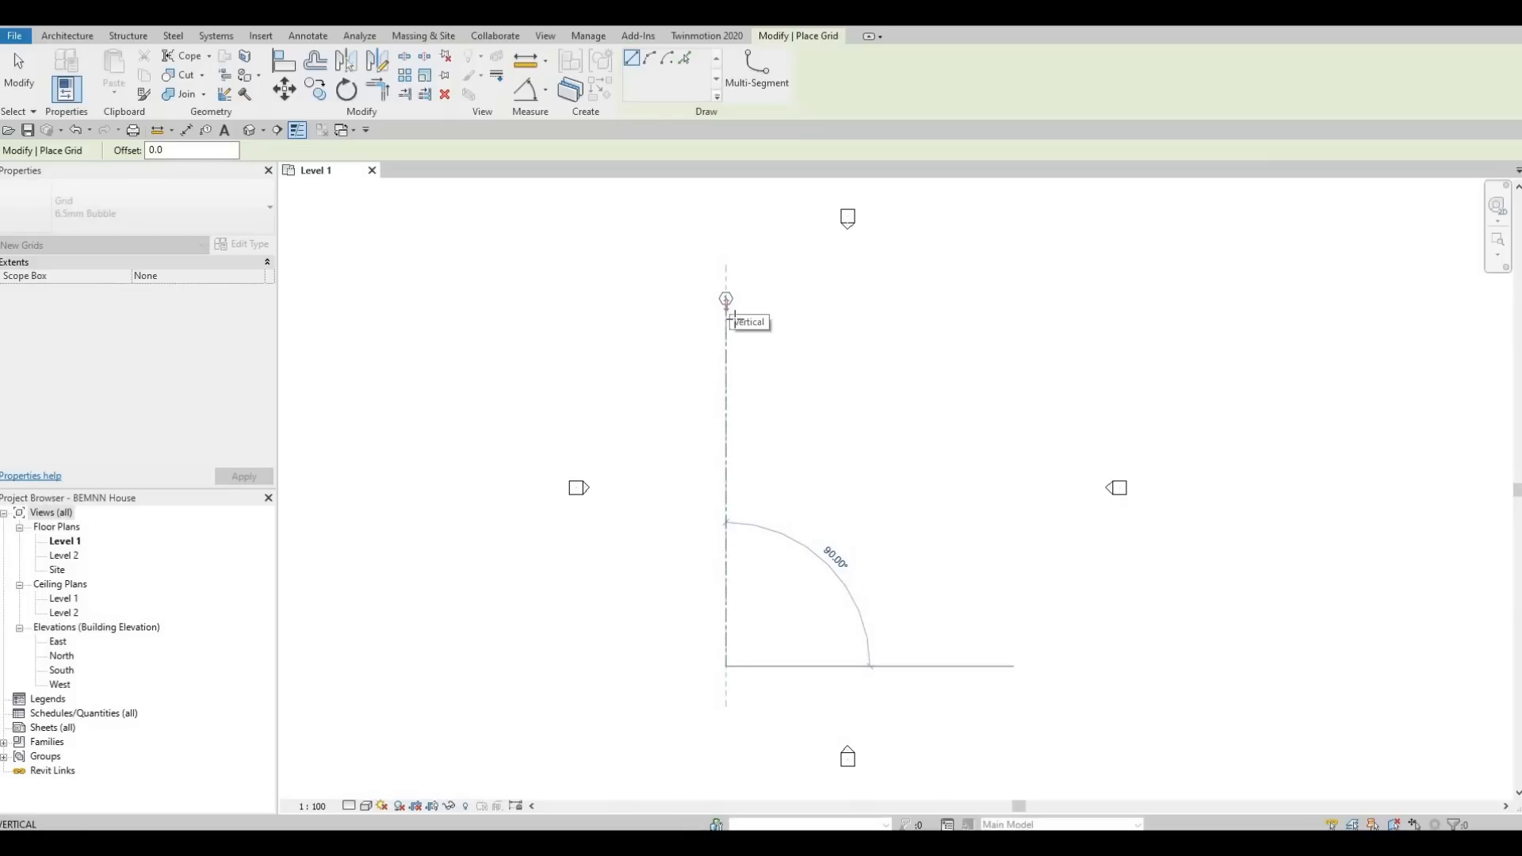
{"action": "left_click", "coordinate": [726, 305]}
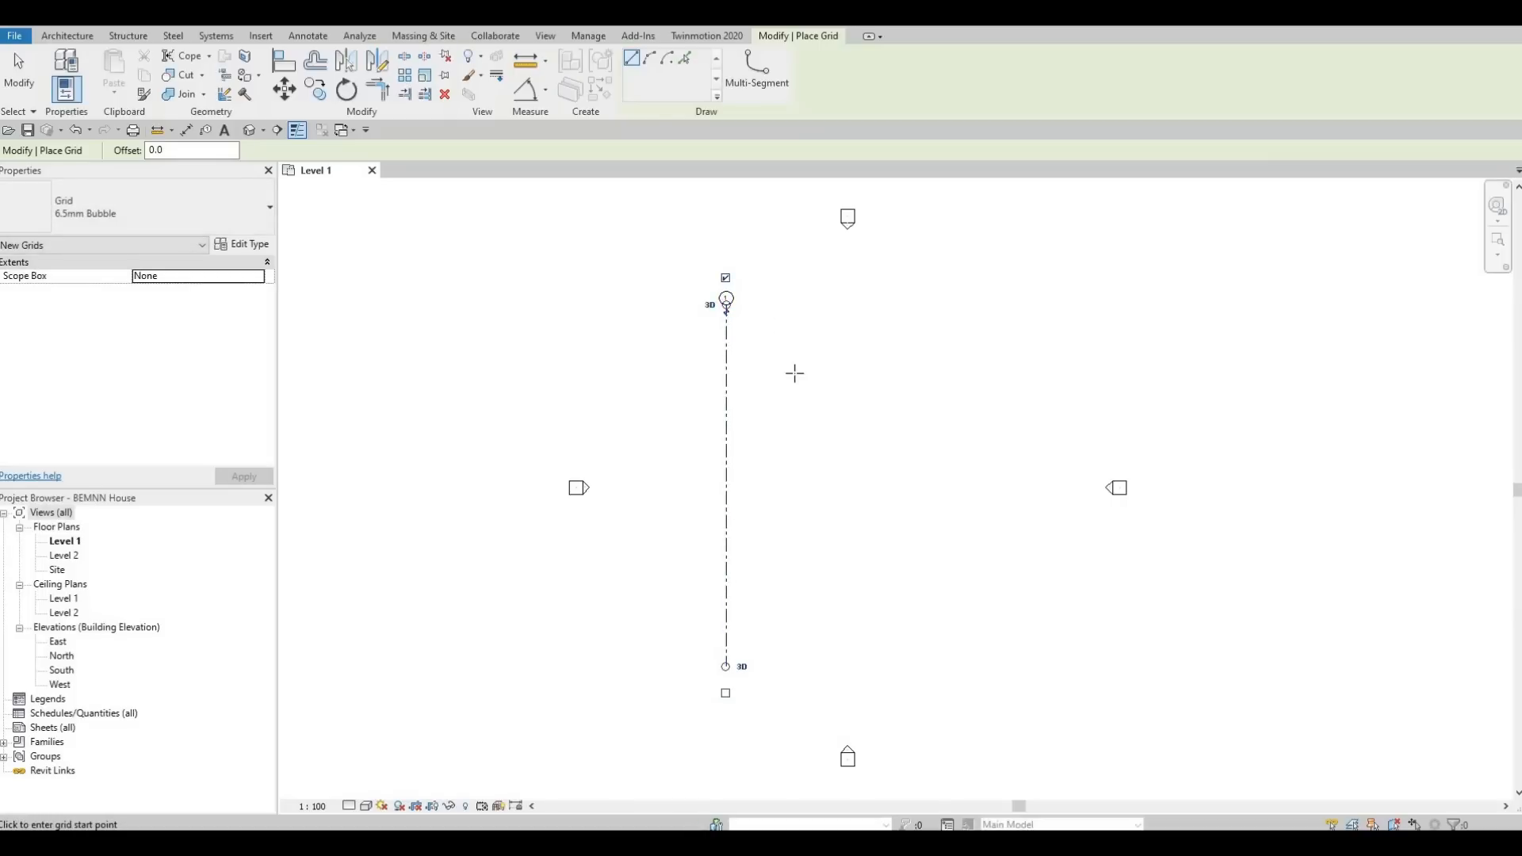
{"action": "key", "text": "Escape"}
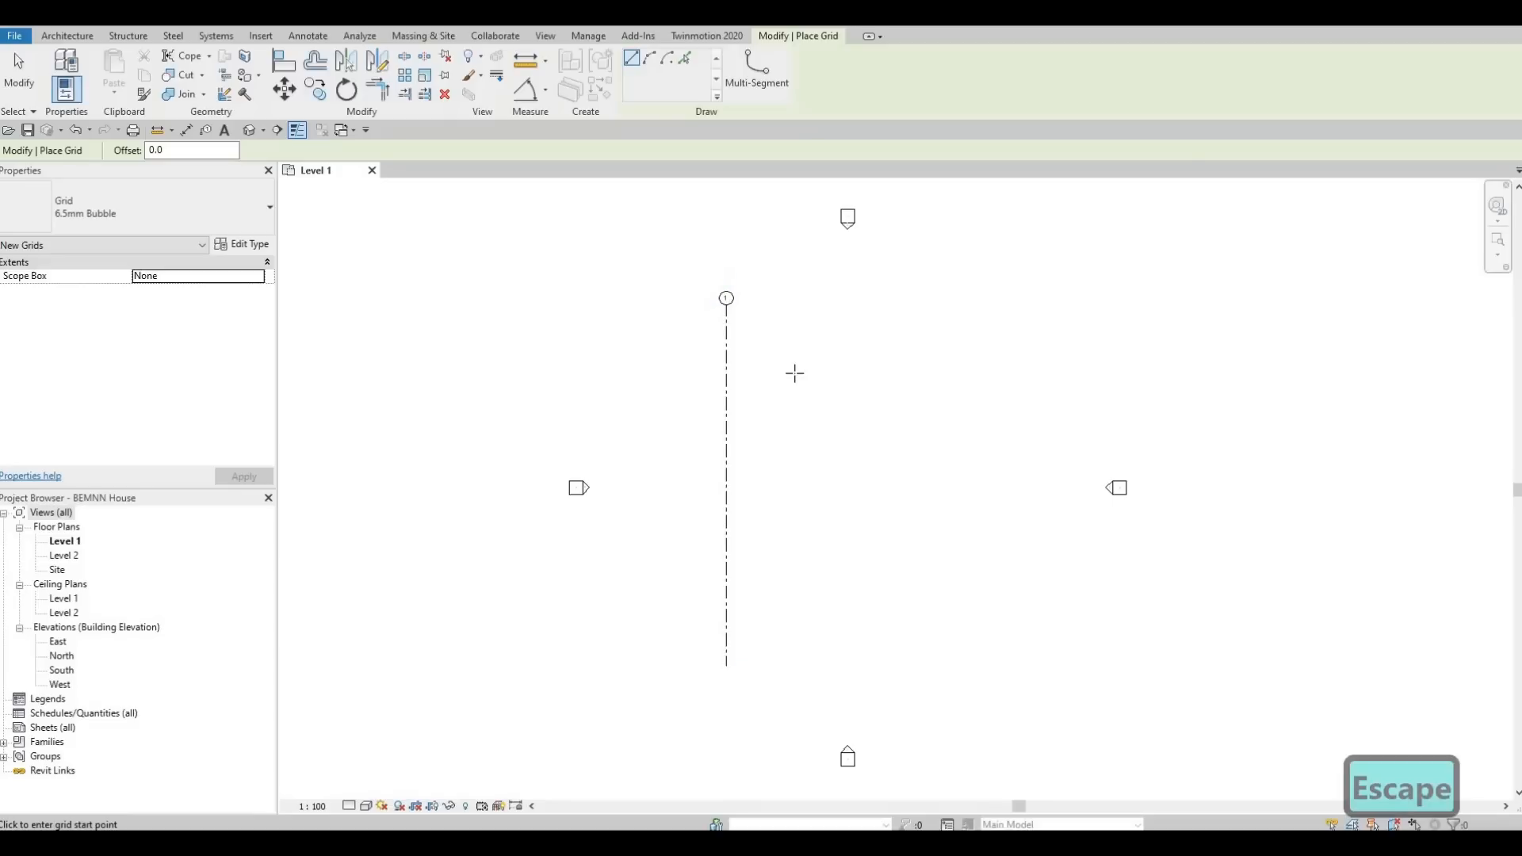
{"action": "key", "text": "Escape"}
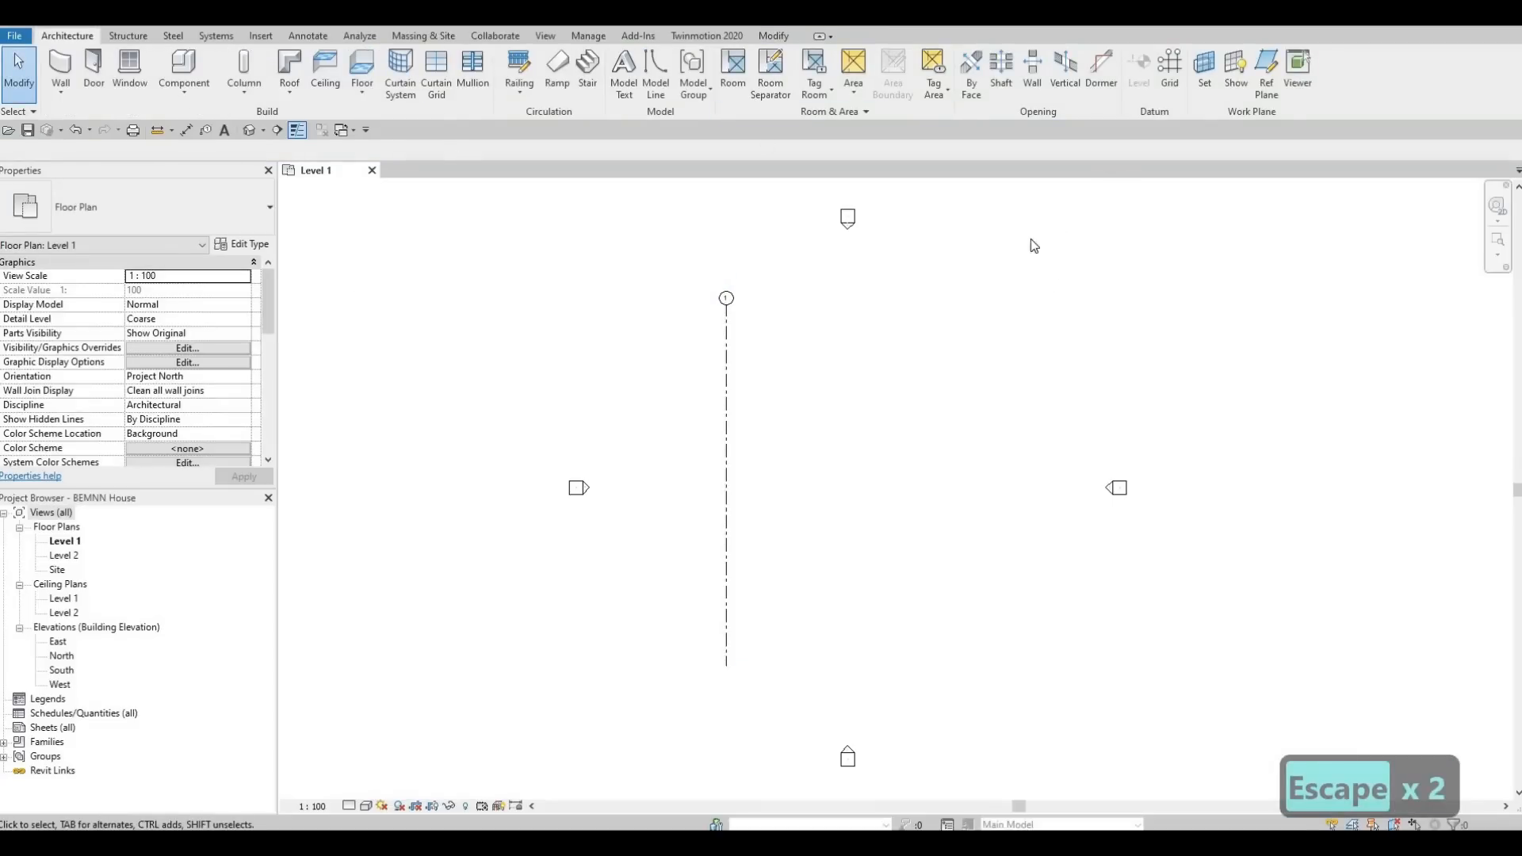
Copy vertical grid 1 horizontally 4950 mm to the right, with multiple copies enabled.
{"action": "left_click", "coordinate": [723, 356]}
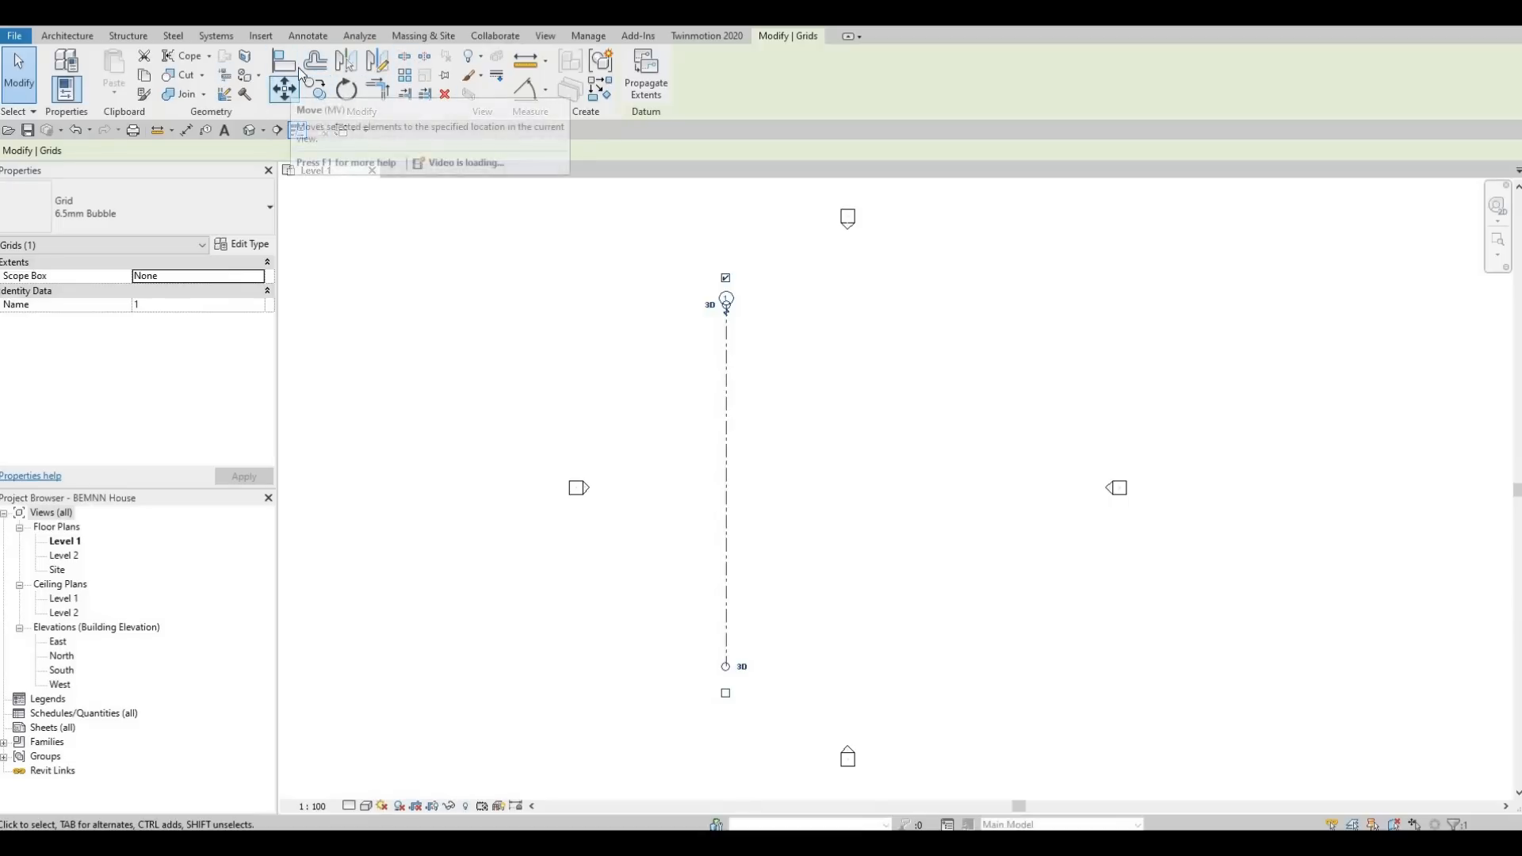
{"action": "key", "text": "F1"}
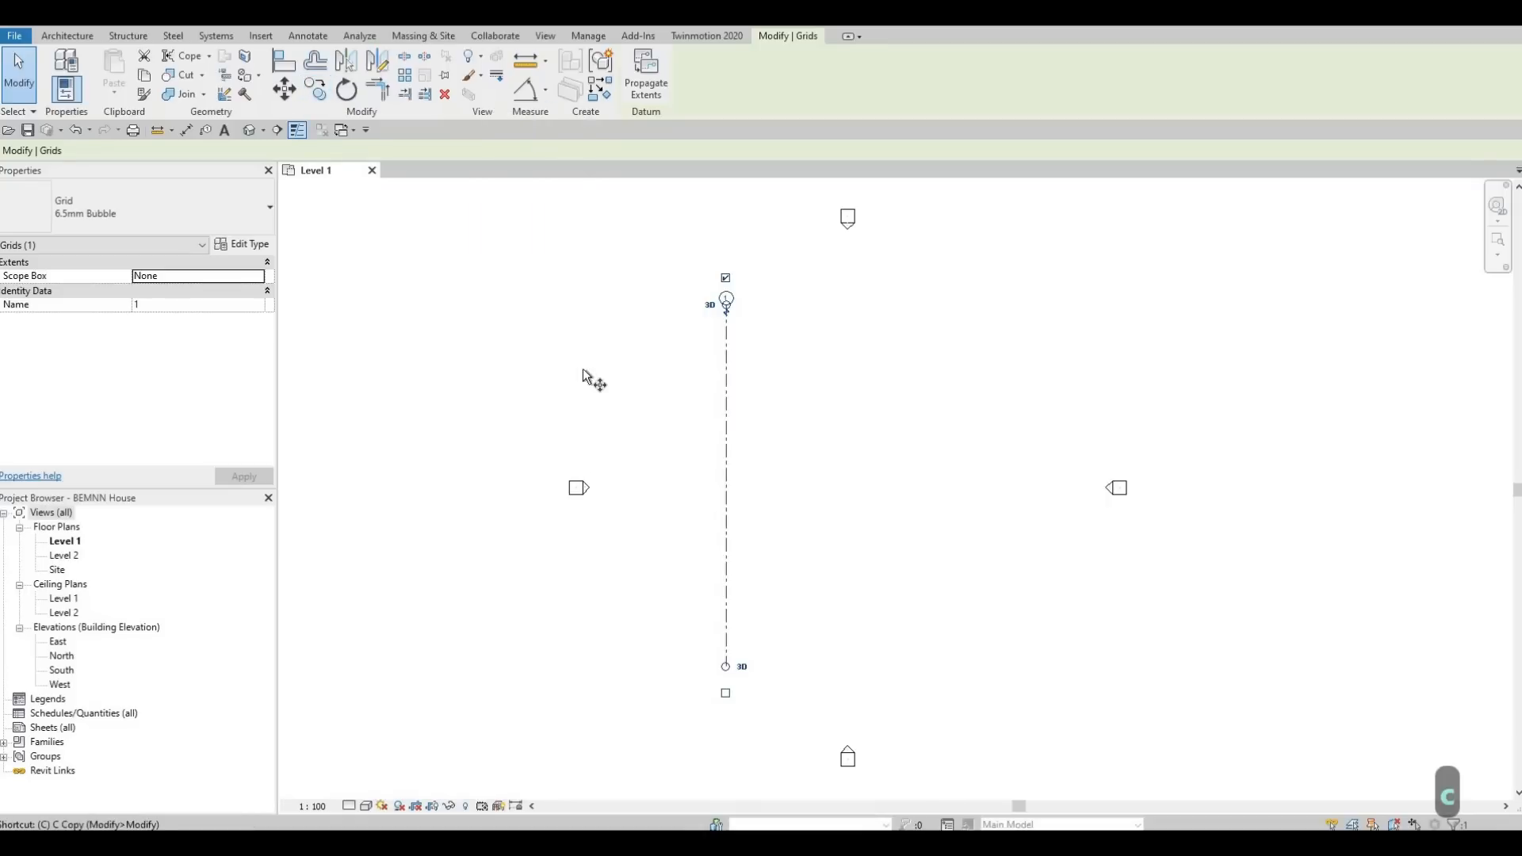
{"action": "key", "text": "c"}
{"action": "key", "text": "o"}
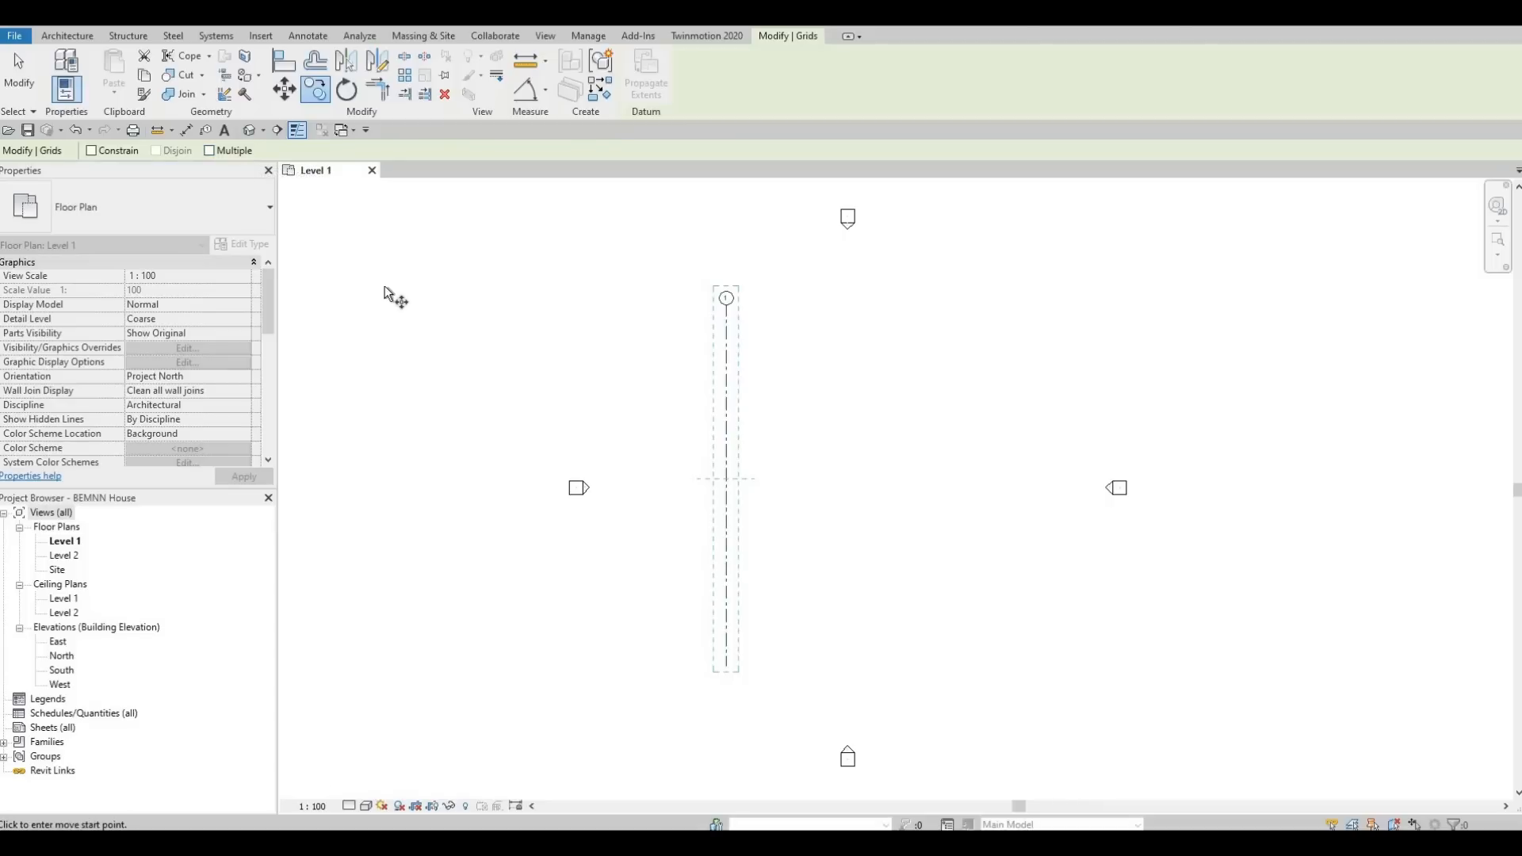
{"action": "left_click", "coordinate": [211, 151]}
{"action": "left_click", "coordinate": [792, 347]}
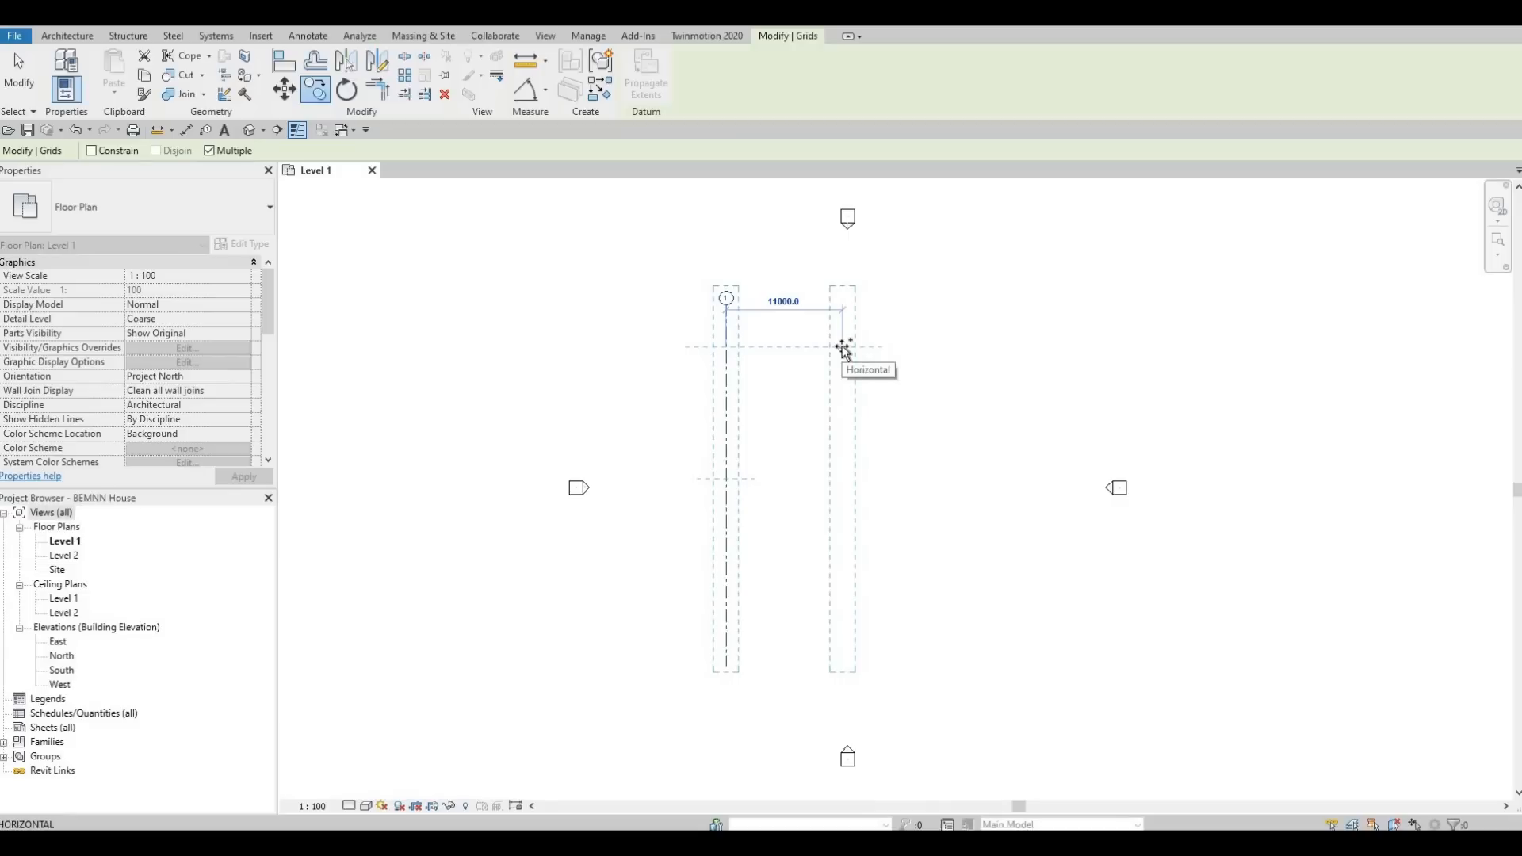
{"action": "left_click", "coordinate": [875, 349]}
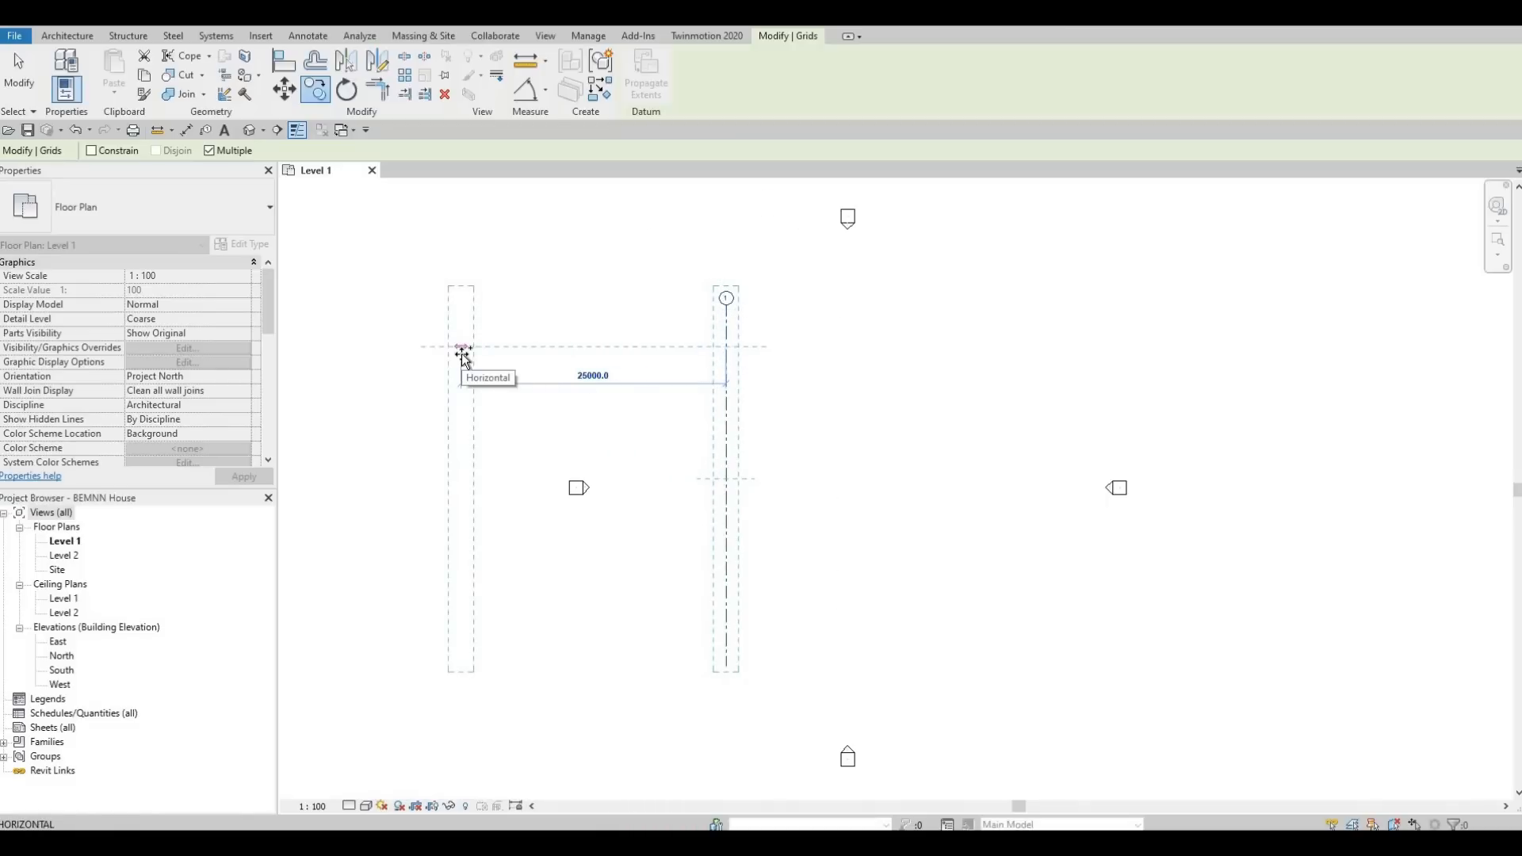
{"action": "left_click", "coordinate": [558, 349]}
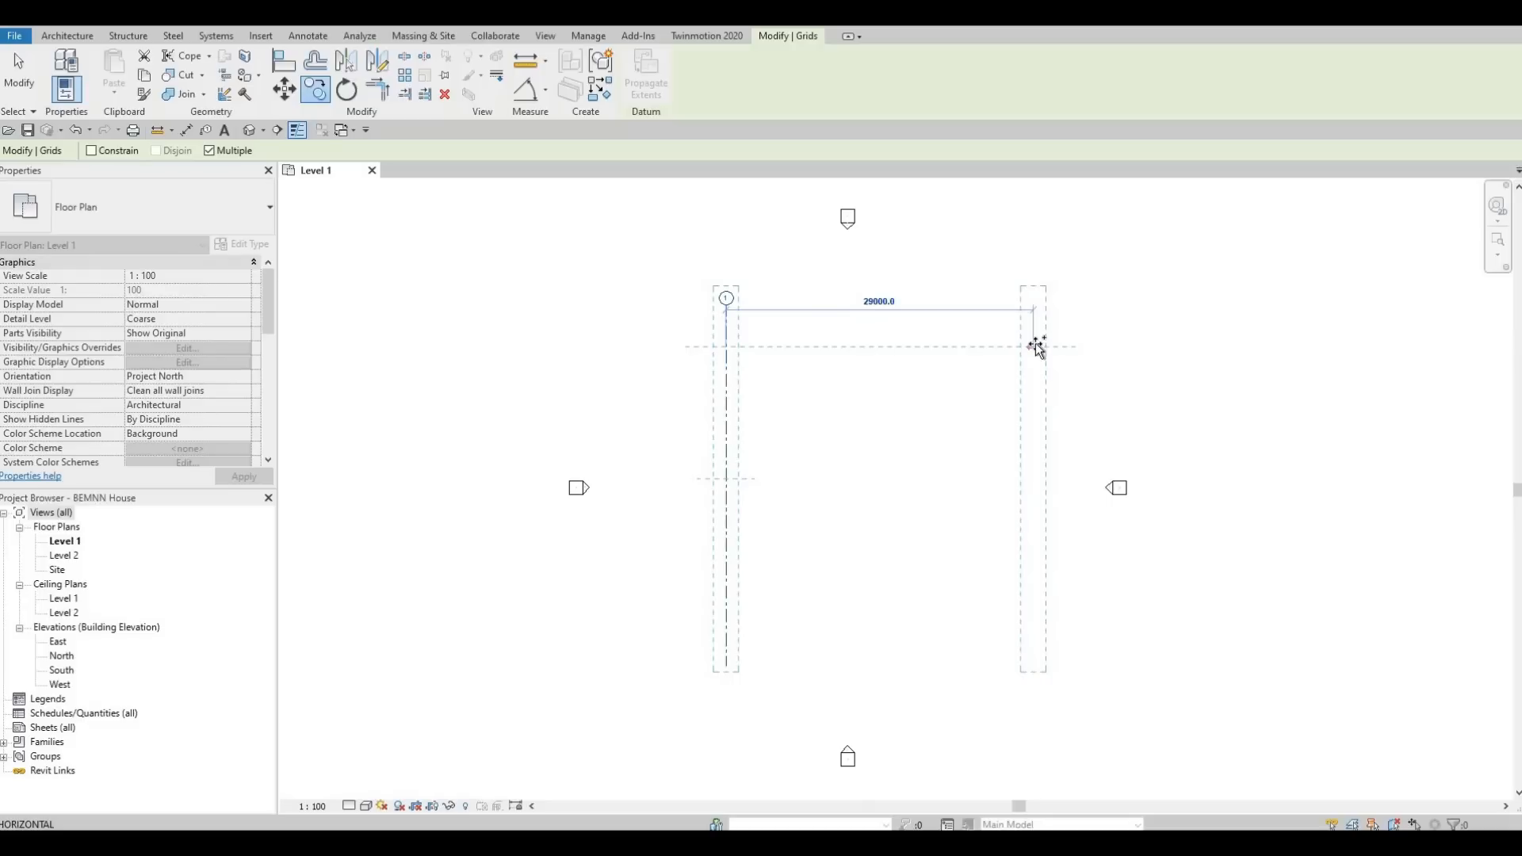
{"action": "type", "text": "4950"}
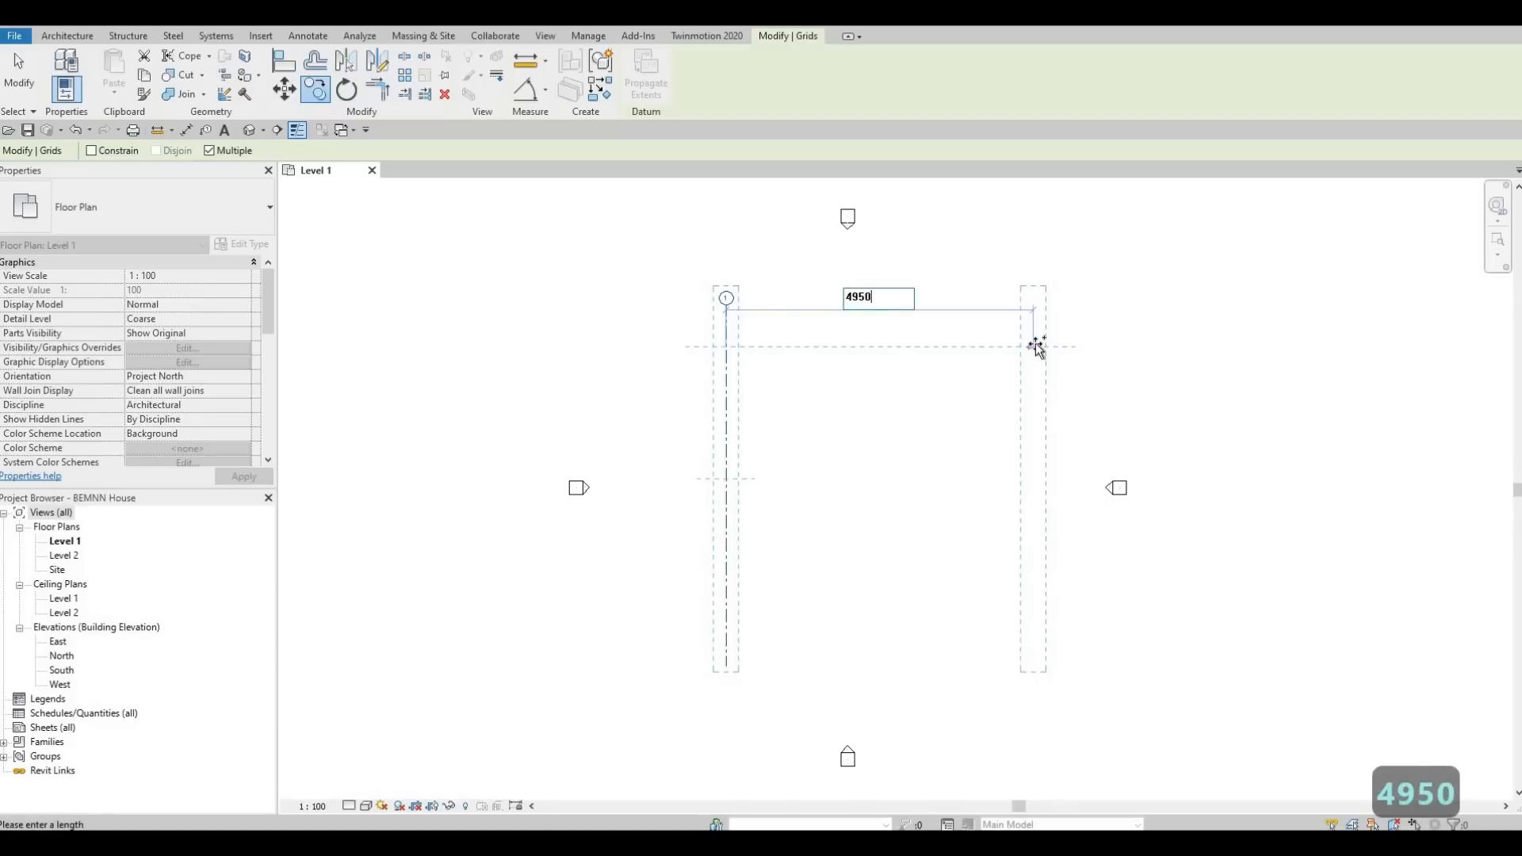
{"action": "key", "text": "Return"}
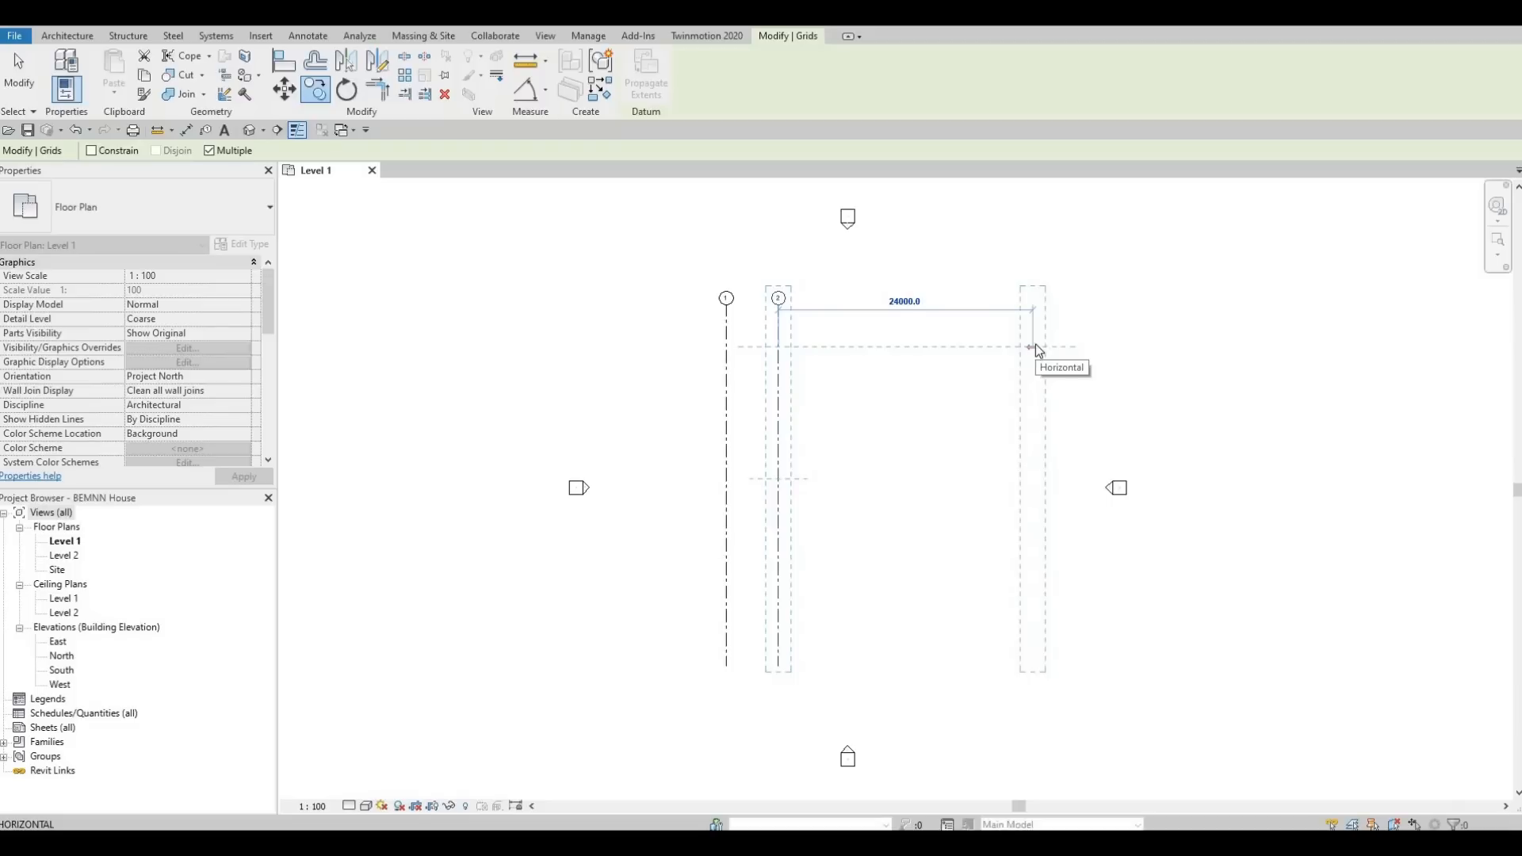
Place another vertical grid copy 4905 mm to the right of grid 2 and finish copying.
{"action": "type", "text": "4905"}
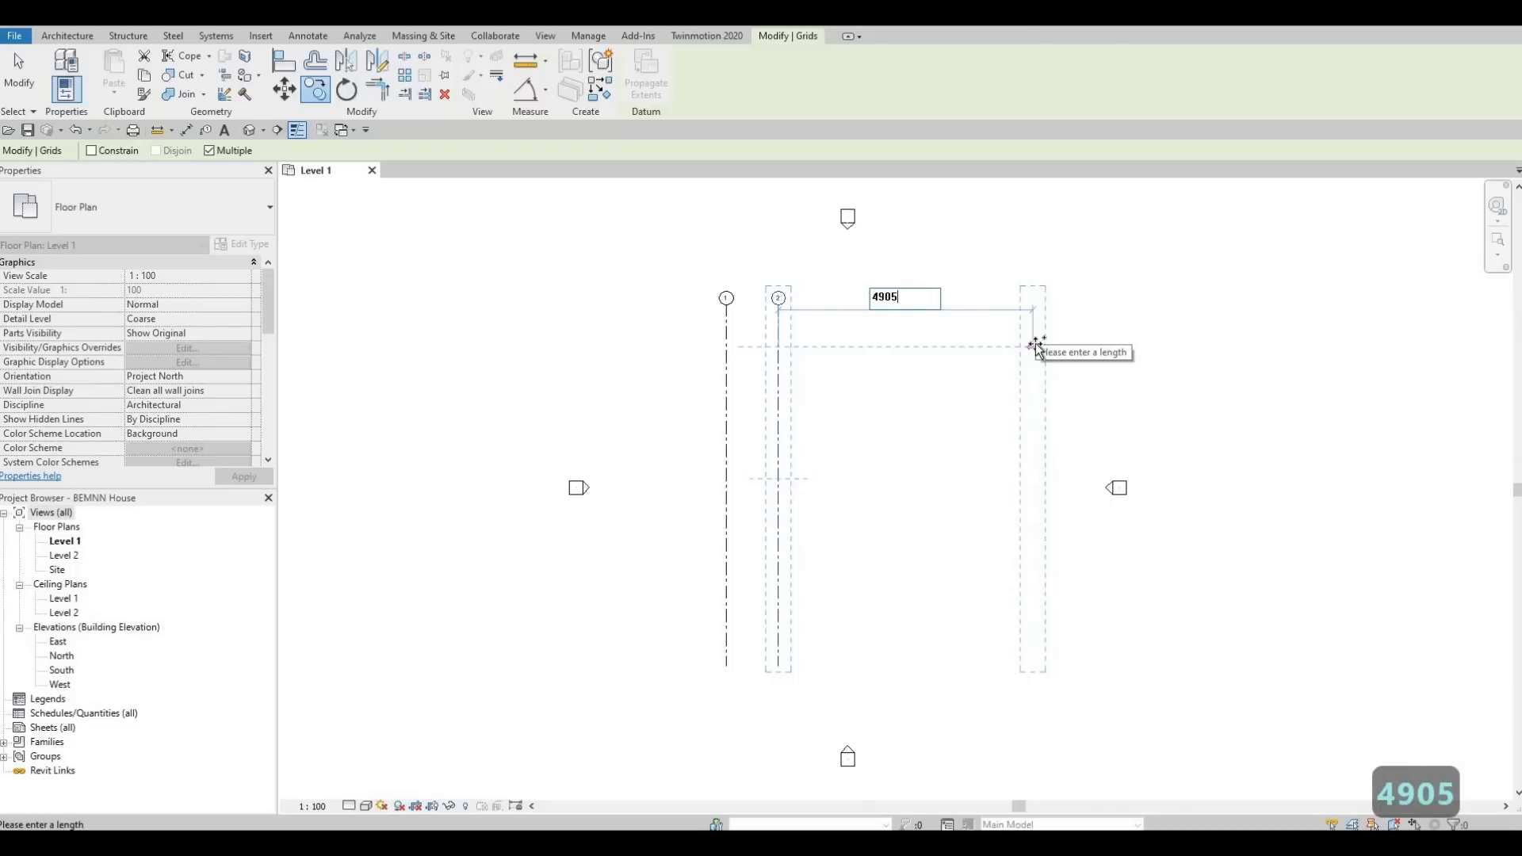
{"action": "key", "text": "Return"}
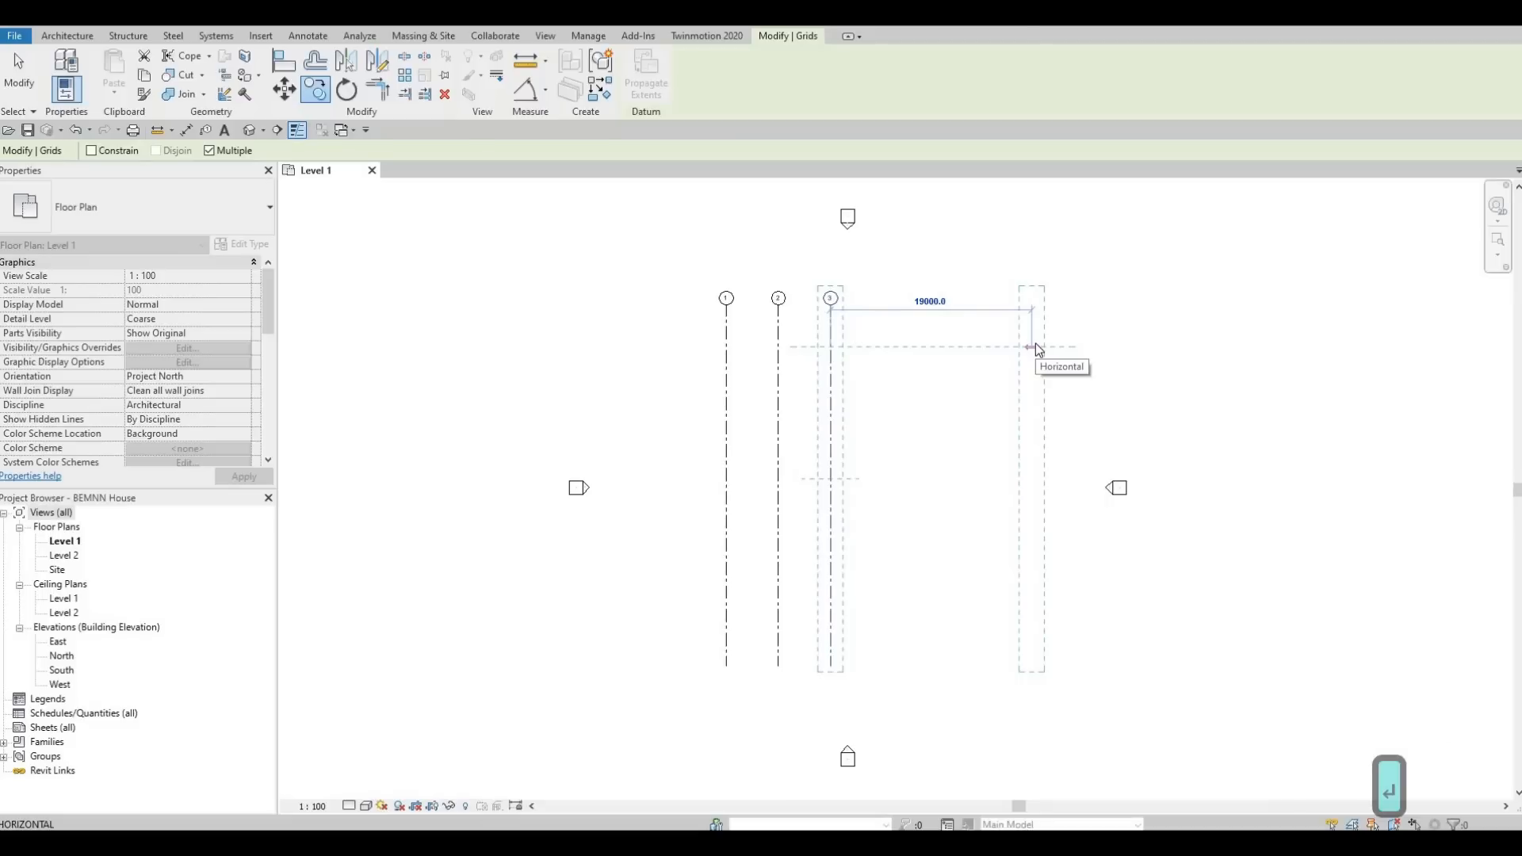
{"action": "key", "text": "Escape"}
{"action": "key", "text": "Escape"}
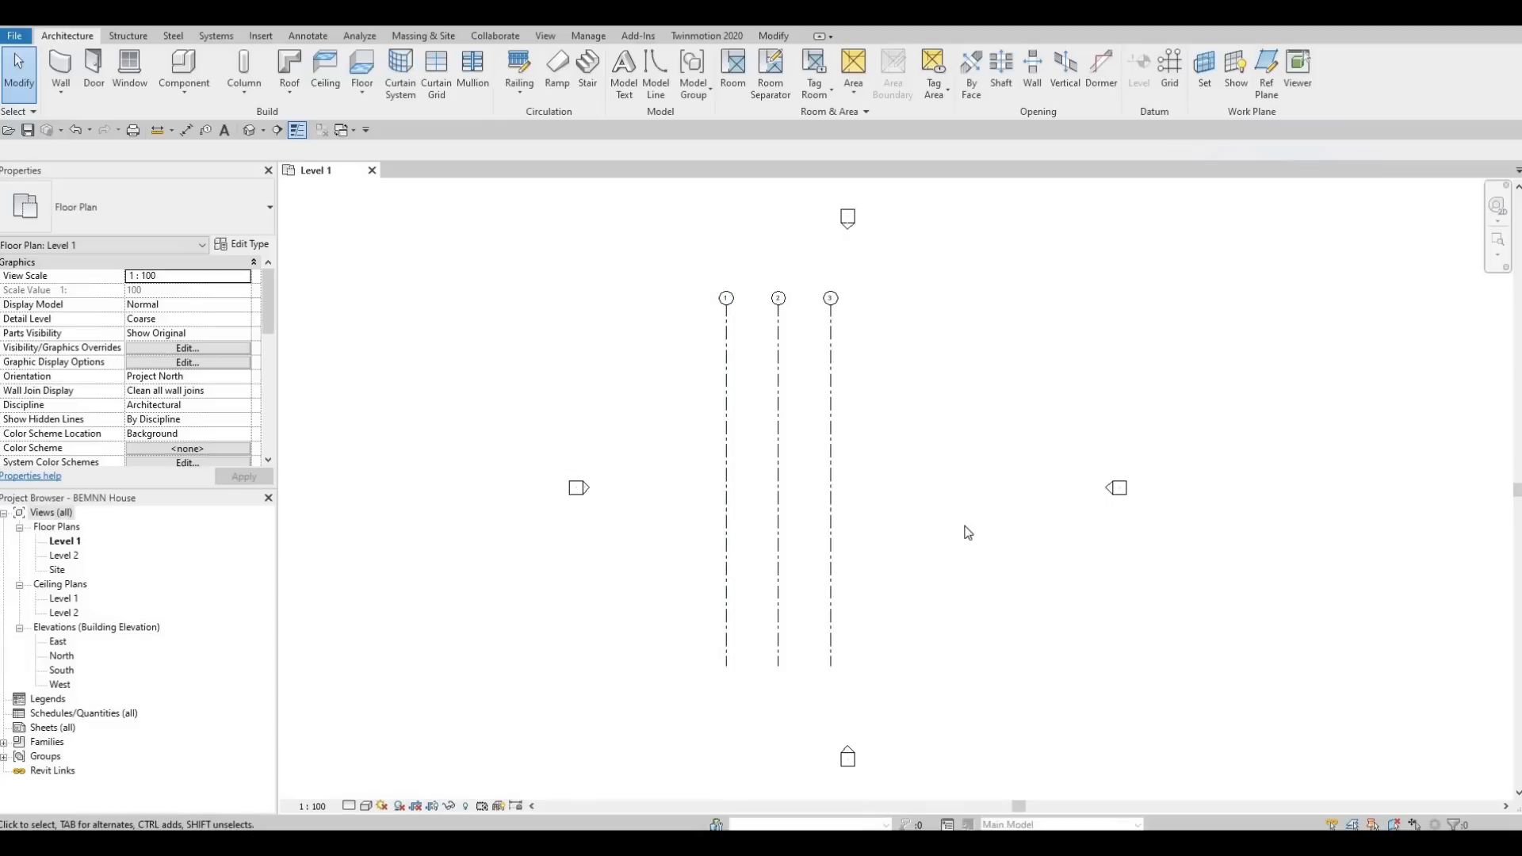
Draw a horizontal grid line from right to left across the upper part of the three vertical grids.
{"action": "key", "text": "g"}
{"action": "key", "text": "r"}
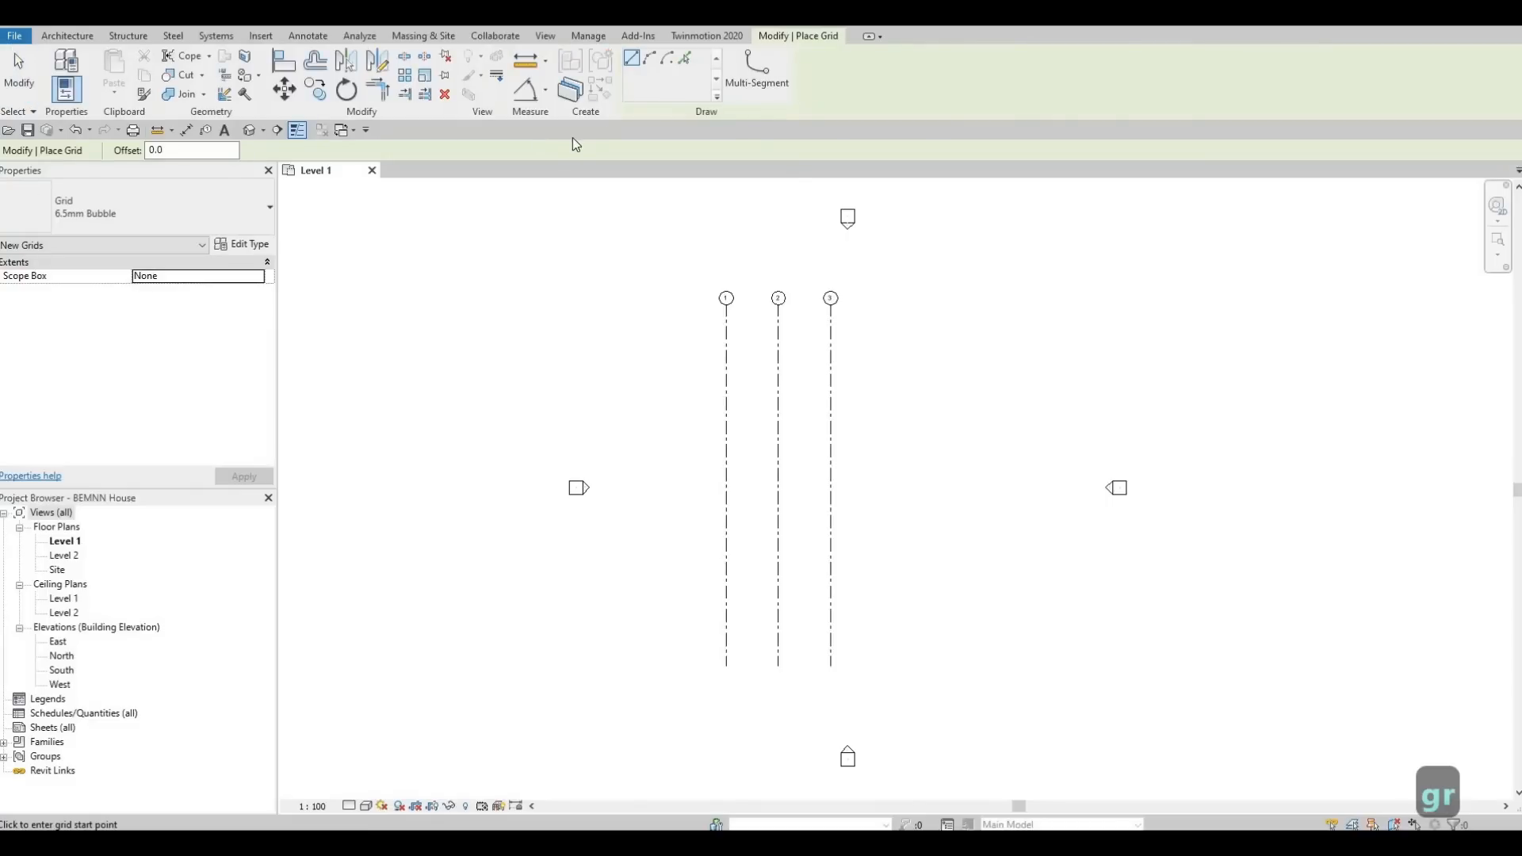
{"action": "left_click", "coordinate": [737, 84]}
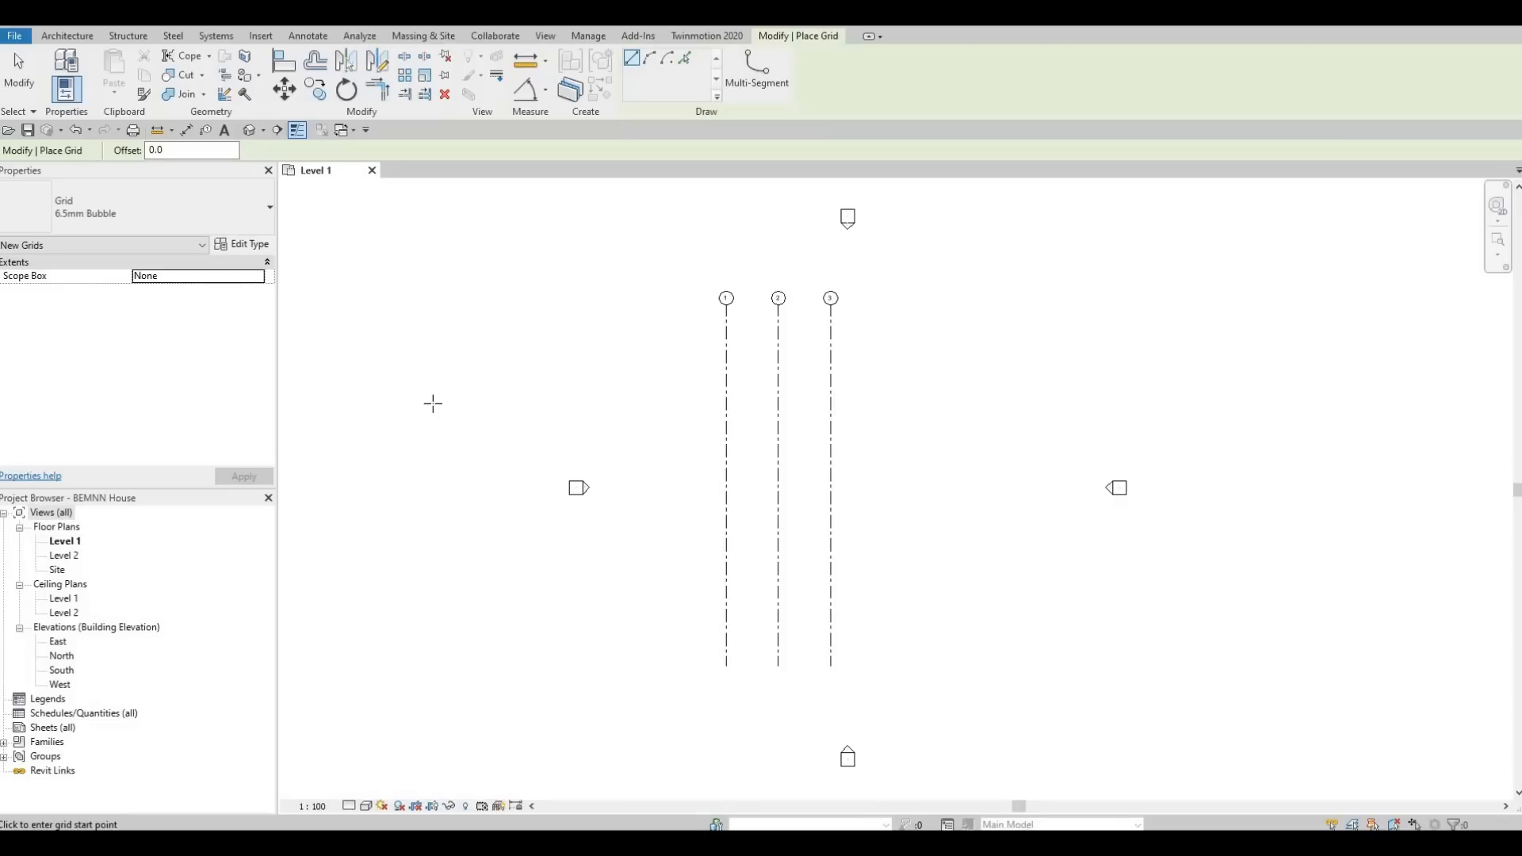
{"action": "left_click", "coordinate": [974, 404]}
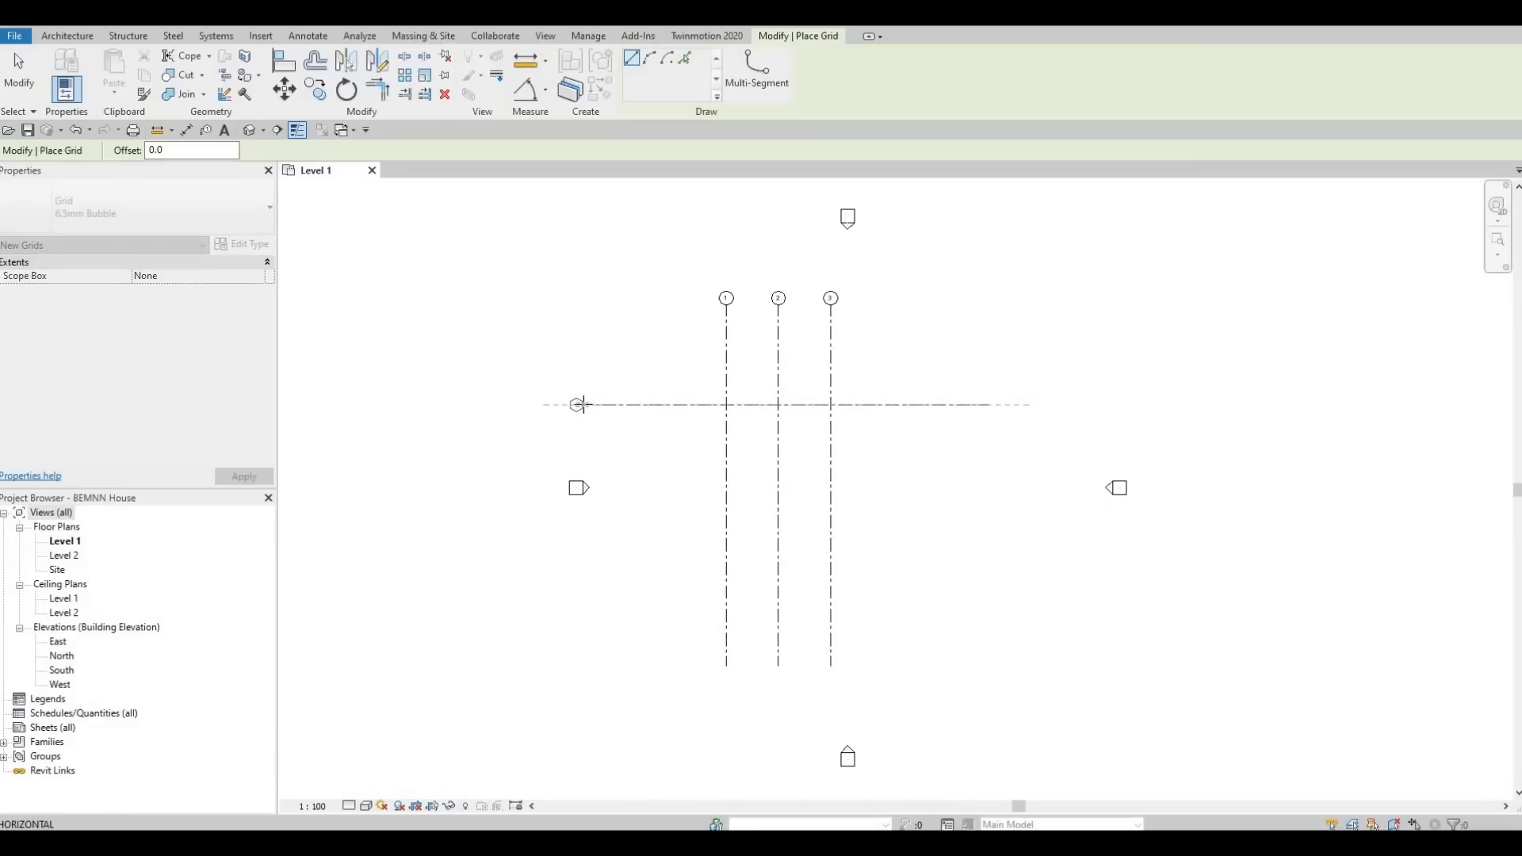
{"action": "left_click", "coordinate": [579, 404]}
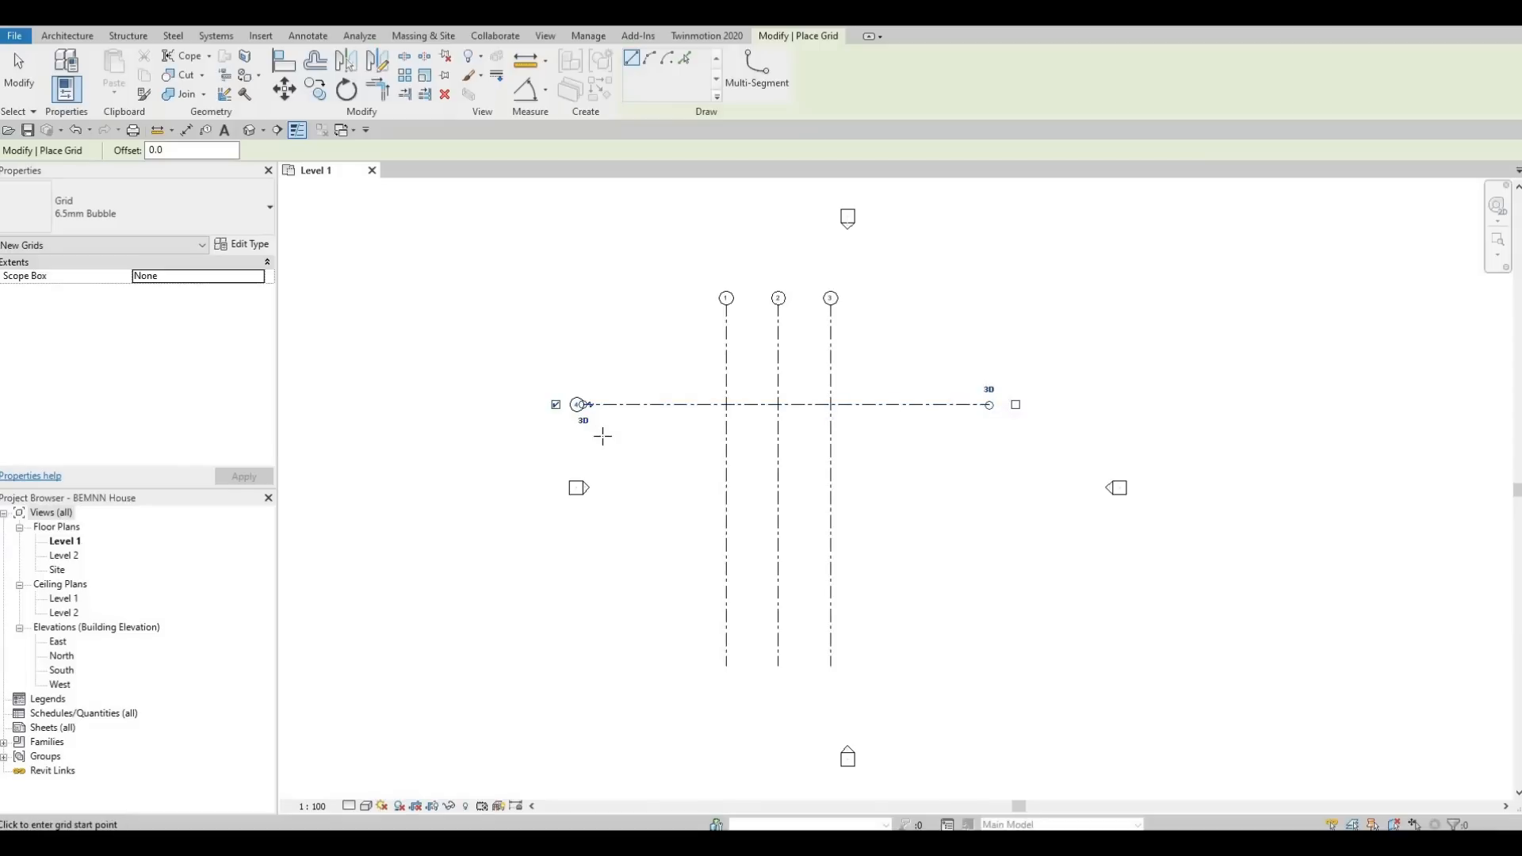
{"action": "scroll", "coordinate": [571, 431], "scroll_direction": "up", "scroll_amount": 2}
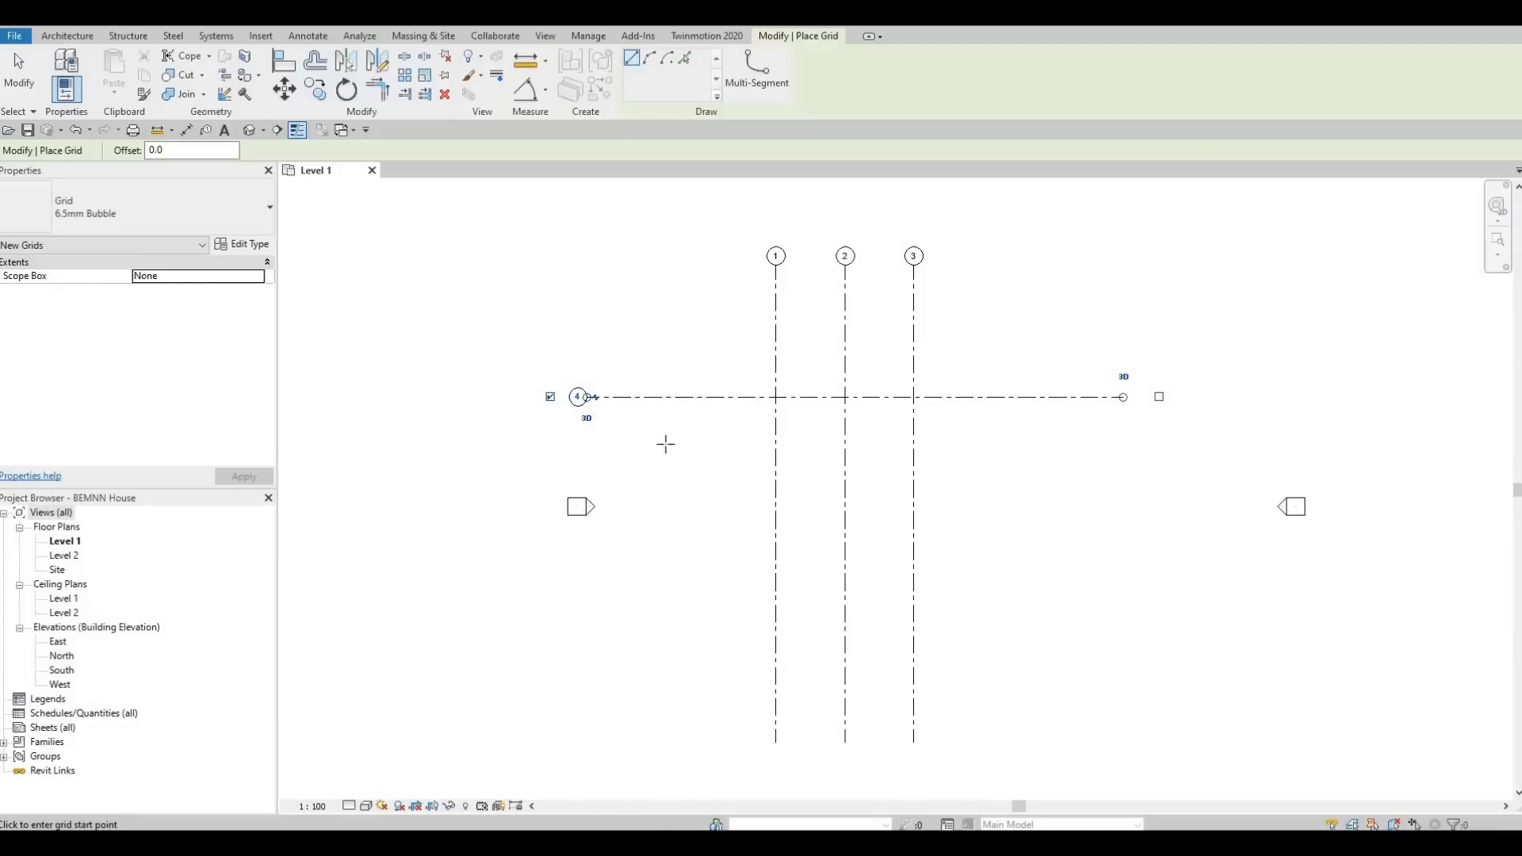
{"action": "key", "text": "Escape"}
{"action": "key", "text": "Escape"}
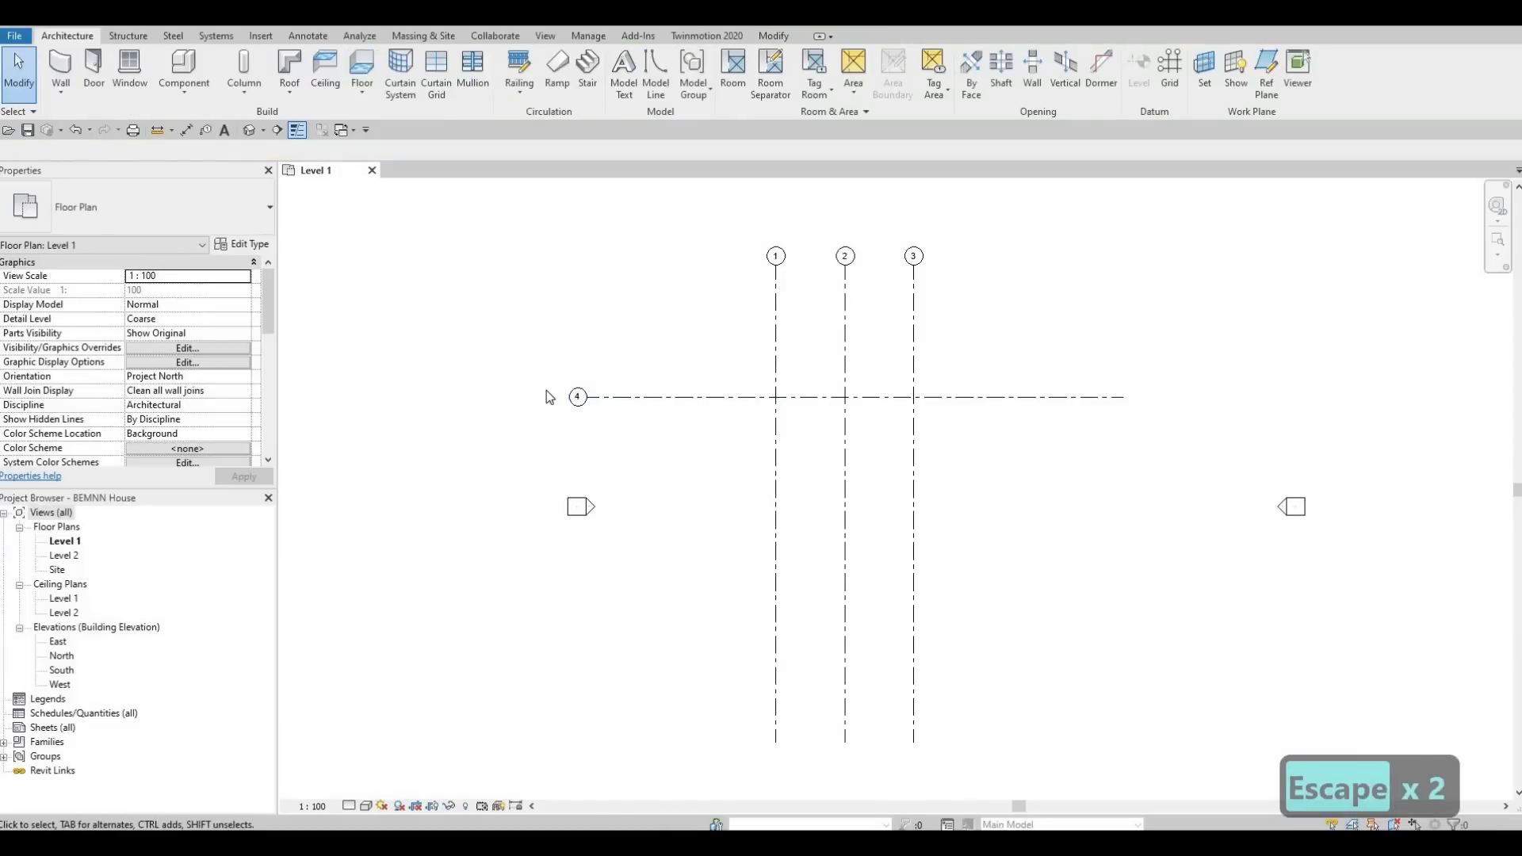
Rename the new horizontal grid line as A in its bubble.
{"action": "scroll", "coordinate": [575, 392], "scroll_direction": "up", "scroll_amount": 4}
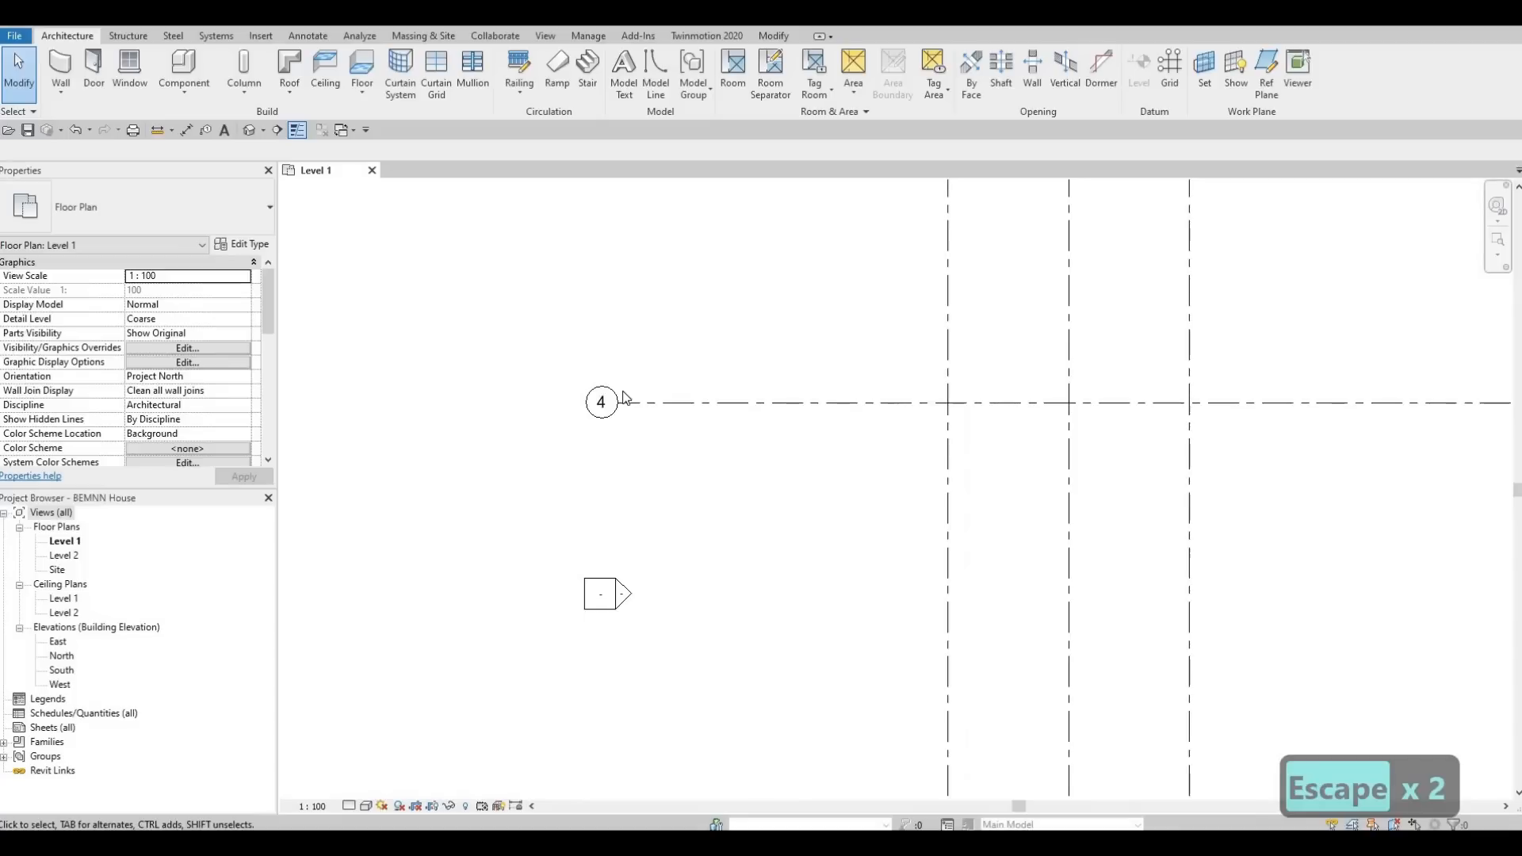
{"action": "scroll", "coordinate": [627, 397], "scroll_direction": "down", "scroll_amount": 4}
{"action": "middle_click_drag", "start_coordinate": [670, 380], "coordinate": [697, 442]}
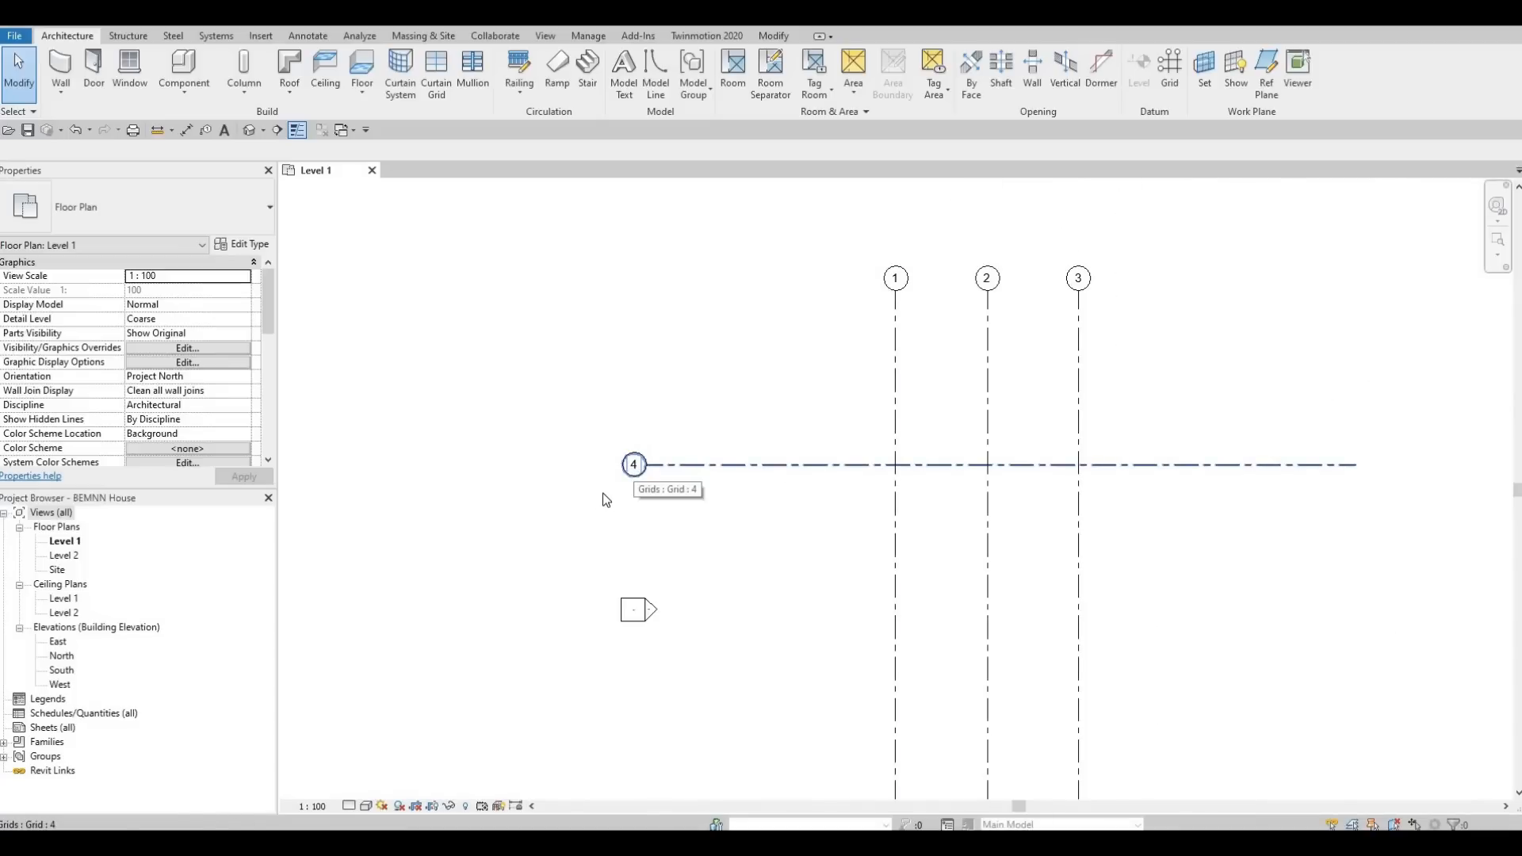
{"action": "scroll", "coordinate": [664, 446], "scroll_direction": "up", "scroll_amount": 3}
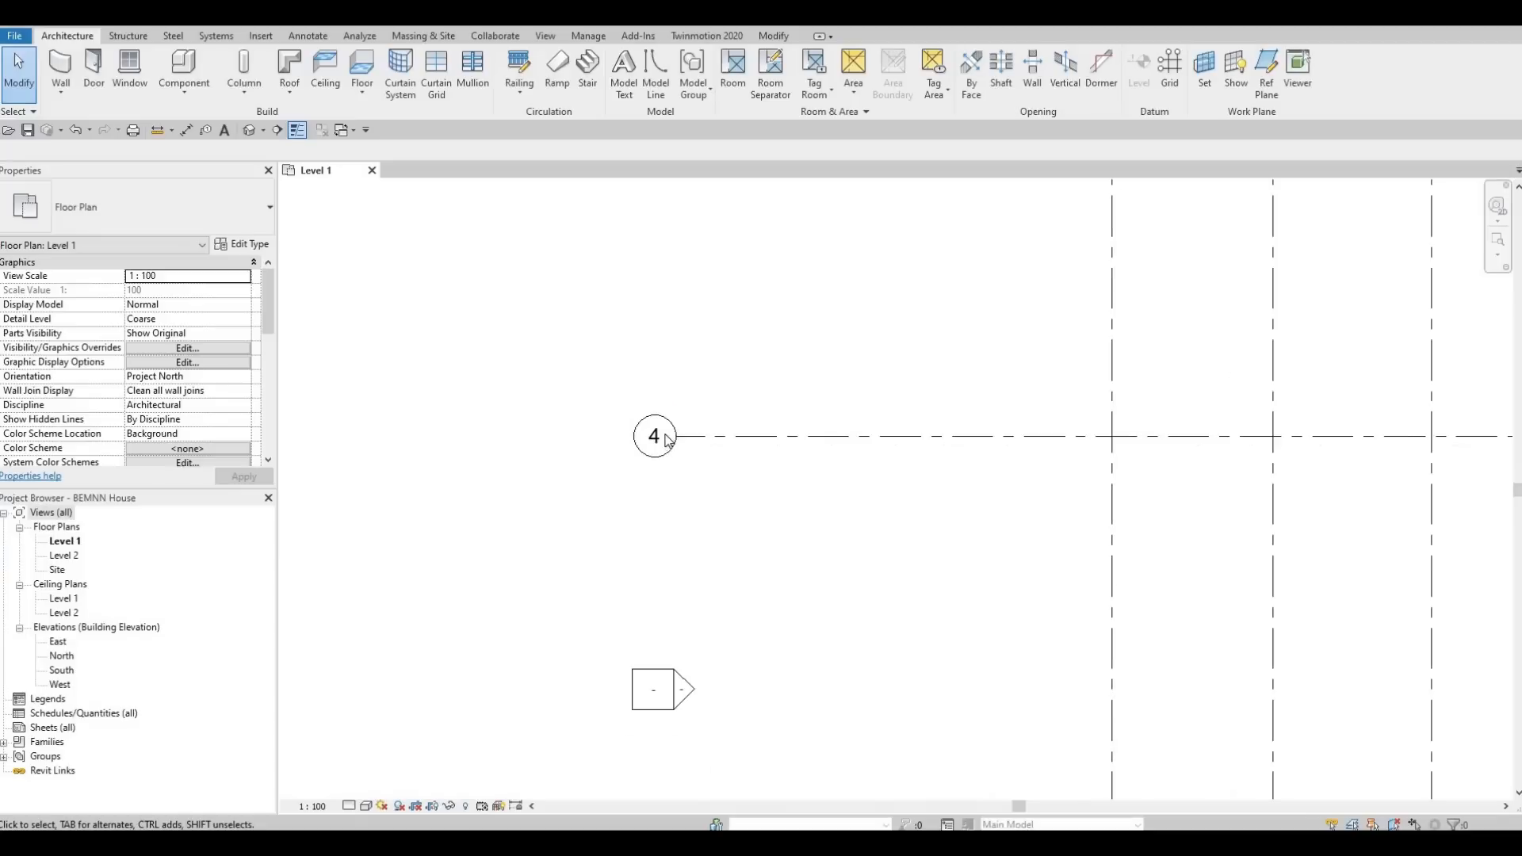
{"action": "left_click", "coordinate": [666, 441]}
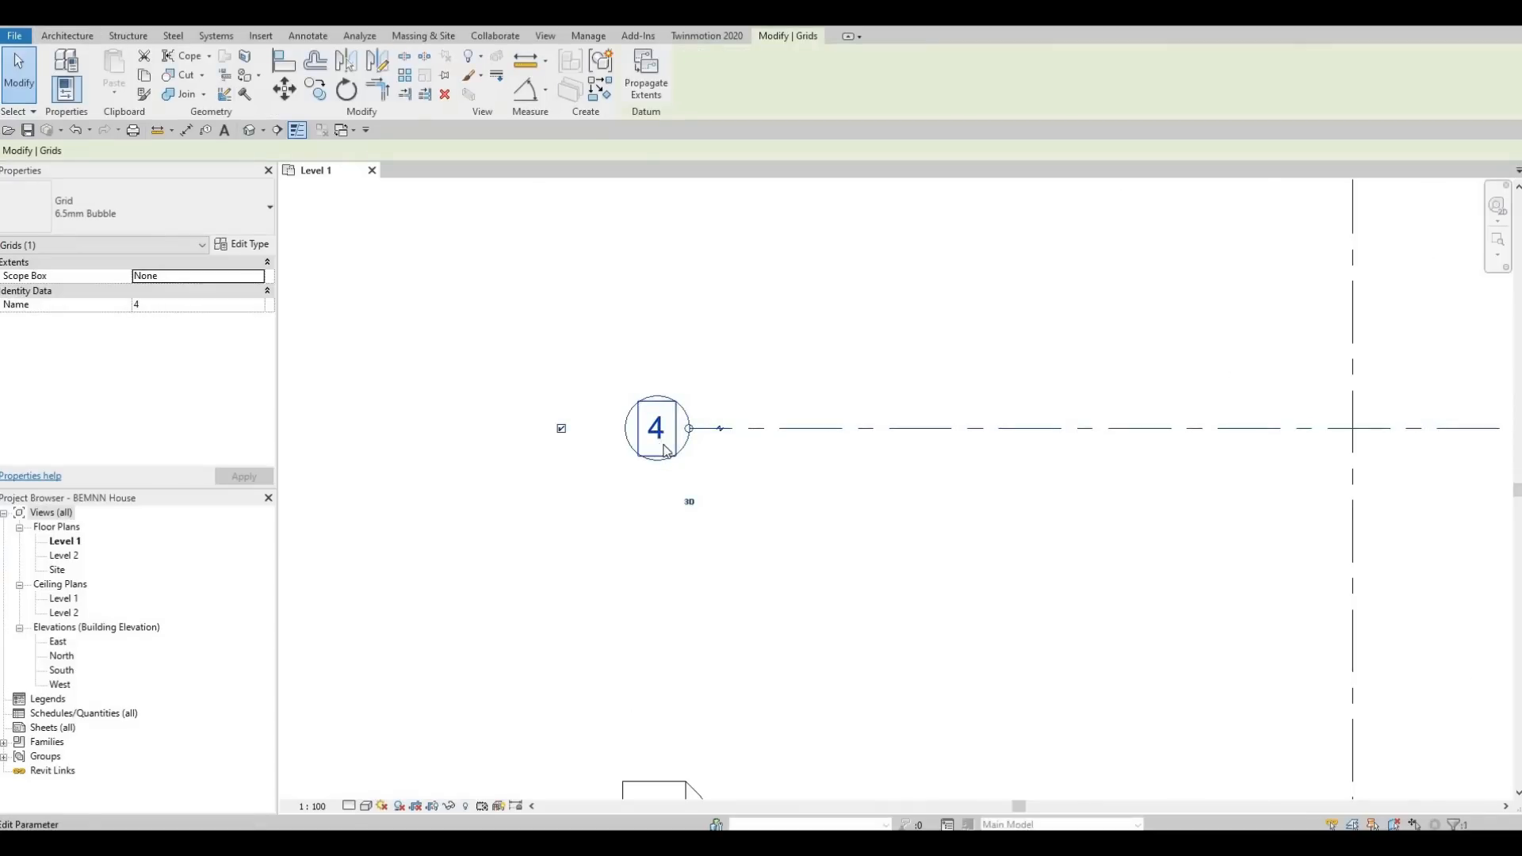
{"action": "left_click", "coordinate": [665, 442]}
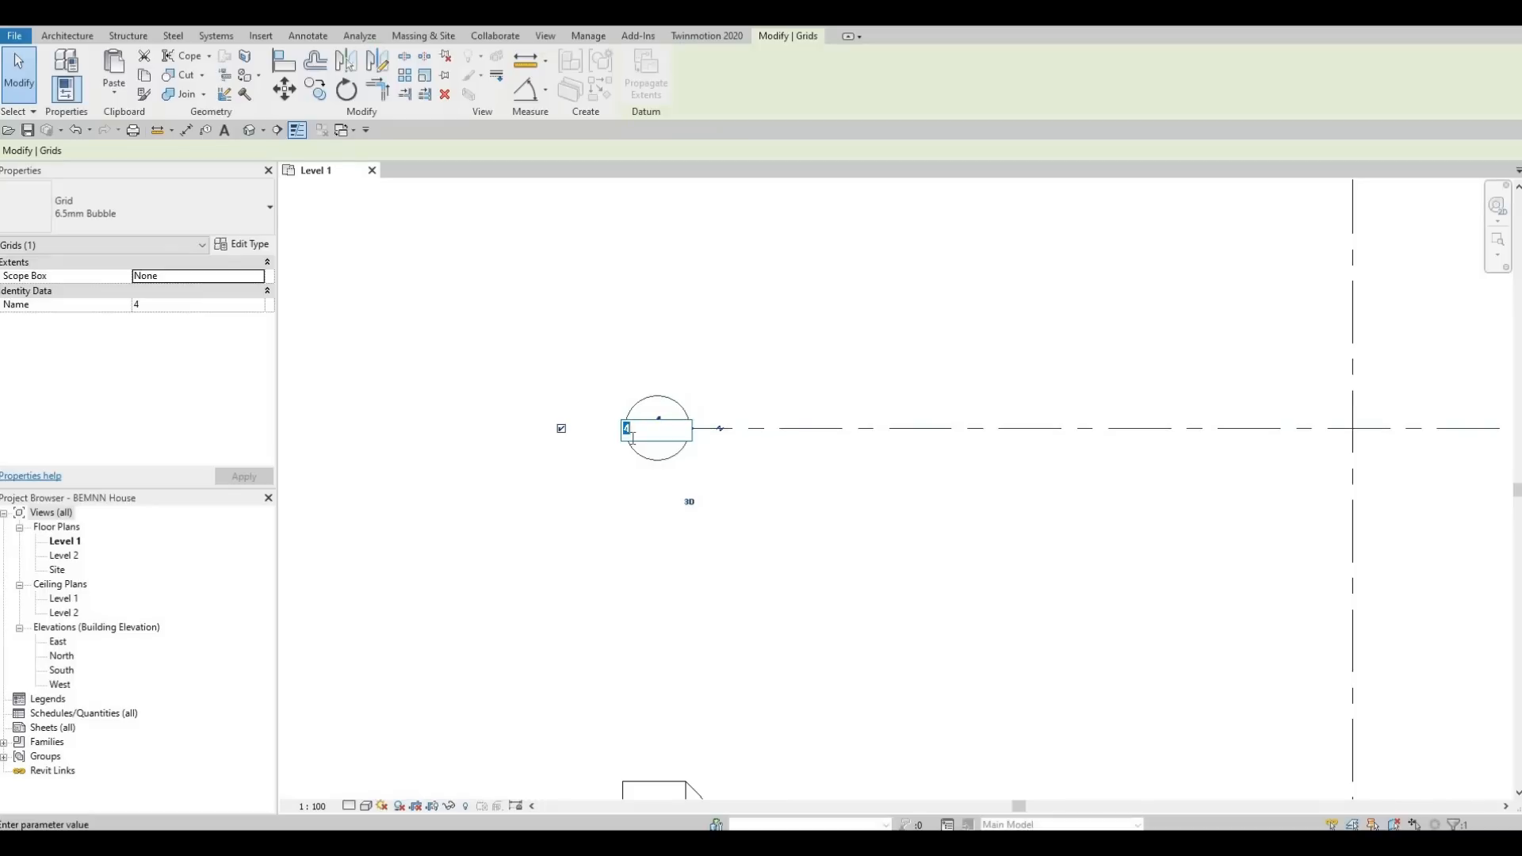
{"action": "type", "text": "A"}
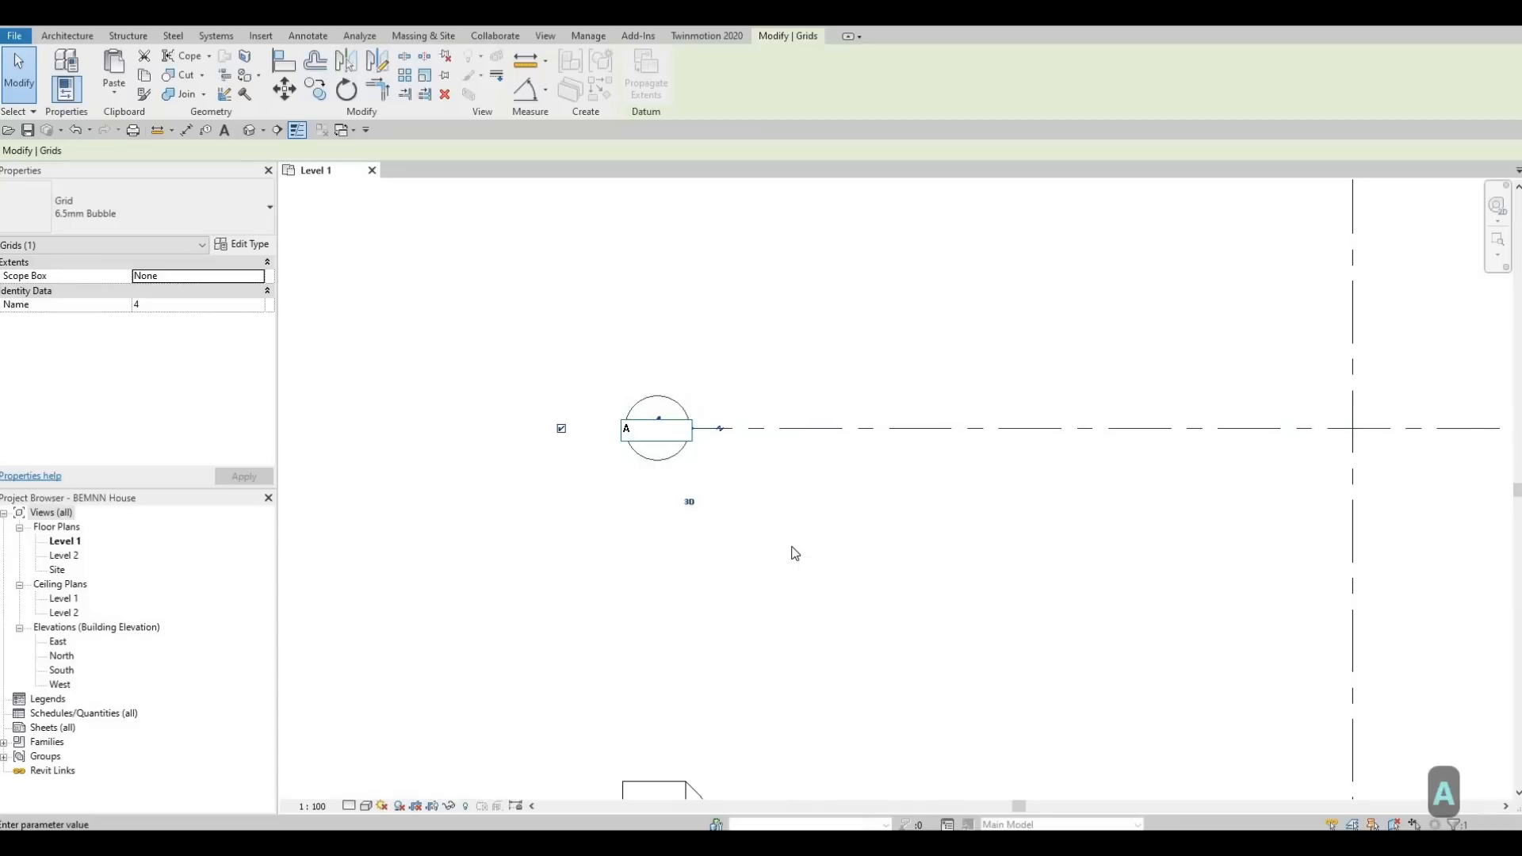
{"action": "left_click", "coordinate": [688, 459]}
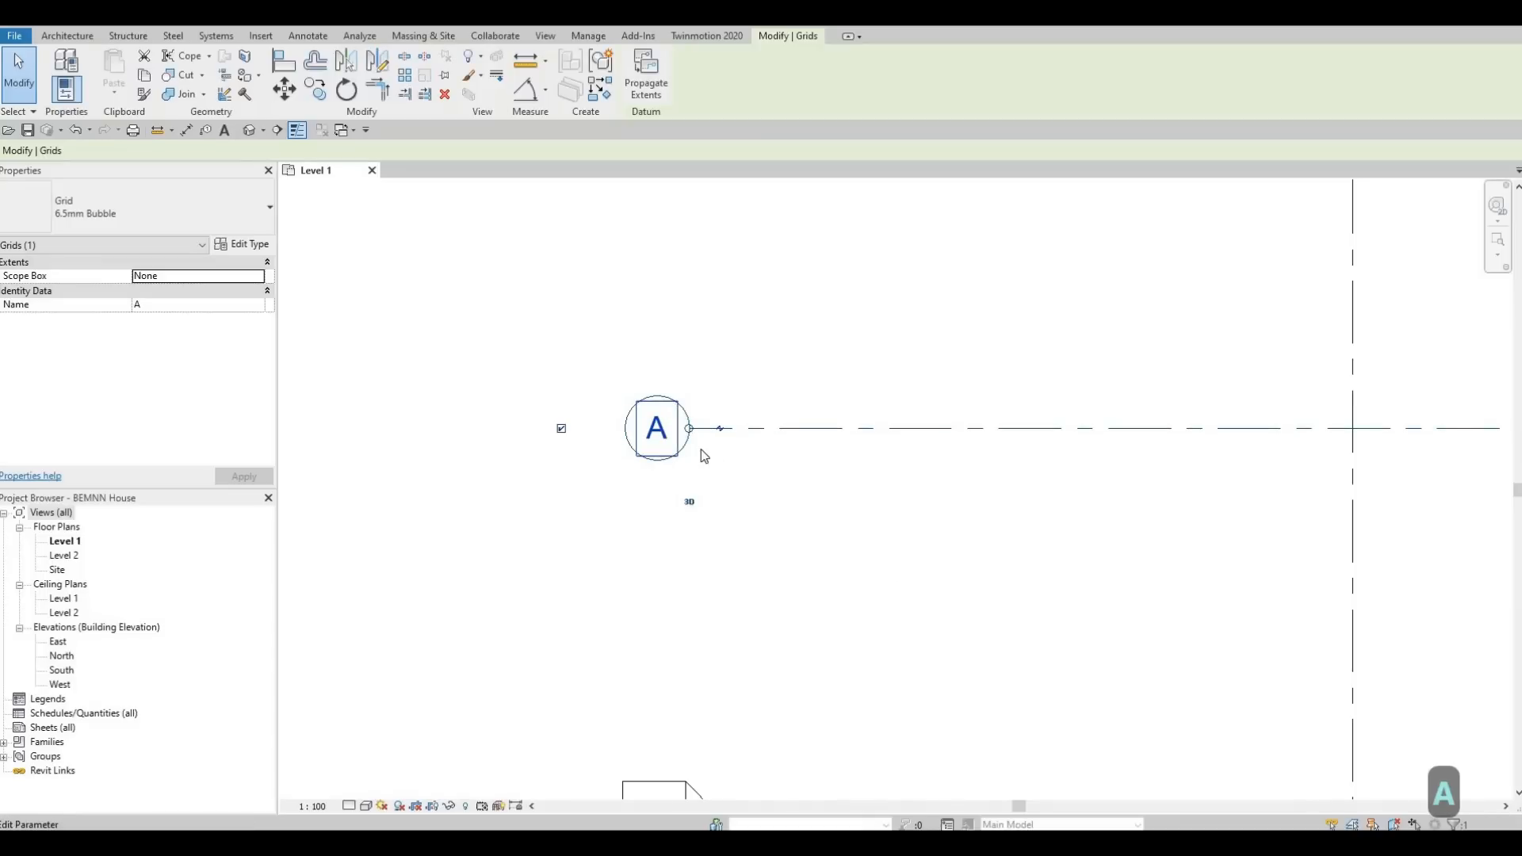
Copy horizontal grid A 4500 mm straight down, with multiple copies enabled.
{"action": "scroll", "coordinate": [690, 446], "scroll_direction": "down", "scroll_amount": 5}
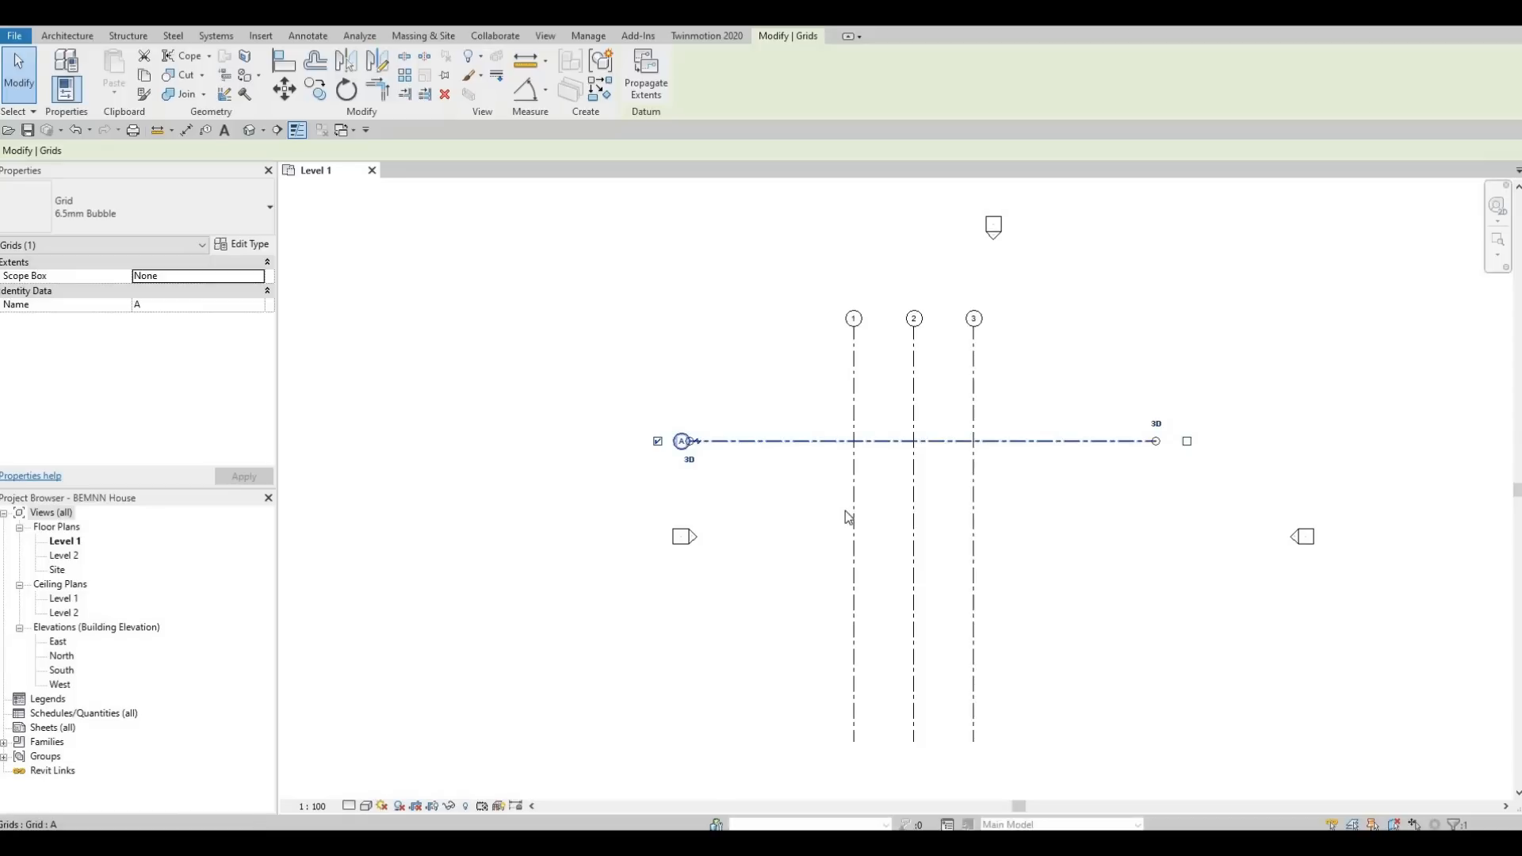
{"action": "left_click", "coordinate": [766, 442]}
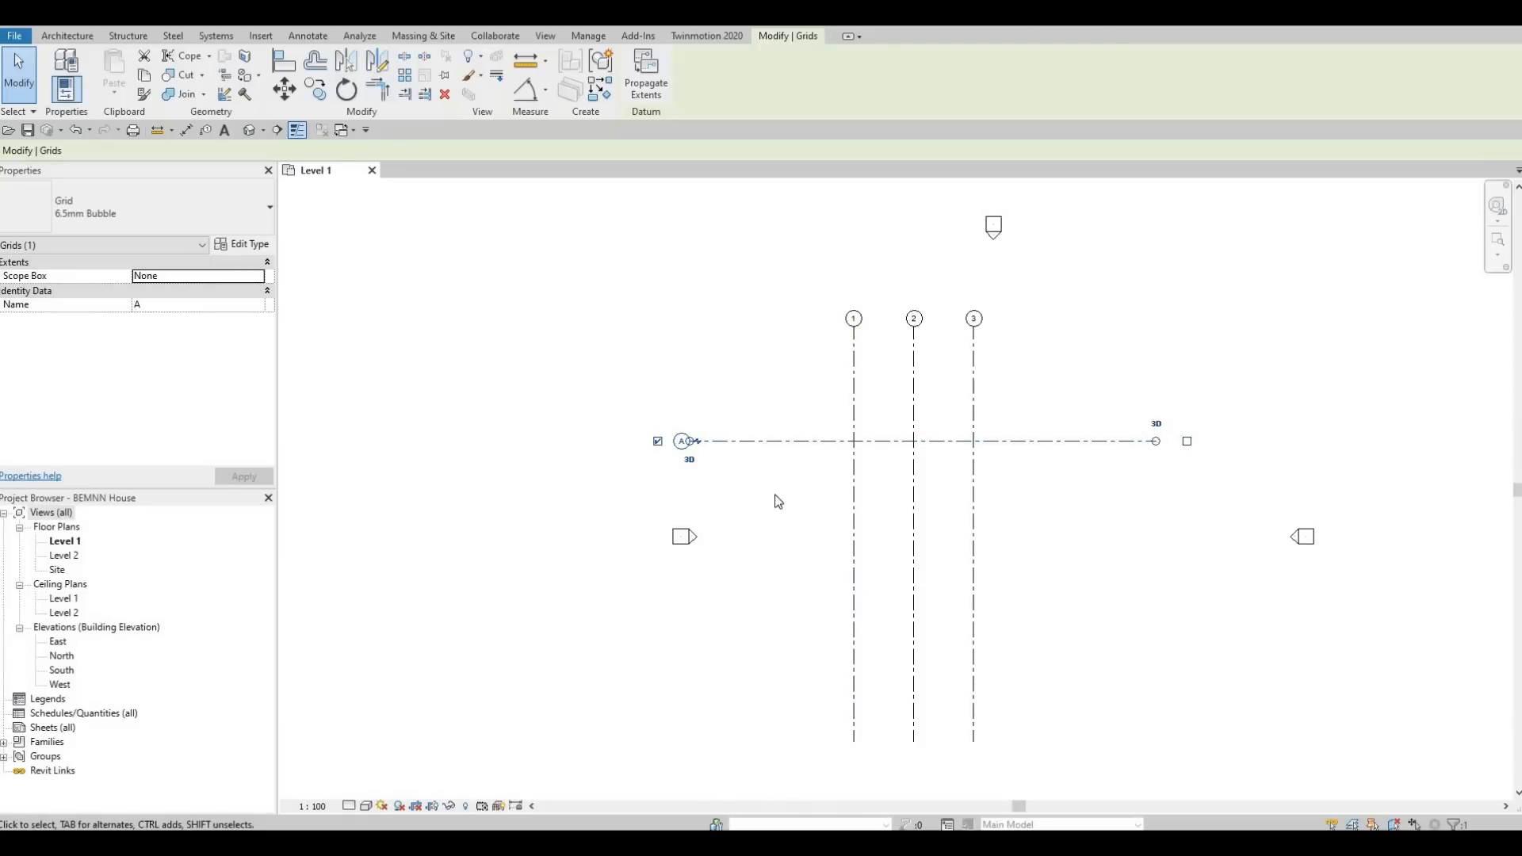
{"action": "key", "text": "c"}
{"action": "key", "text": "o"}
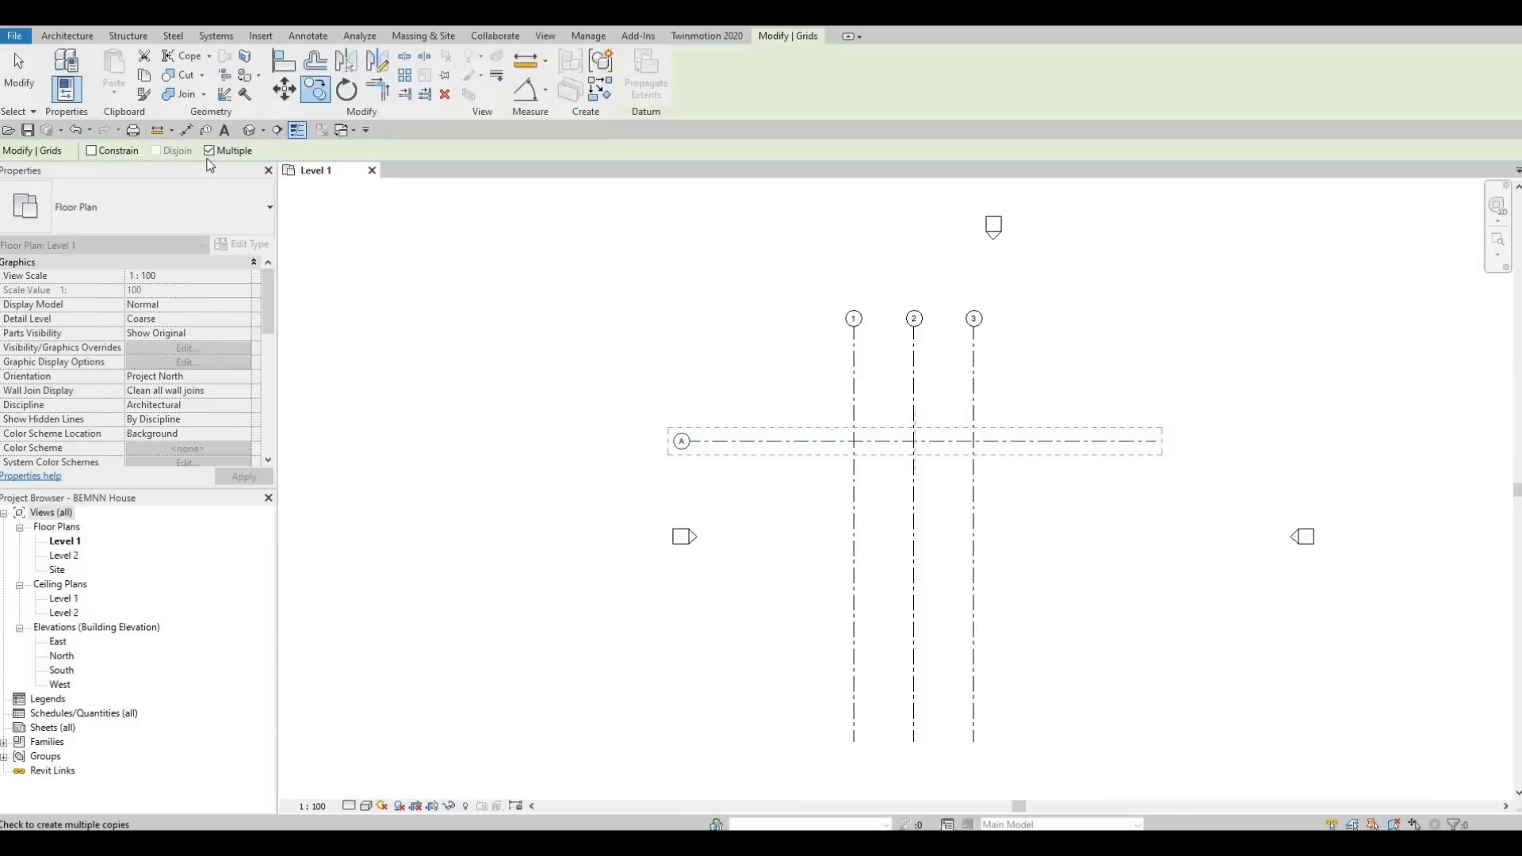
{"action": "left_click", "coordinate": [815, 442]}
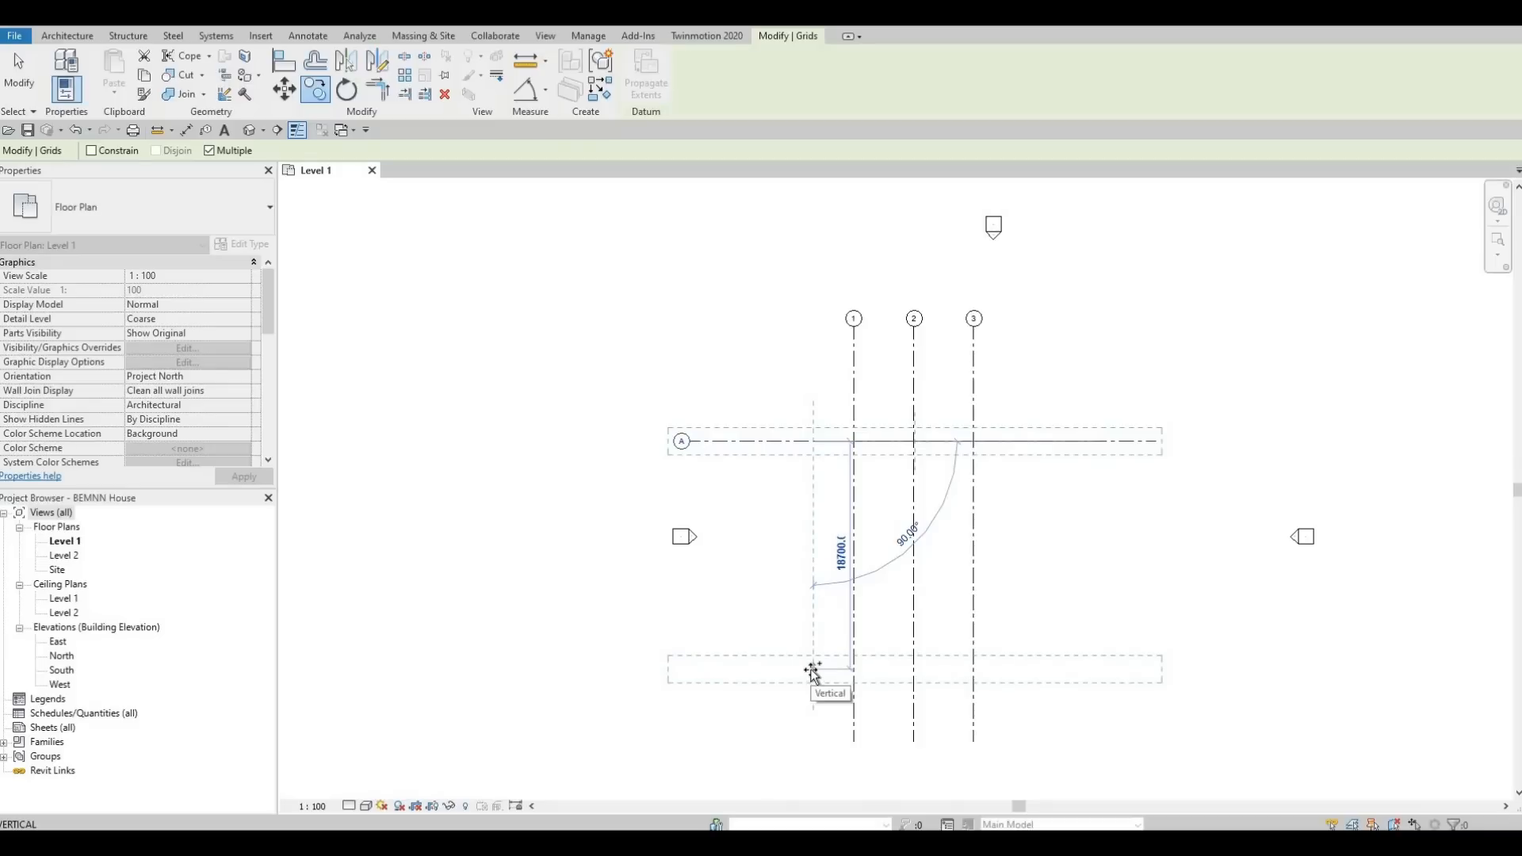
{"action": "type", "text": "44"}
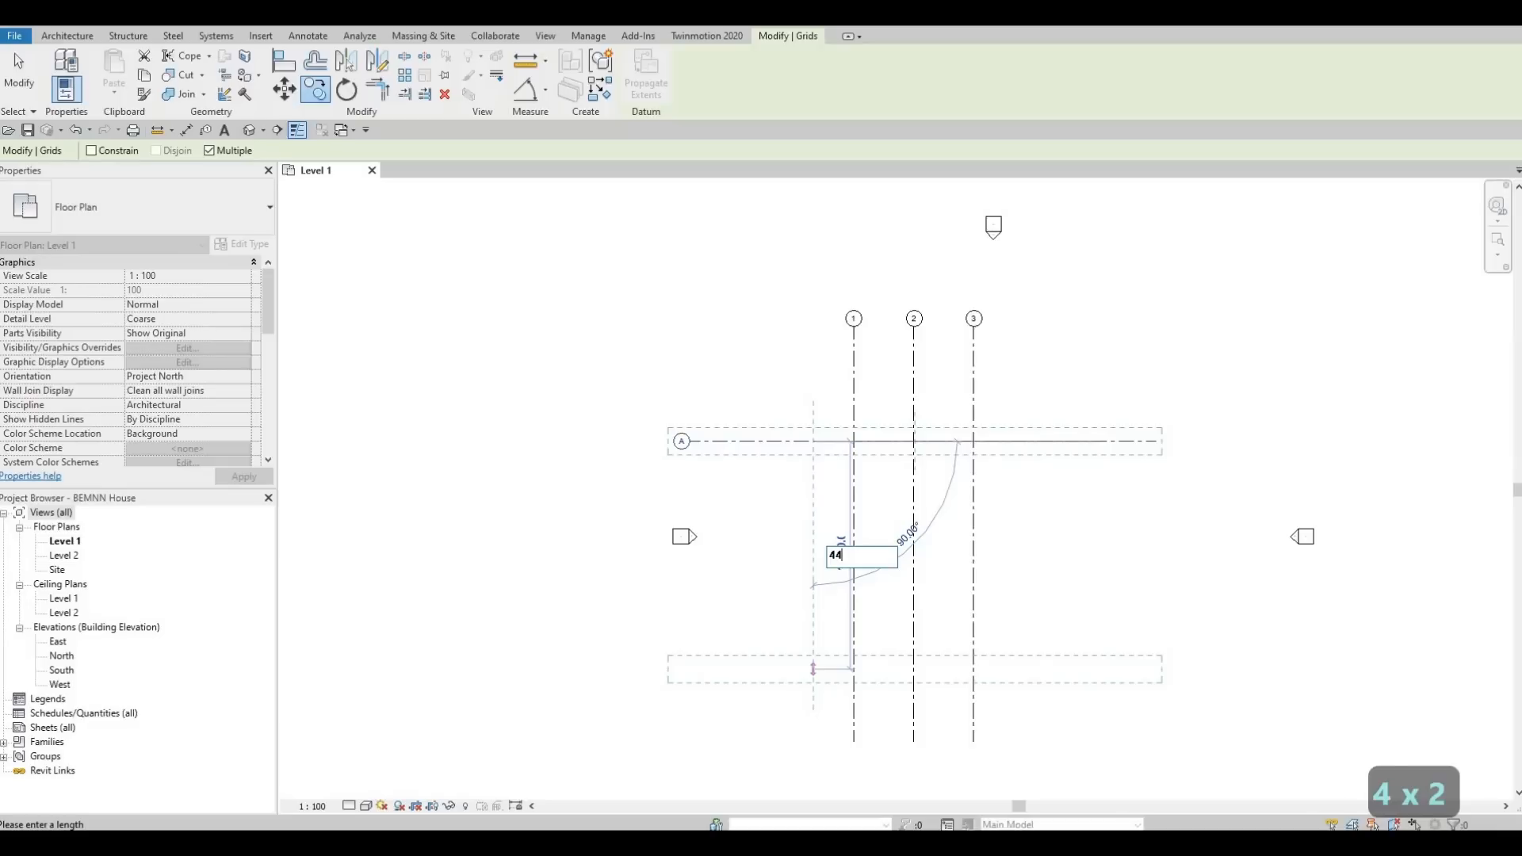
{"action": "key", "text": "BackSpace"}
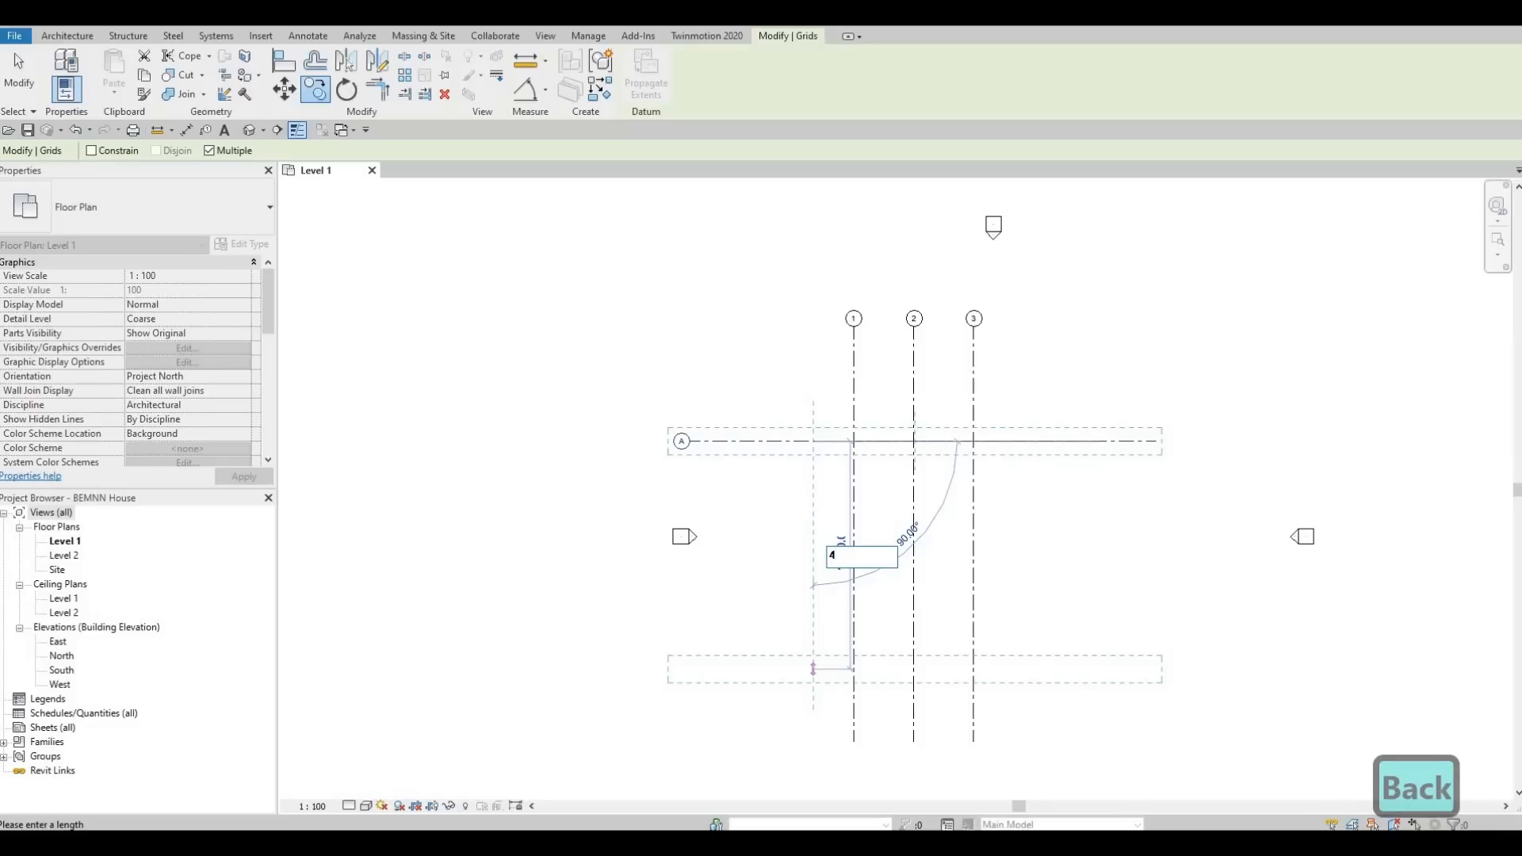
{"action": "type", "text": "500"}
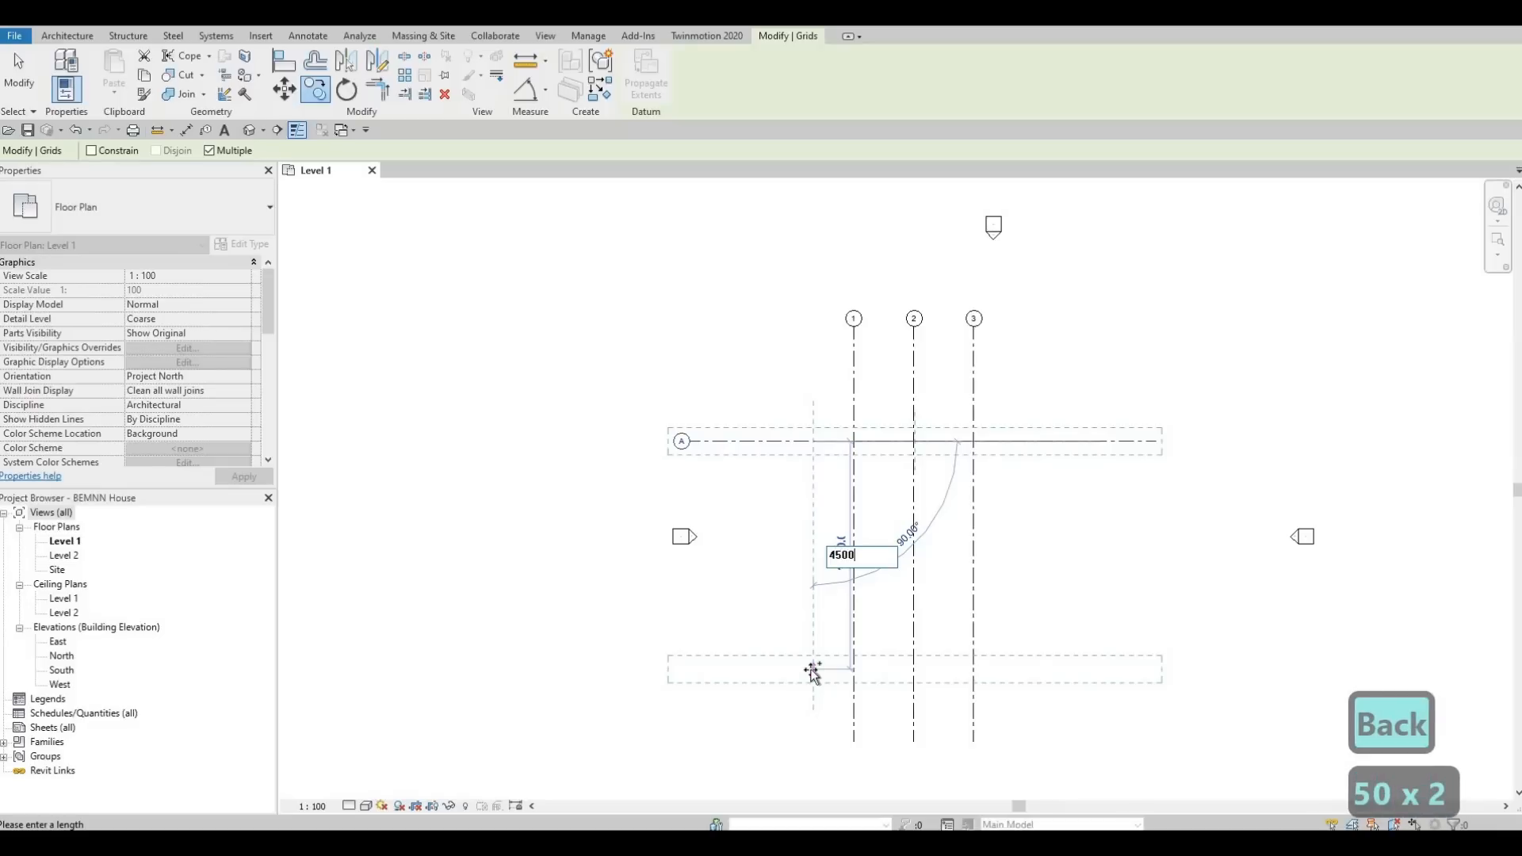
{"action": "key", "text": "Return"}
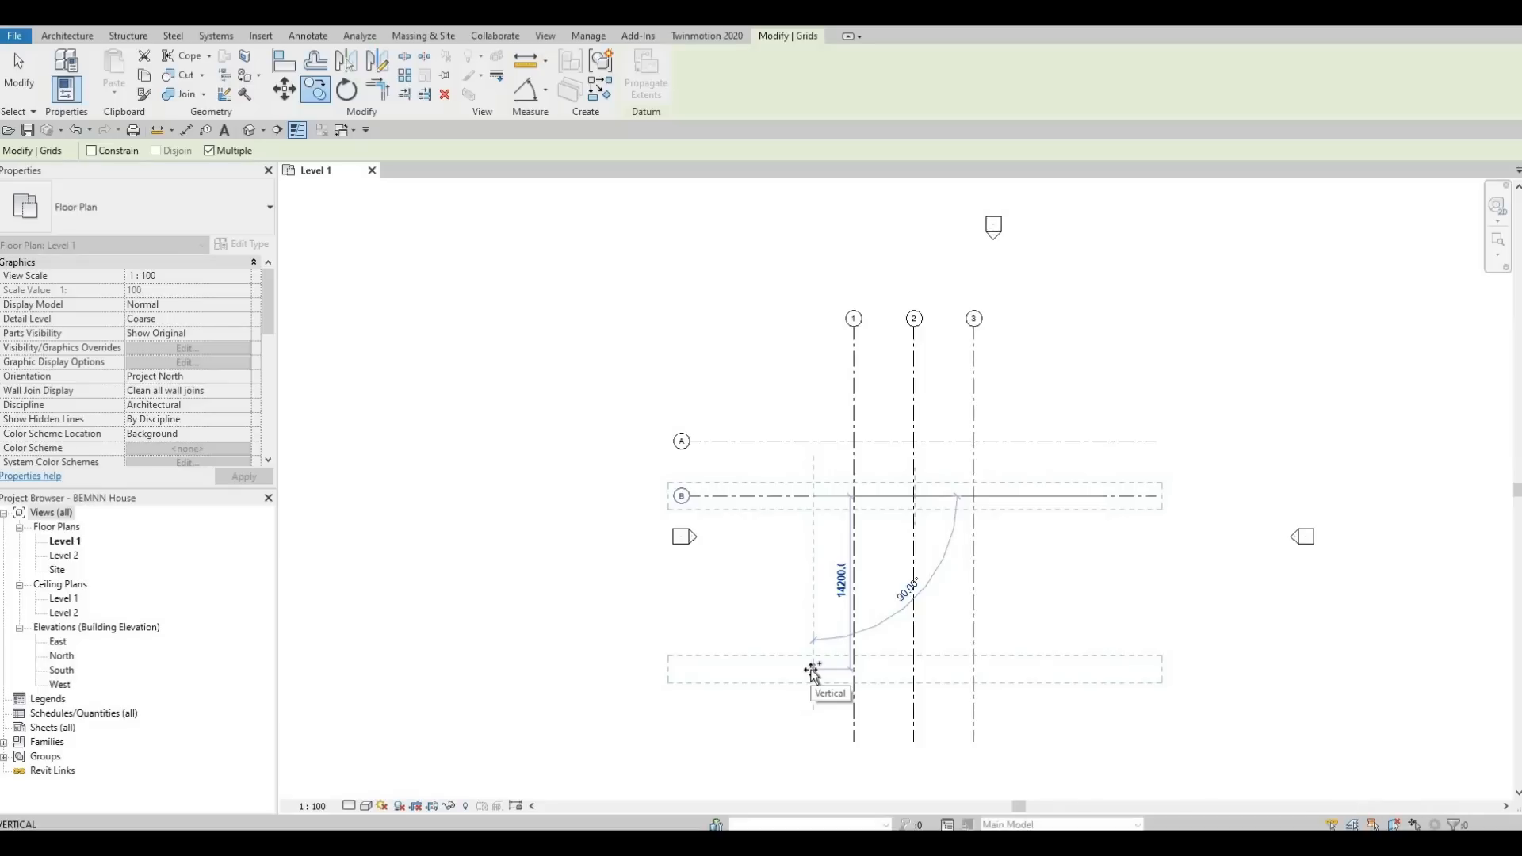
Place two more horizontal grid copies, 1170 mm below grid B and another 2800 mm below that.
{"action": "type", "text": "1"}
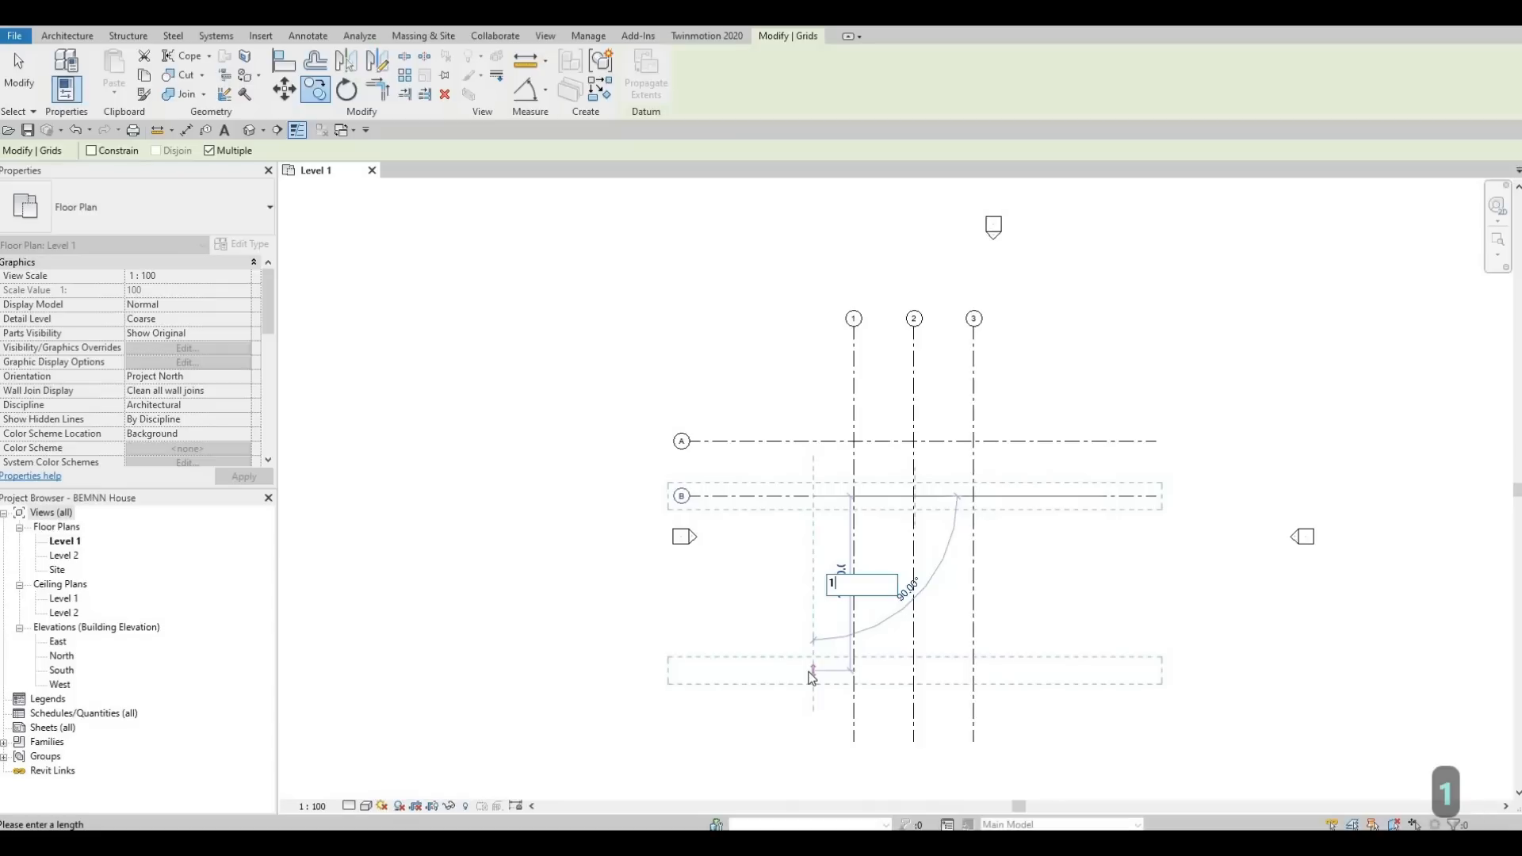
{"action": "type", "text": "70"}
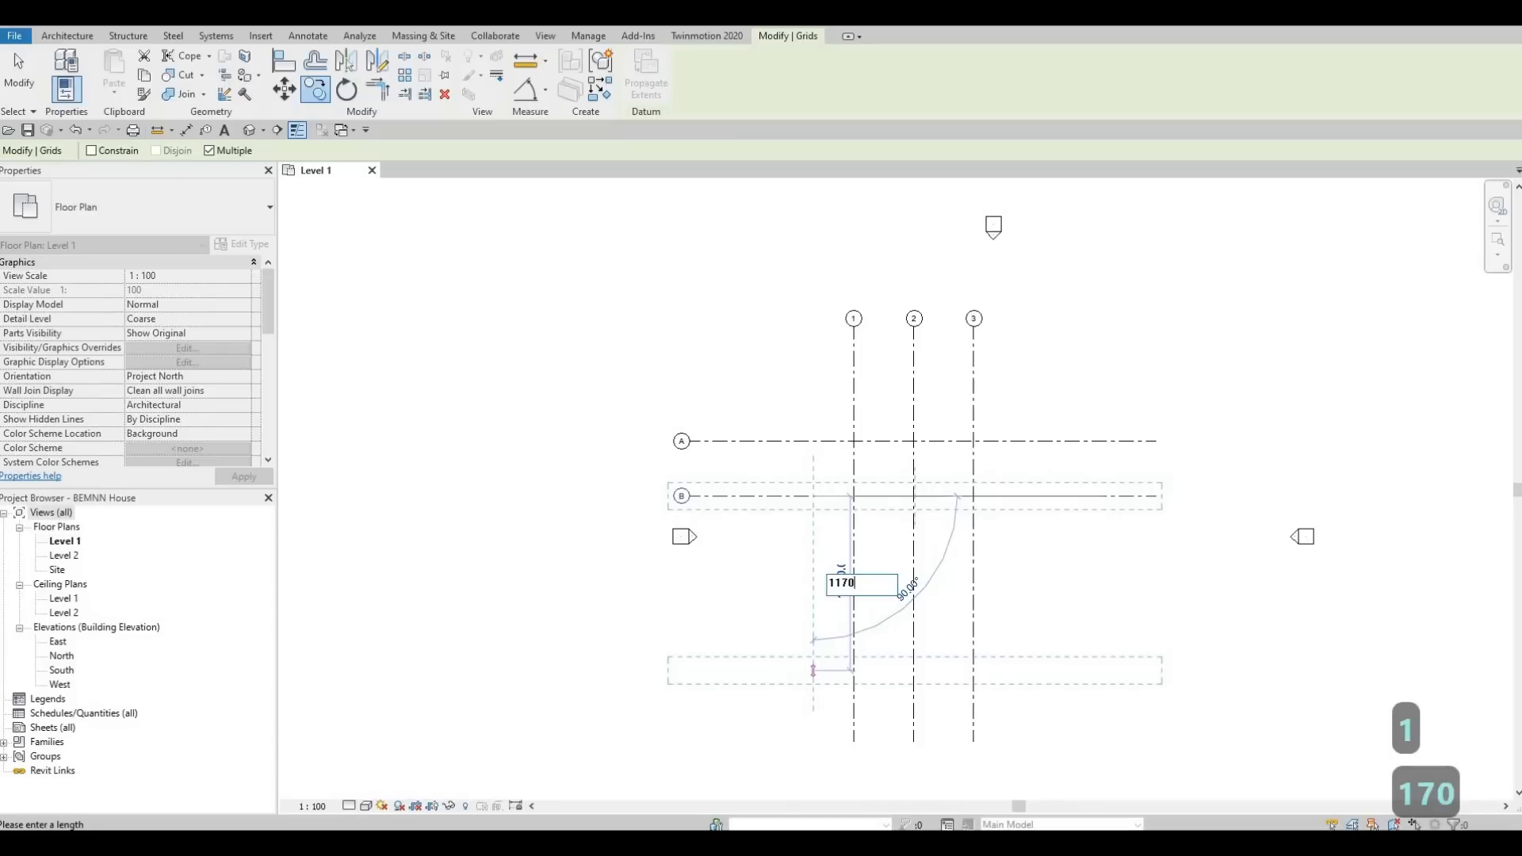
{"action": "key", "text": "Return"}
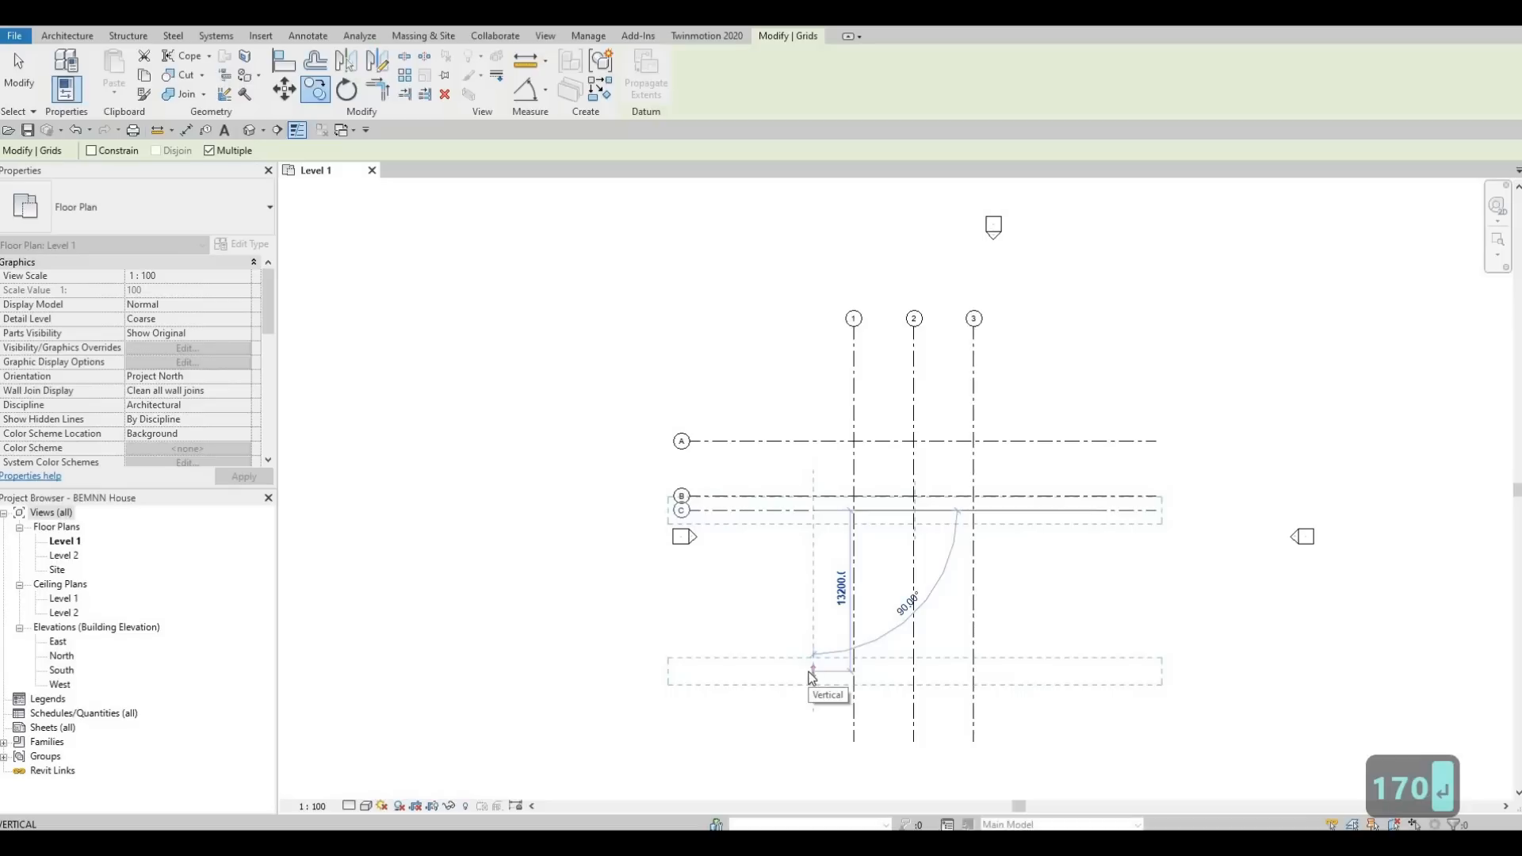
{"action": "type", "text": "2800"}
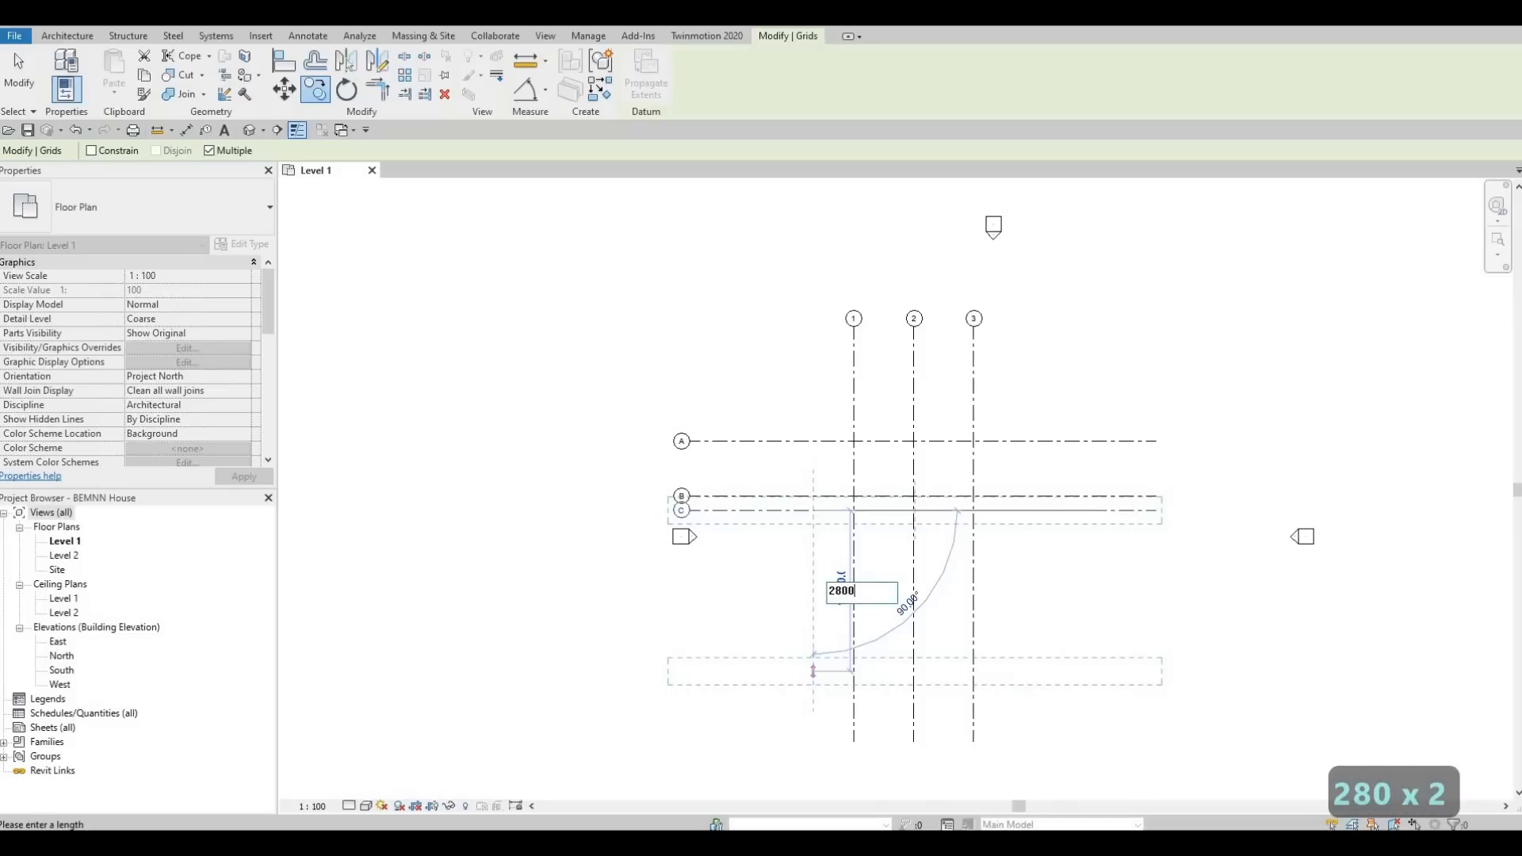
{"action": "key", "text": "Return"}
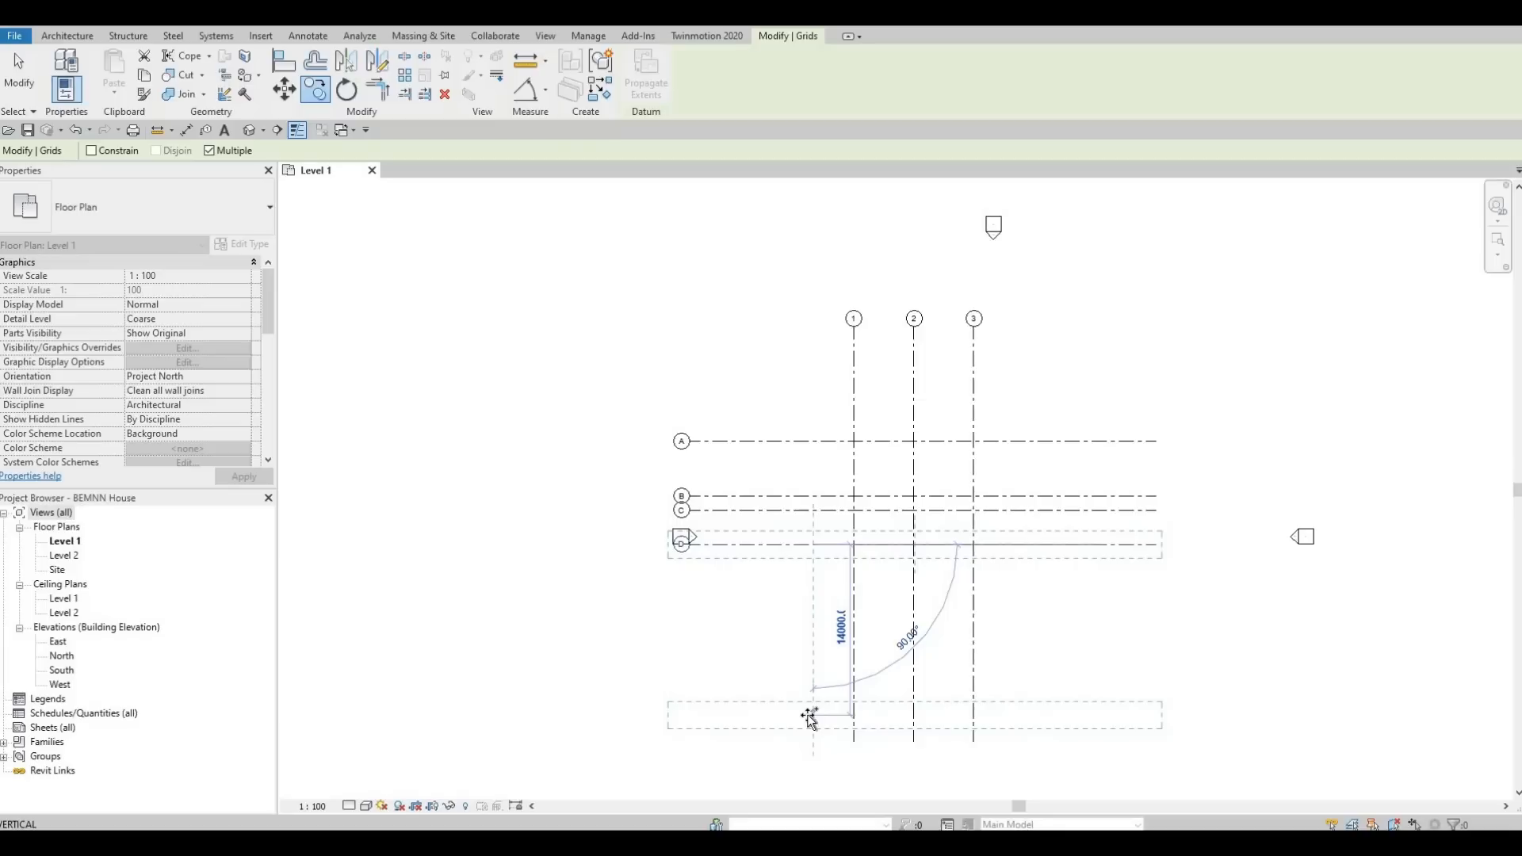
Place two further horizontal grid copies, 4925 mm below grid D and another 4550 mm below that, and finish copying.
{"action": "type", "text": "492"}
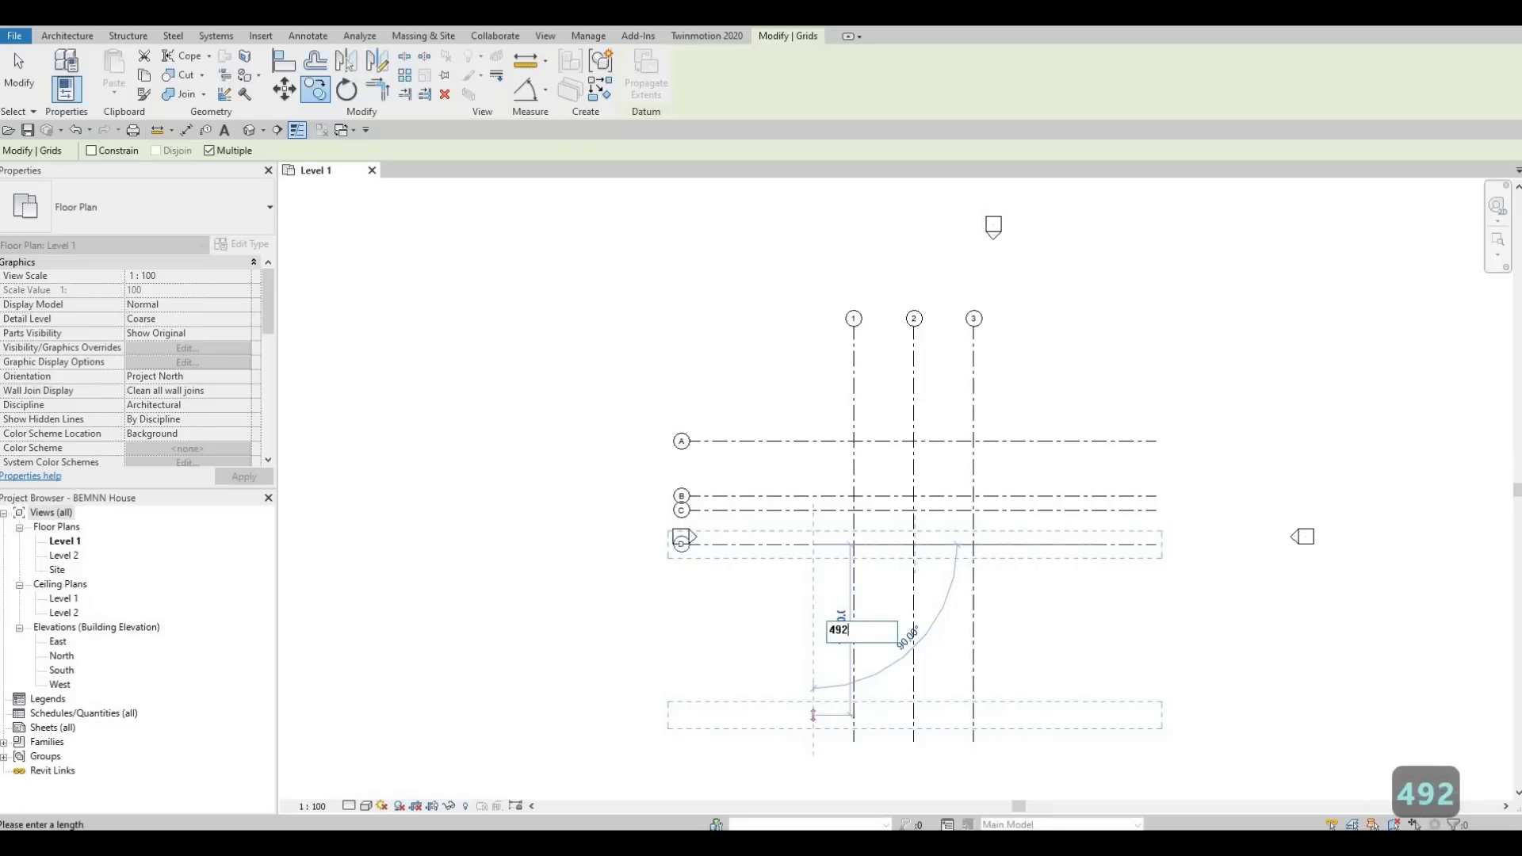
{"action": "type", "text": "5"}
{"action": "key", "text": "Return"}
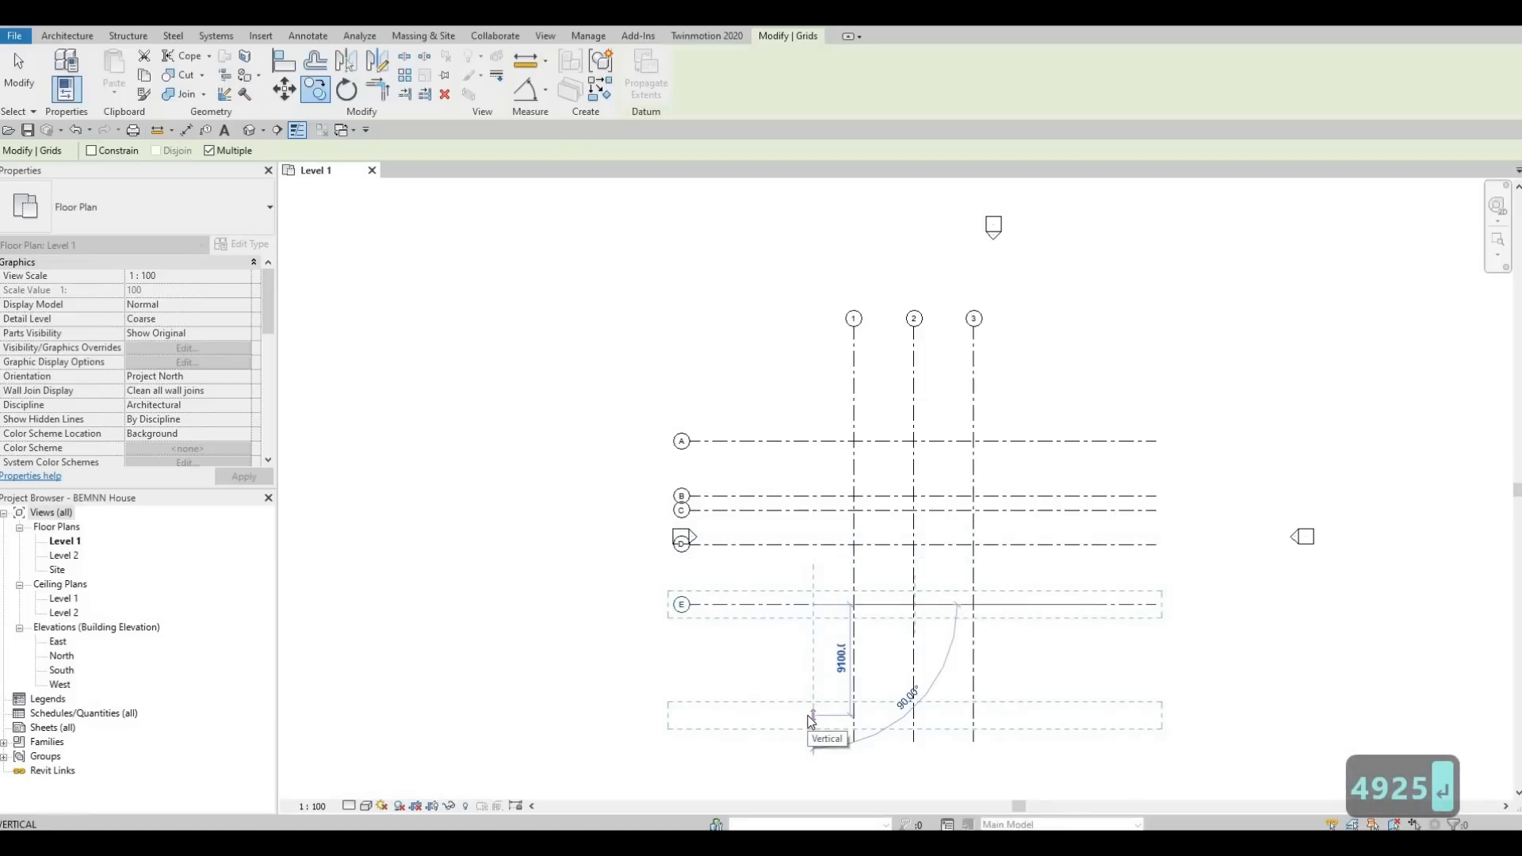
{"action": "type", "text": "45"}
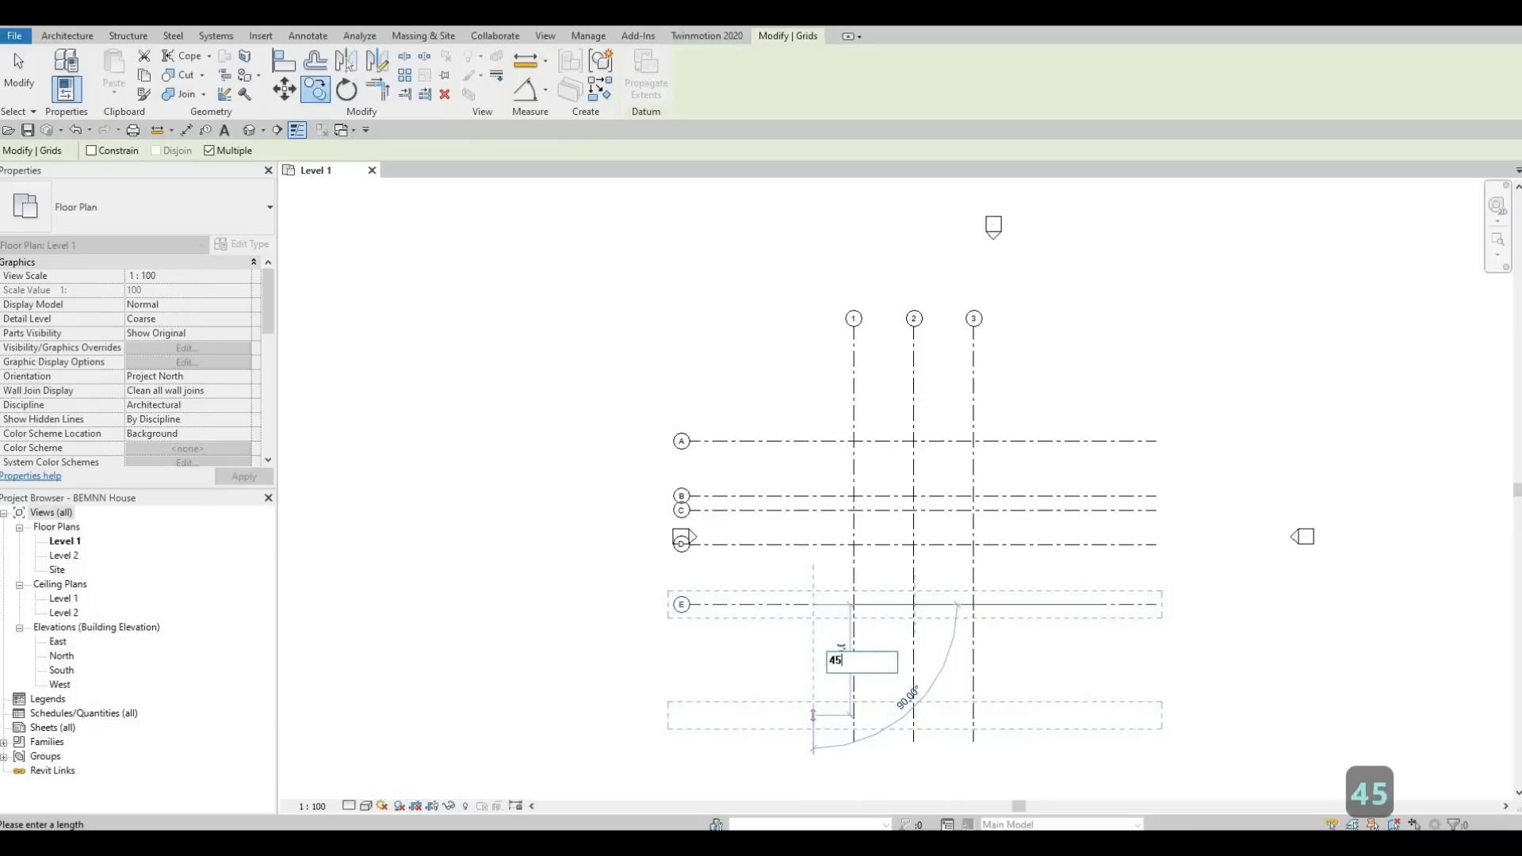
{"action": "type", "text": "50"}
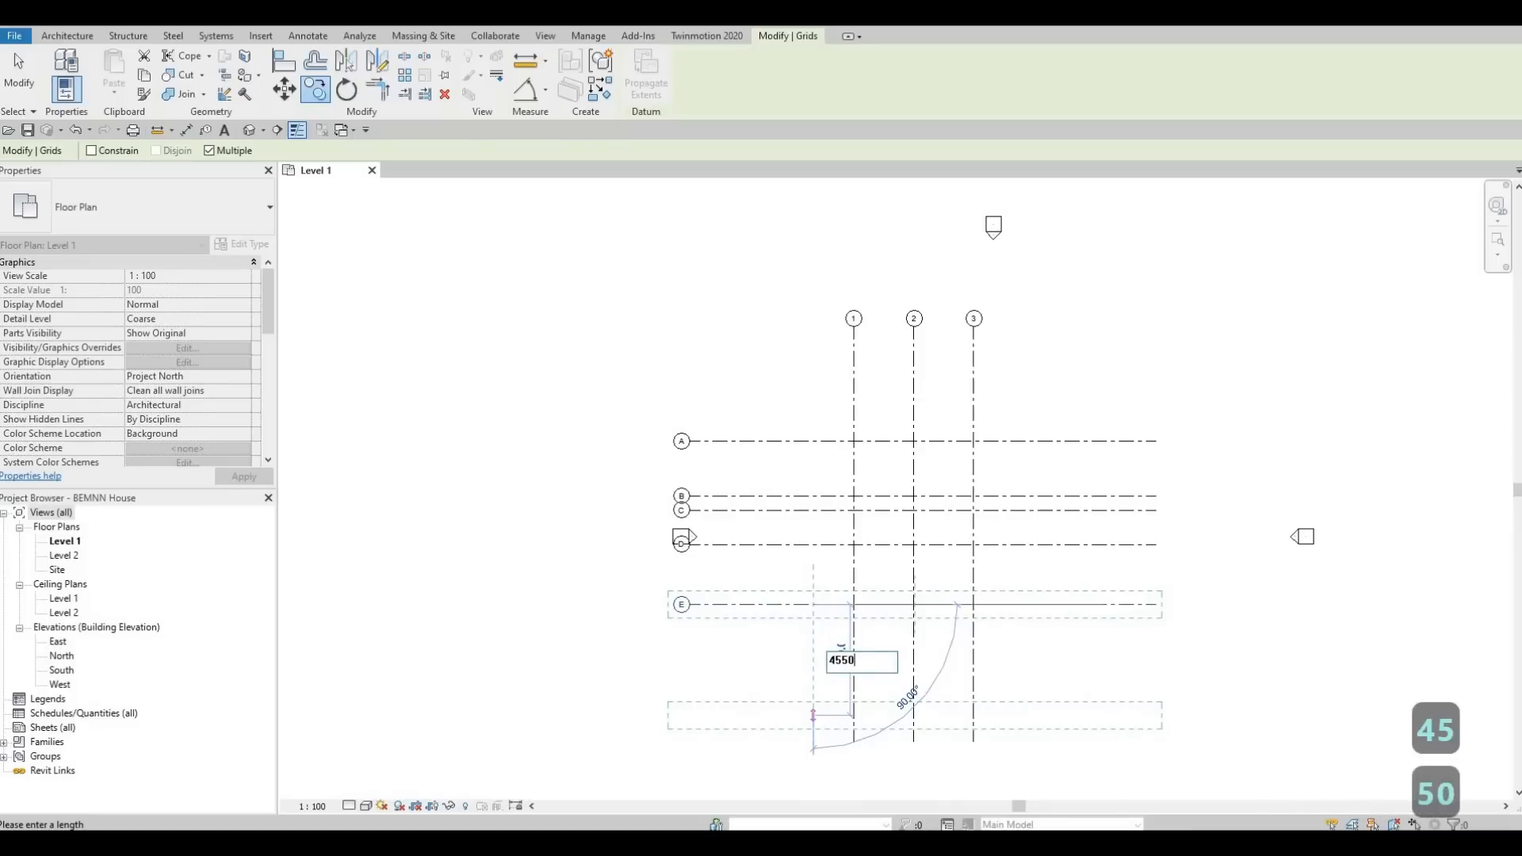
{"action": "key", "text": "Return"}
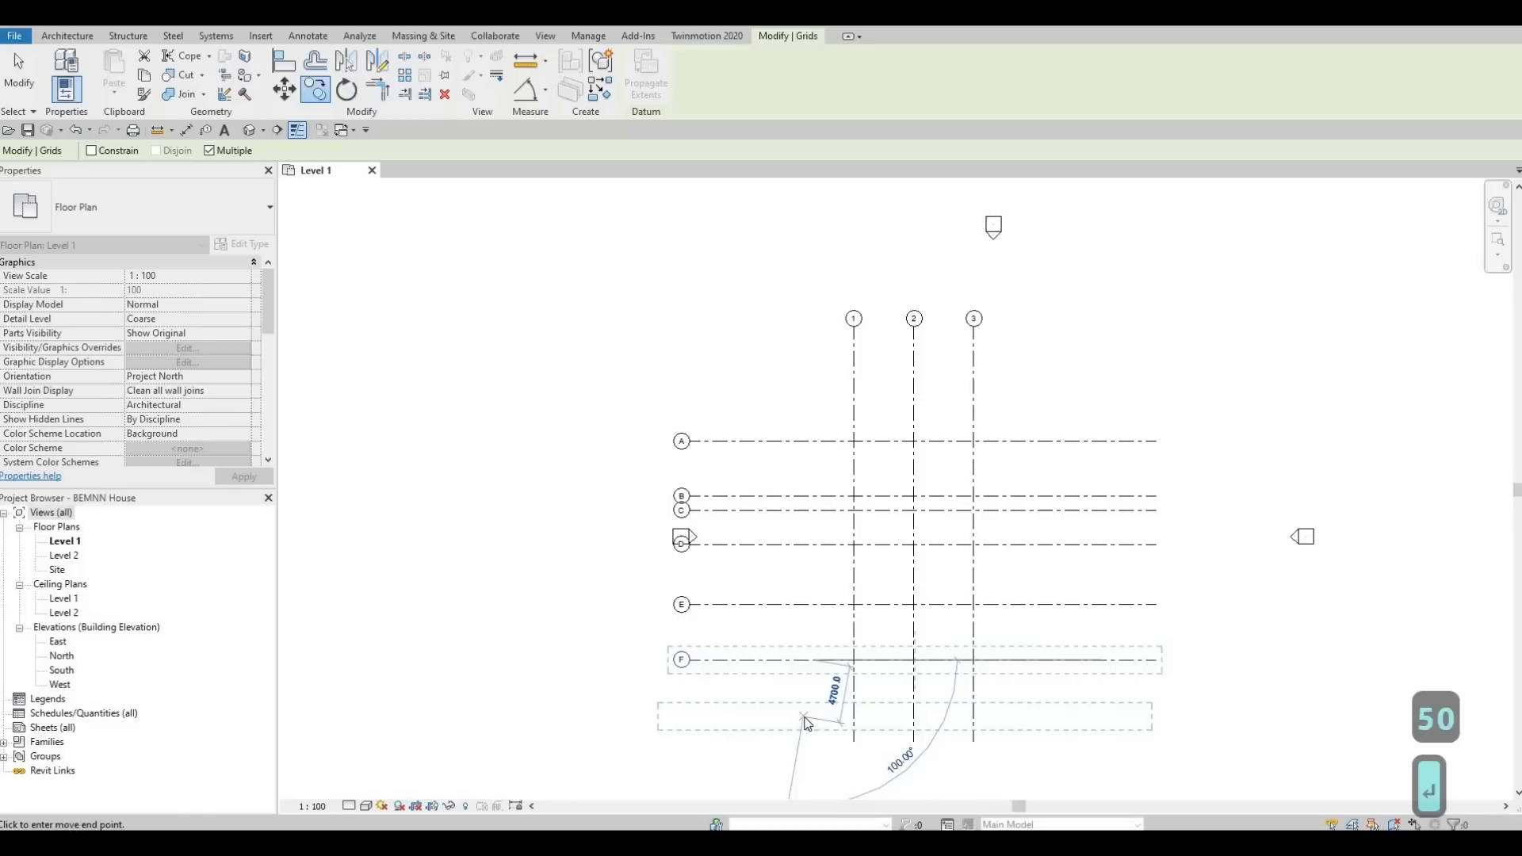
{"action": "key", "text": "Escape"}
{"action": "key", "text": "Escape"}
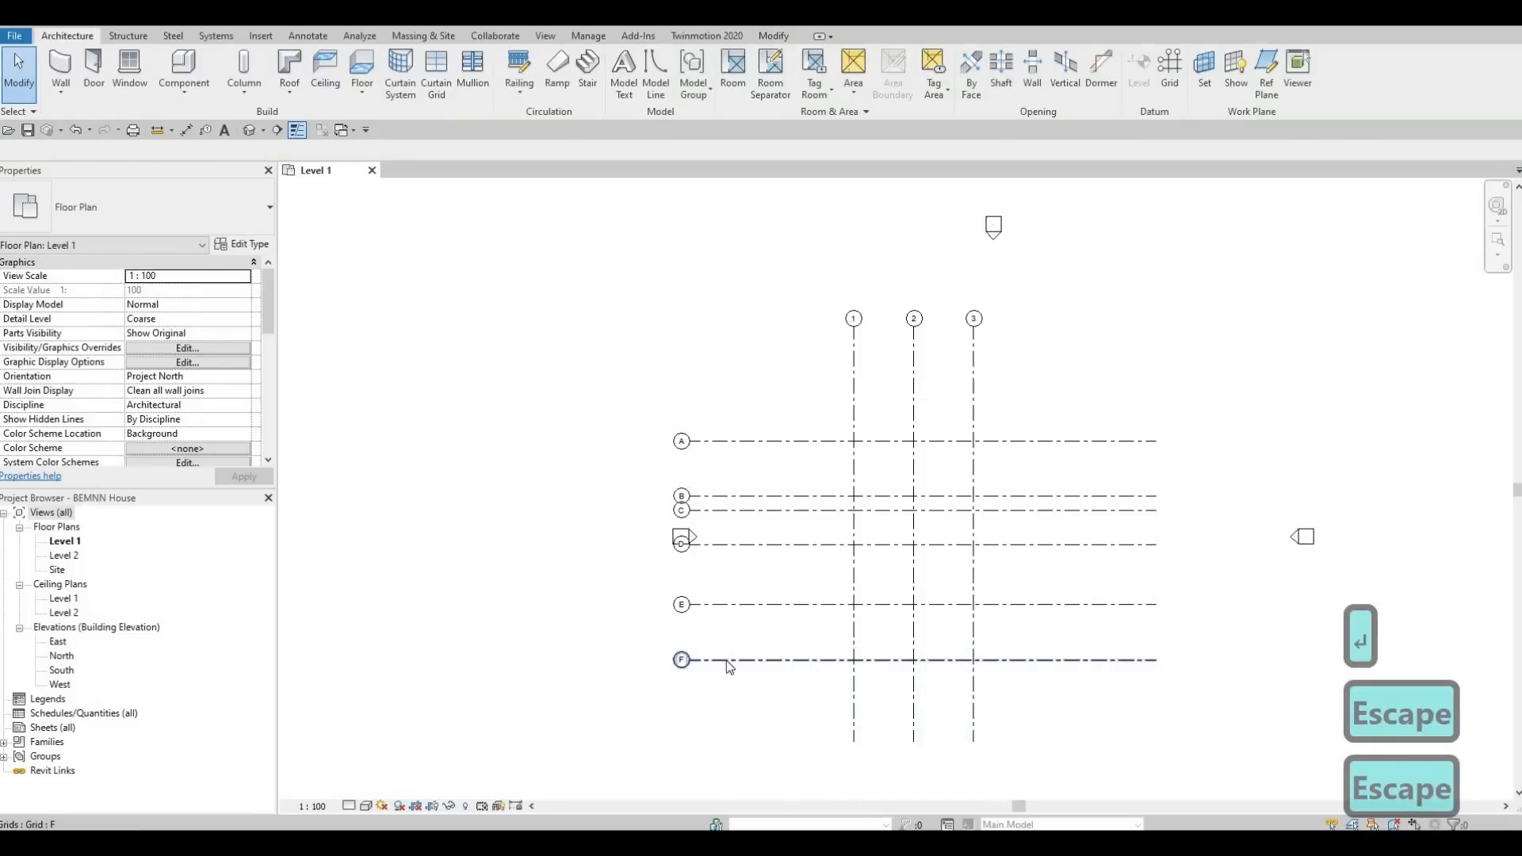
Examine the layout of lettered and numbered grids, including the bubbles of B, C and D and the nearby elevation marker.
{"action": "scroll", "coordinate": [725, 666], "scroll_direction": "up", "scroll_amount": 2}
{"action": "scroll", "coordinate": [755, 693], "scroll_direction": "down", "scroll_amount": 1}
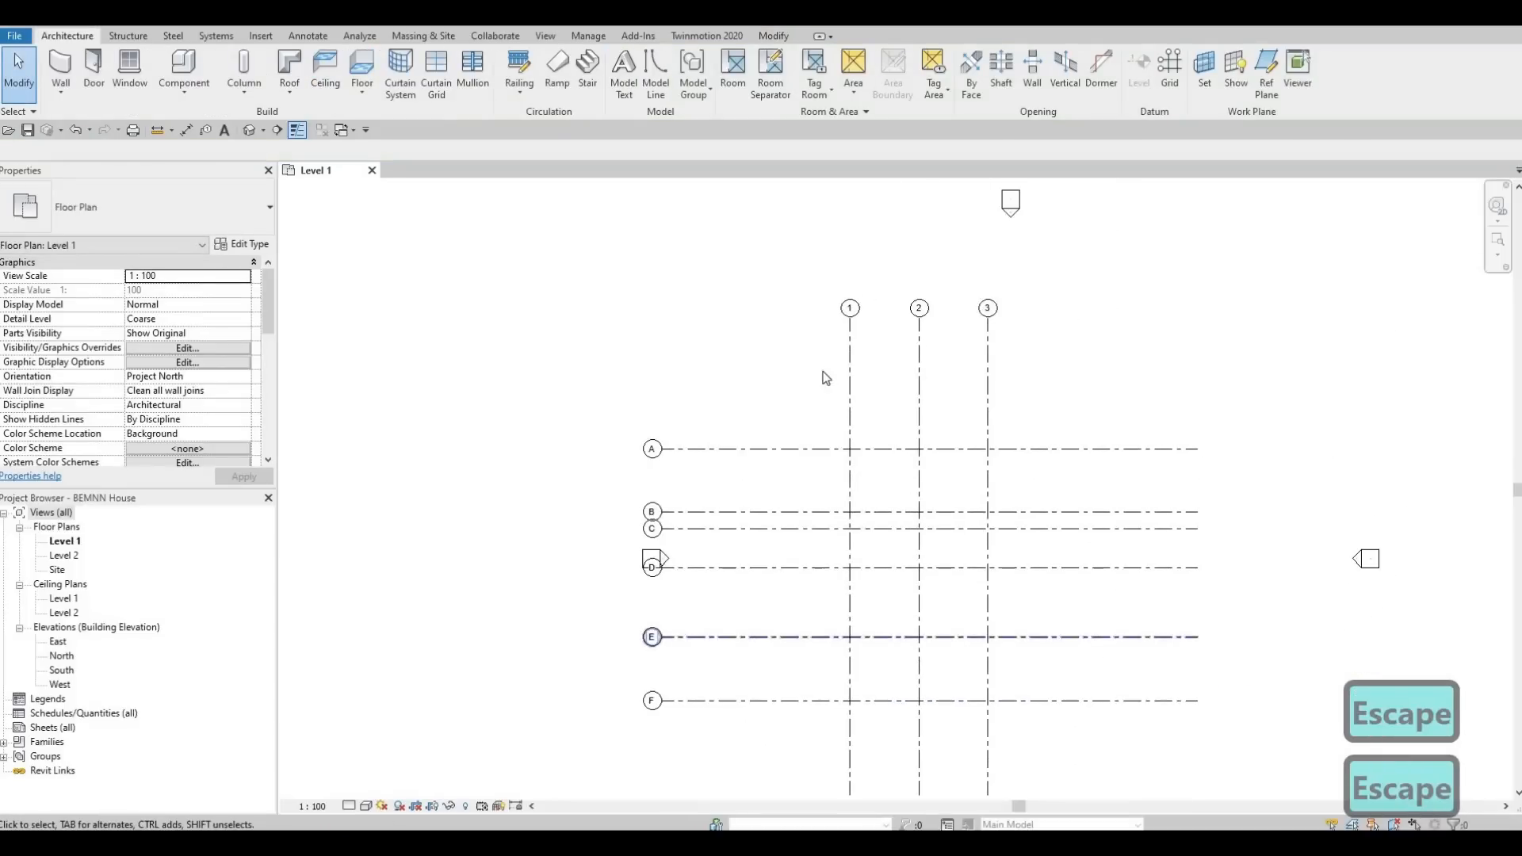
{"action": "scroll", "coordinate": [830, 401], "scroll_direction": "up", "scroll_amount": 1}
{"action": "scroll", "coordinate": [793, 432], "scroll_direction": "down", "scroll_amount": 1}
{"action": "scroll", "coordinate": [757, 318], "scroll_direction": "up", "scroll_amount": 1}
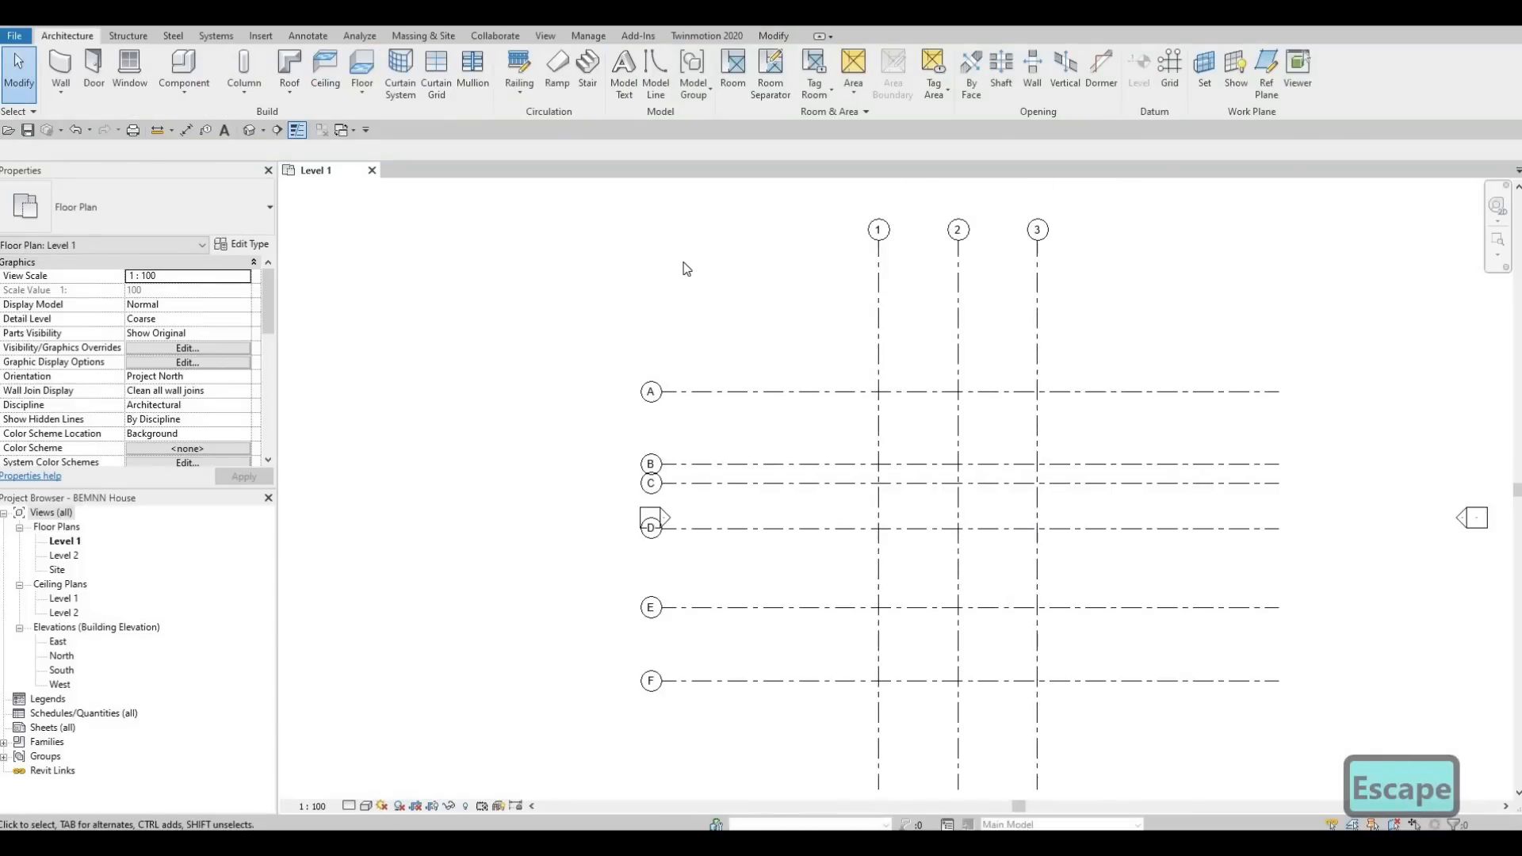
{"action": "scroll", "coordinate": [687, 274], "scroll_direction": "up", "scroll_amount": 3}
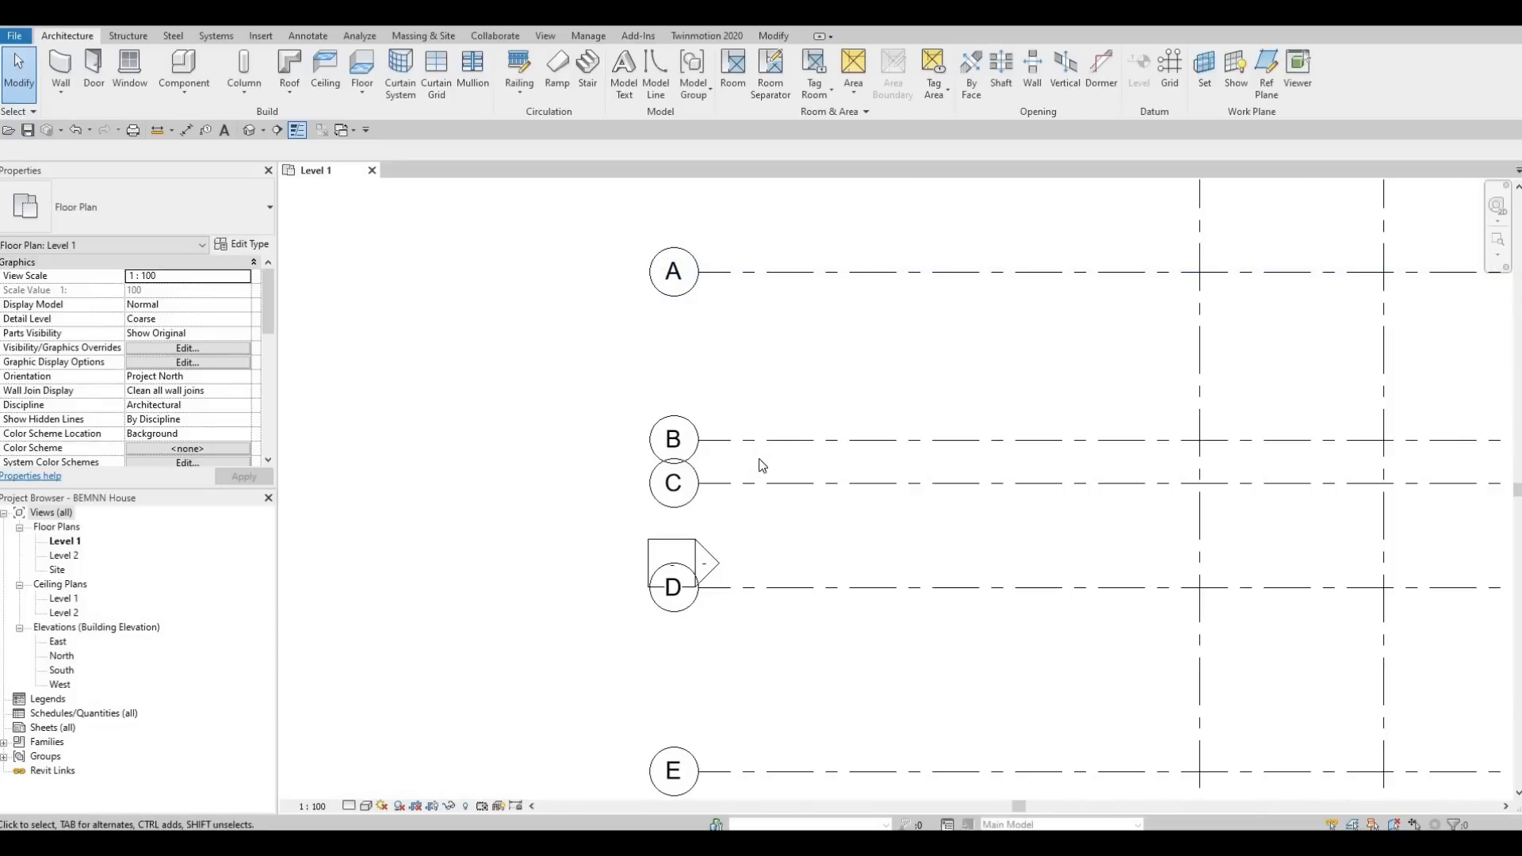
{"action": "scroll", "coordinate": [778, 487], "scroll_direction": "down", "scroll_amount": 3}
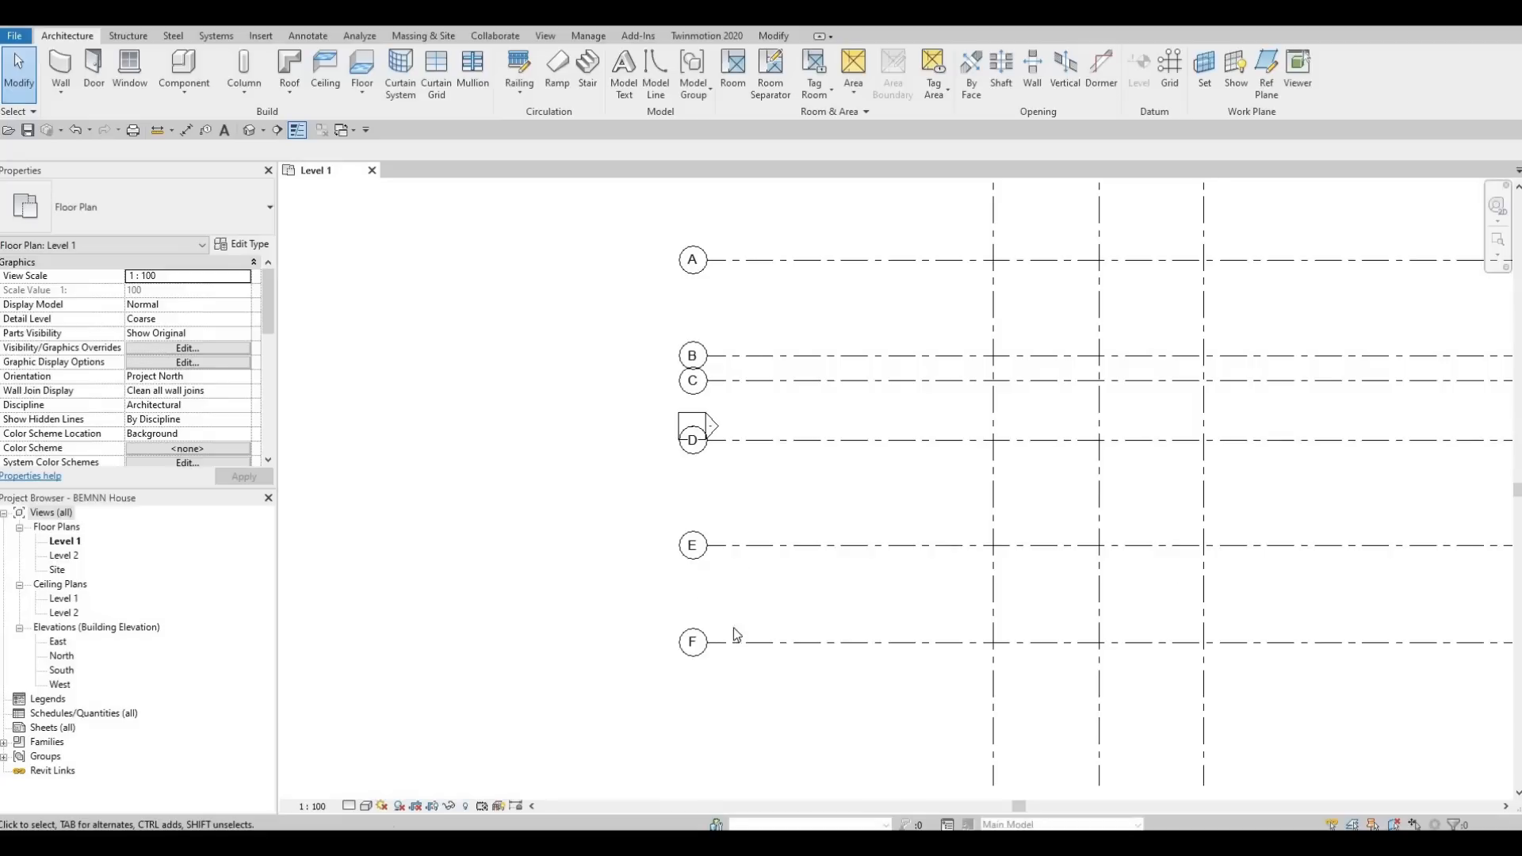
{"action": "scroll", "coordinate": [818, 628], "scroll_direction": "down", "scroll_amount": 1}
{"action": "middle_click_drag", "start_coordinate": [818, 628], "coordinate": [803, 543]}
{"action": "scroll", "coordinate": [808, 545], "scroll_direction": "down", "scroll_amount": 1}
{"action": "scroll", "coordinate": [803, 543], "scroll_direction": "down", "scroll_amount": 2}
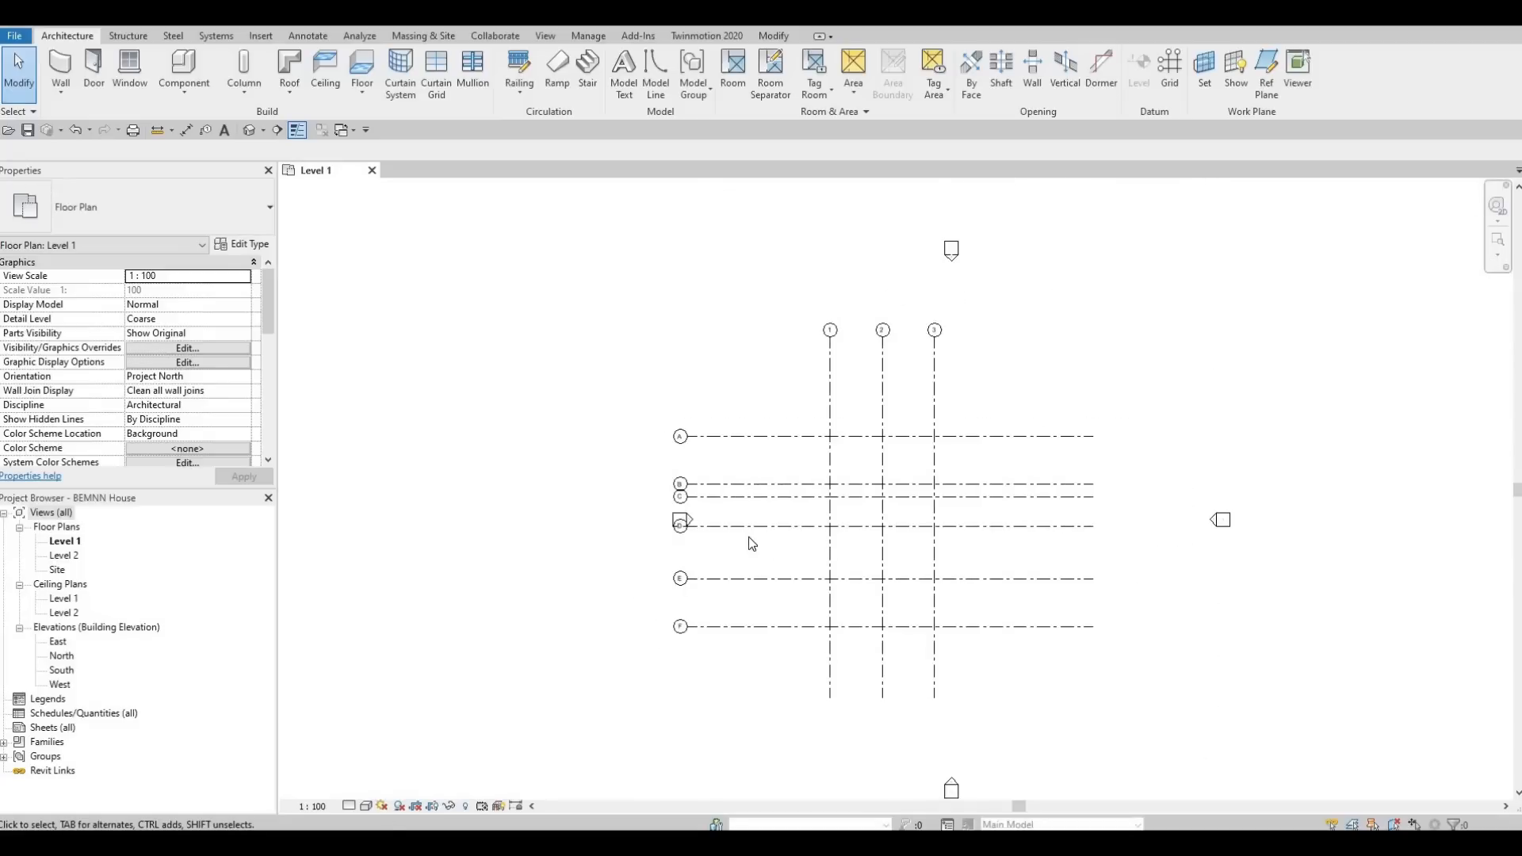
{"action": "scroll", "coordinate": [790, 552], "scroll_direction": "up", "scroll_amount": 2}
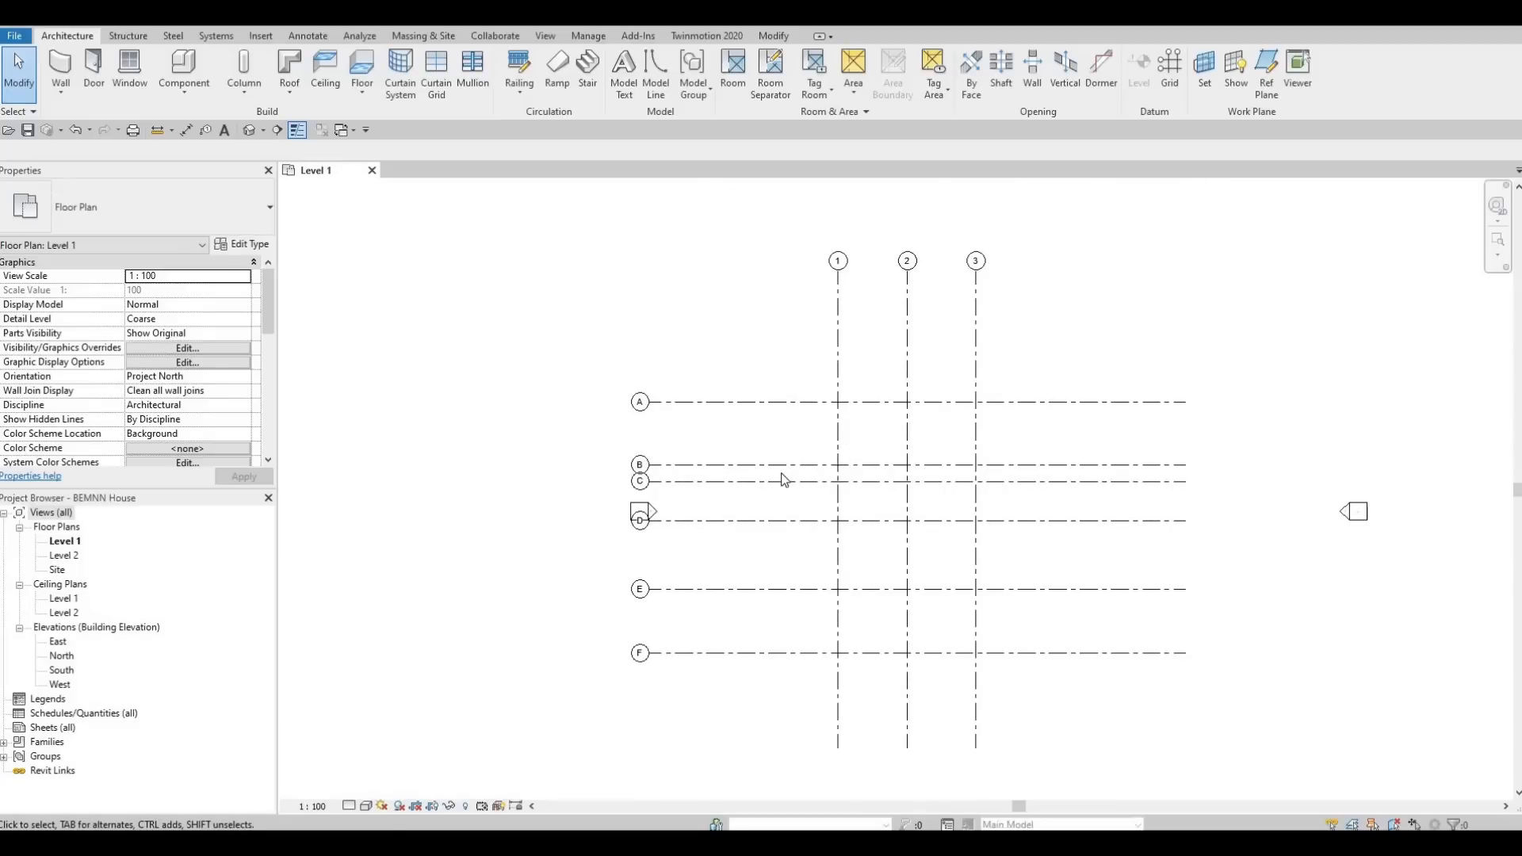
{"action": "scroll", "coordinate": [897, 584], "scroll_direction": "down", "scroll_amount": 3}
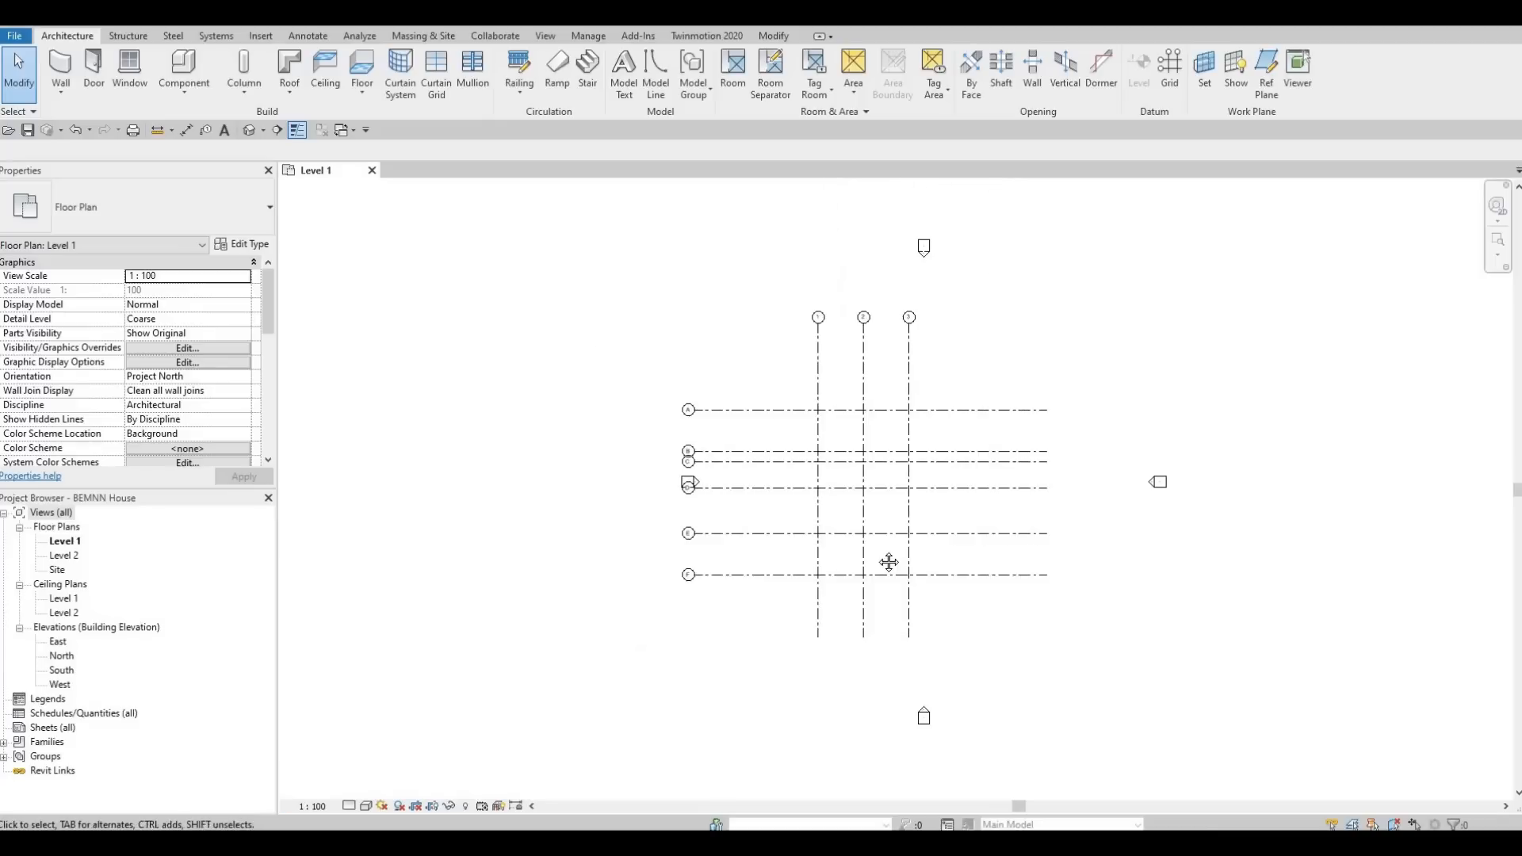
Select all nine grids and nudge them right until they sit clear of the west elevation marker.
{"action": "middle_click_drag", "start_coordinate": [897, 534], "coordinate": [884, 506]}
{"action": "scroll", "coordinate": [888, 456], "scroll_direction": "up", "scroll_amount": 2}
{"action": "scroll", "coordinate": [891, 471], "scroll_direction": "down", "scroll_amount": 1}
{"action": "middle_click_drag", "start_coordinate": [853, 554], "coordinate": [880, 524]}
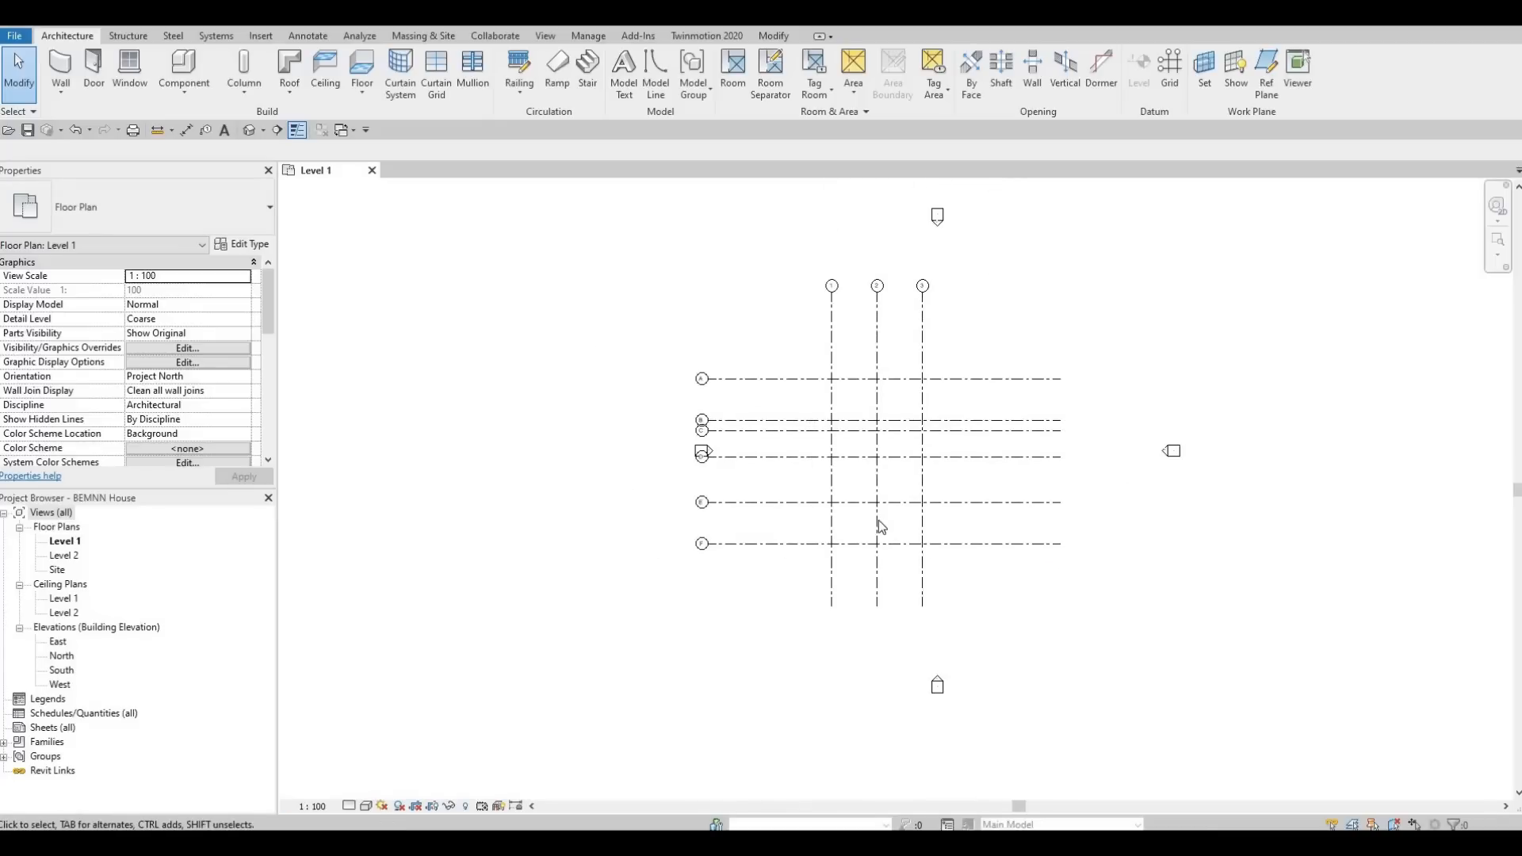
{"action": "middle_click_drag", "start_coordinate": [894, 306], "coordinate": [887, 313]}
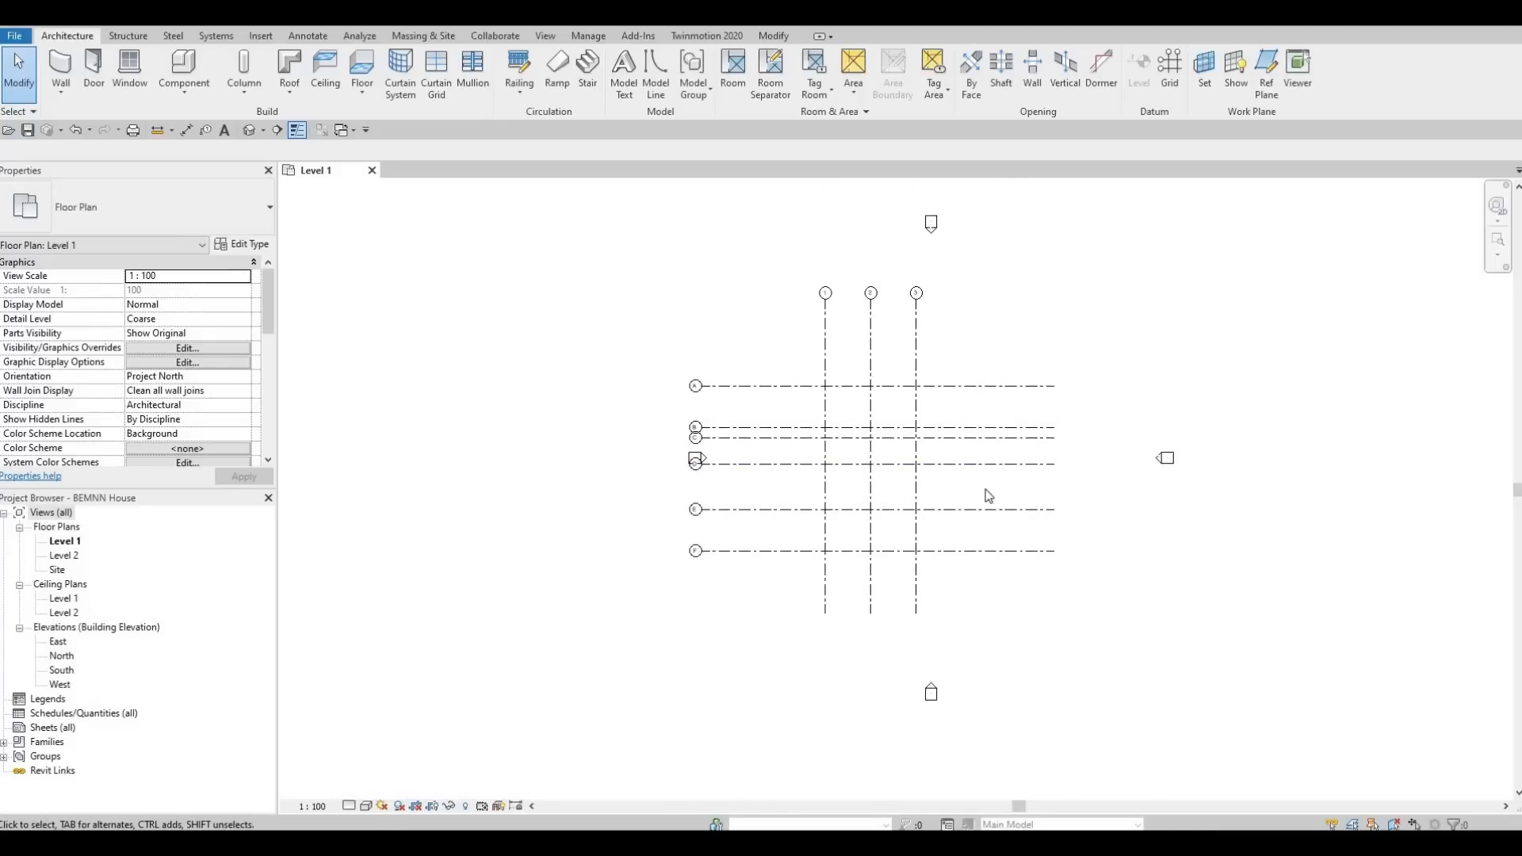
{"action": "left_click_drag", "start_coordinate": [1069, 625], "coordinate": [805, 373]}
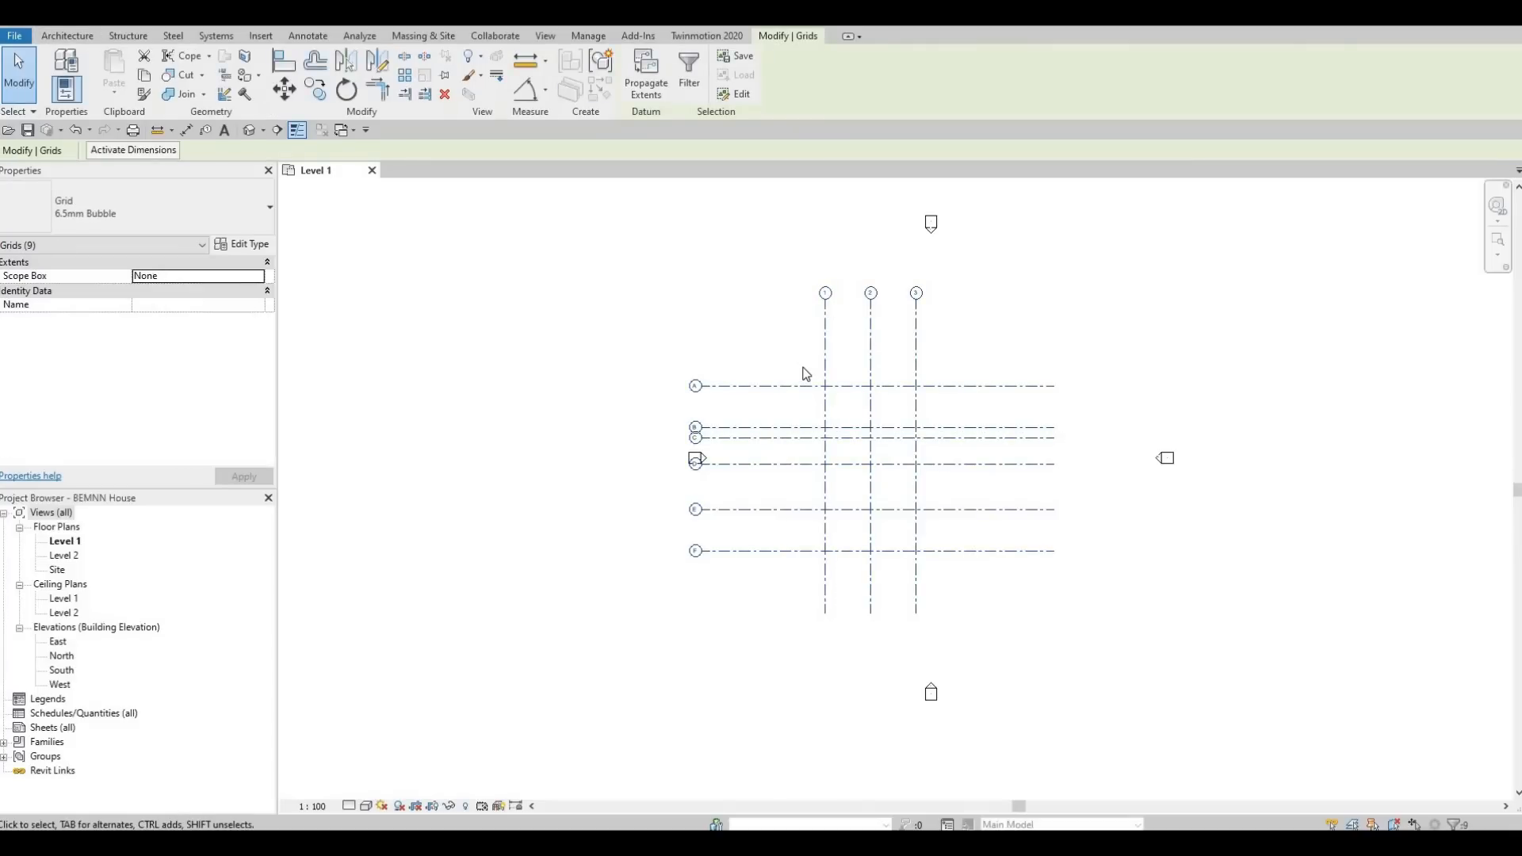
{"action": "key", "text": "Right"}
{"action": "key", "text": "Right"}
{"action": "key", "text": "Right"}
{"action": "key", "text": "Right"}
{"action": "key", "text": "Right"}
{"action": "key", "text": "Right"}
{"action": "key", "text": "Right"}
{"action": "key", "text": "Right"}
{"action": "key", "text": "Right"}
{"action": "key", "text": "Right"}
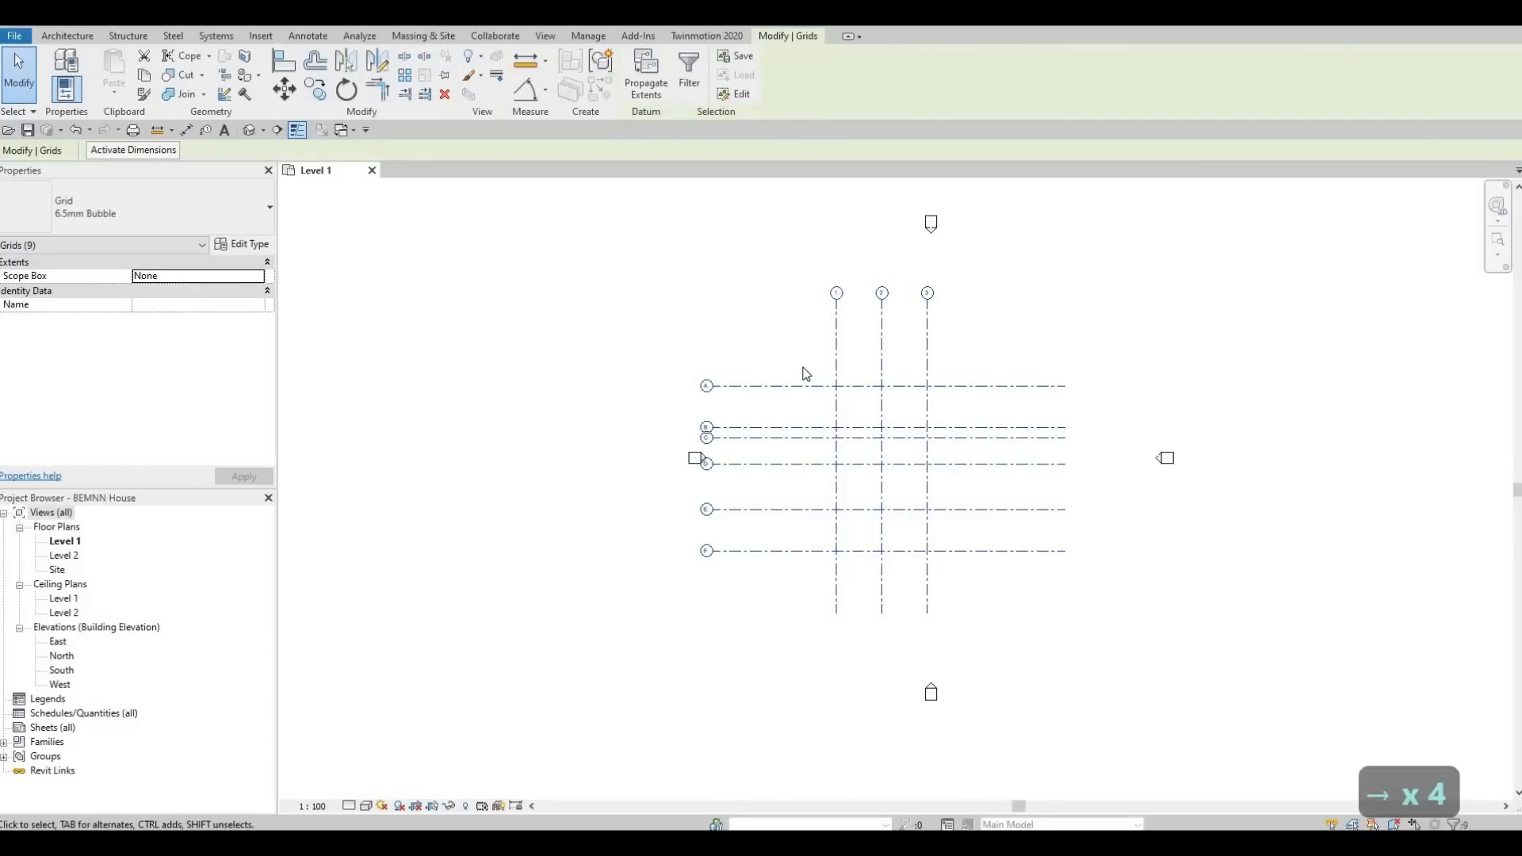
{"action": "key", "text": "Right"}
{"action": "key", "text": "Right"}
{"action": "key", "text": "Right"}
{"action": "key", "text": "Right"}
{"action": "key", "text": "Right"}
{"action": "key", "text": "Right"}
{"action": "key", "text": "Right"}
{"action": "key", "text": "Right"}
{"action": "key", "text": "Right"}
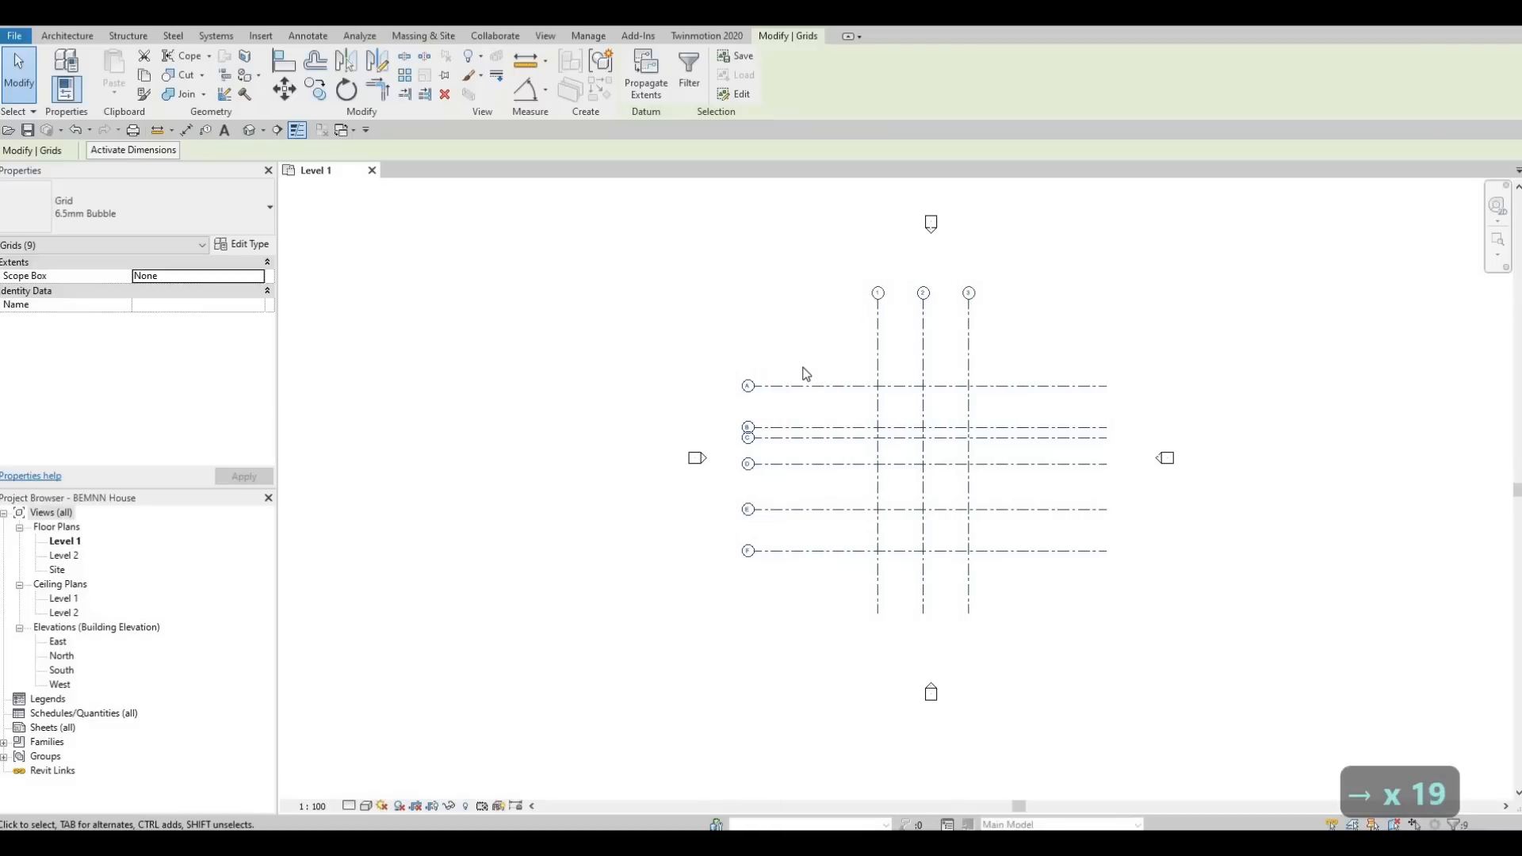
{"action": "key", "text": "Right"}
{"action": "key", "text": "Right"}
{"action": "key", "text": "Right"}
{"action": "key", "text": "Right"}
Fine-tune the vertical position of all nine grids between the north and south elevation markers, and deselect them.
{"action": "key", "text": "Down"}
{"action": "key", "text": "Down"}
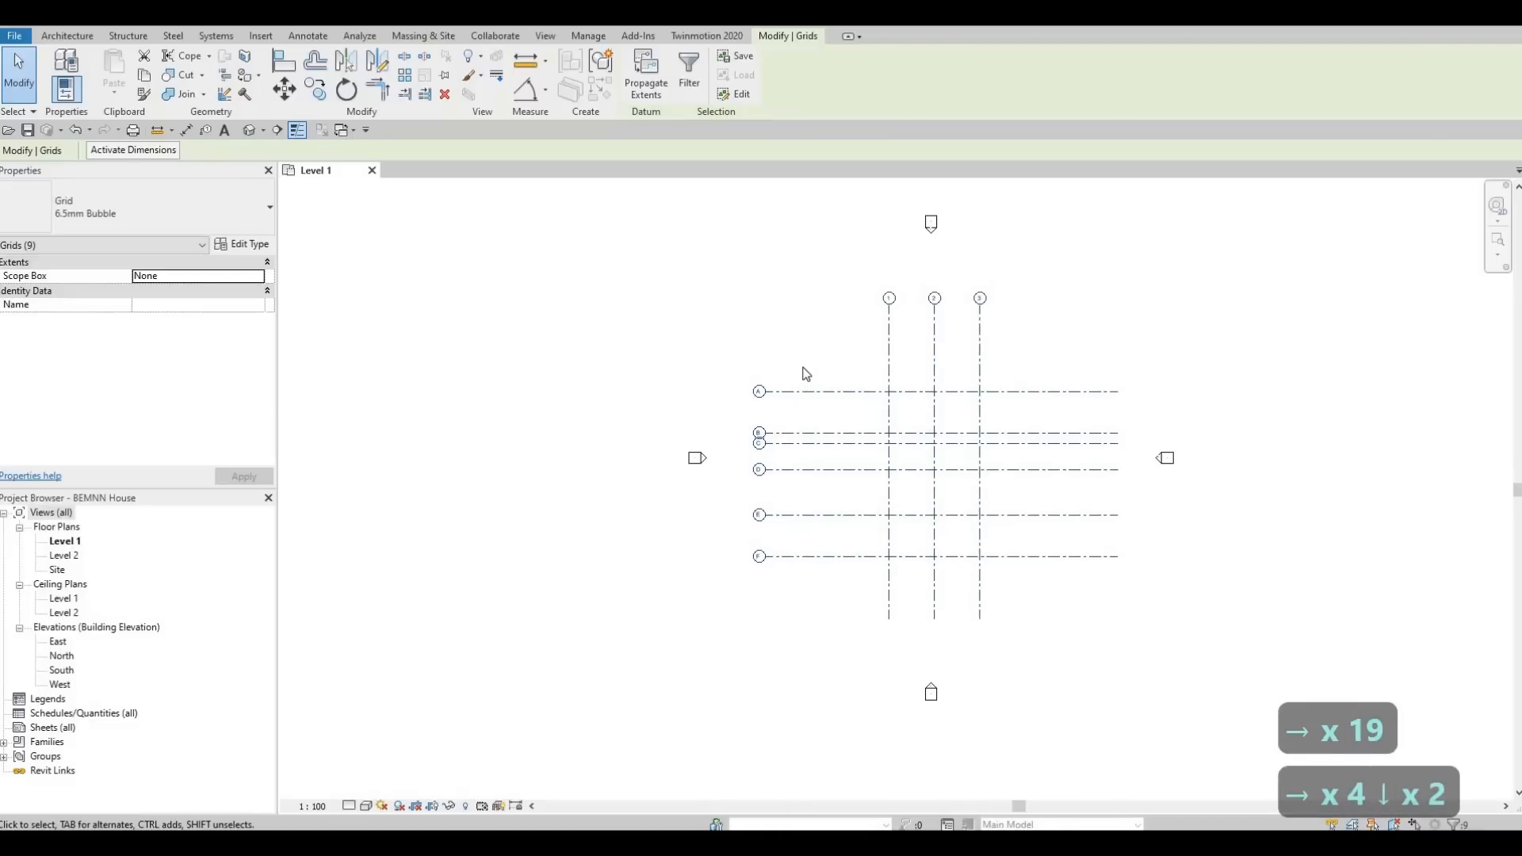
{"action": "key", "text": "Up"}
{"action": "key", "text": "Up"}
{"action": "key", "text": "Up"}
{"action": "key", "text": "Escape"}
{"action": "key", "text": "Escape"}
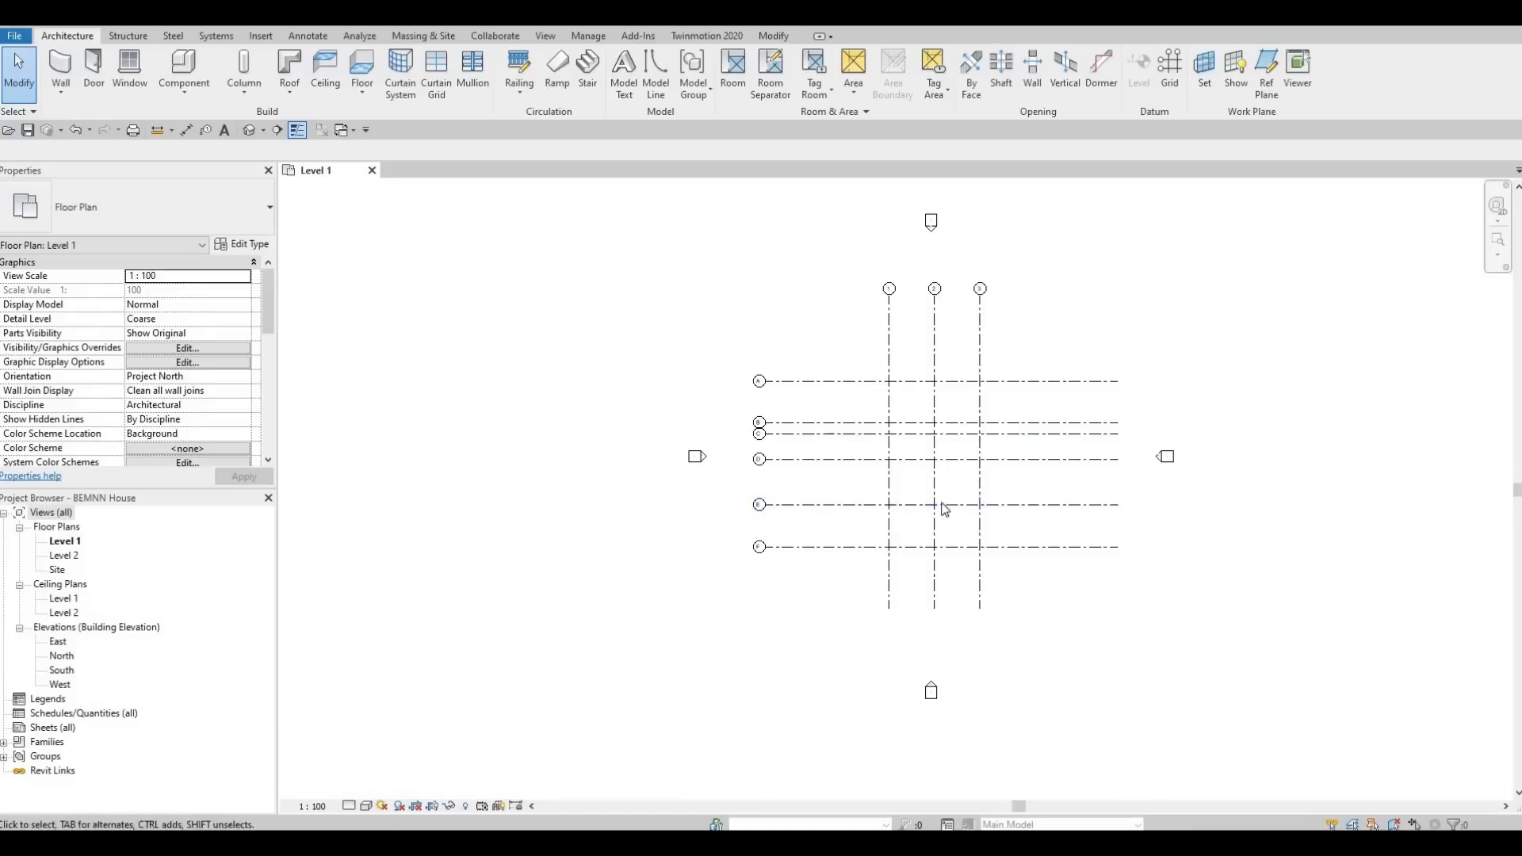
Try moving the whole north elevation marker farther above the grids, and undo the move.
{"action": "scroll", "coordinate": [928, 557], "scroll_direction": "down", "scroll_amount": 2}
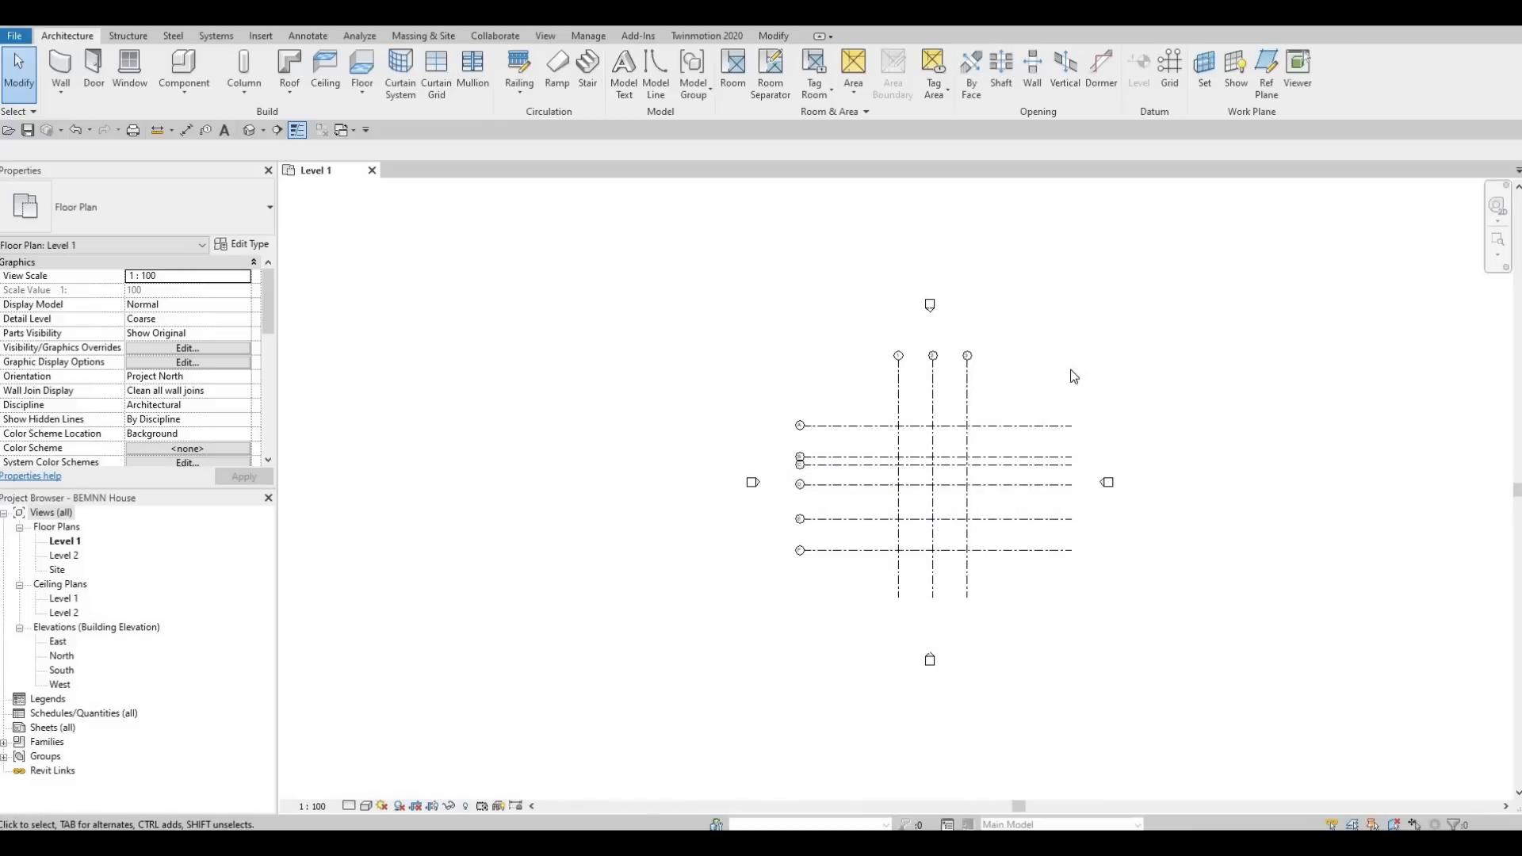
{"action": "middle_click_drag", "start_coordinate": [994, 347], "coordinate": [989, 460]}
{"action": "scroll", "coordinate": [990, 454], "scroll_direction": "down", "scroll_amount": 1}
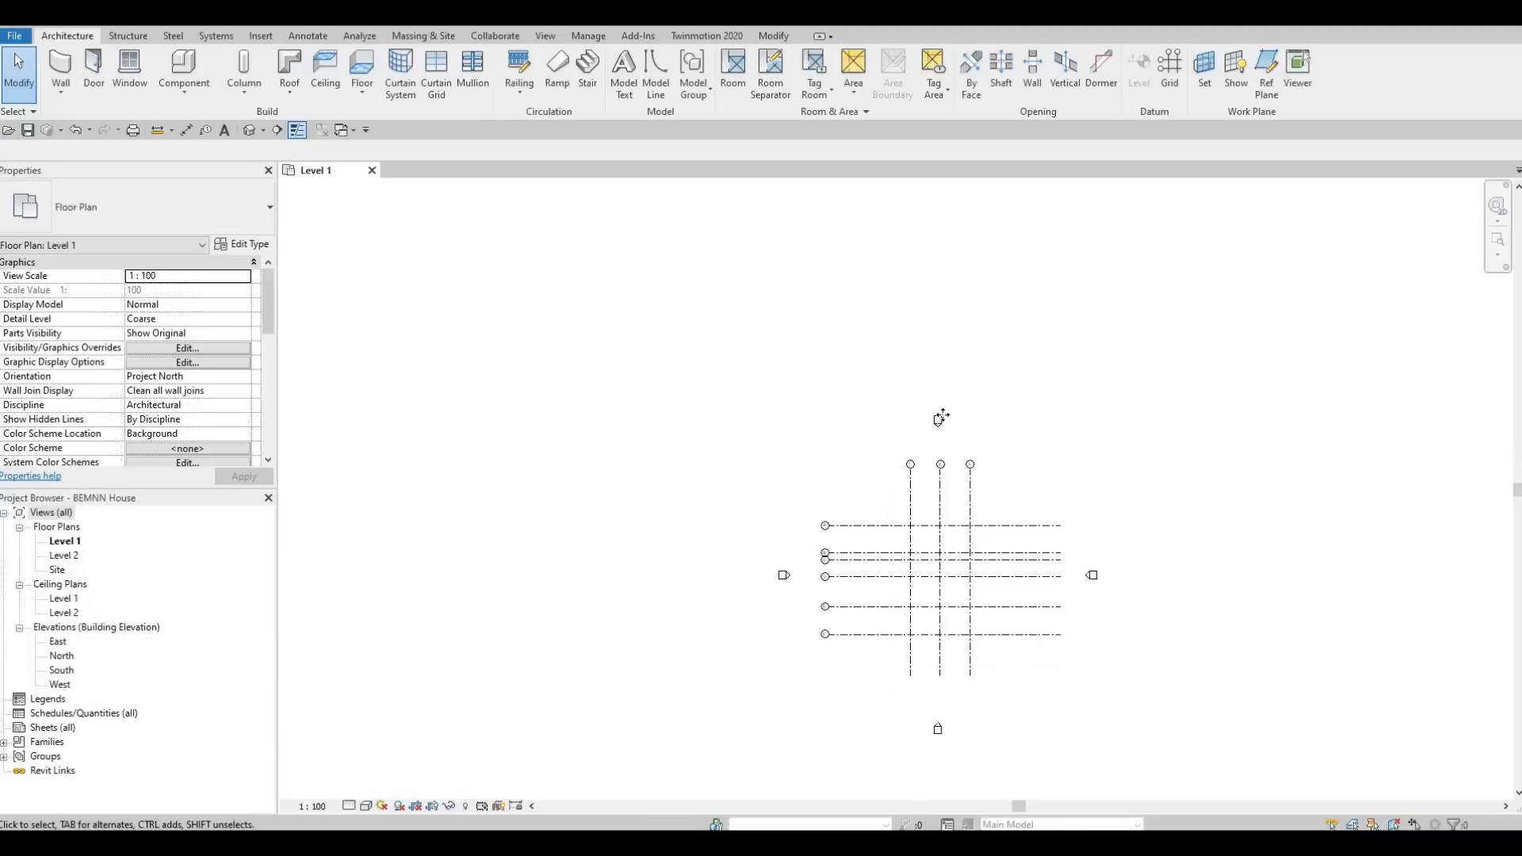
{"action": "left_click_drag", "start_coordinate": [876, 375], "coordinate": [982, 446]}
{"action": "left_click_drag", "start_coordinate": [938, 421], "coordinate": [971, 218]}
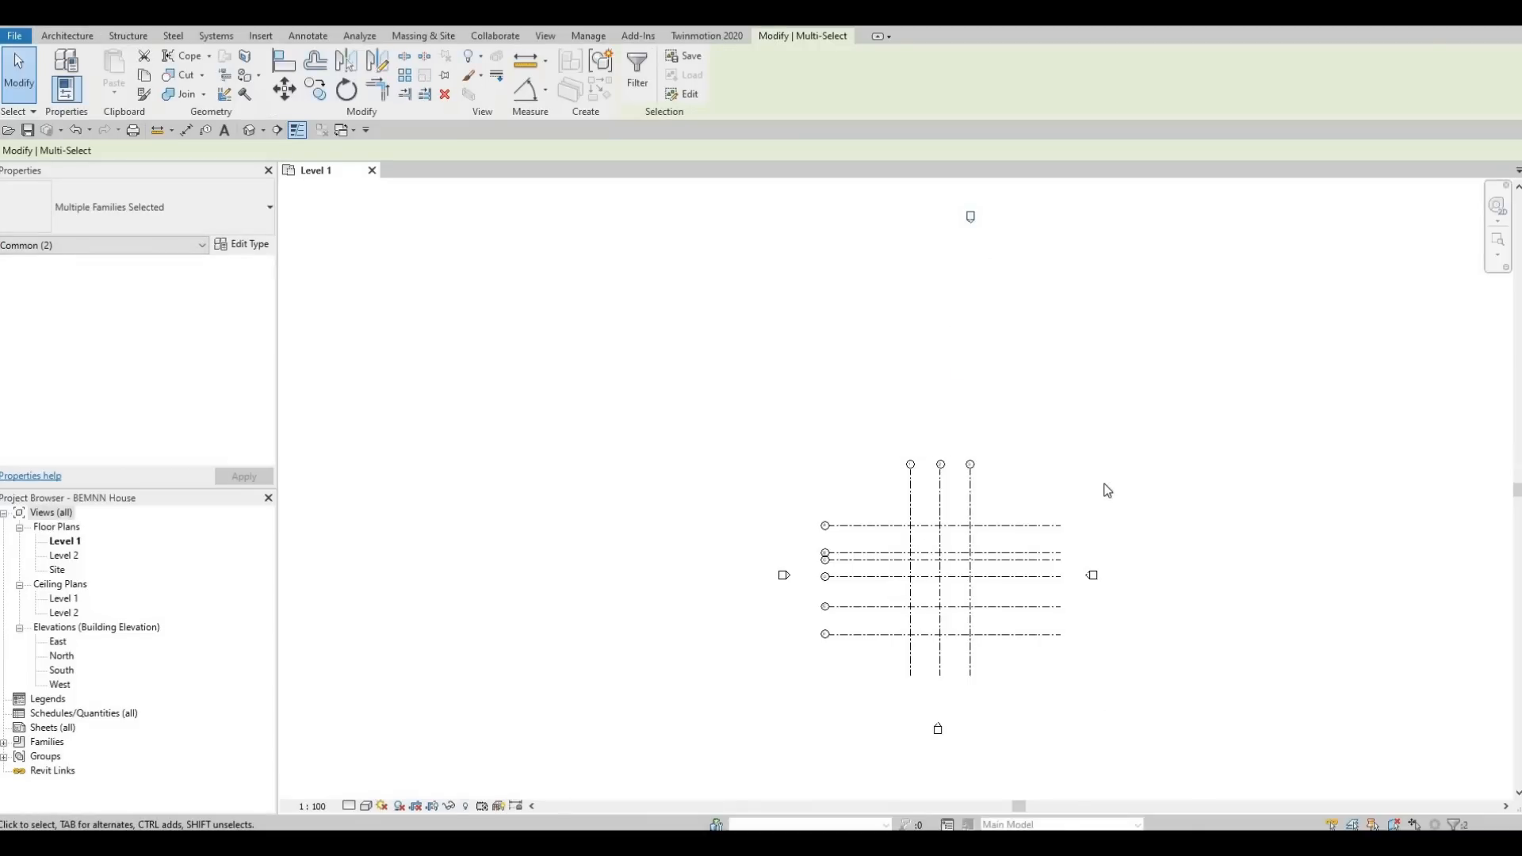
{"action": "key", "text": "ctrl+z"}
Select both parts of the north elevation marker together, and clear the selection.
{"action": "scroll", "coordinate": [1030, 380], "scroll_direction": "up", "scroll_amount": 2}
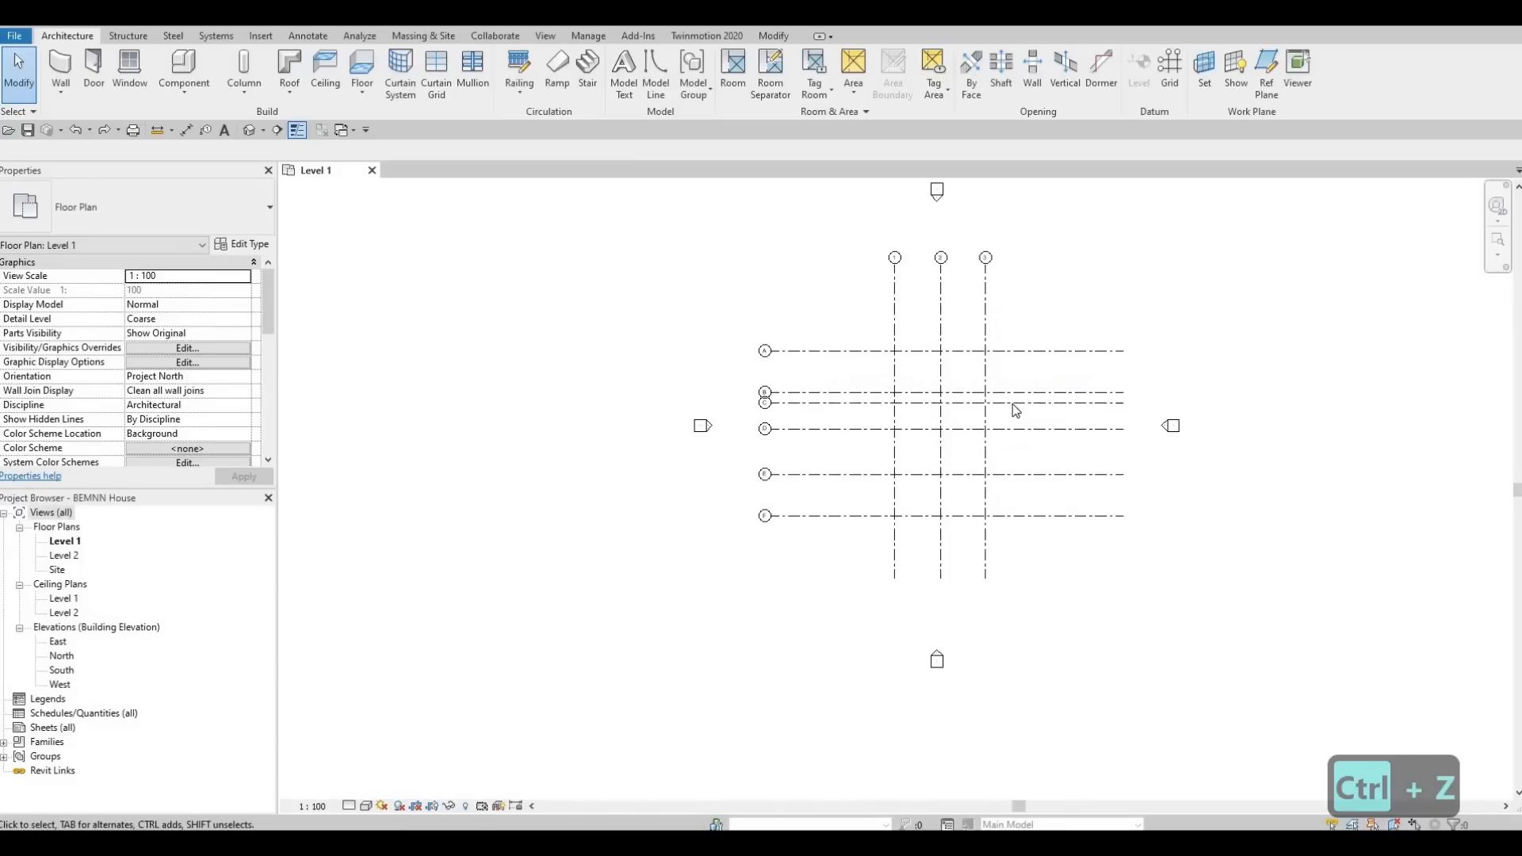
{"action": "middle_click_drag", "start_coordinate": [1012, 374], "coordinate": [1013, 404]}
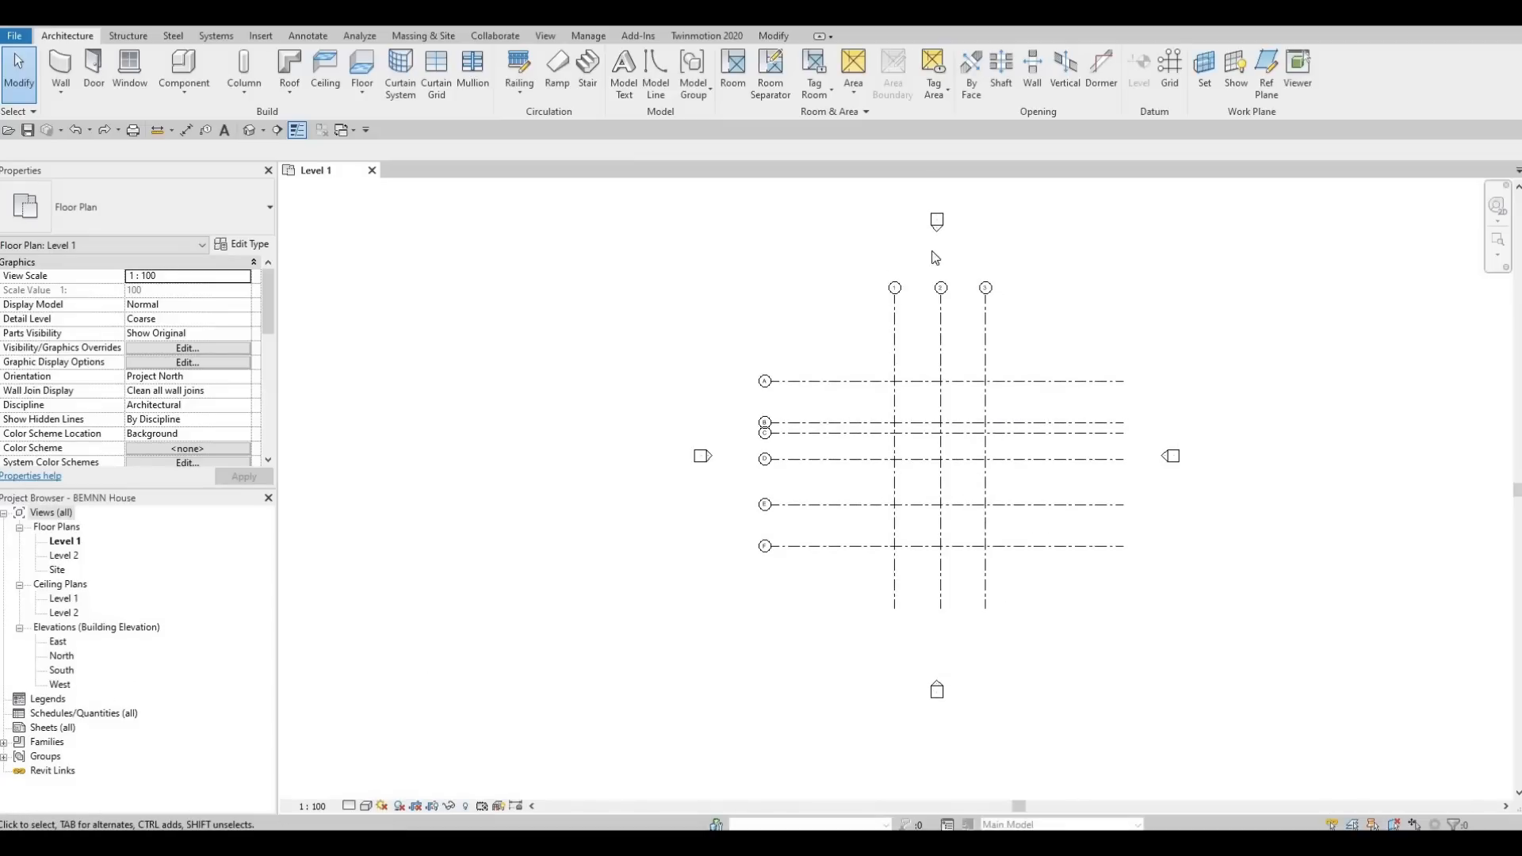
{"action": "middle_click_drag", "start_coordinate": [937, 223], "coordinate": [919, 253]}
{"action": "middle_click_drag", "start_coordinate": [906, 307], "coordinate": [893, 436]}
{"action": "scroll", "coordinate": [893, 432], "scroll_direction": "up", "scroll_amount": 1}
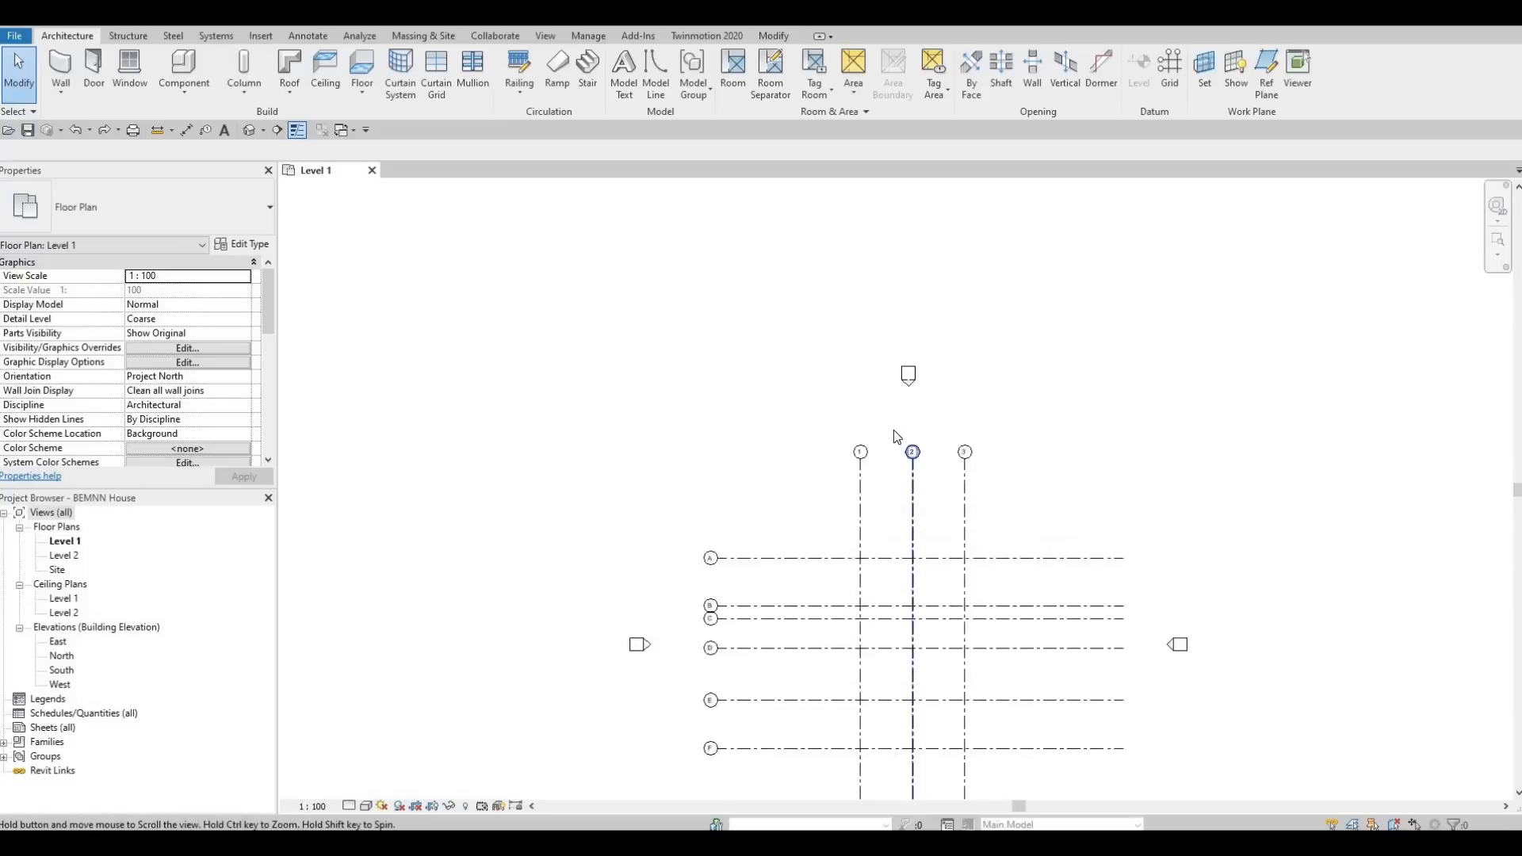
{"action": "scroll", "coordinate": [893, 429], "scroll_direction": "down", "scroll_amount": 2}
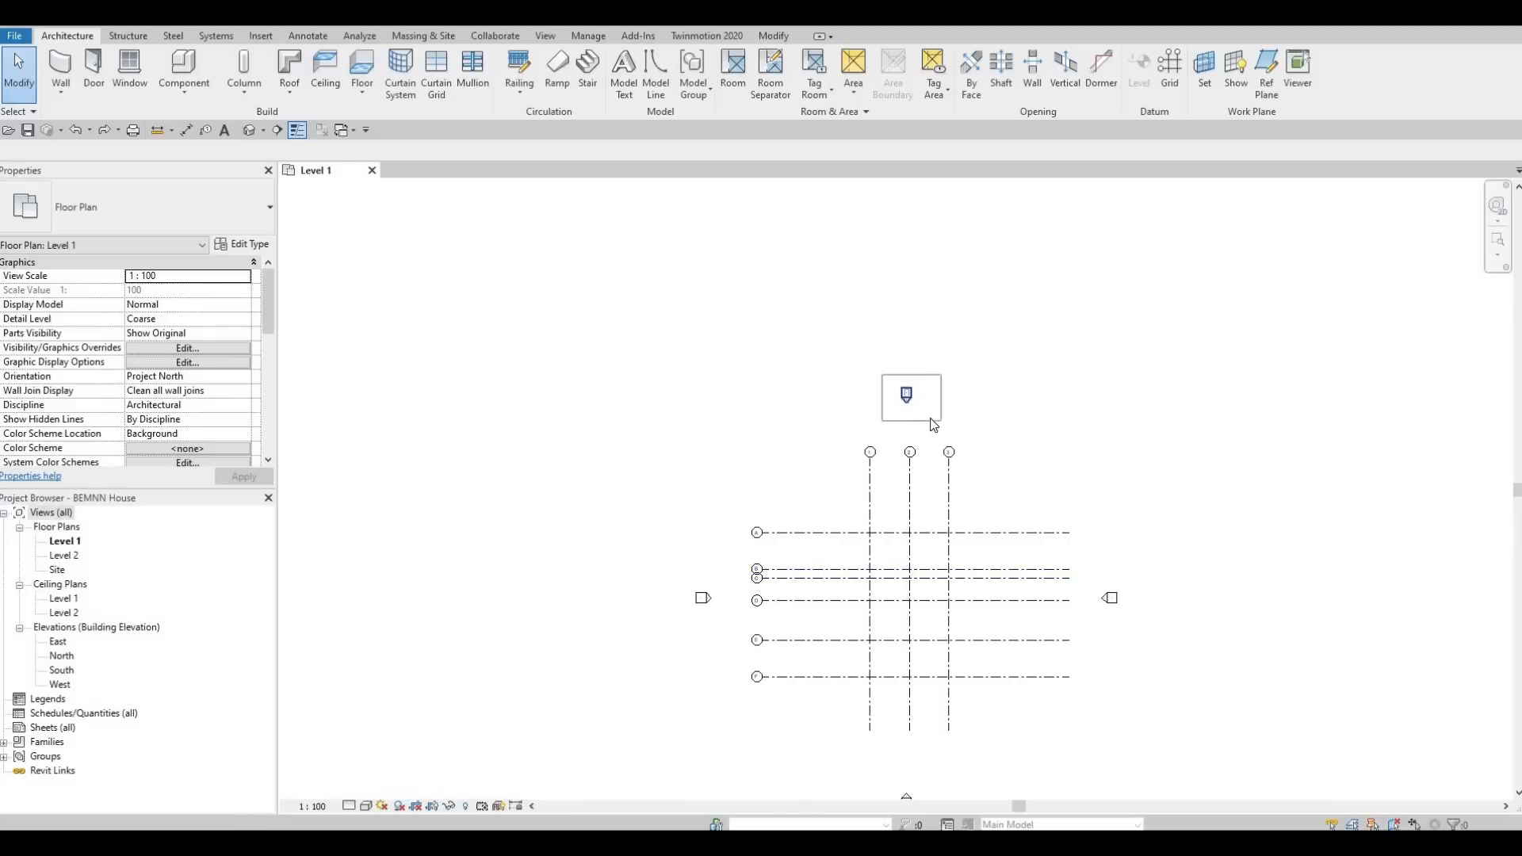
{"action": "left_click", "coordinate": [899, 394]}
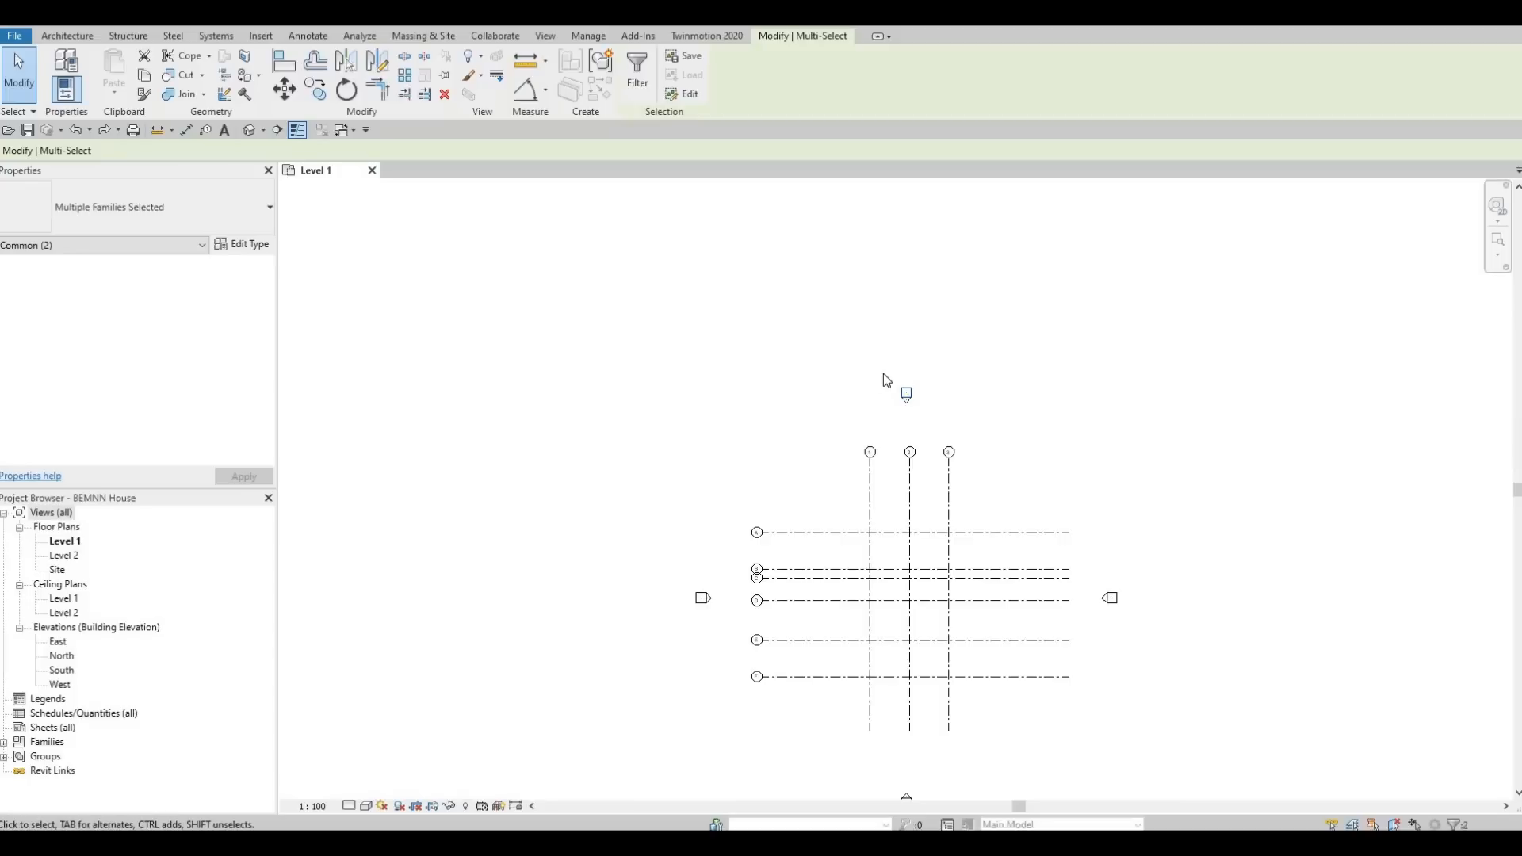
{"action": "scroll", "coordinate": [943, 357], "scroll_direction": "up", "scroll_amount": 4}
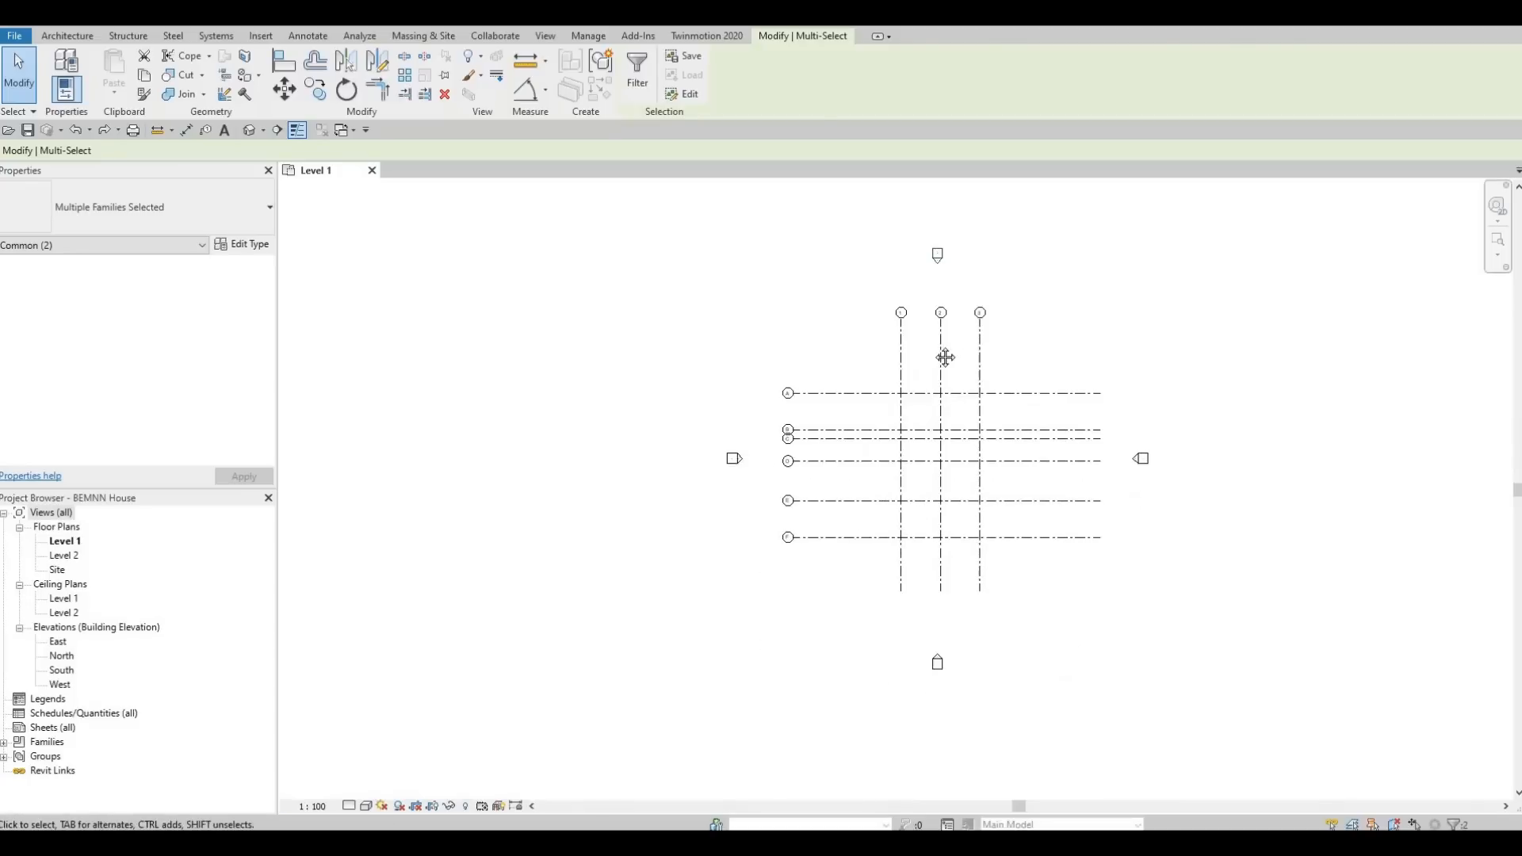
{"action": "key", "text": "Escape"}
{"action": "scroll", "coordinate": [956, 402], "scroll_direction": "down", "scroll_amount": 3}
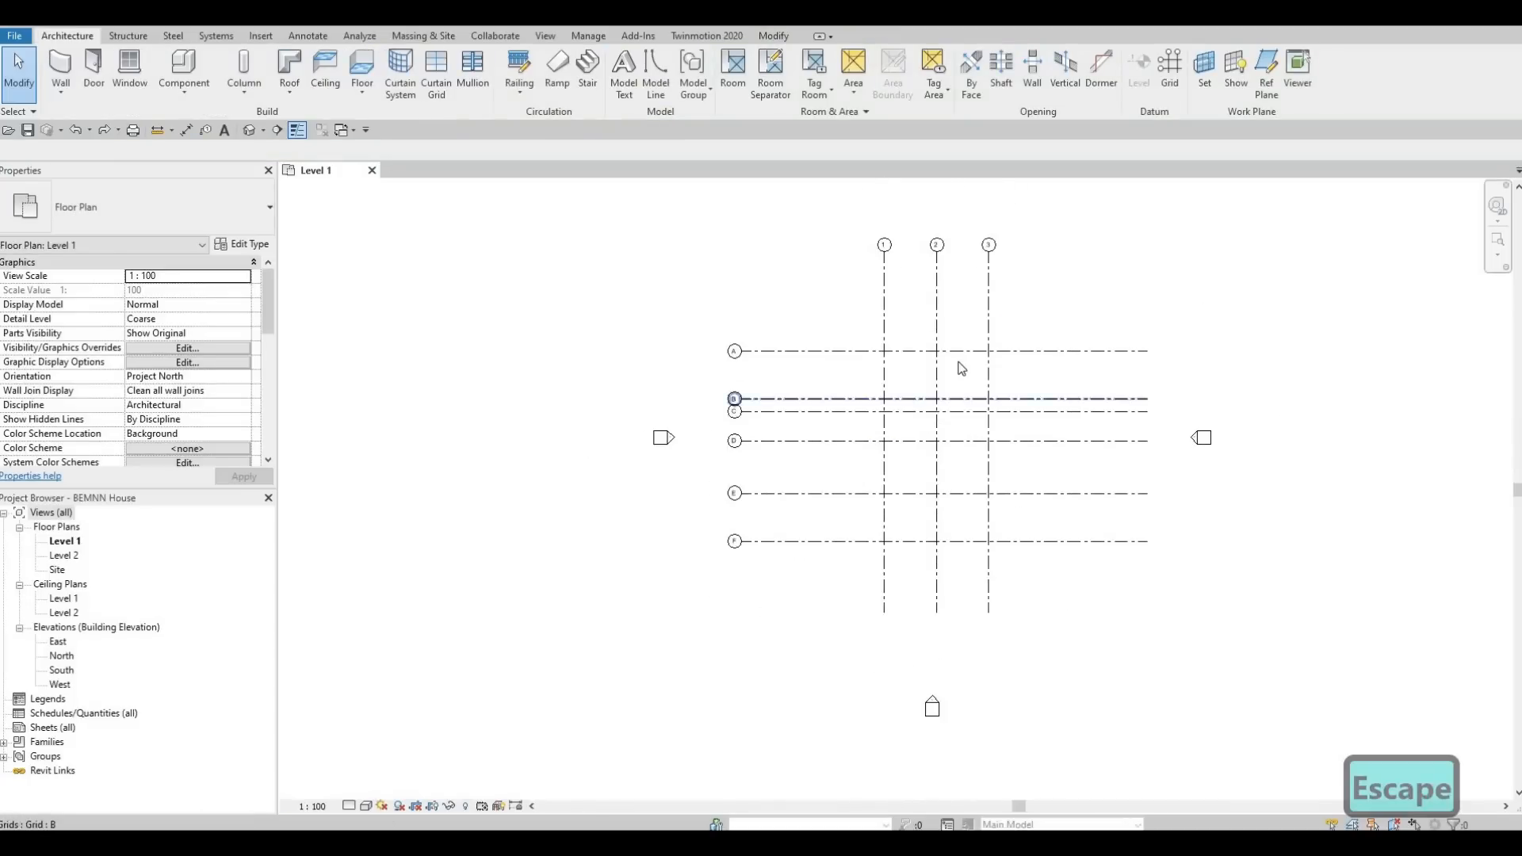
Shorten the aligned bubble-free ends of horizontal grids A to F, bringing them closer to grid 3.
{"action": "scroll", "coordinate": [939, 379], "scroll_direction": "up", "scroll_amount": 4}
{"action": "scroll", "coordinate": [944, 361], "scroll_direction": "down", "scroll_amount": 2}
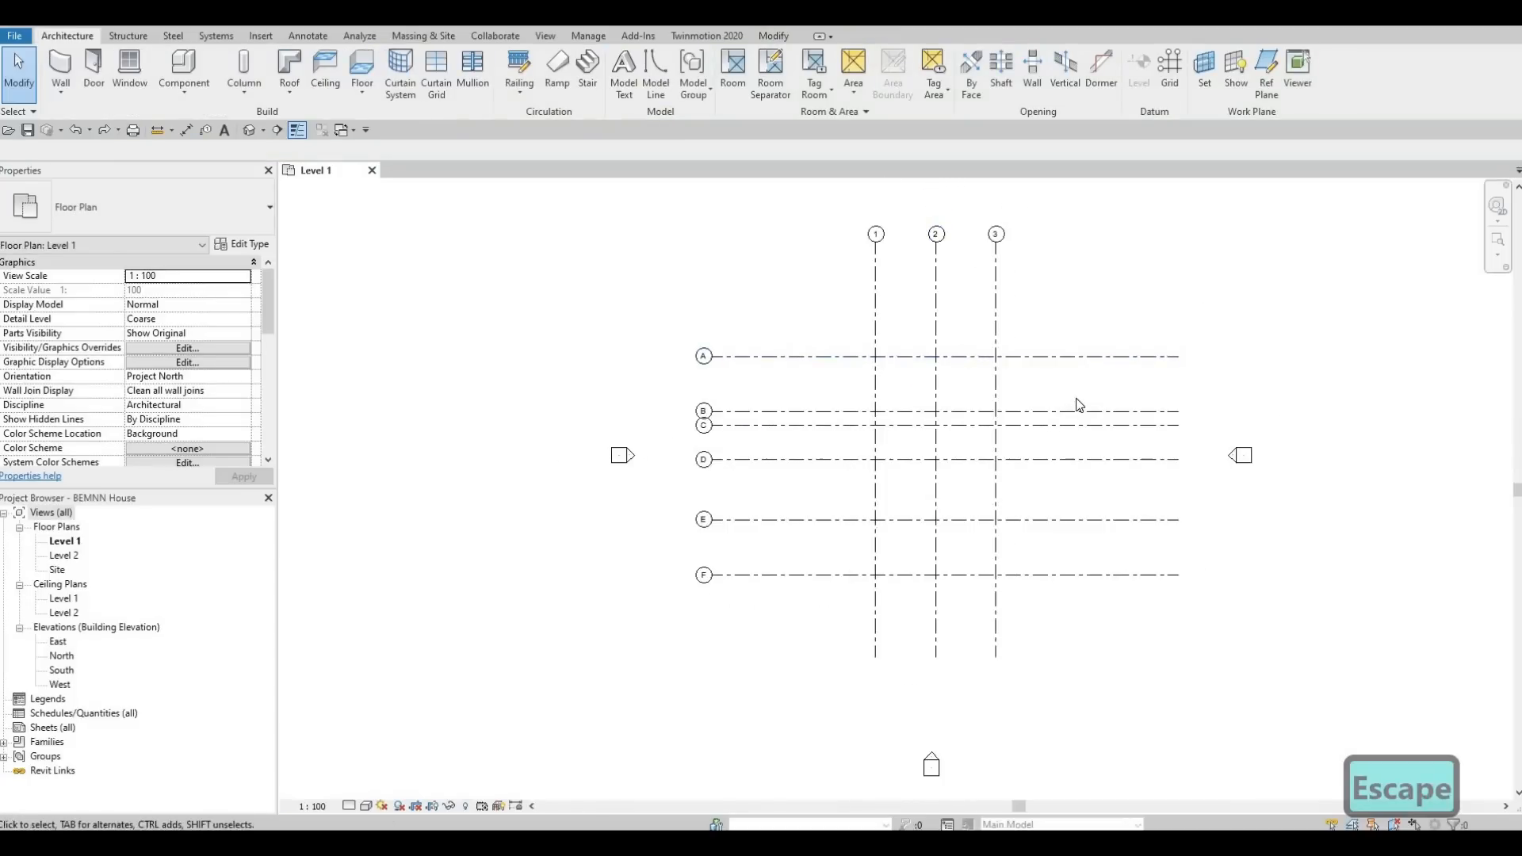
{"action": "left_click", "coordinate": [1112, 357]}
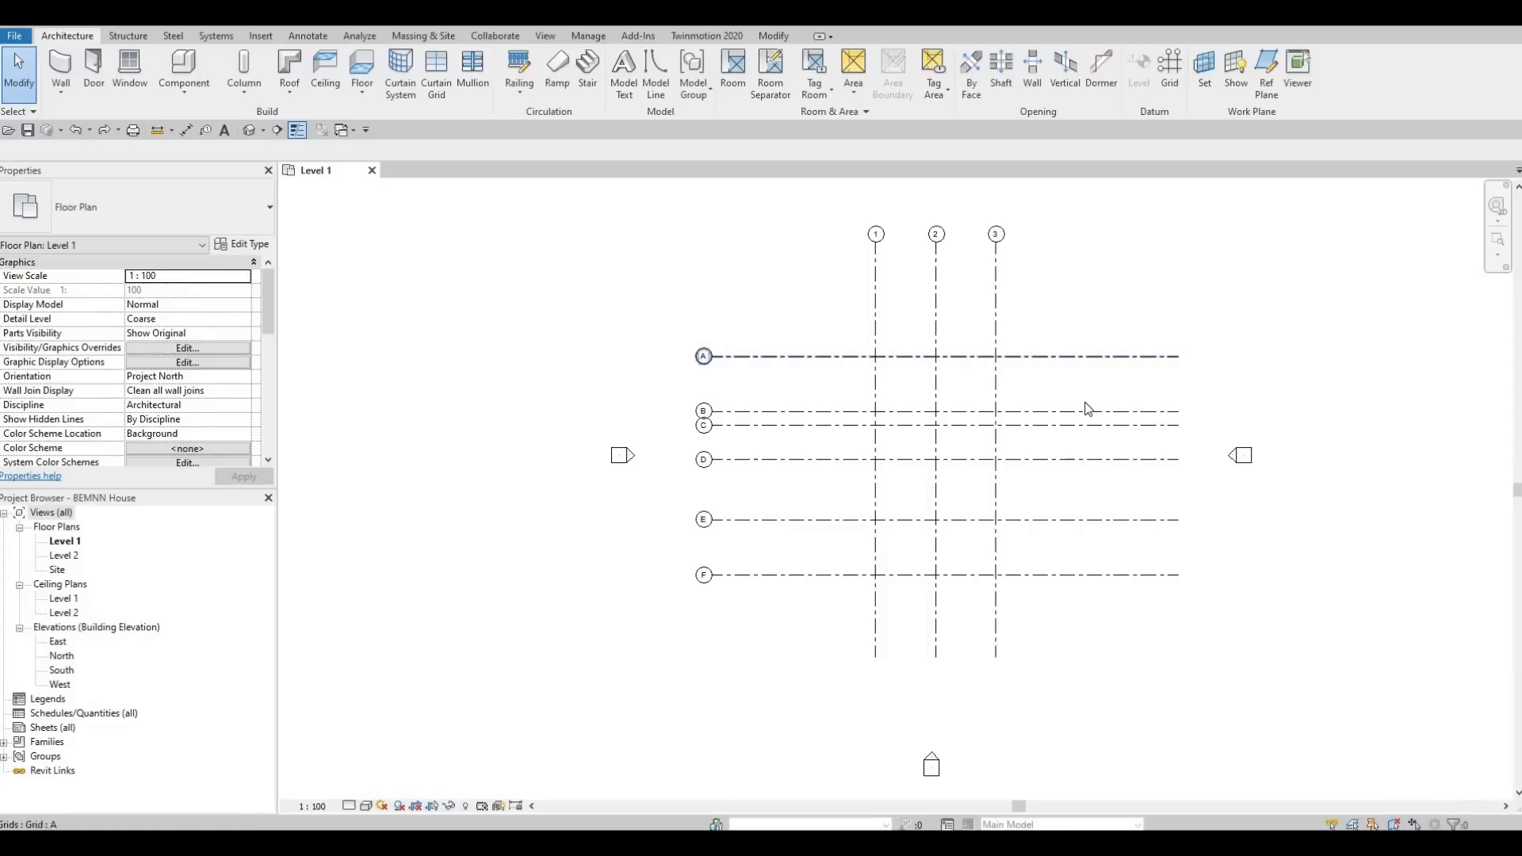
{"action": "scroll", "coordinate": [1193, 397], "scroll_direction": "up", "scroll_amount": 2}
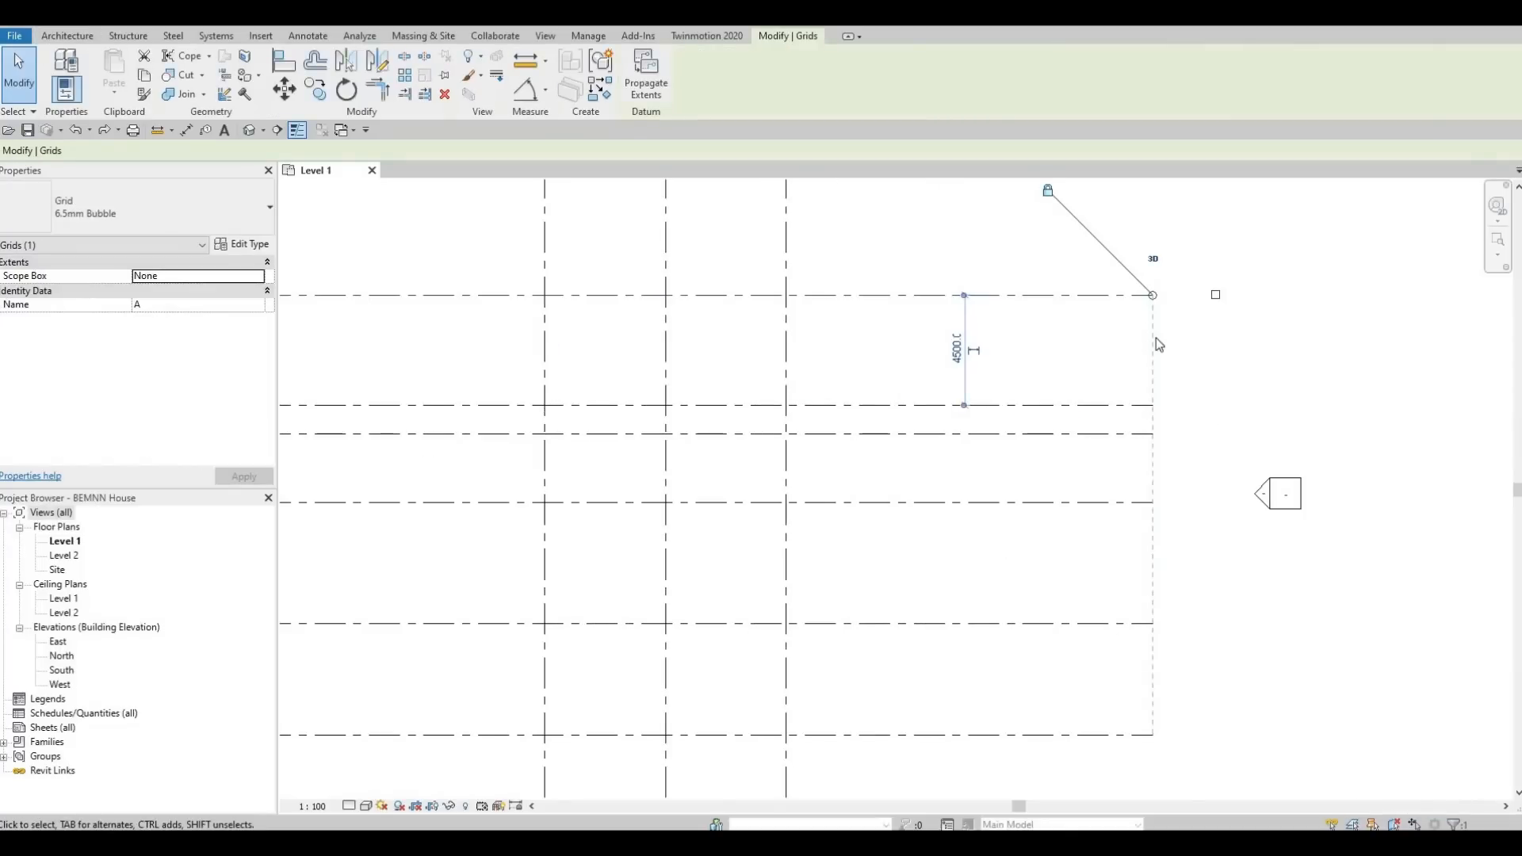
{"action": "middle_click_drag", "start_coordinate": [1156, 382], "coordinate": [1149, 341]}
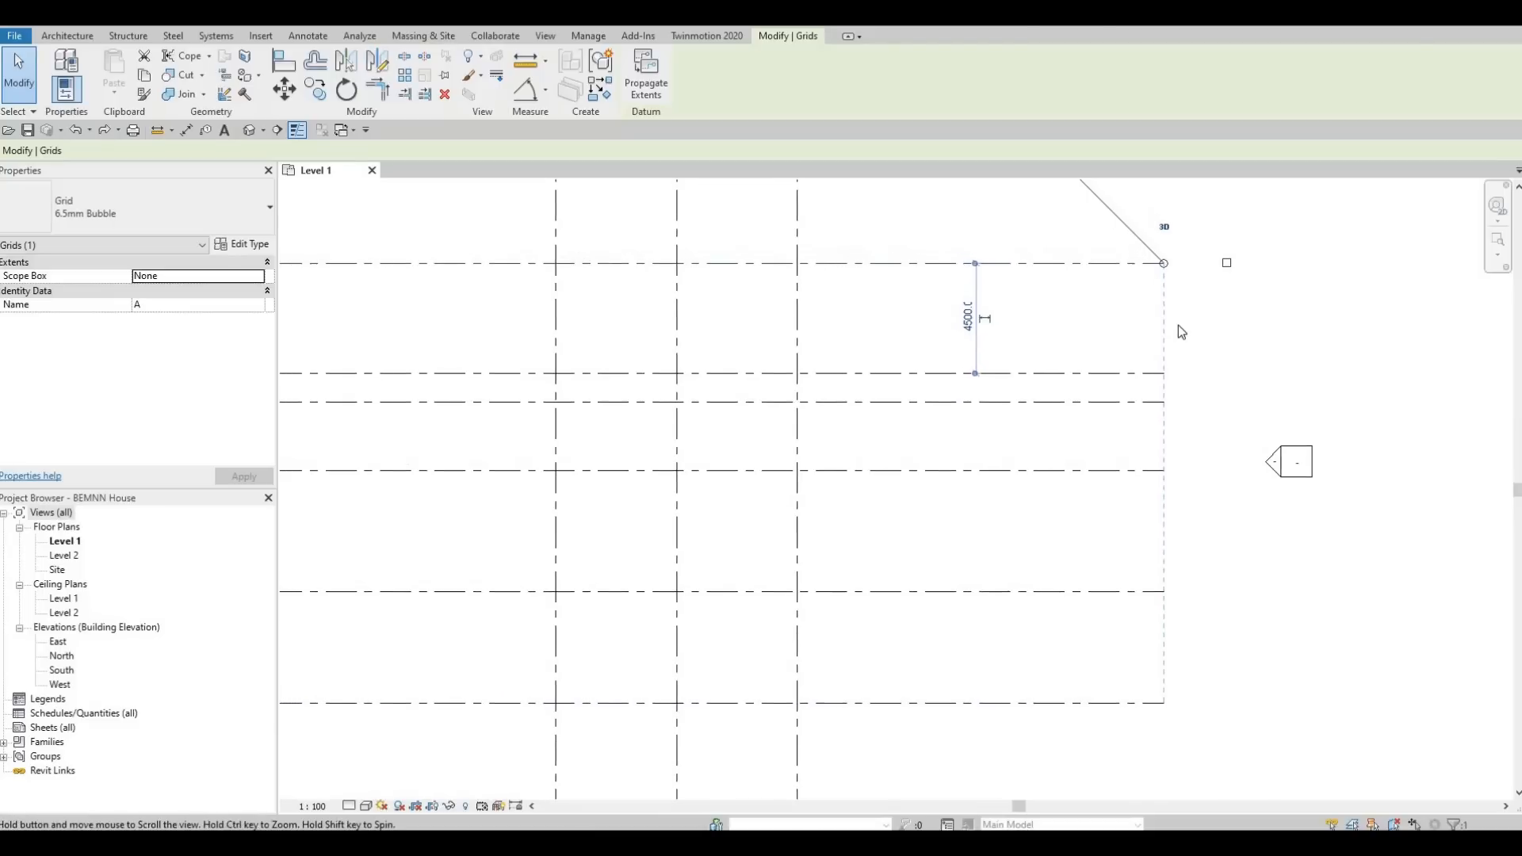
{"action": "scroll", "coordinate": [1179, 325], "scroll_direction": "down", "scroll_amount": 2}
{"action": "left_click_drag", "start_coordinate": [1116, 310], "coordinate": [1071, 311]}
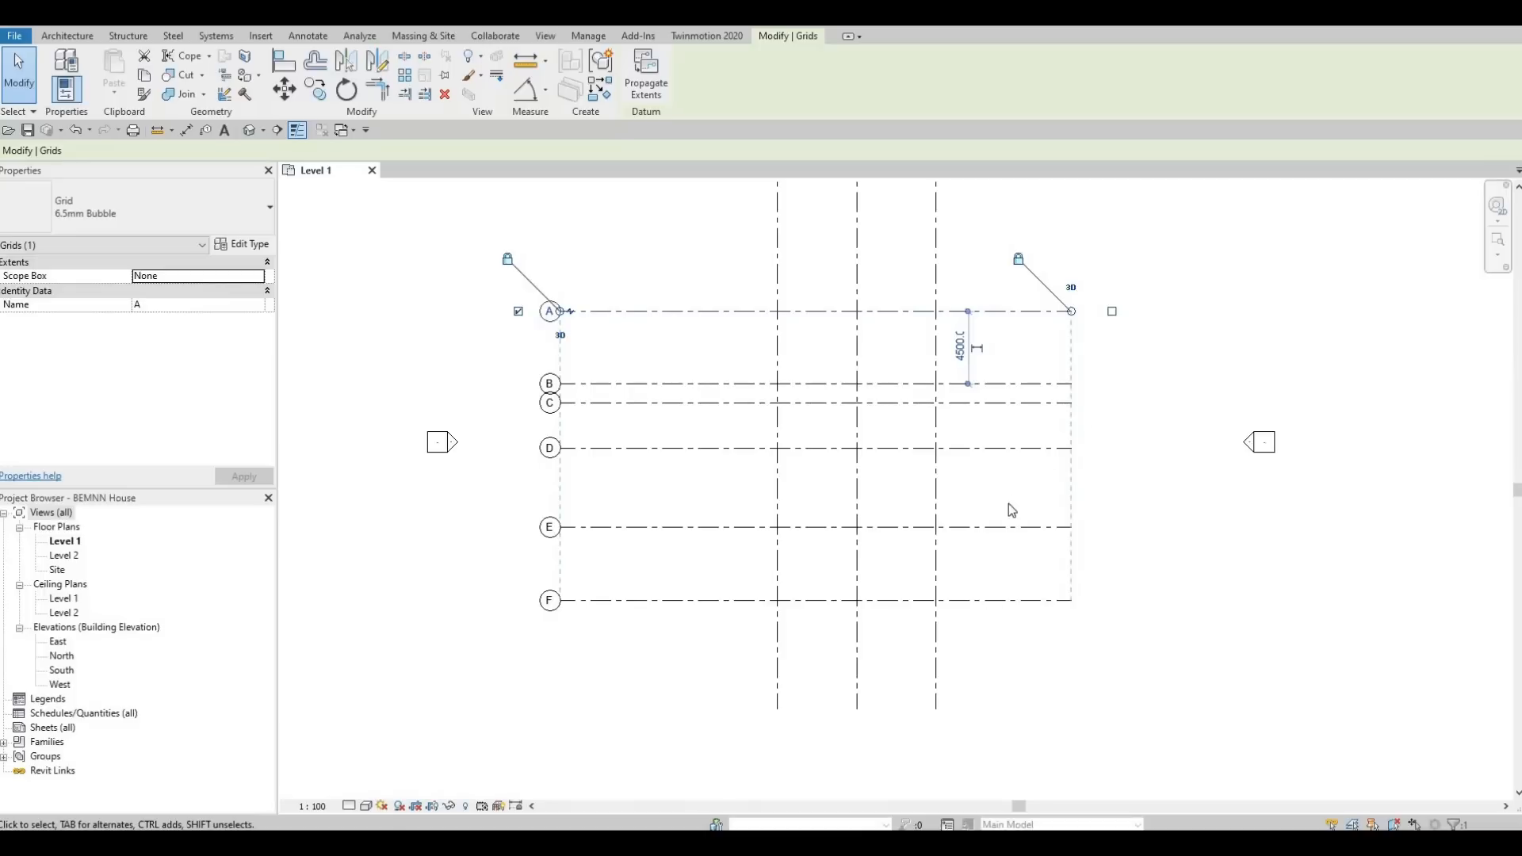
Adjust the aligned lower ends of grids 1 to 3 to extend slightly farther below grid F, and deselect.
{"action": "middle_click_drag", "start_coordinate": [940, 668], "coordinate": [1031, 463]}
{"action": "left_click", "coordinate": [1028, 463]}
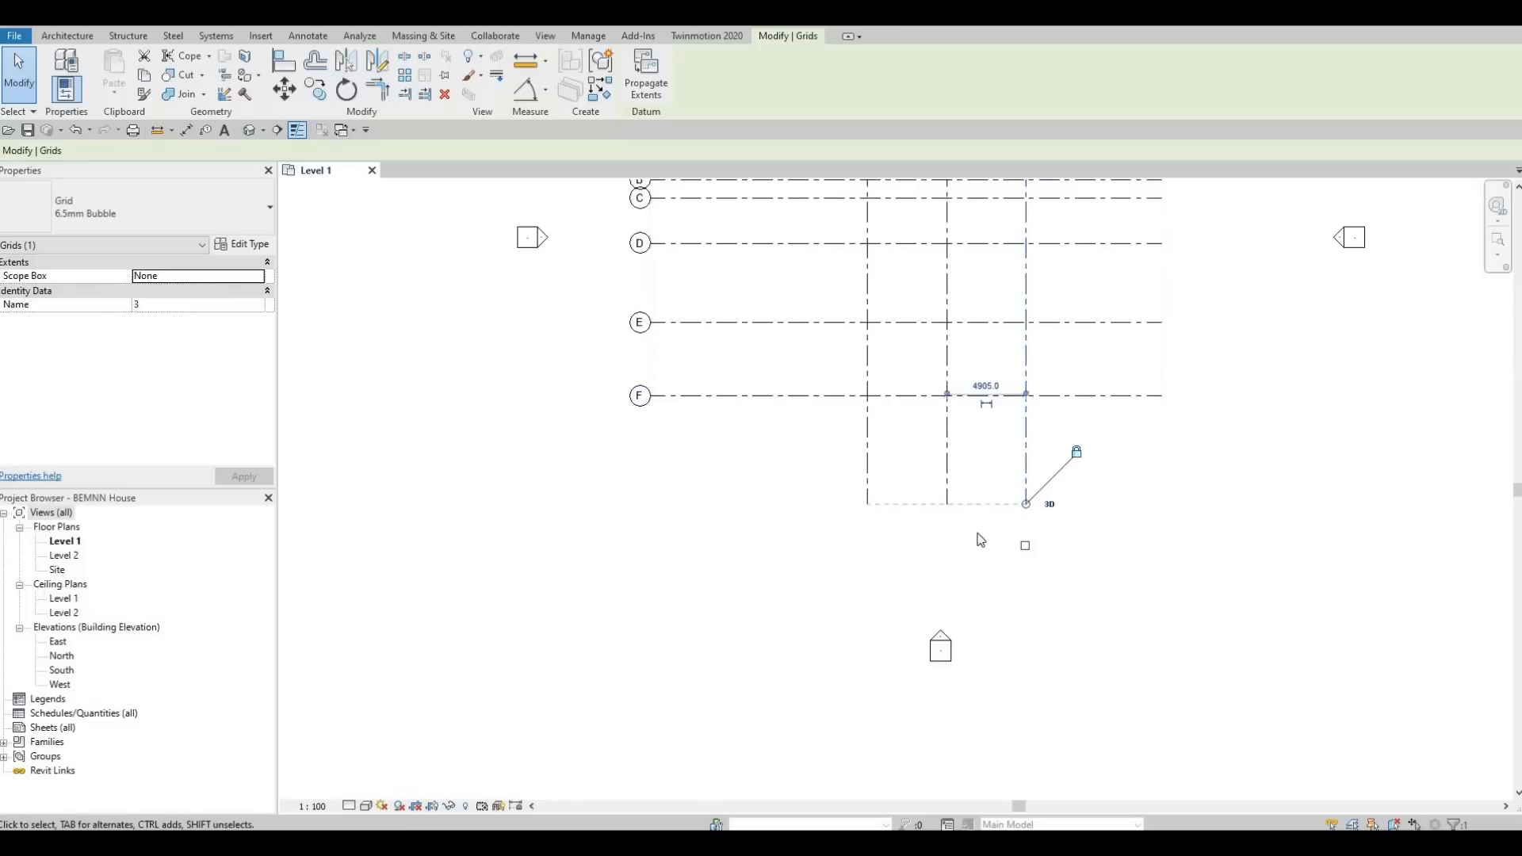
{"action": "scroll", "coordinate": [983, 493], "scroll_direction": "up", "scroll_amount": 2}
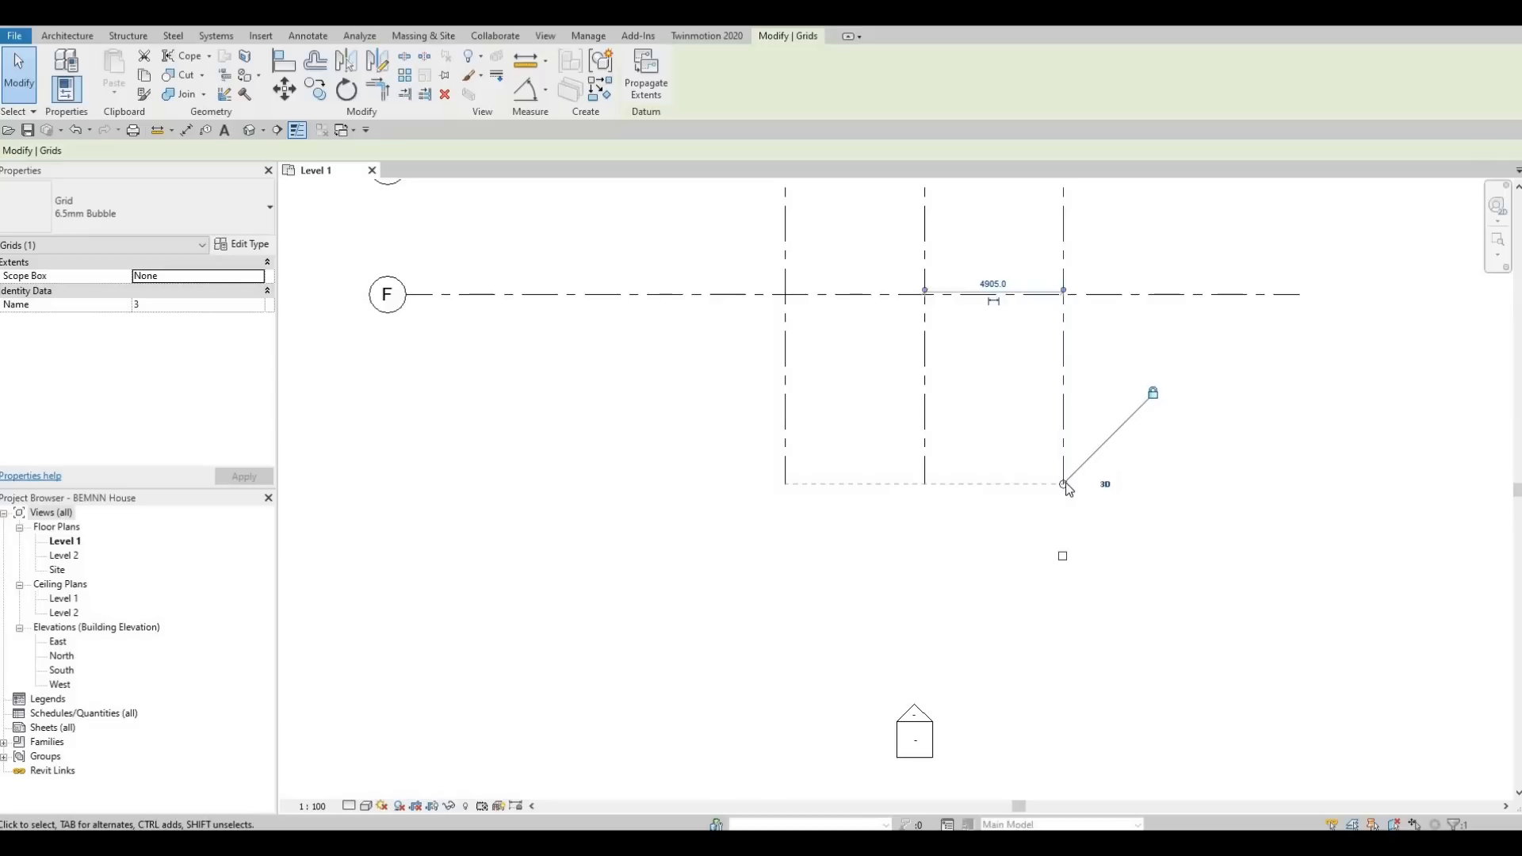
{"action": "left_click_drag", "start_coordinate": [1063, 484], "coordinate": [1063, 366]}
{"action": "left_click_drag", "start_coordinate": [1067, 504], "coordinate": [1063, 502]}
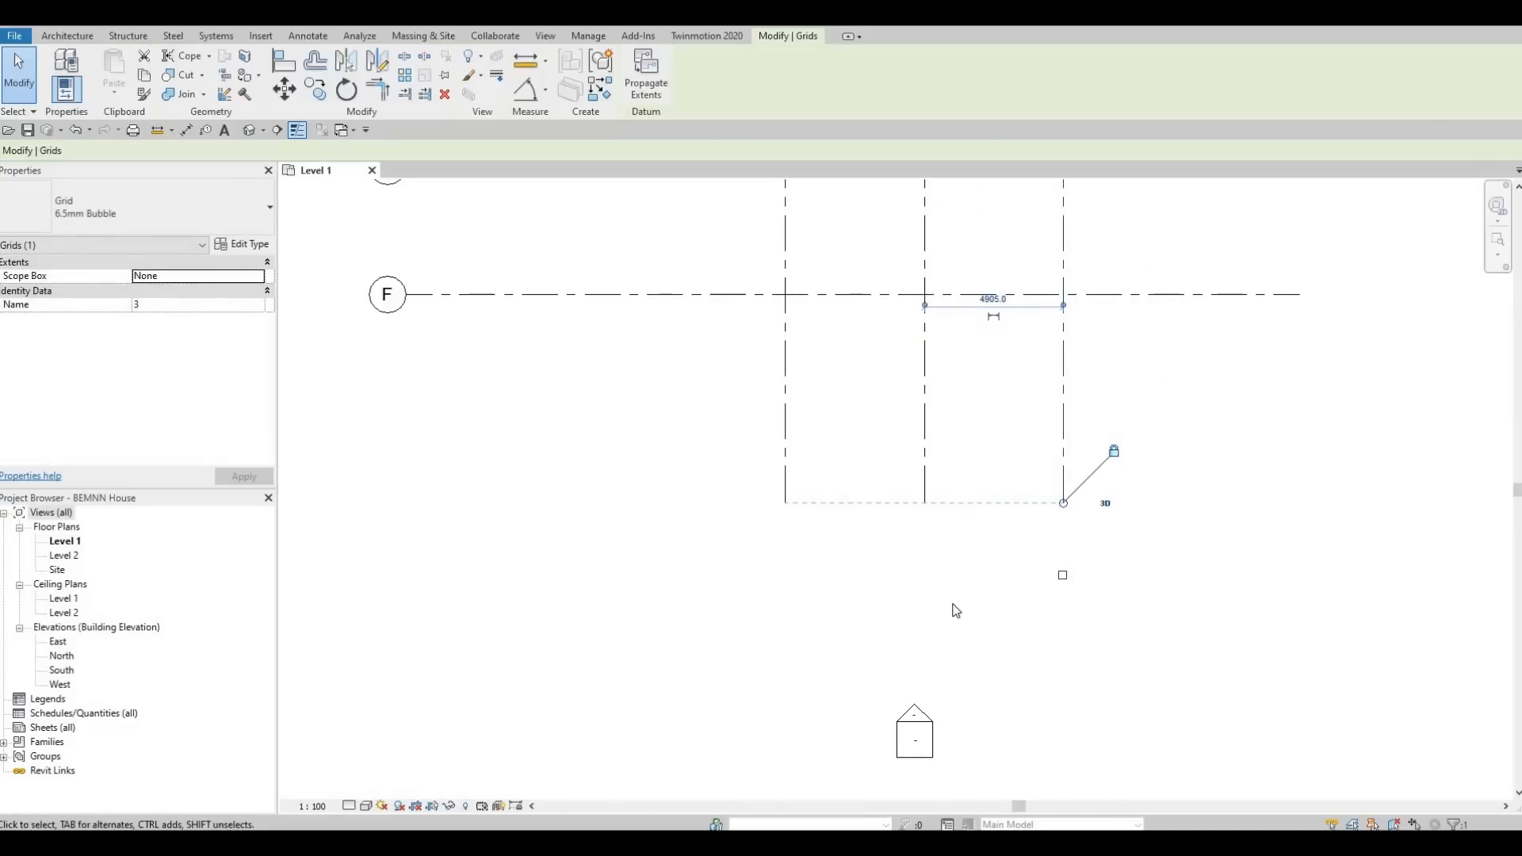
{"action": "scroll", "coordinate": [806, 319], "scroll_direction": "down", "scroll_amount": 4}
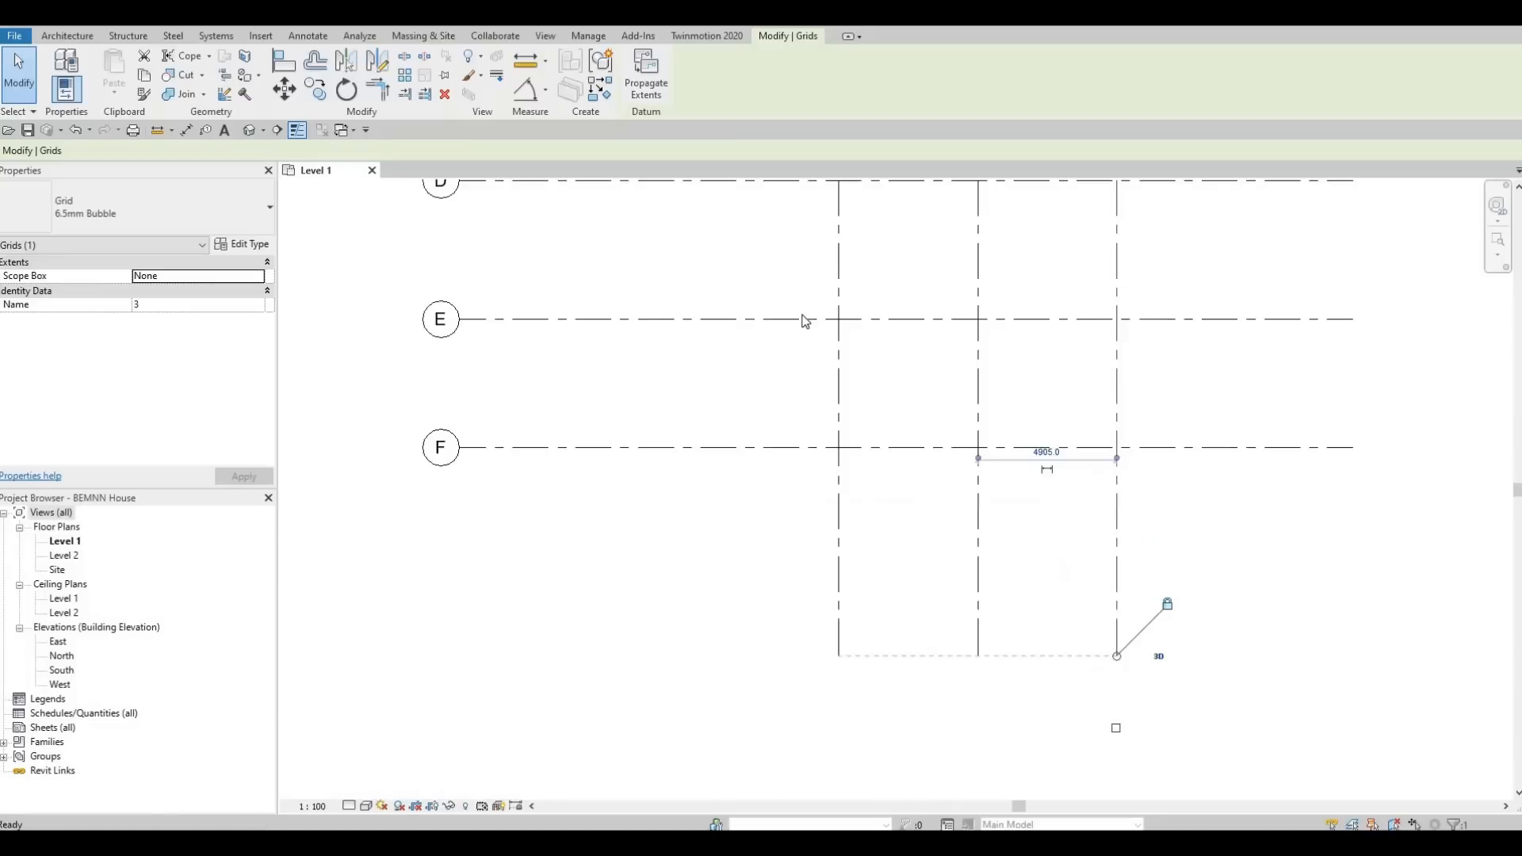
{"action": "middle_click_drag", "start_coordinate": [834, 234], "coordinate": [821, 390]}
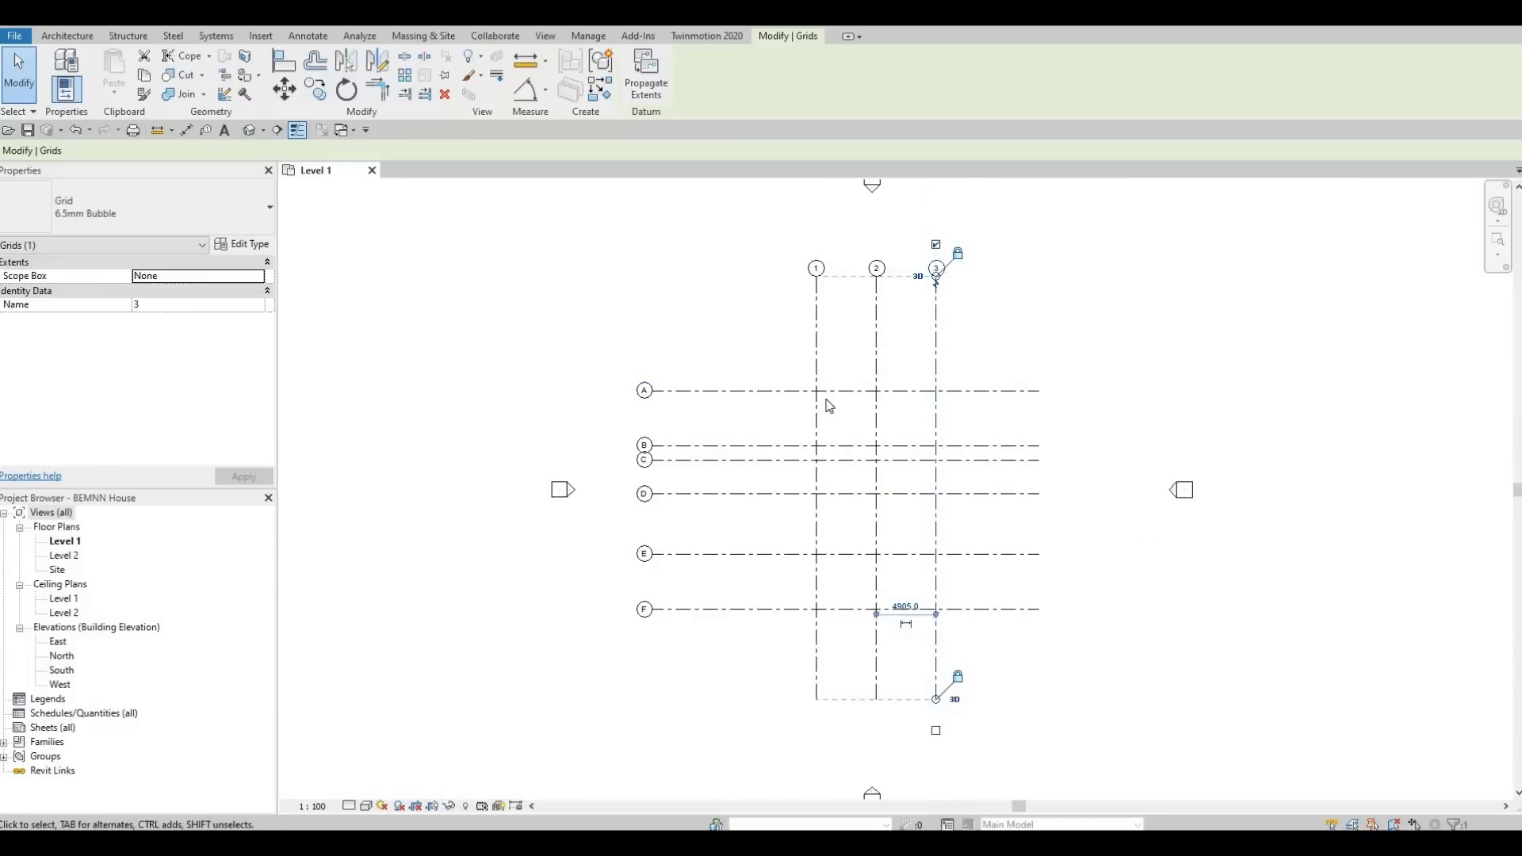
{"action": "key", "text": "Escape"}
{"action": "key", "text": "Escape"}
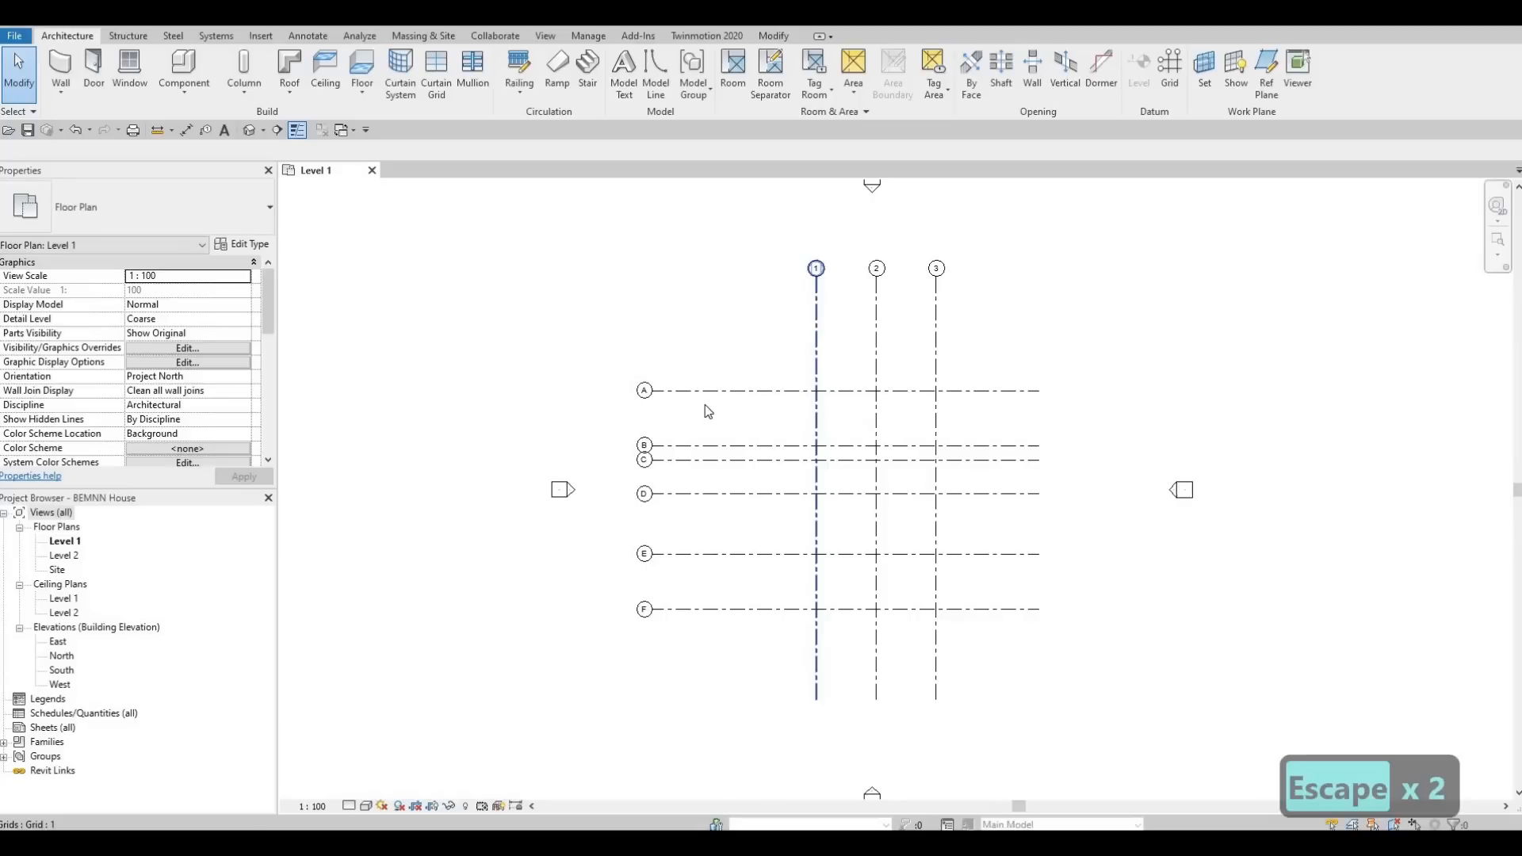
Pull the aligned bubble ends of horizontal grids A to F closer to grid 1, and deselect.
{"action": "left_click", "coordinate": [663, 405]}
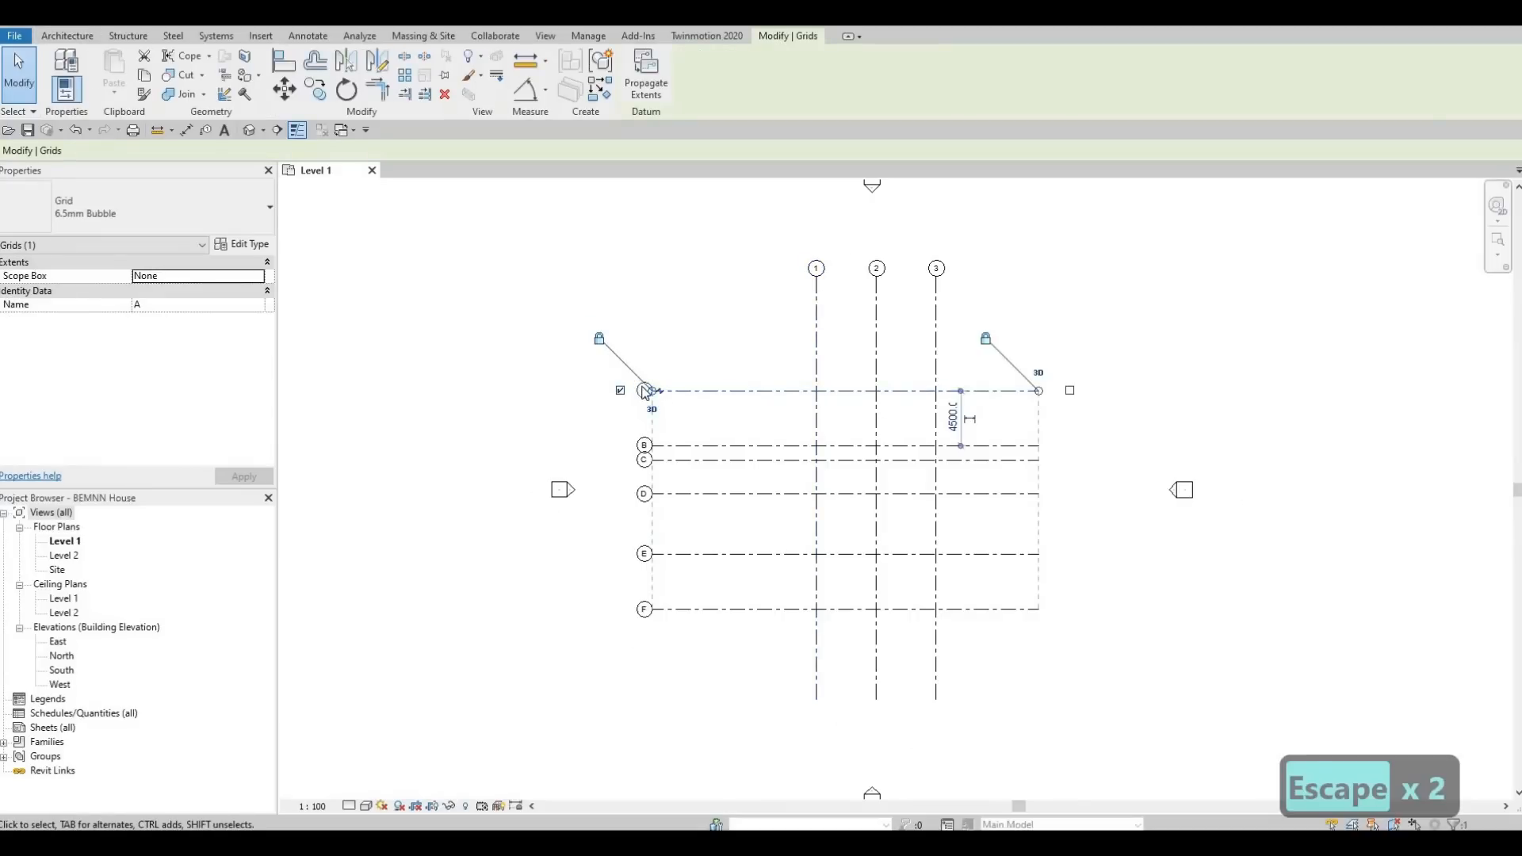
{"action": "scroll", "coordinate": [655, 395], "scroll_direction": "up", "scroll_amount": 4}
{"action": "left_click_drag", "start_coordinate": [646, 379], "coordinate": [761, 378]}
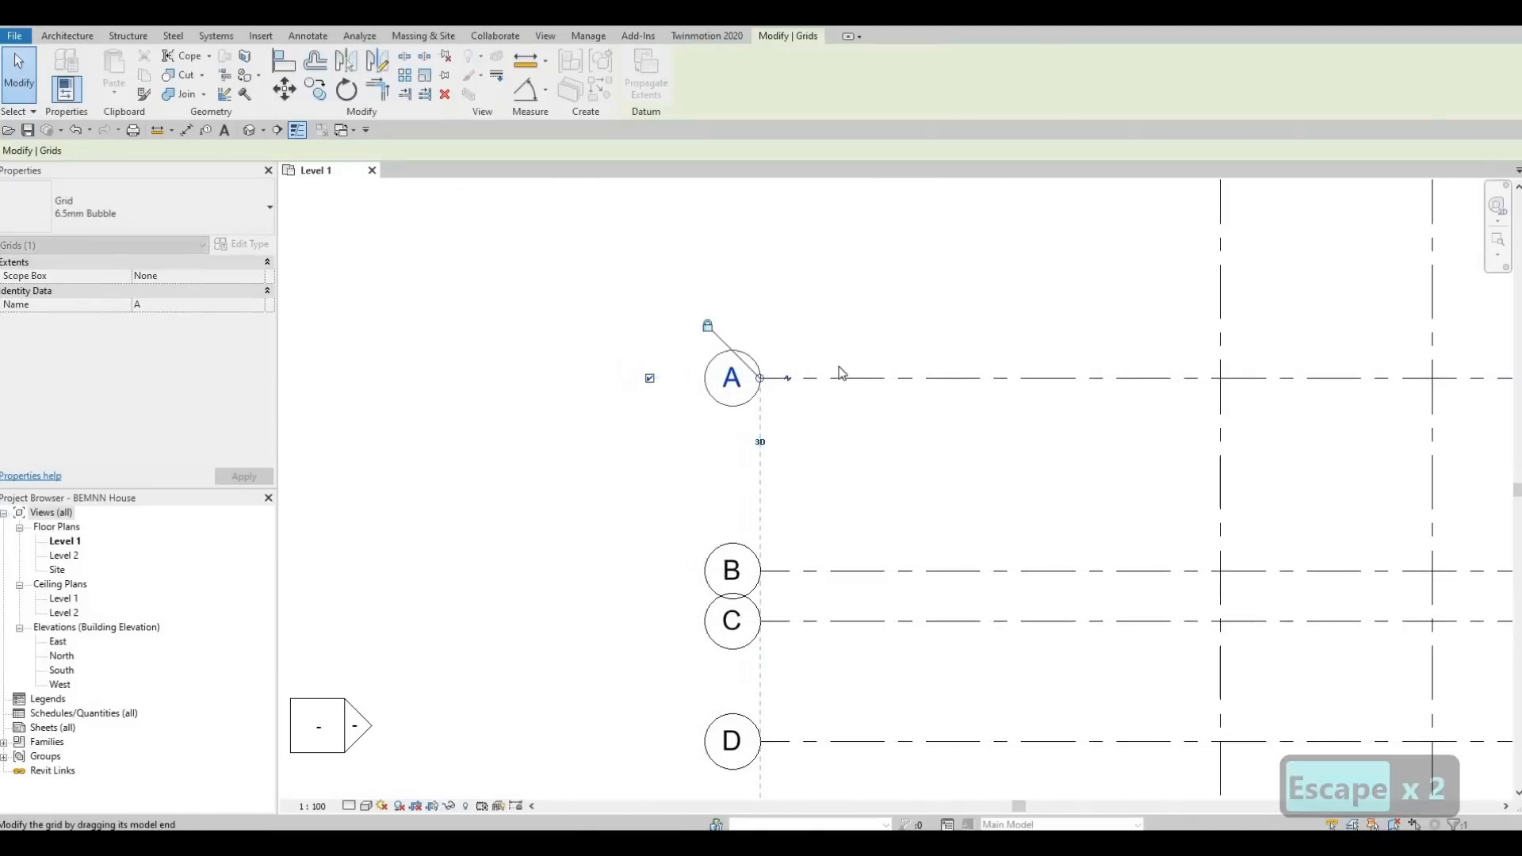
{"action": "scroll", "coordinate": [842, 374], "scroll_direction": "down", "scroll_amount": 5}
{"action": "key", "text": "Escape"}
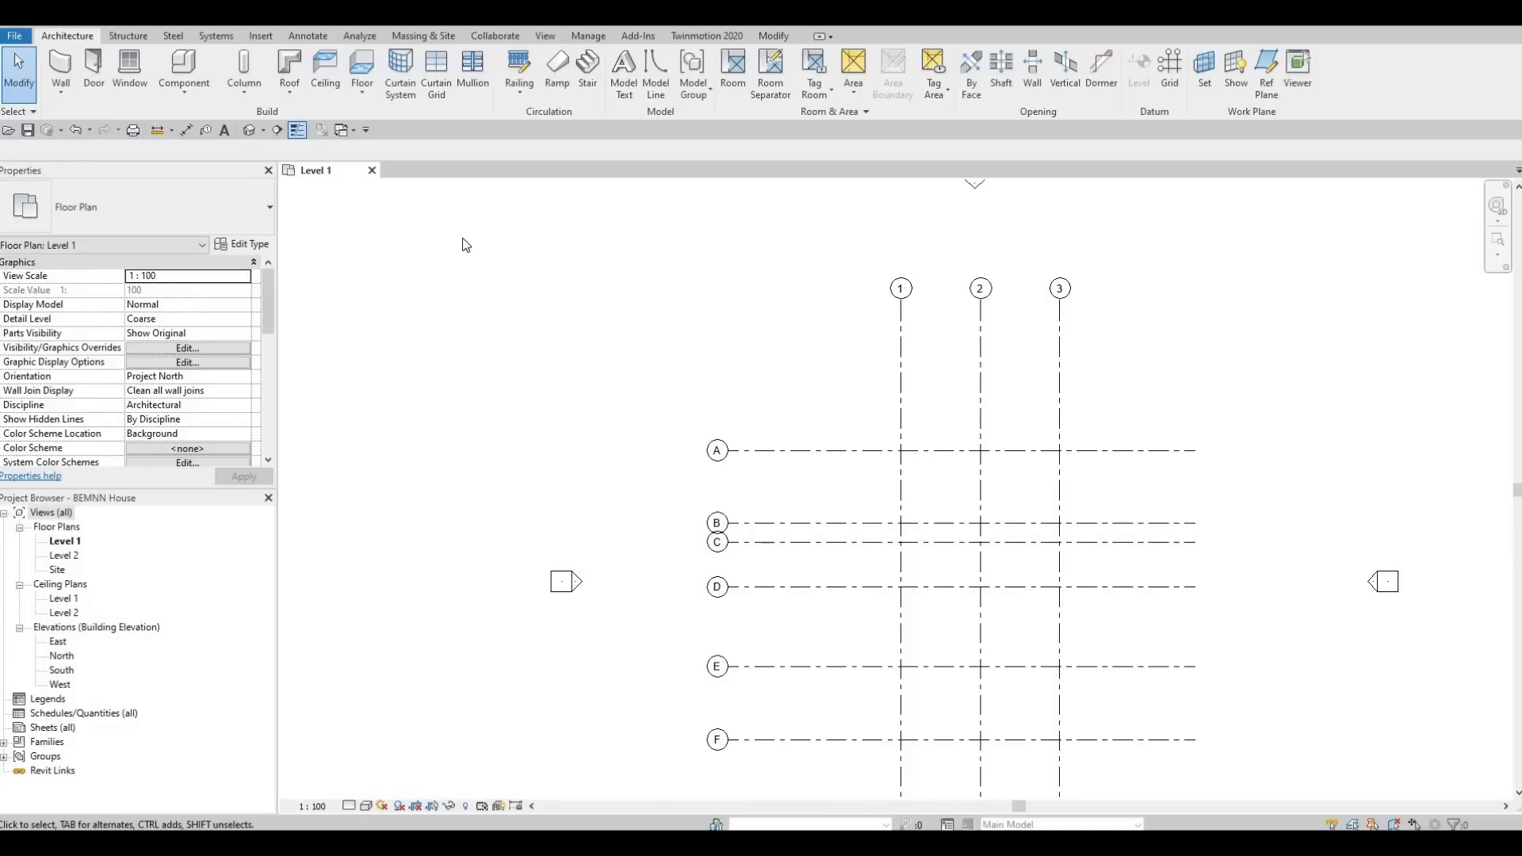
Place an aligned dimension chain through horizontal grids F, E, D, C, B and A, between their bubbles and grid 1.
{"action": "middle_click_drag", "start_coordinate": [668, 381], "coordinate": [566, 239]}
{"action": "key", "text": "d"}
{"action": "key", "text": "i"}
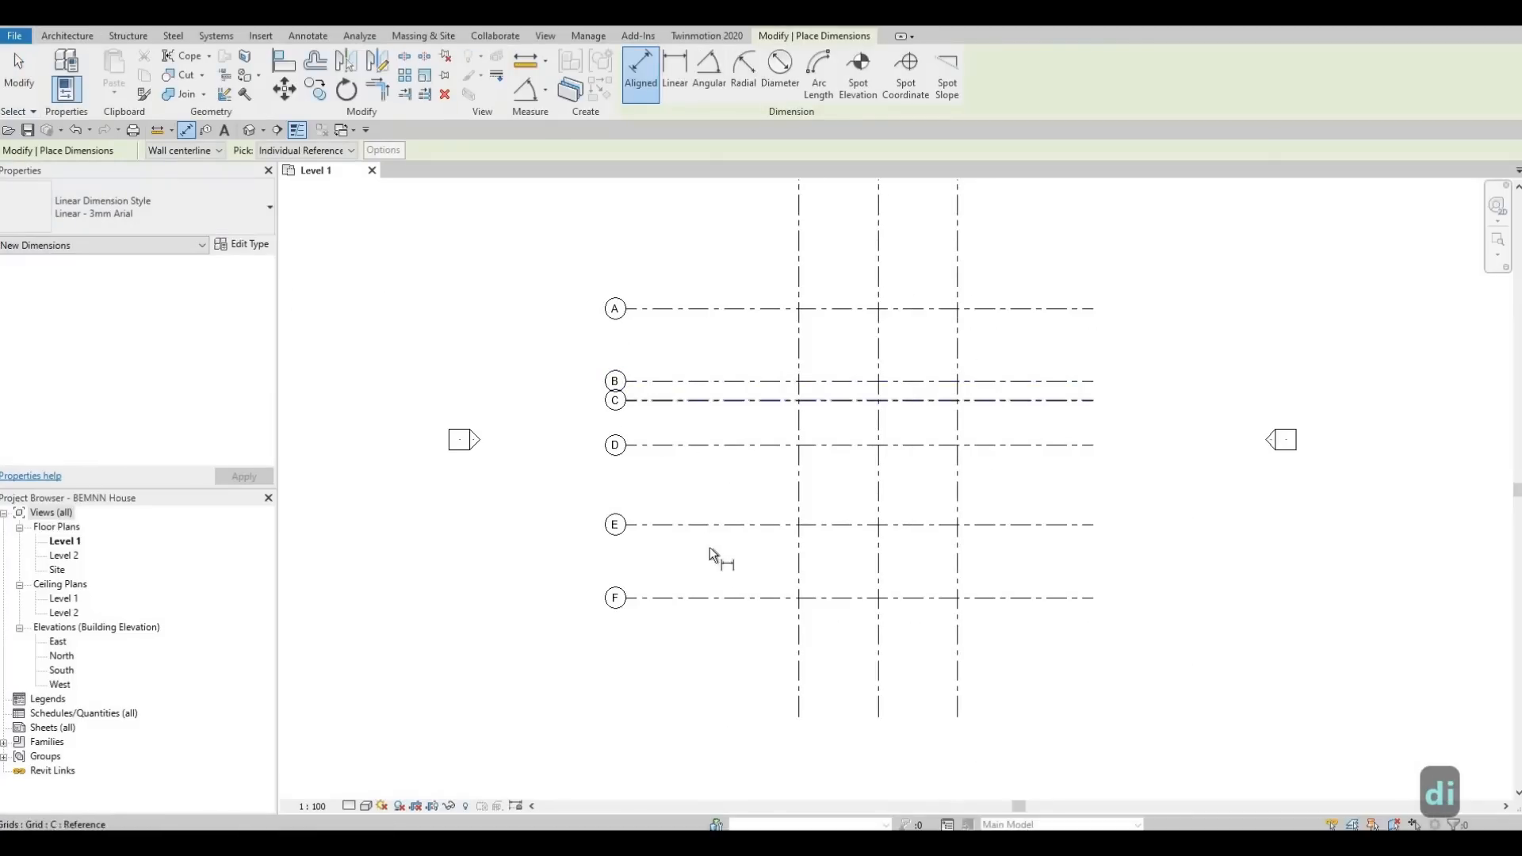
{"action": "left_click", "coordinate": [714, 599]}
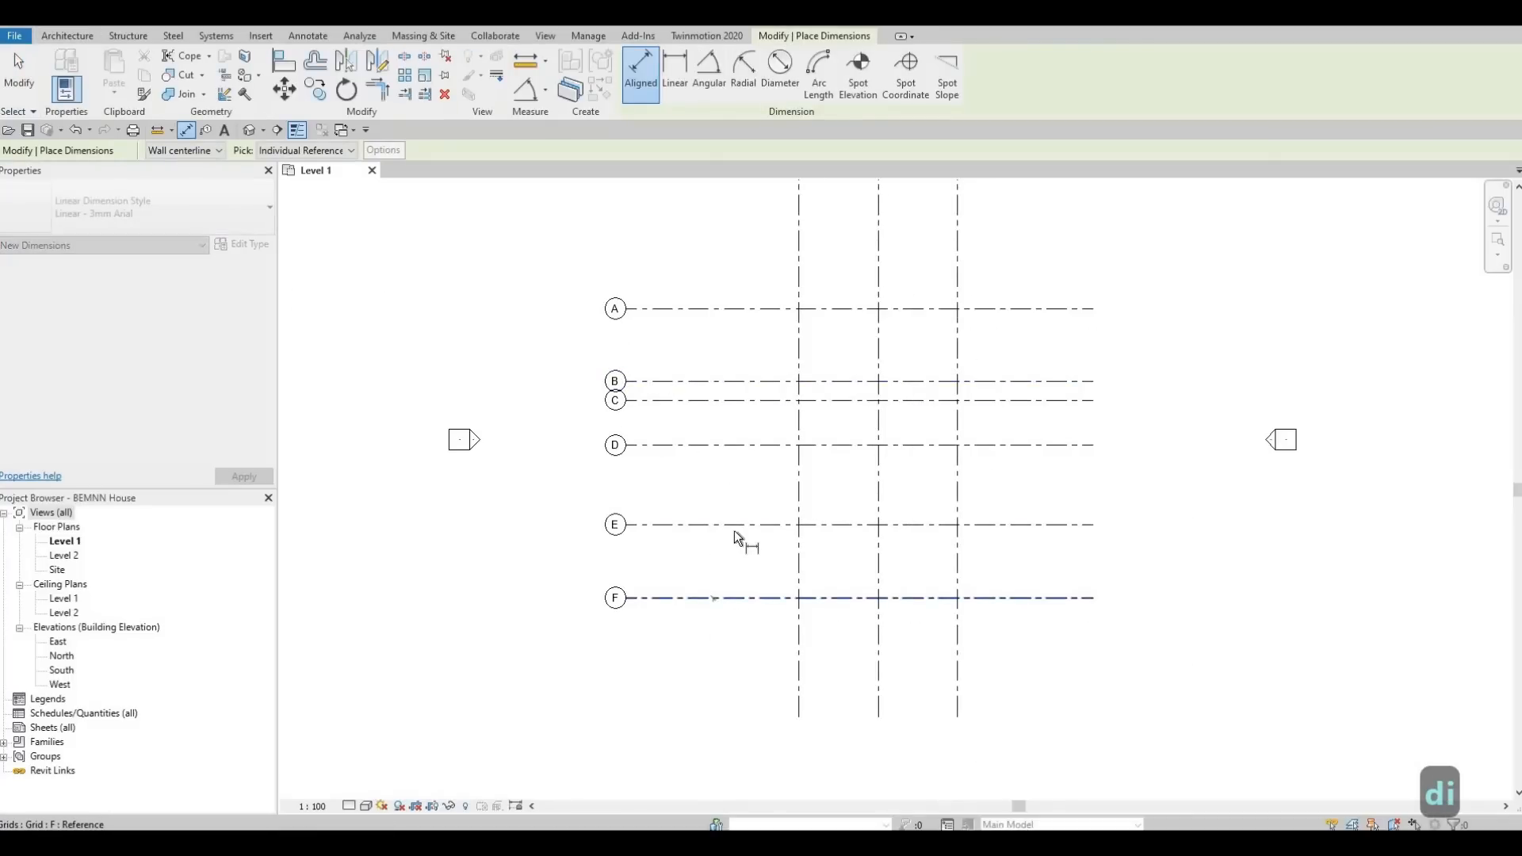
{"action": "left_click", "coordinate": [734, 525]}
{"action": "left_click", "coordinate": [746, 446]}
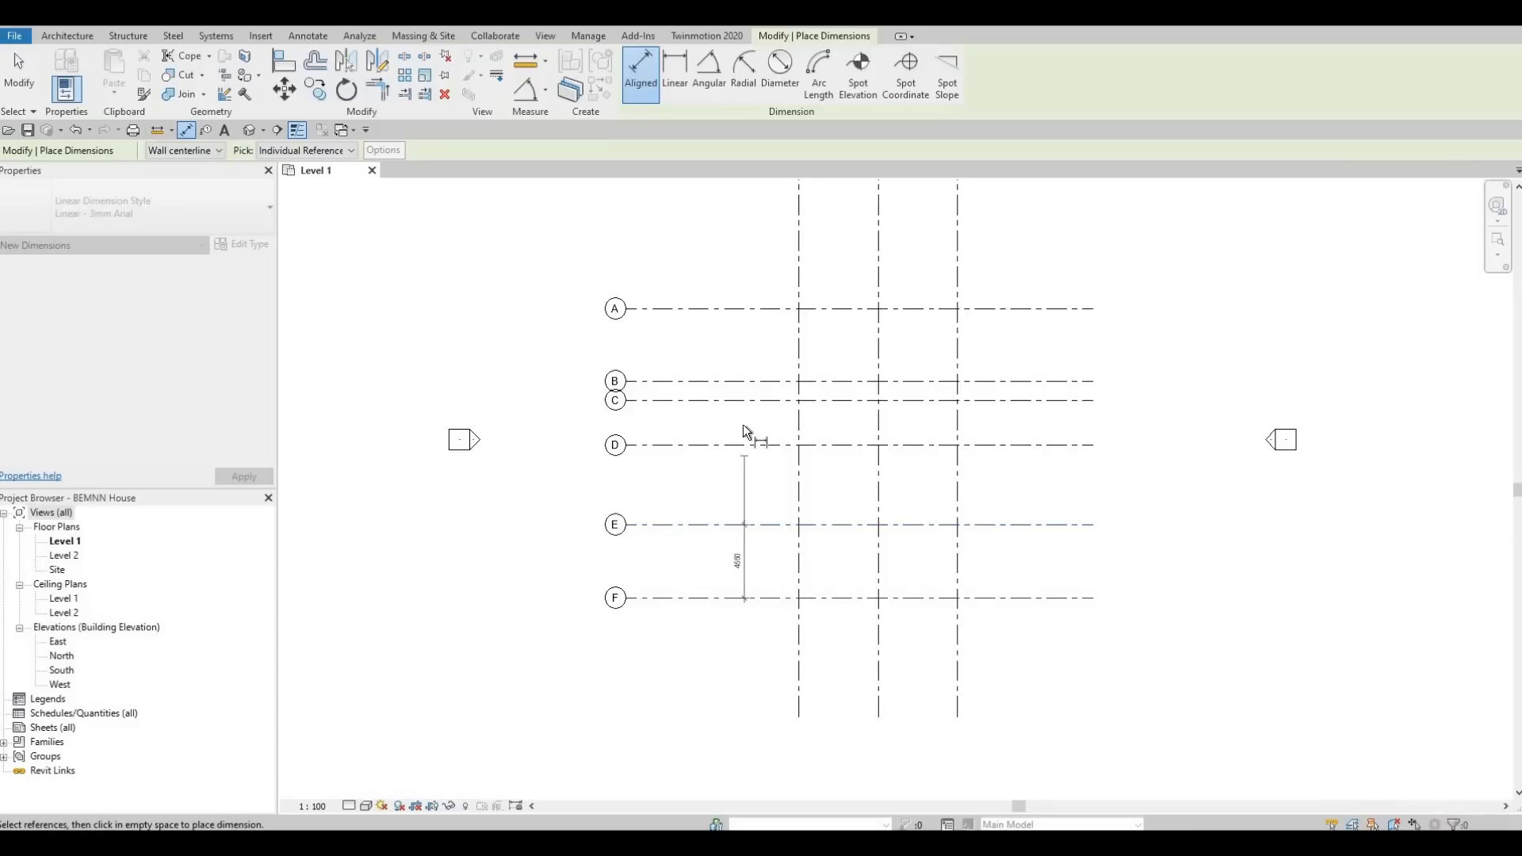
{"action": "left_click", "coordinate": [744, 402]}
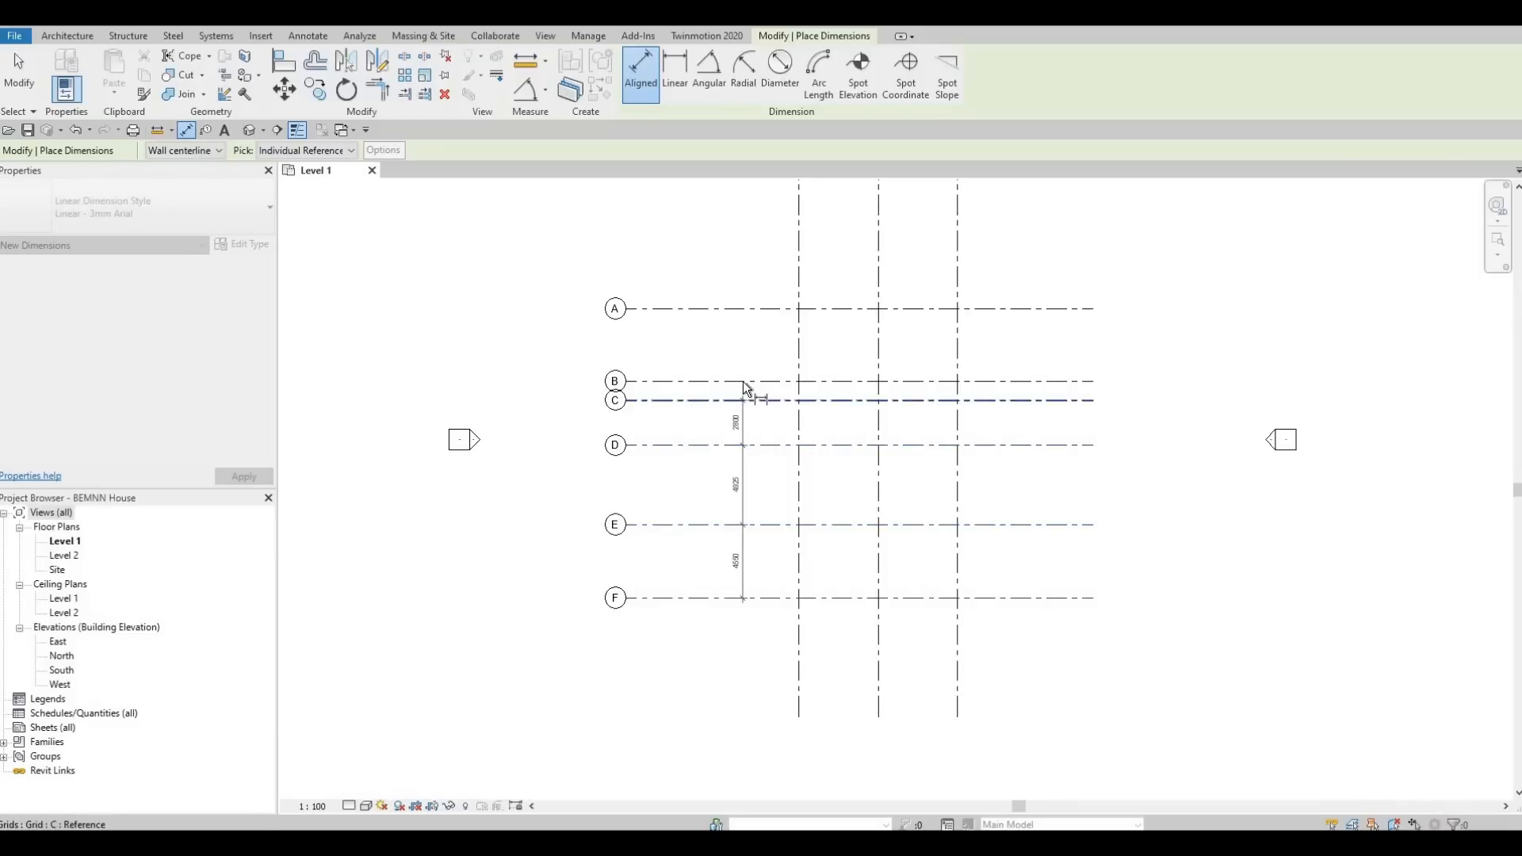
{"action": "left_click", "coordinate": [743, 382]}
{"action": "left_click", "coordinate": [744, 304]}
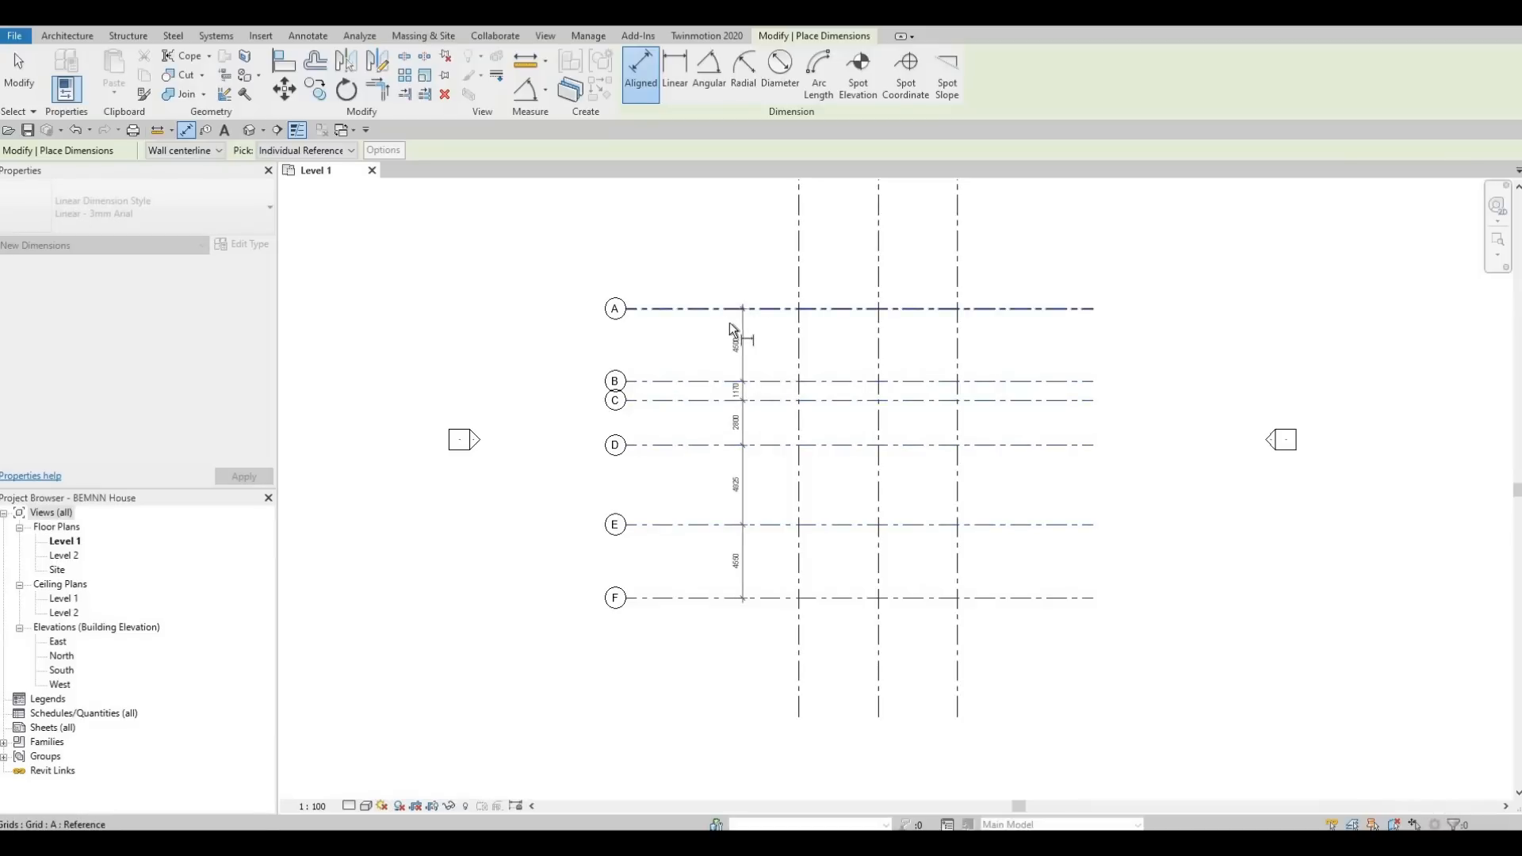
{"action": "left_click", "coordinate": [731, 269]}
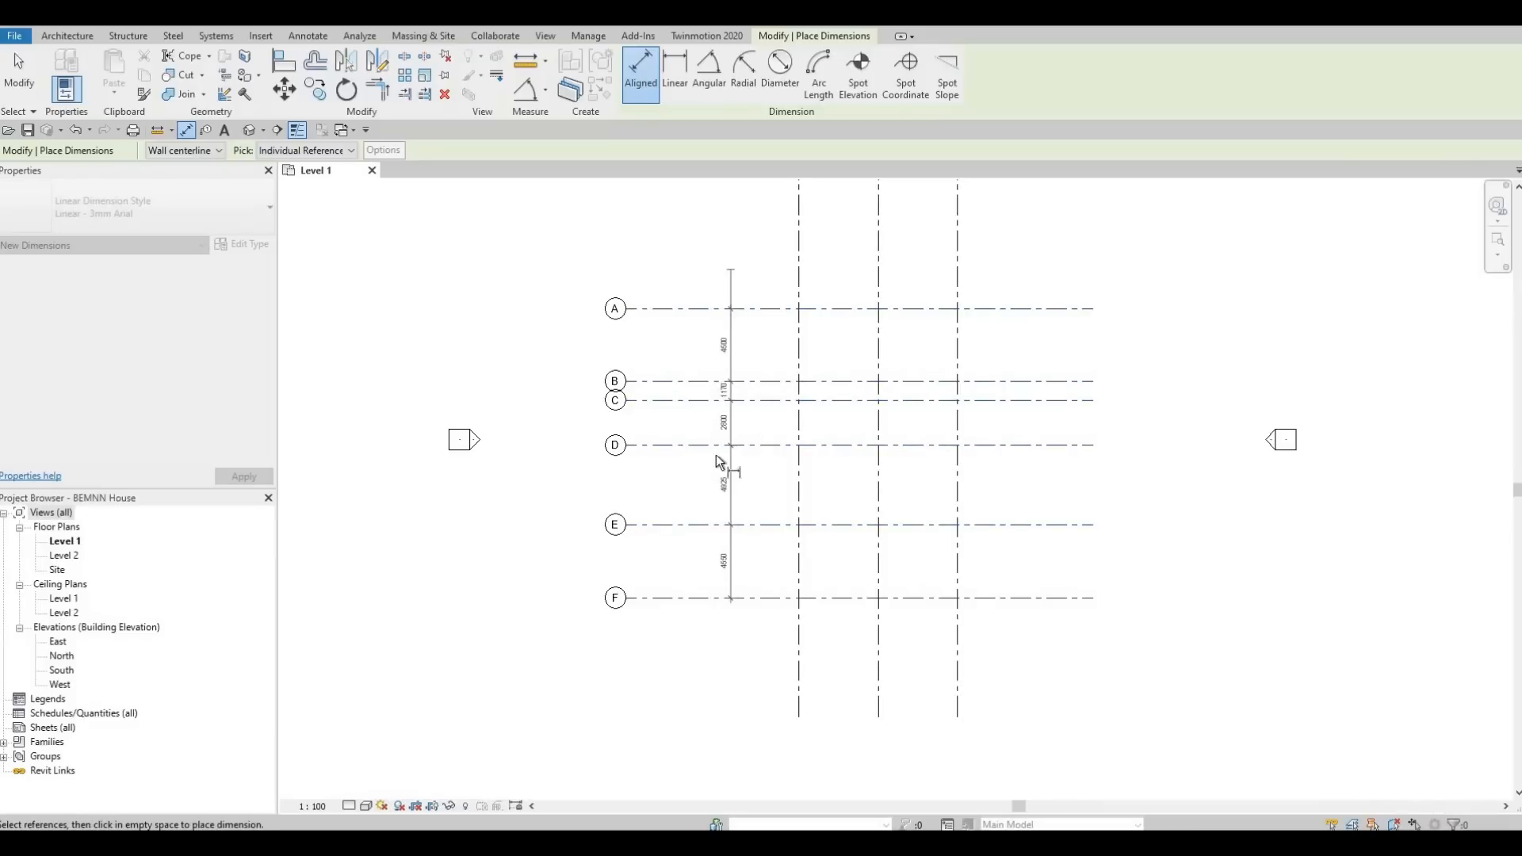
Add an overall aligned dimension from grid A to grid F, between the dimension chain and the grid bubbles.
{"action": "left_click", "coordinate": [685, 309]}
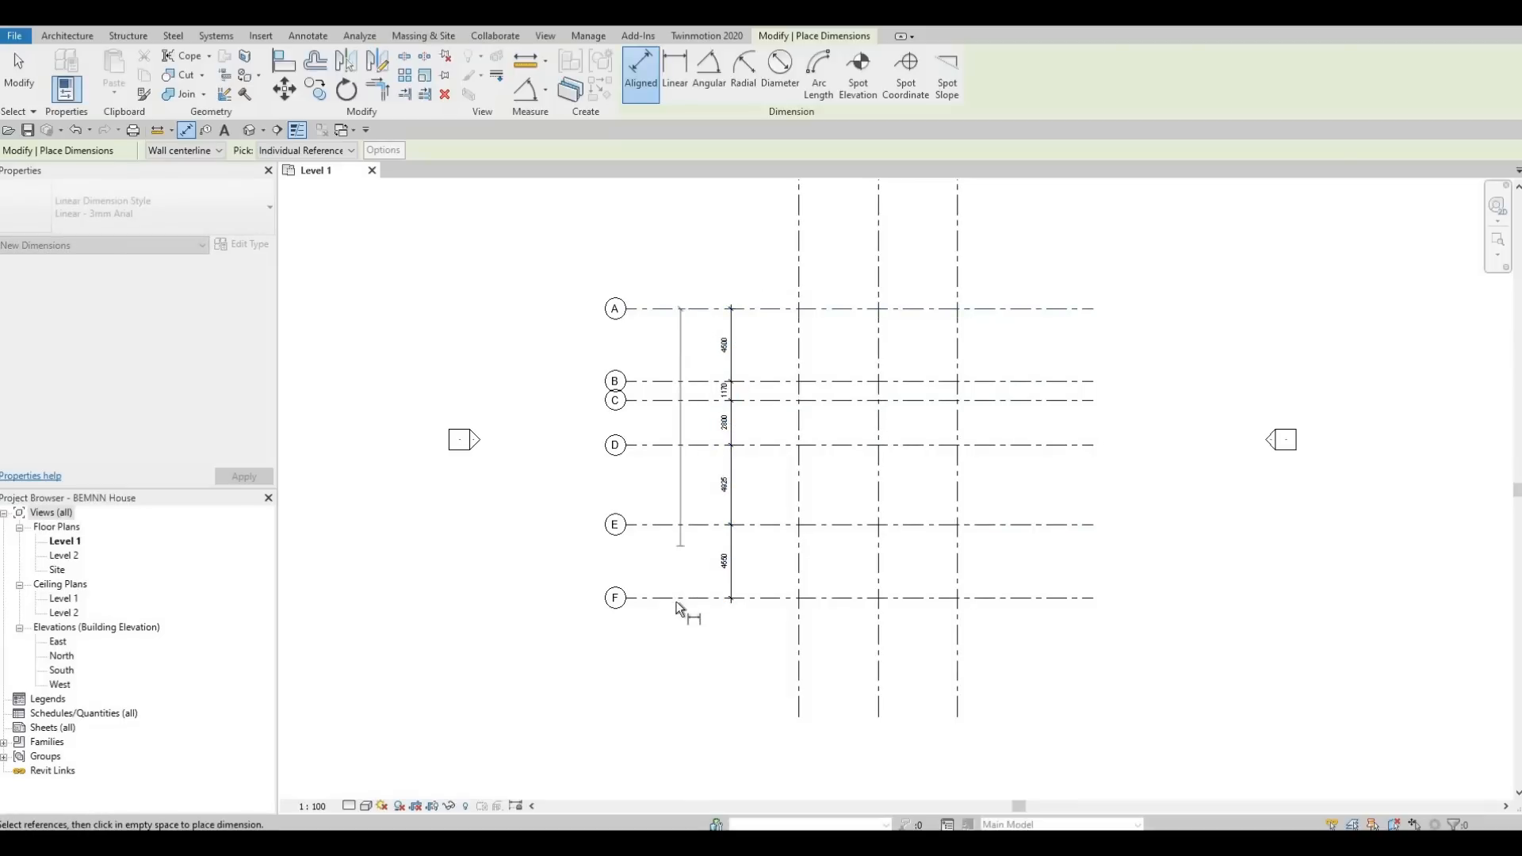
{"action": "left_click", "coordinate": [675, 600]}
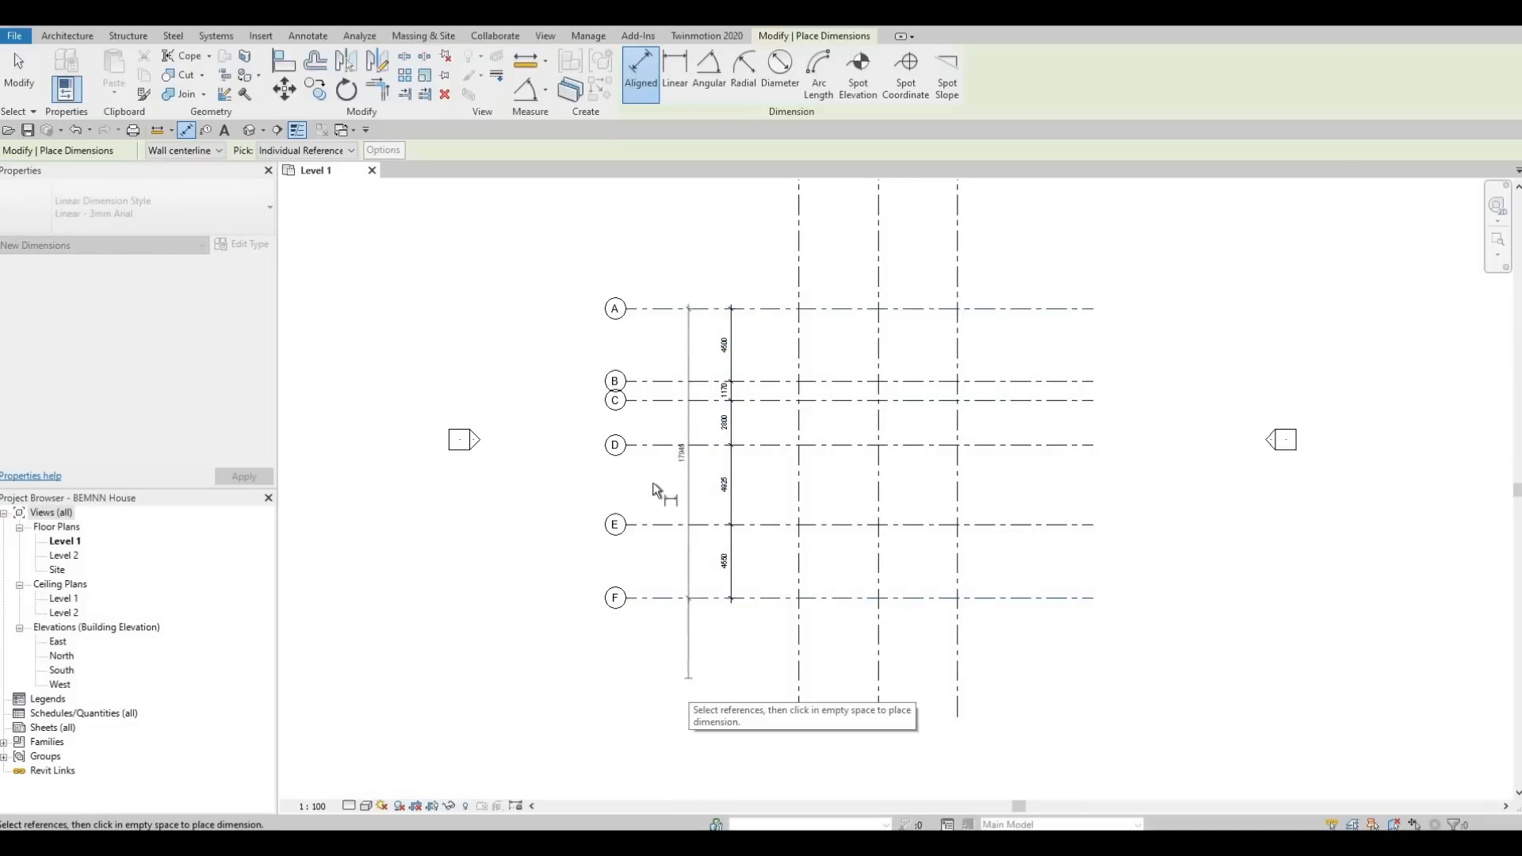
{"action": "left_click", "coordinate": [689, 680]}
{"action": "scroll", "coordinate": [670, 491], "scroll_direction": "up", "scroll_amount": 2}
{"action": "scroll", "coordinate": [696, 477], "scroll_direction": "up", "scroll_amount": 4}
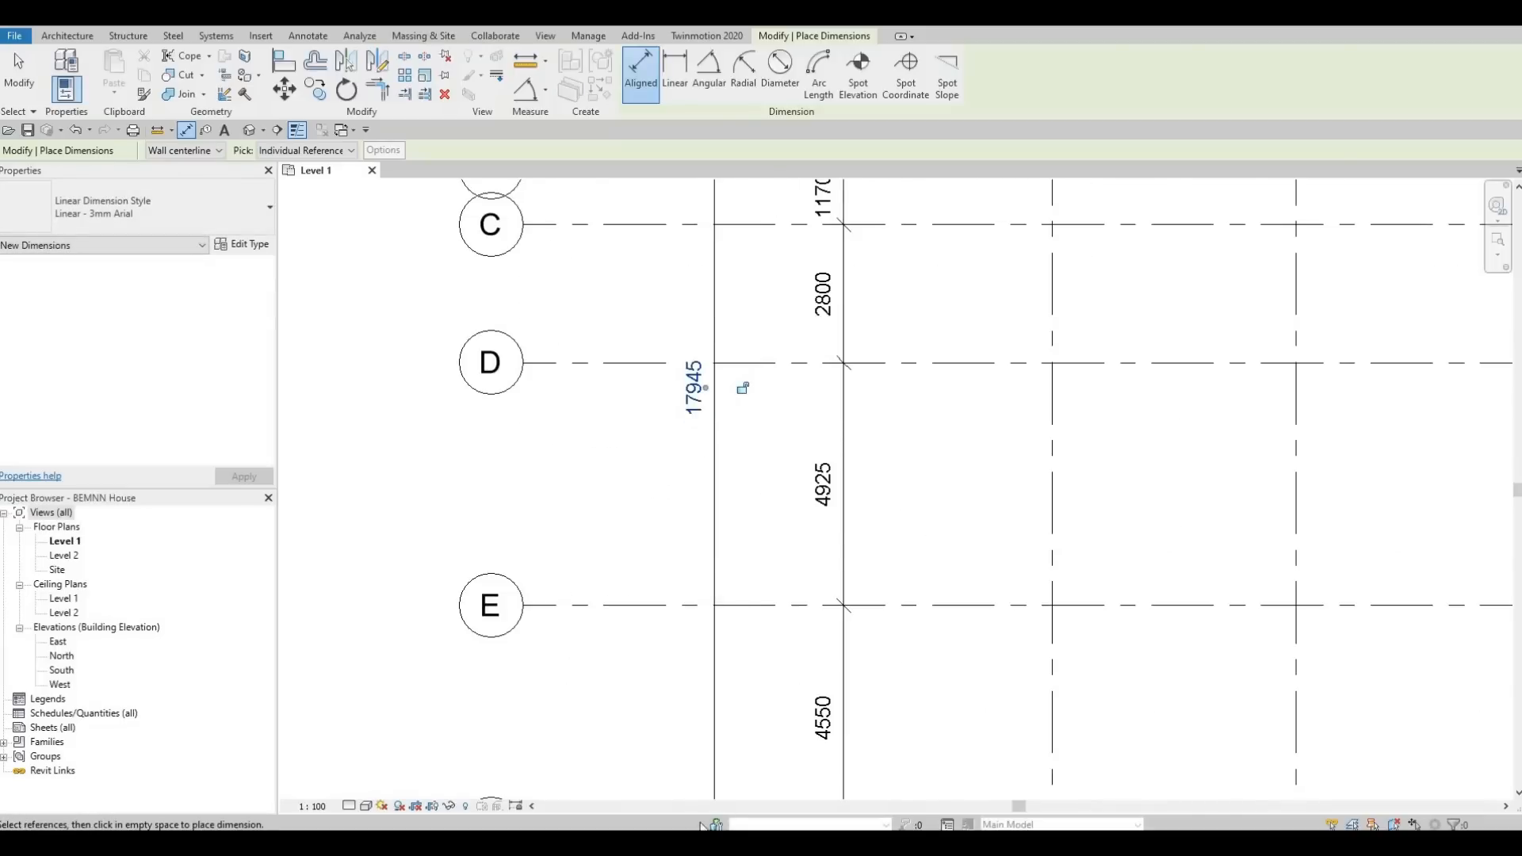
Place an aligned dimension chain across vertical grids 1, 2 and 3, just above grid A.
{"action": "scroll", "coordinate": [793, 563], "scroll_direction": "down", "scroll_amount": 3}
{"action": "middle_click_drag", "start_coordinate": [899, 253], "coordinate": [745, 573]}
{"action": "left_click", "coordinate": [806, 341]}
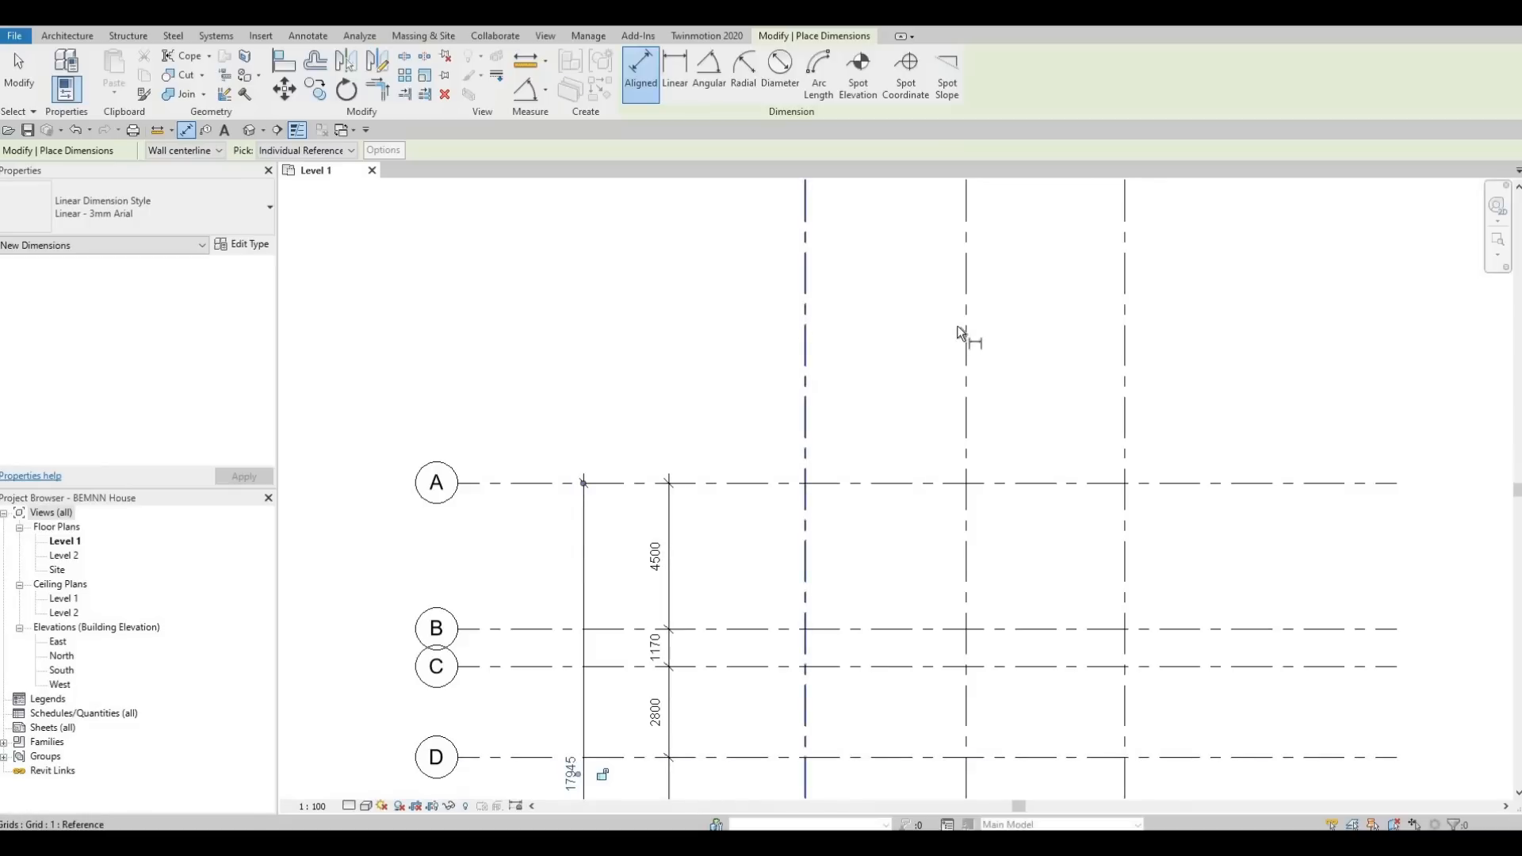
{"action": "left_click", "coordinate": [966, 326]}
{"action": "left_click", "coordinate": [1126, 350]}
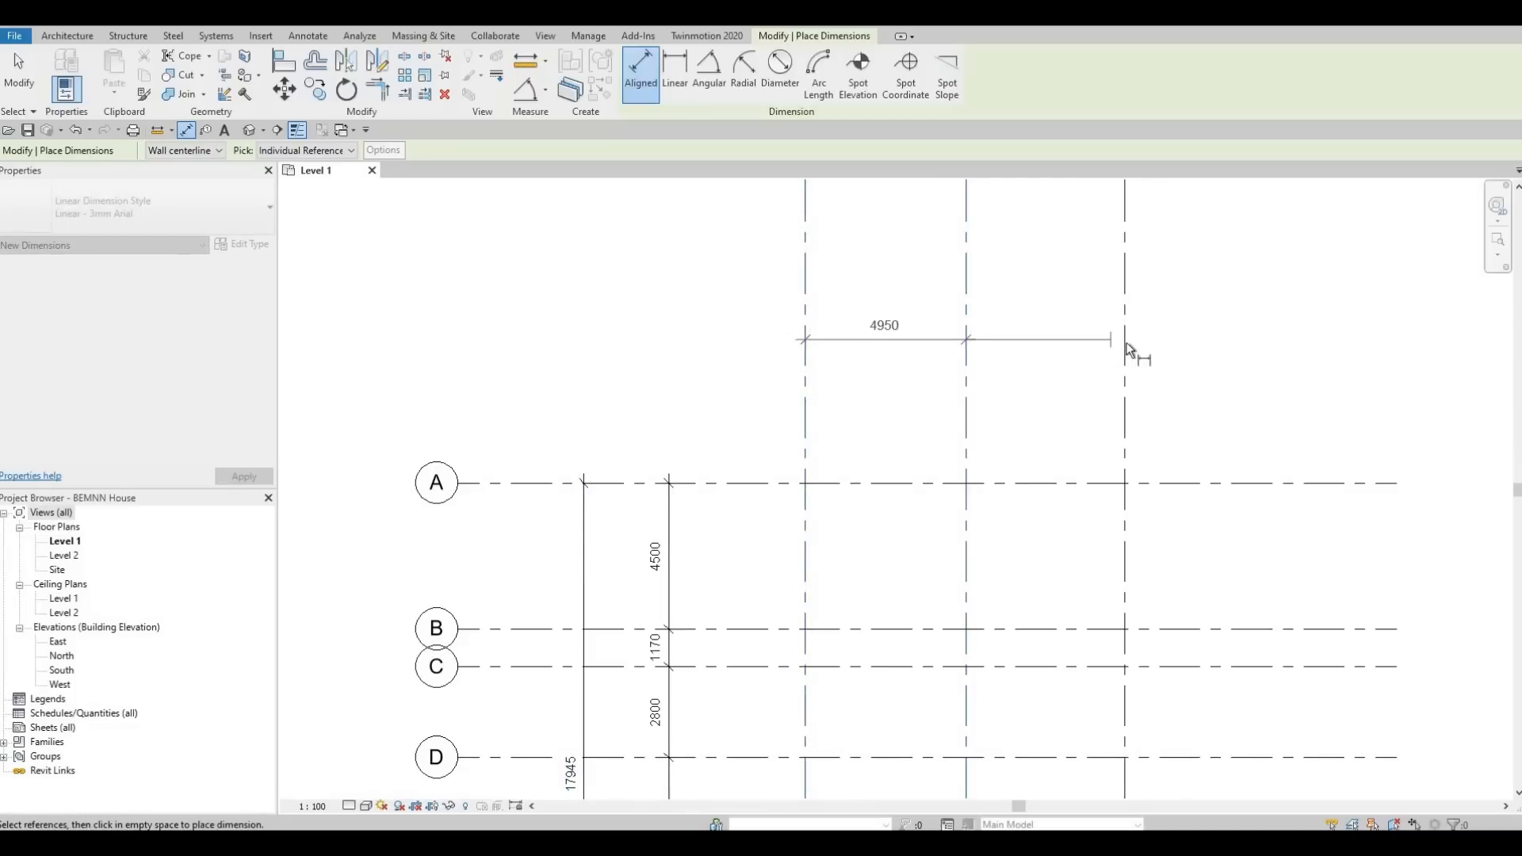
{"action": "left_click", "coordinate": [1256, 381]}
Add an overall aligned dimension from grid 1 to grid 3 above the chain, and end the dimensioning.
{"action": "middle_click_drag", "start_coordinate": [974, 393], "coordinate": [931, 499]}
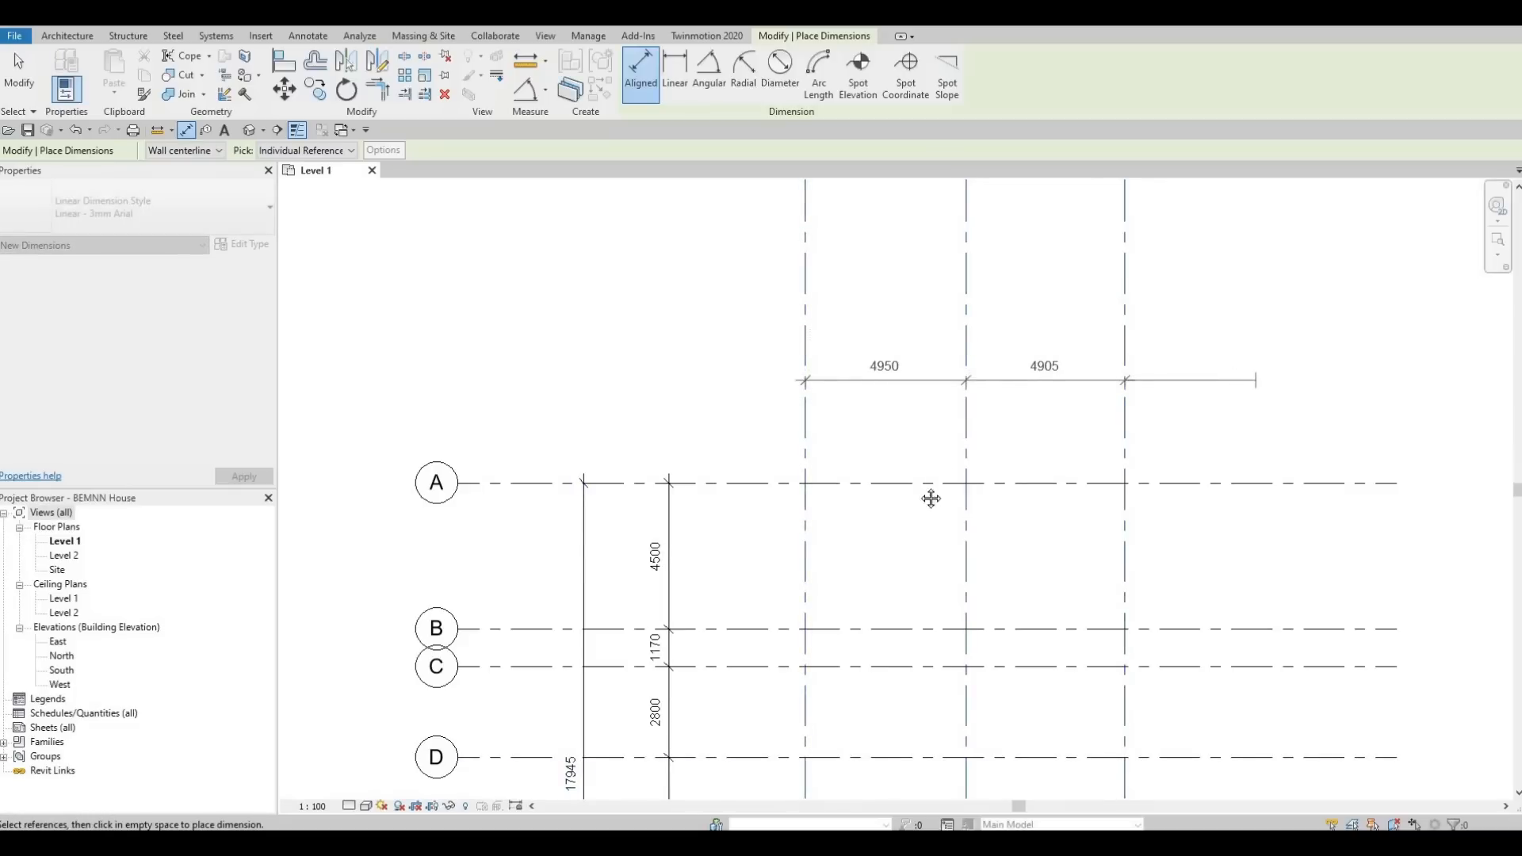
{"action": "left_click", "coordinate": [759, 397]}
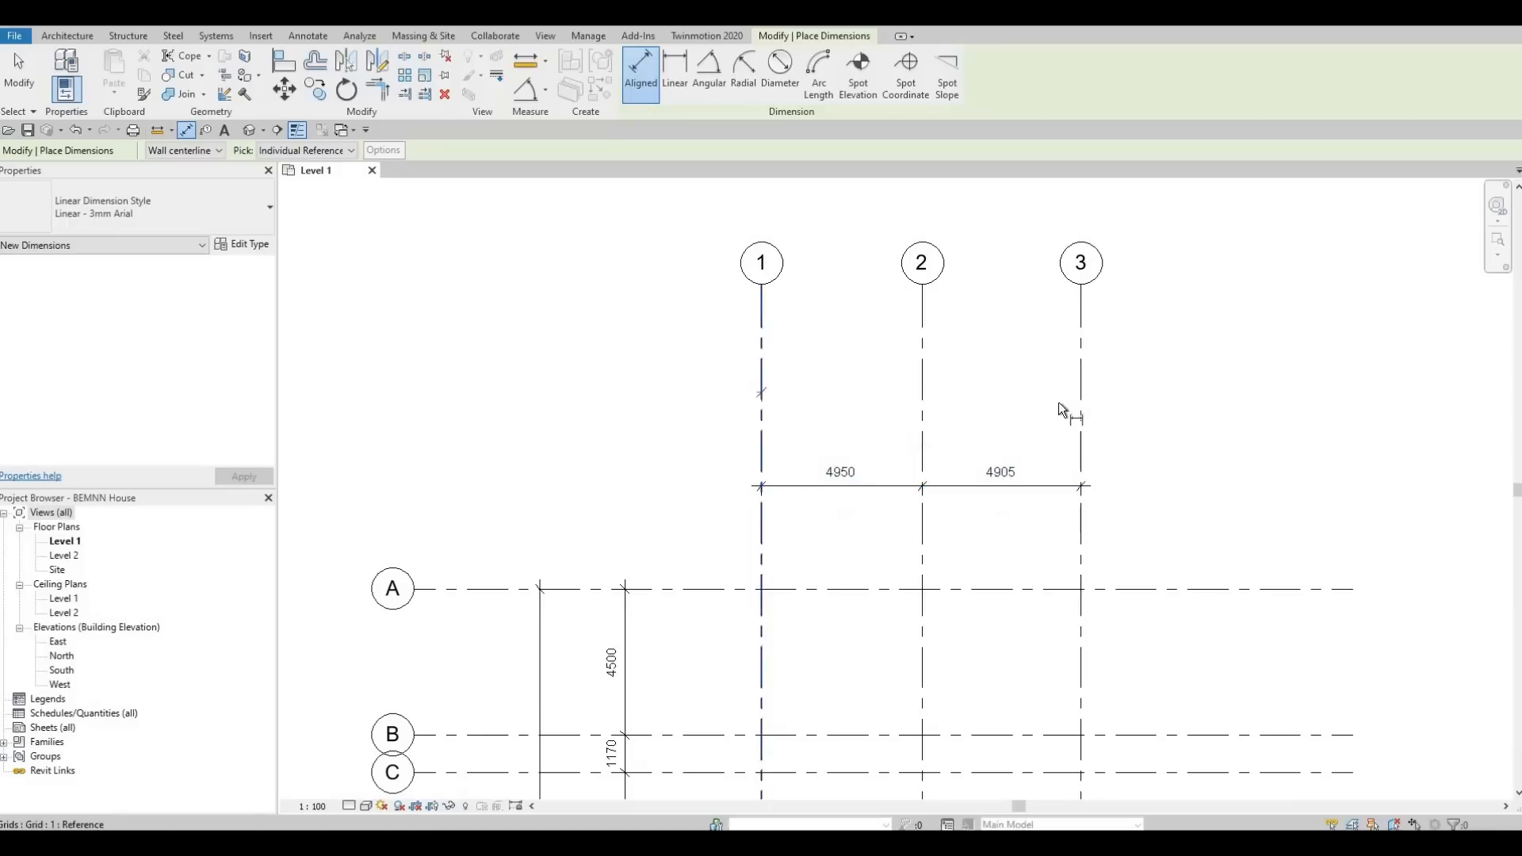
{"action": "left_click", "coordinate": [1082, 404]}
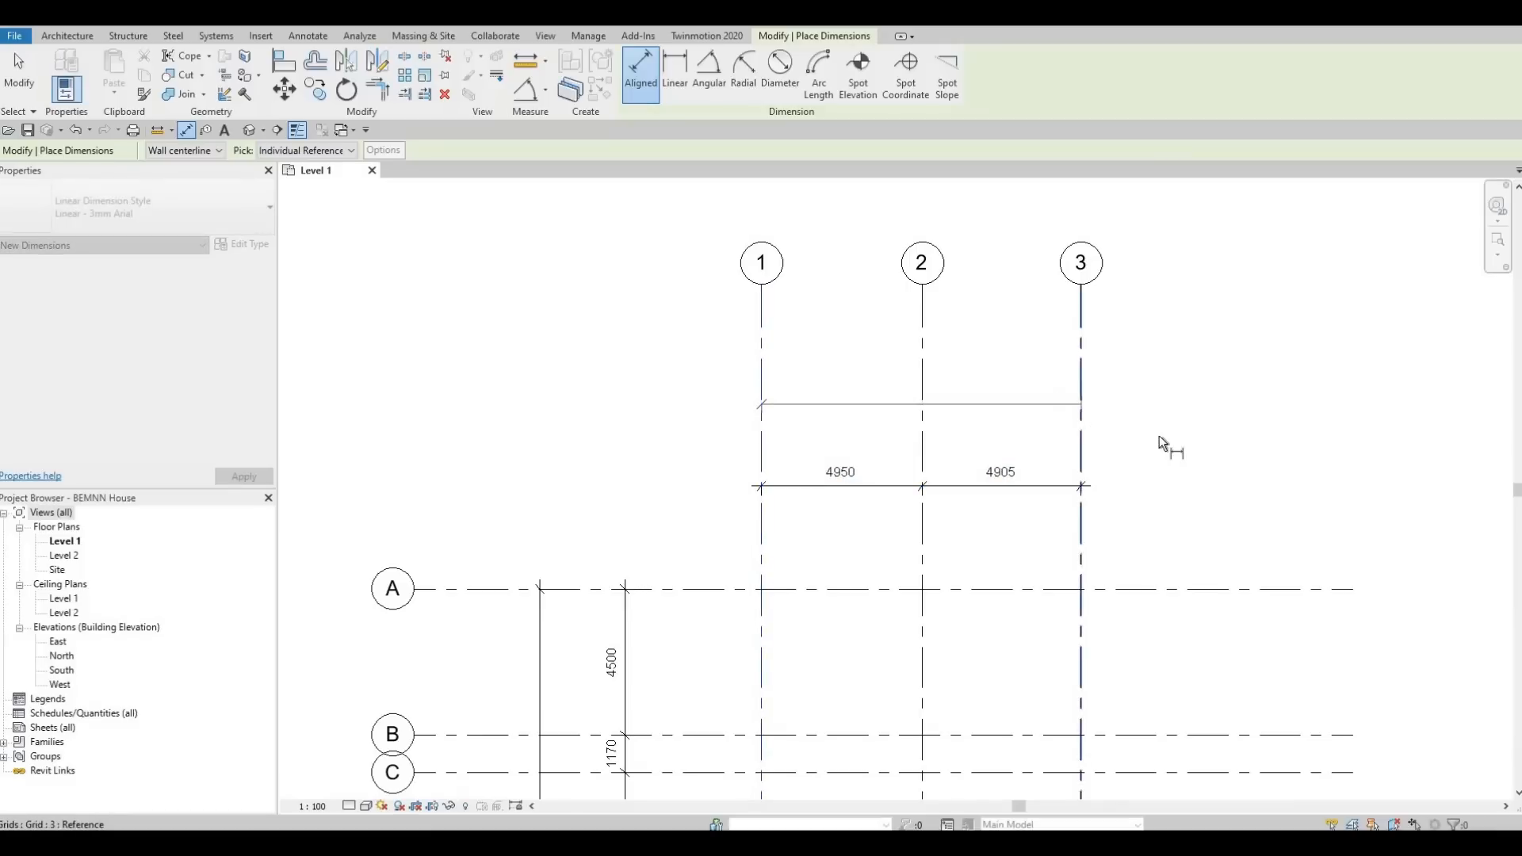
{"action": "left_click", "coordinate": [1001, 583]}
{"action": "scroll", "coordinate": [968, 544], "scroll_direction": "down", "scroll_amount": 2}
{"action": "middle_click_drag", "start_coordinate": [968, 544], "coordinate": [949, 442]}
{"action": "scroll", "coordinate": [947, 443], "scroll_direction": "down", "scroll_amount": 2}
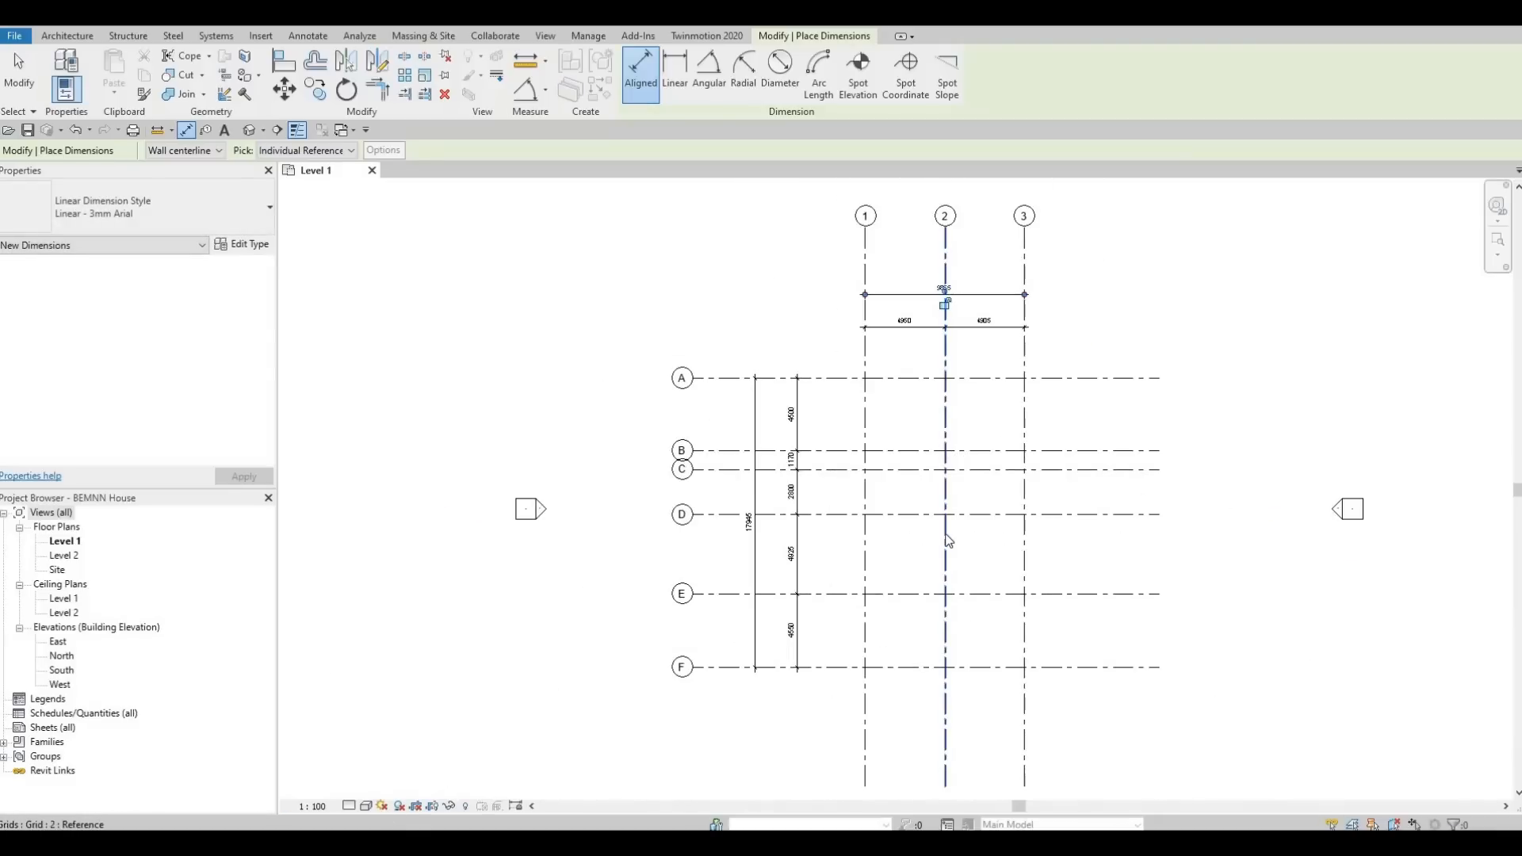
{"action": "key", "text": "Escape"}
{"action": "key", "text": "Escape"}
Inspect the dimensioned grid layout and the surrounding elevation markers on the Level 1 plan.
{"action": "middle_click_drag", "start_coordinate": [950, 596], "coordinate": [944, 545]}
{"action": "scroll", "coordinate": [943, 523], "scroll_direction": "down", "scroll_amount": 2}
{"action": "middle_click_drag", "start_coordinate": [941, 483], "coordinate": [933, 522]}
{"action": "scroll", "coordinate": [905, 484], "scroll_direction": "up", "scroll_amount": 3}
{"action": "scroll", "coordinate": [906, 484], "scroll_direction": "up", "scroll_amount": 3}
{"action": "scroll", "coordinate": [1020, 469], "scroll_direction": "down", "scroll_amount": 4}
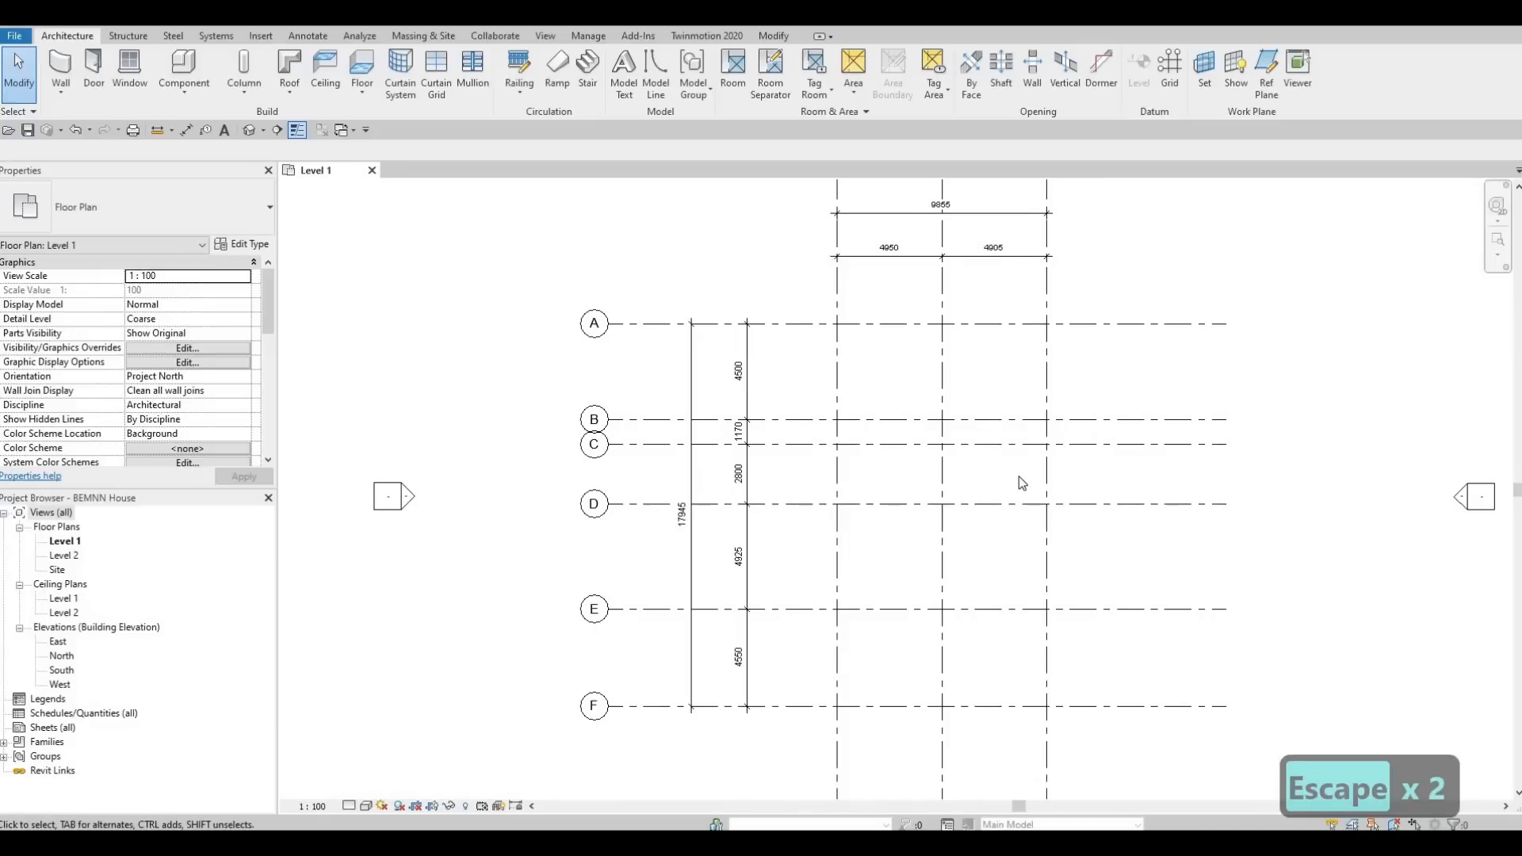
{"action": "middle_click_drag", "start_coordinate": [1038, 465], "coordinate": [955, 473]}
{"action": "scroll", "coordinate": [955, 479], "scroll_direction": "down", "scroll_amount": 1}
{"action": "key", "text": "F1"}
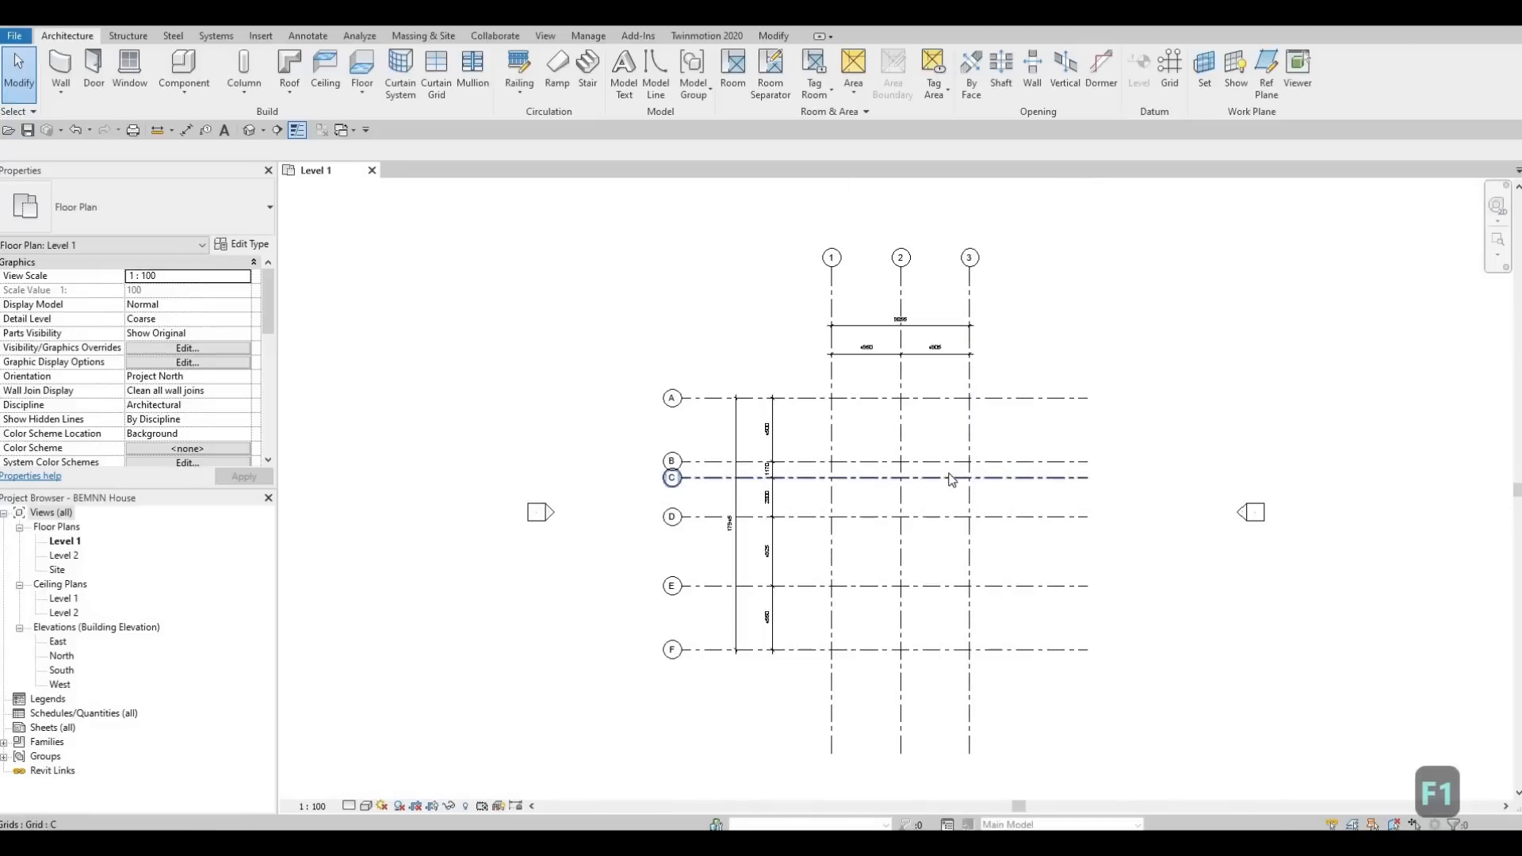
{"action": "middle_click_drag", "start_coordinate": [795, 462], "coordinate": [795, 398]}
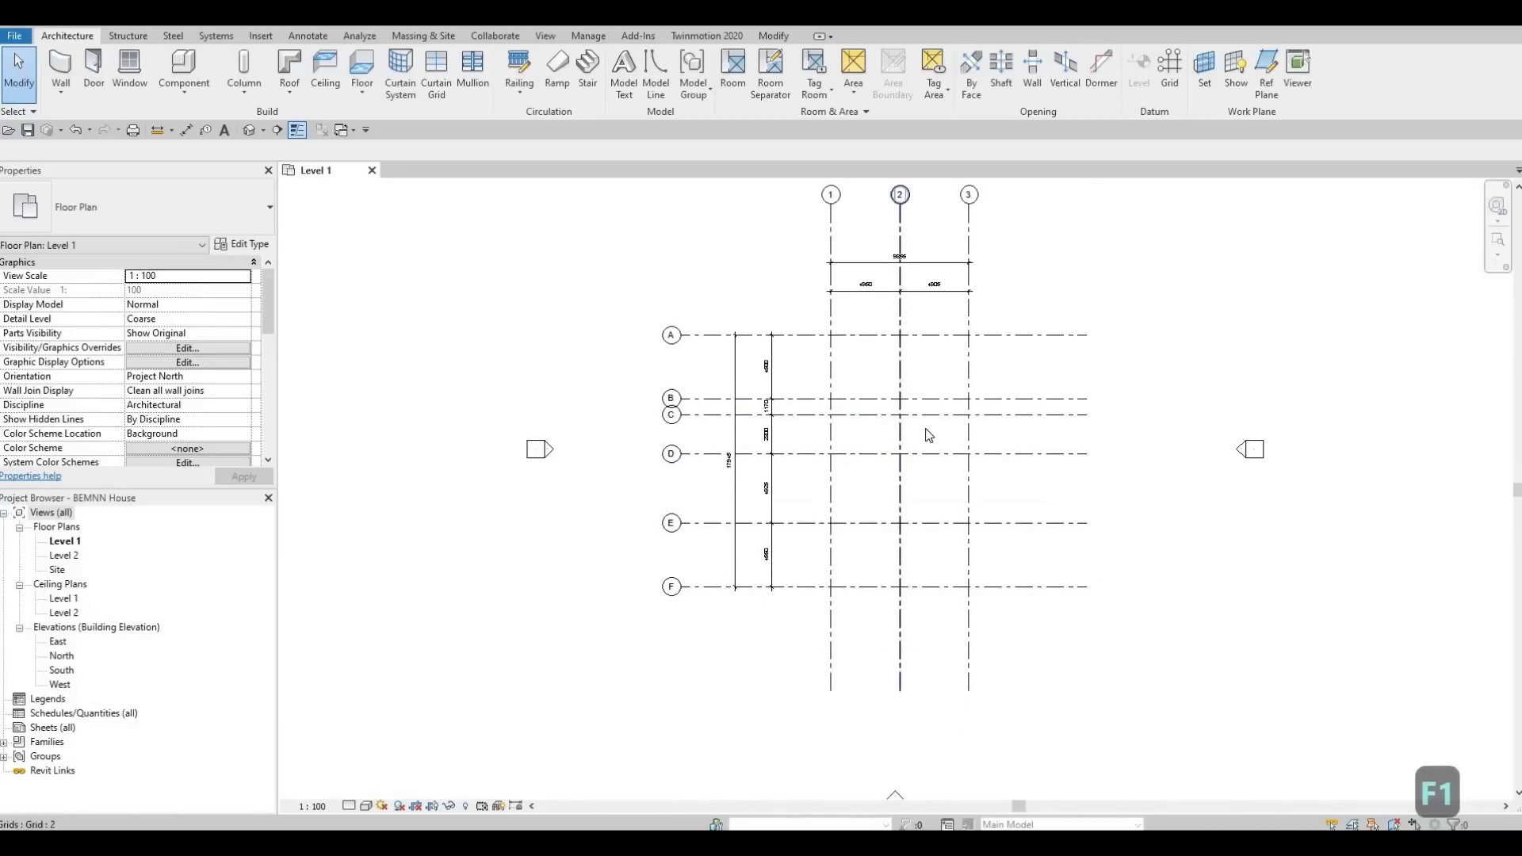
{"action": "mouse_move", "coordinate": [915, 554]}
{"action": "middle_mouse_down"}
{"action": "mouse_move", "coordinate": [951, 543]}
{"action": "mouse_move", "coordinate": [976, 490]}
{"action": "mouse_move", "coordinate": [926, 564]}
{"action": "middle_mouse_up"}
{"action": "scroll", "coordinate": [976, 490], "scroll_direction": "down", "scroll_amount": 1}
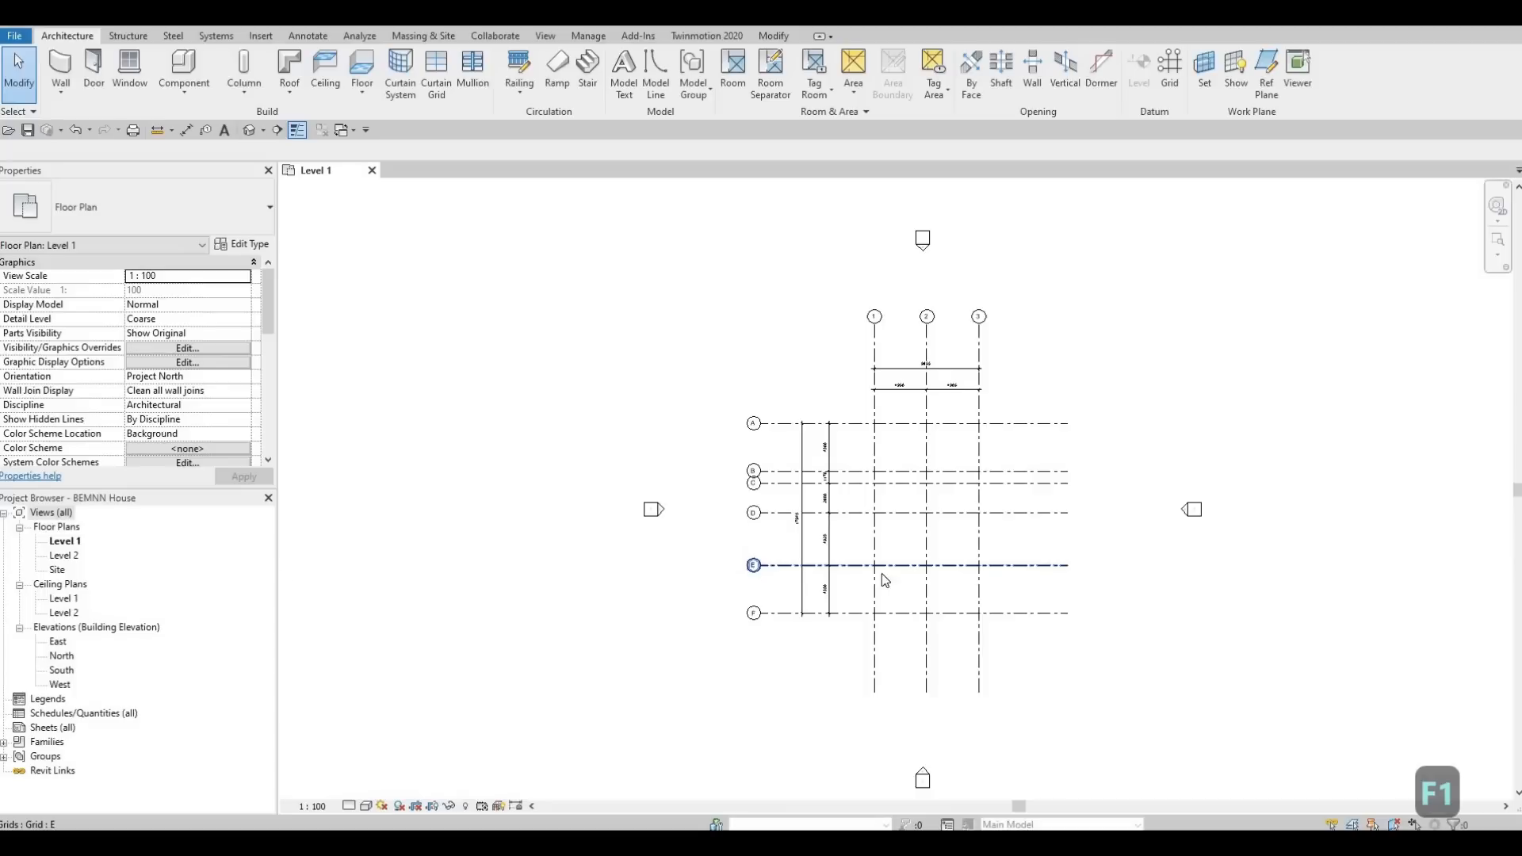
{"action": "scroll", "coordinate": [927, 564], "scroll_direction": "up", "scroll_amount": 2}
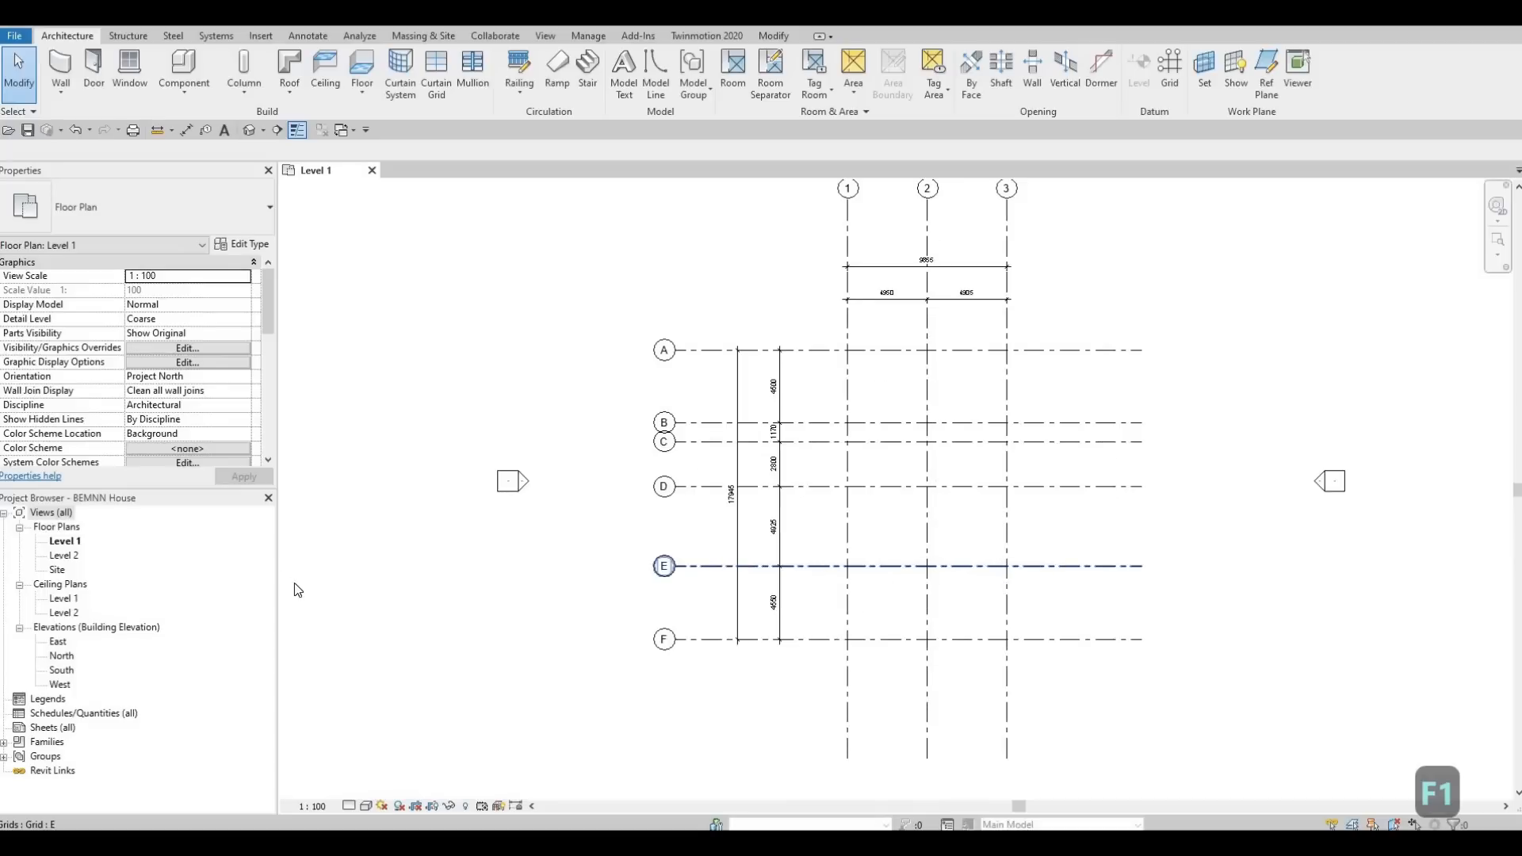
Collapse the ceiling plans in the project browser and open the South elevation with its levels in view.
{"action": "left_click", "coordinate": [19, 585]}
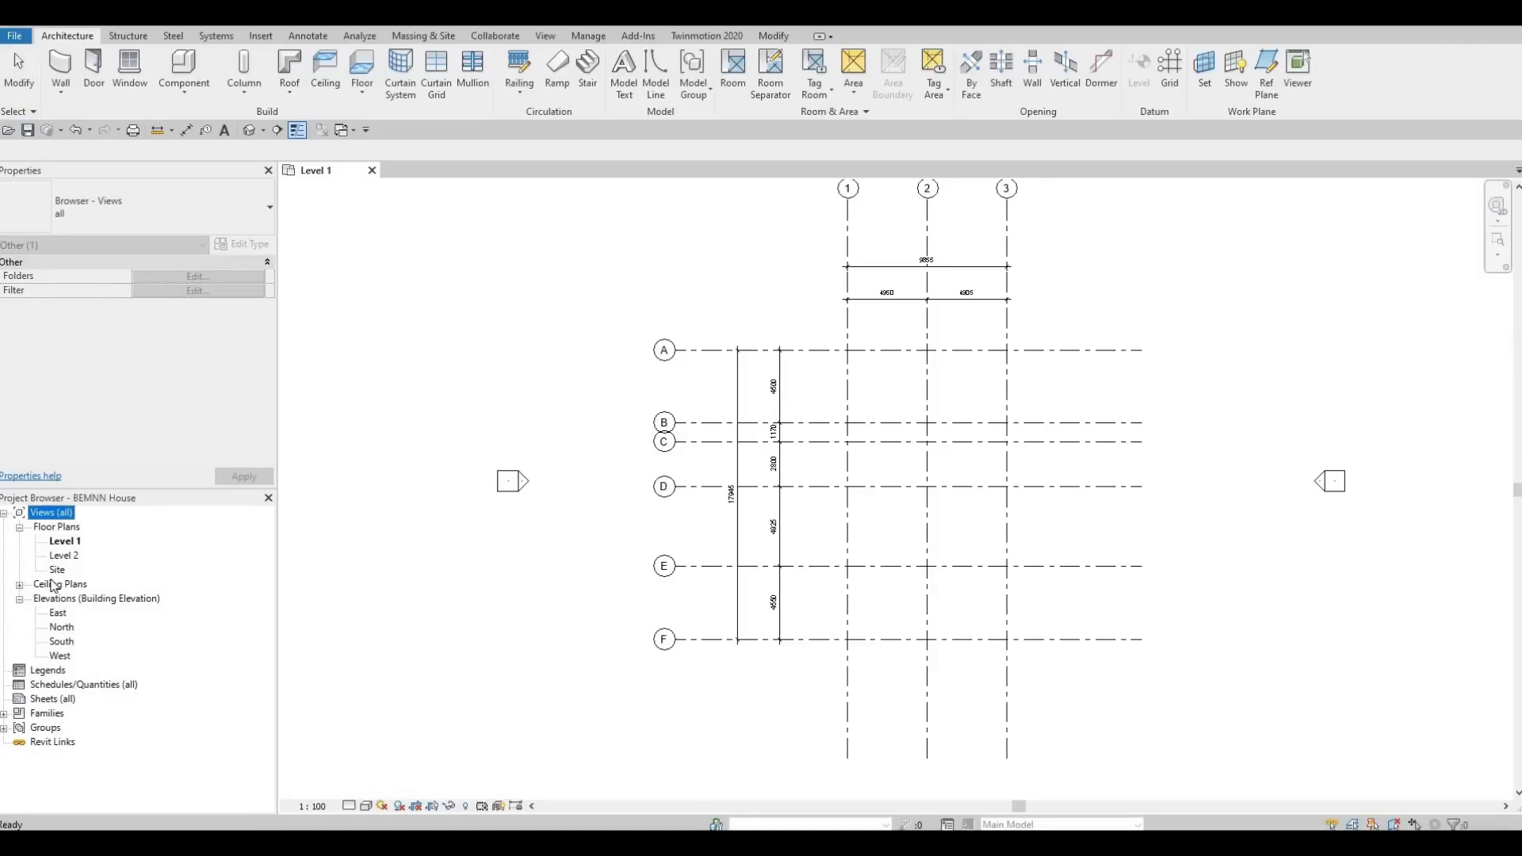
{"action": "double_click", "coordinate": [61, 643]}
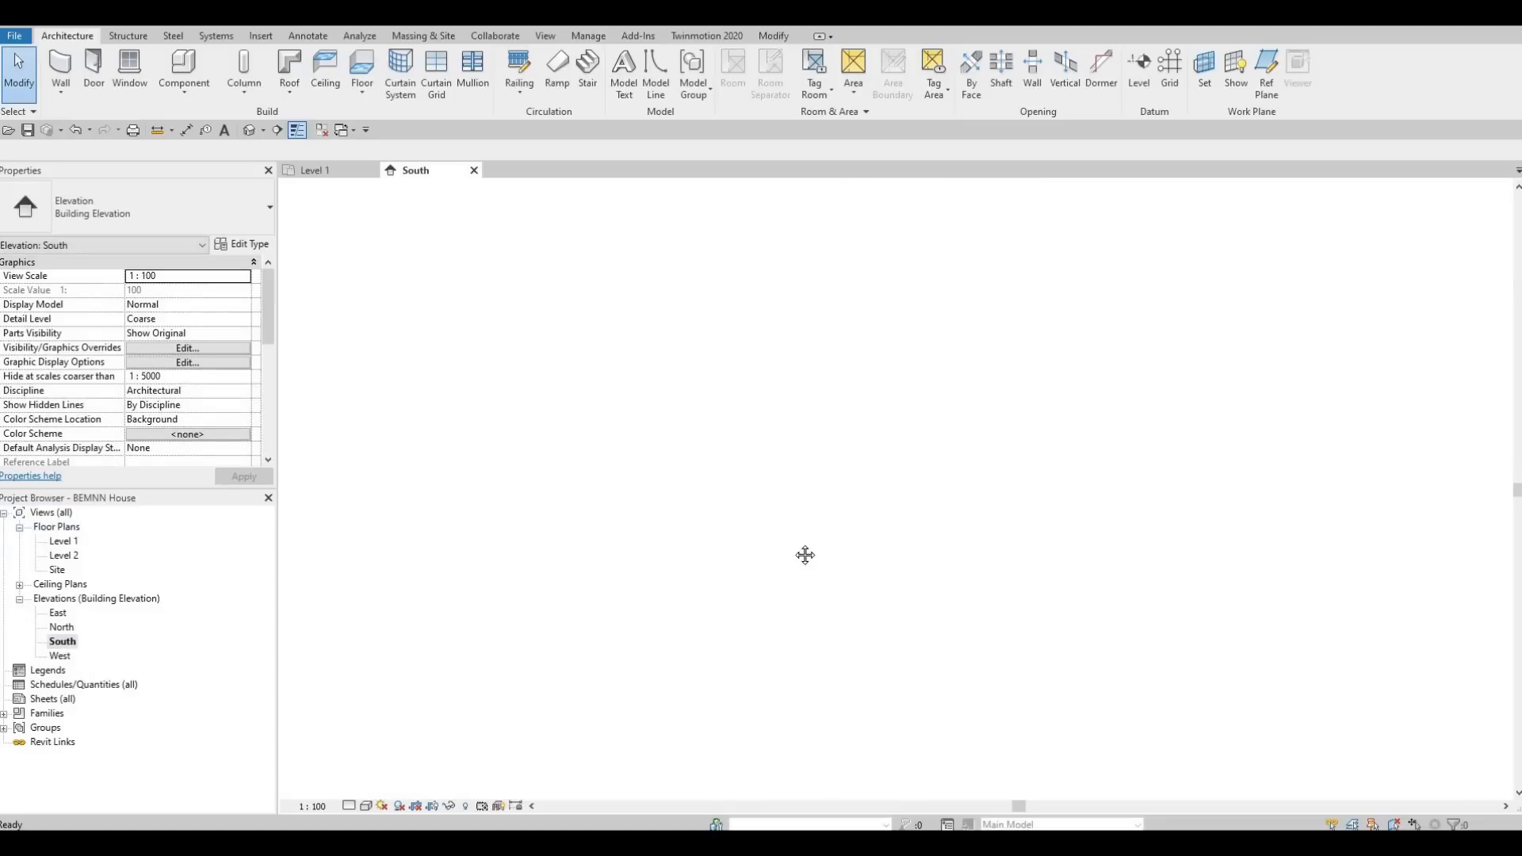
{"action": "middle_click_drag", "start_coordinate": [928, 566], "coordinate": [951, 586]}
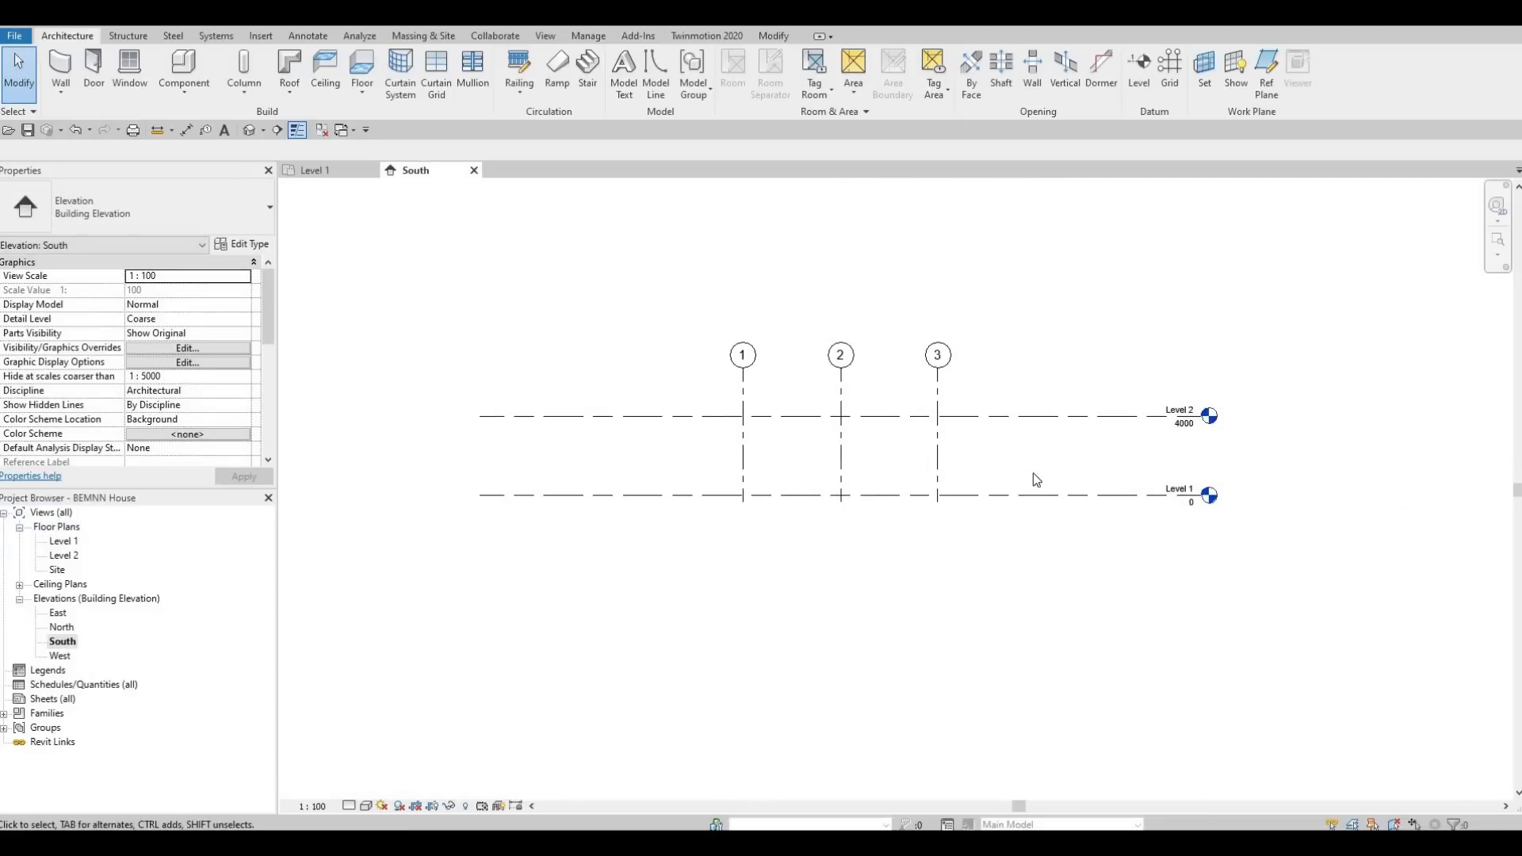
Raise the aligned bubble ends of grids 1 to 3 well above Level 2 in the South elevation.
{"action": "scroll", "coordinate": [1033, 474], "scroll_direction": "up", "scroll_amount": 2}
{"action": "middle_click_drag", "start_coordinate": [1308, 539], "coordinate": [1346, 566]}
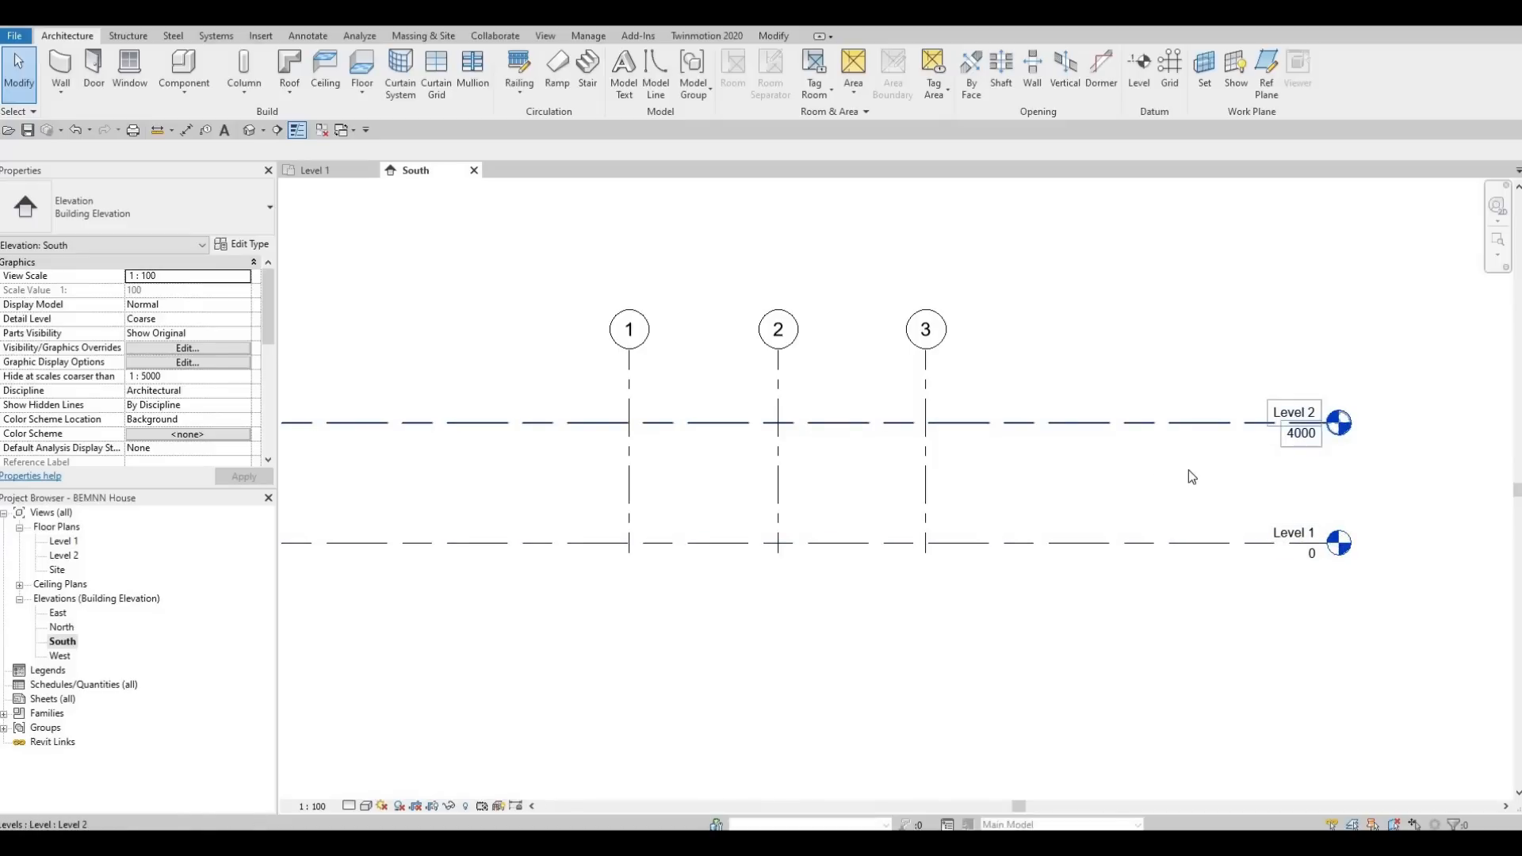
{"action": "scroll", "coordinate": [1086, 456], "scroll_direction": "down", "scroll_amount": 3}
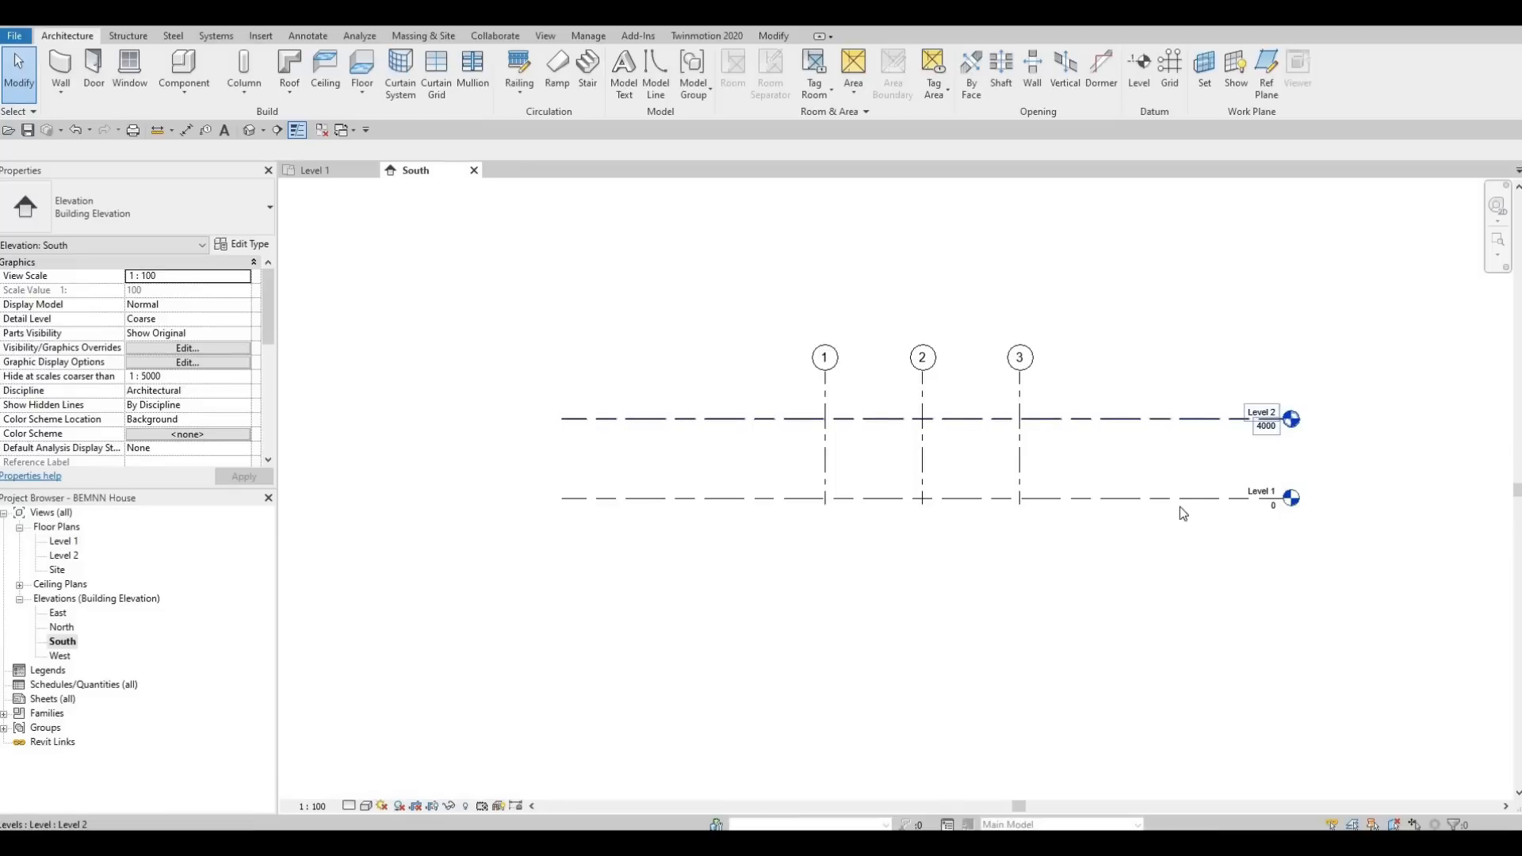
{"action": "left_click", "coordinate": [1020, 385]}
{"action": "left_click_drag", "start_coordinate": [1021, 261], "coordinate": [1020, 261]}
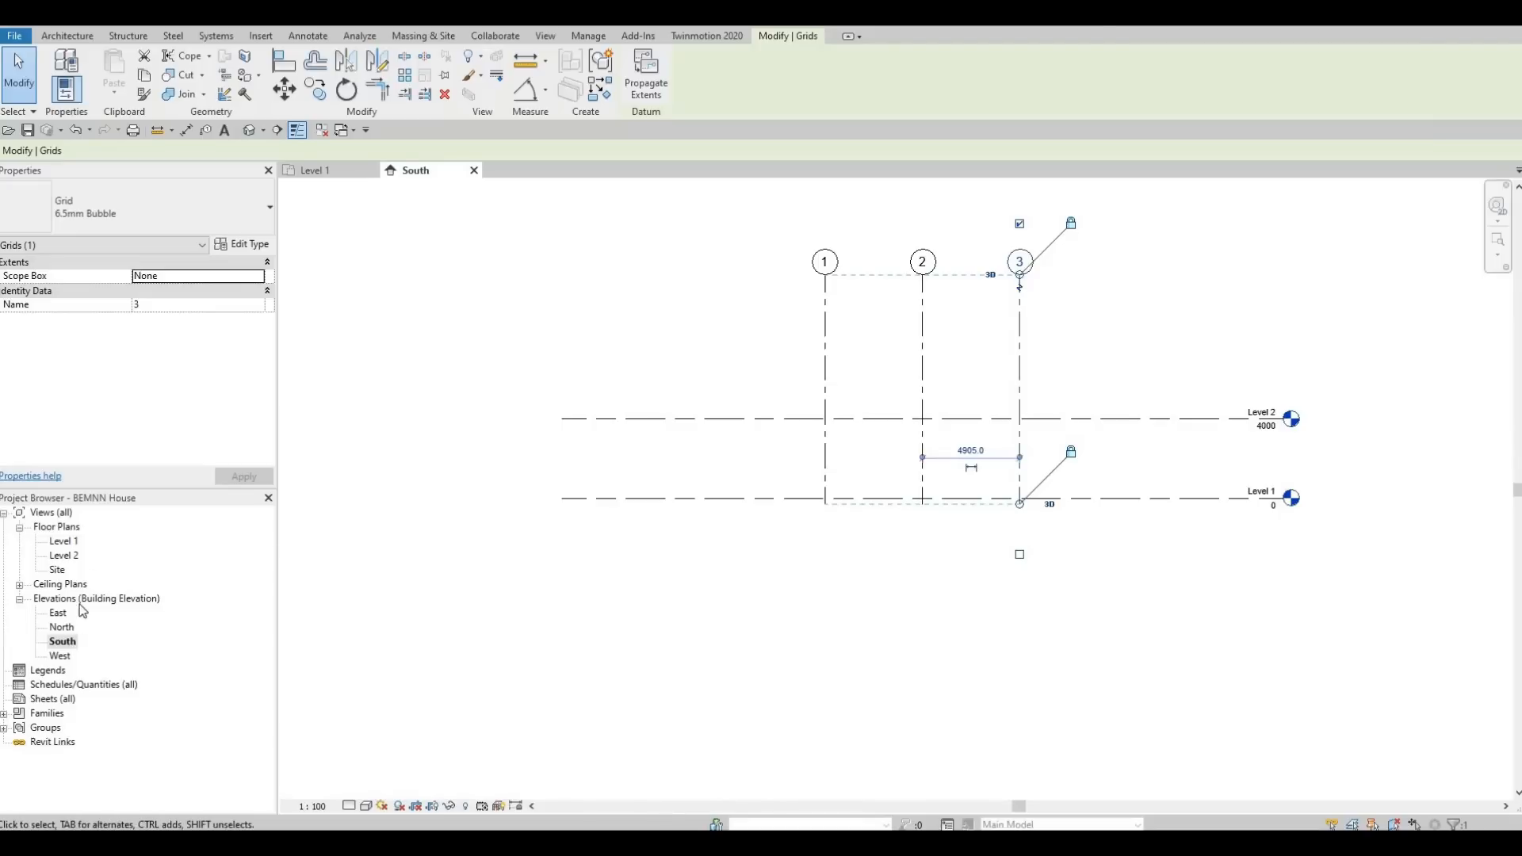
Compare the grids on the Level 2 and Level 1 plans, close the Level 2 plan and return to the South elevation.
{"action": "double_click", "coordinate": [65, 556]}
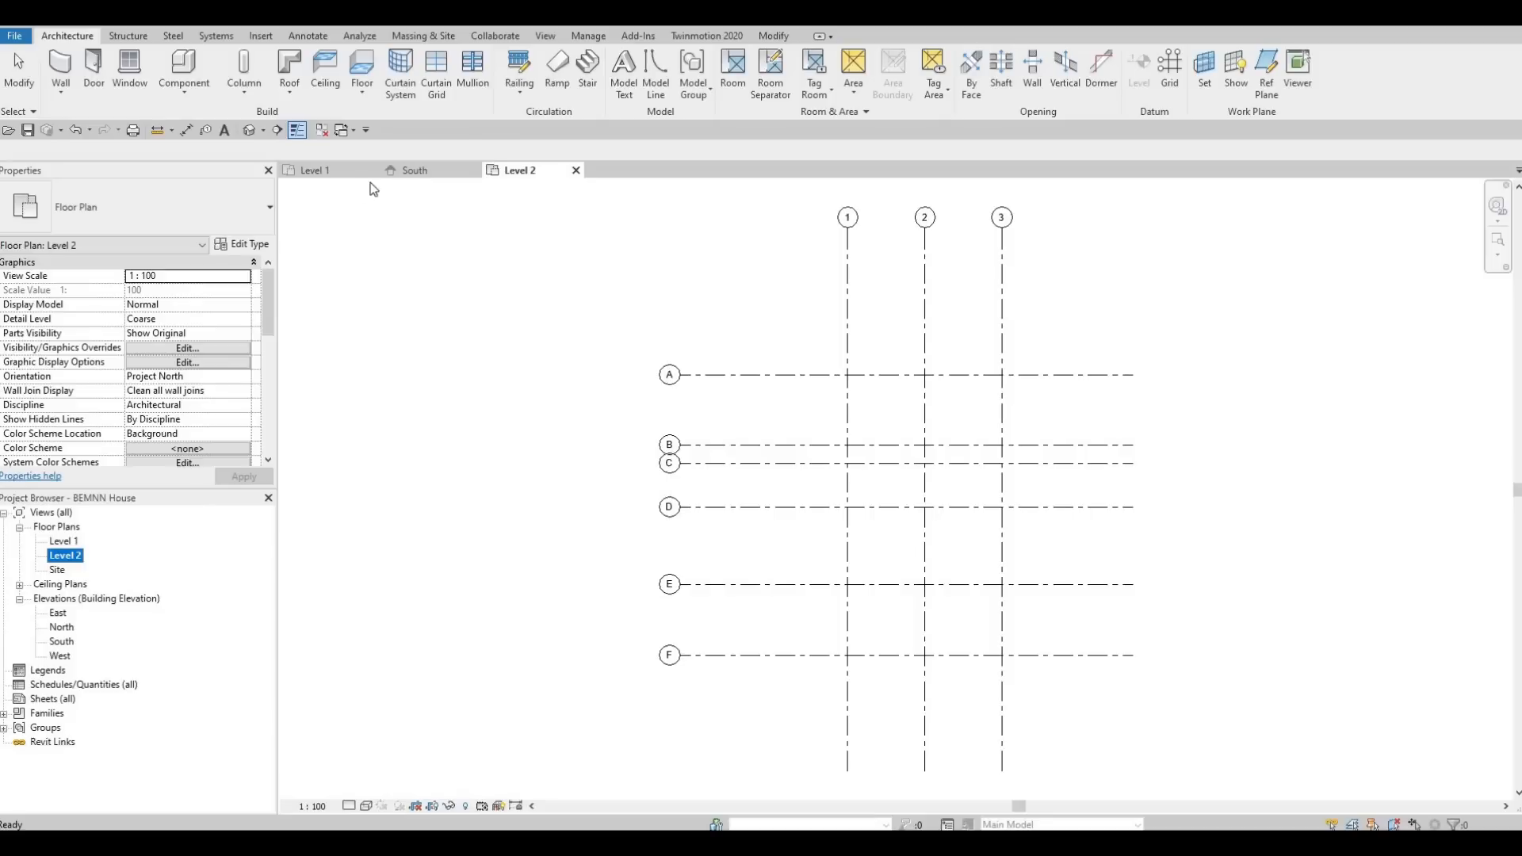
{"action": "left_click", "coordinate": [344, 178]}
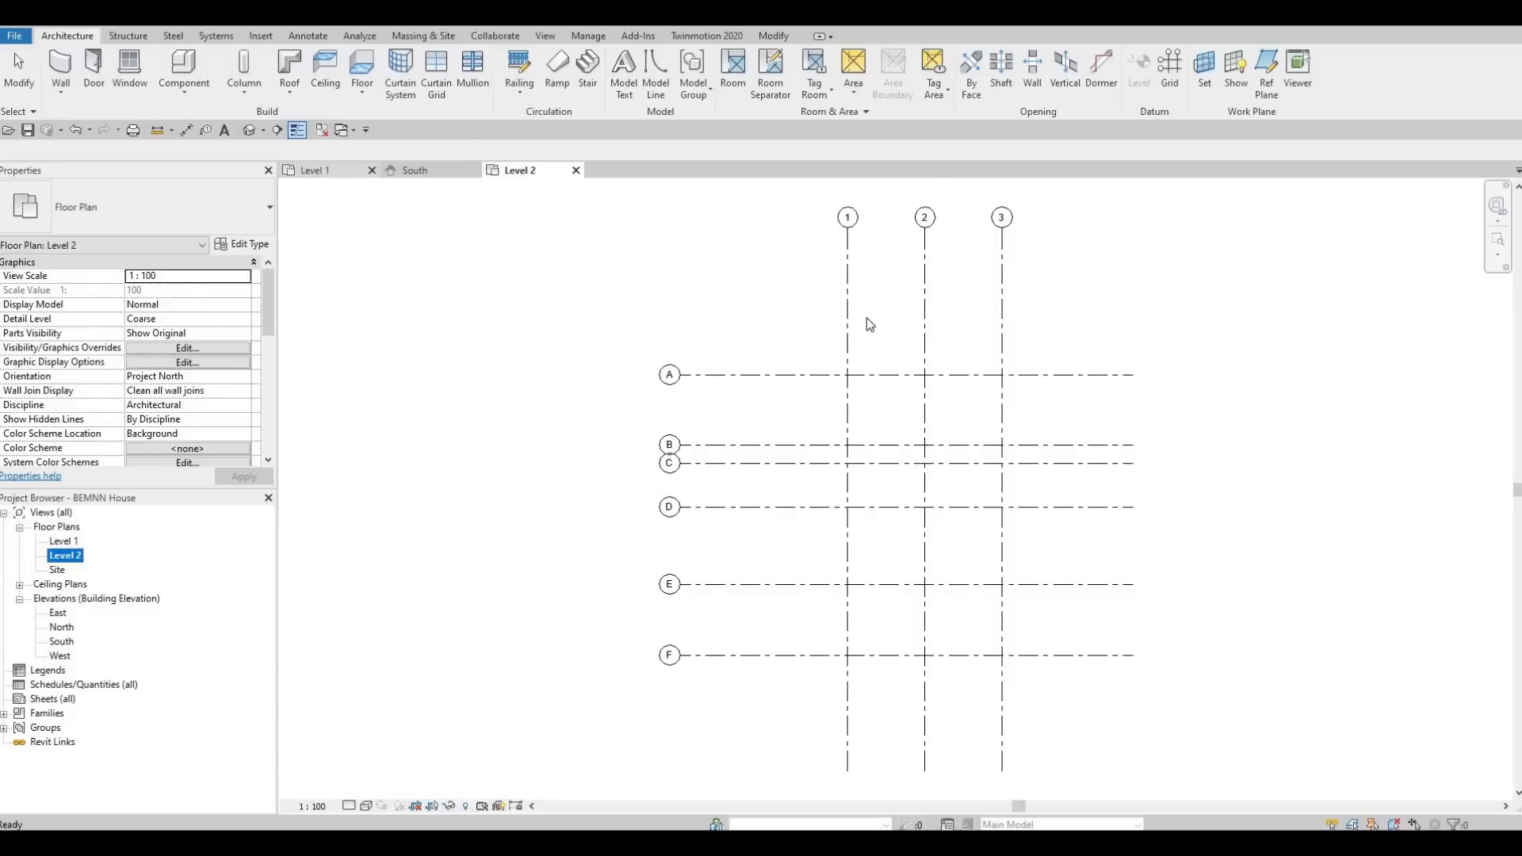
{"action": "left_click", "coordinate": [527, 173]}
{"action": "left_click", "coordinate": [575, 170]}
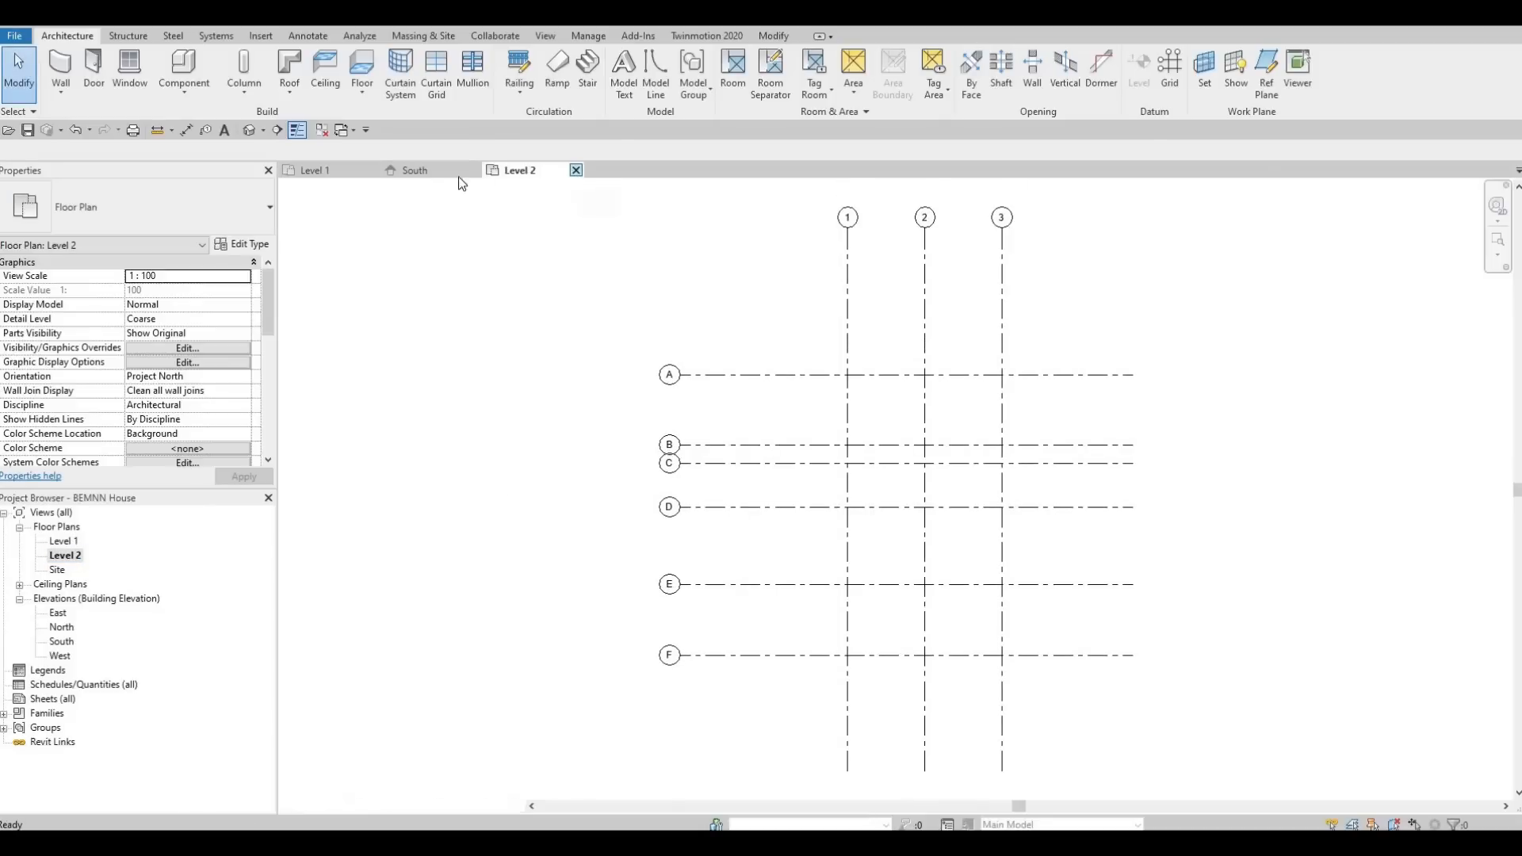
{"action": "left_click", "coordinate": [447, 169]}
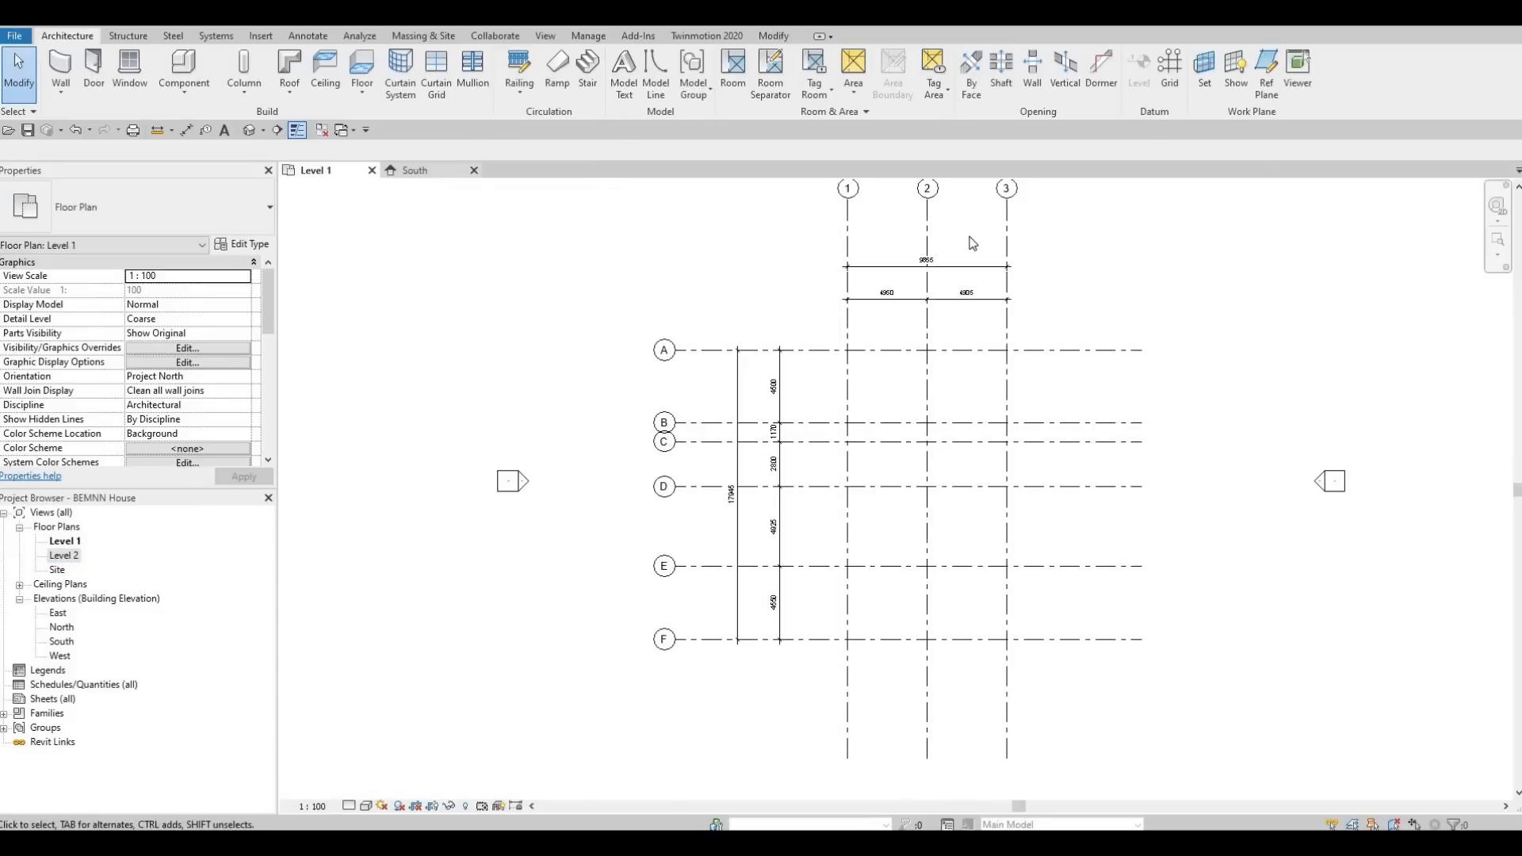
Lower the aligned bubble ends of grids 1 to 3 below the Level 2 line and check the Level 2 plan.
{"action": "left_click", "coordinate": [1020, 296]}
{"action": "left_click_drag", "start_coordinate": [1040, 429], "coordinate": [1023, 436]}
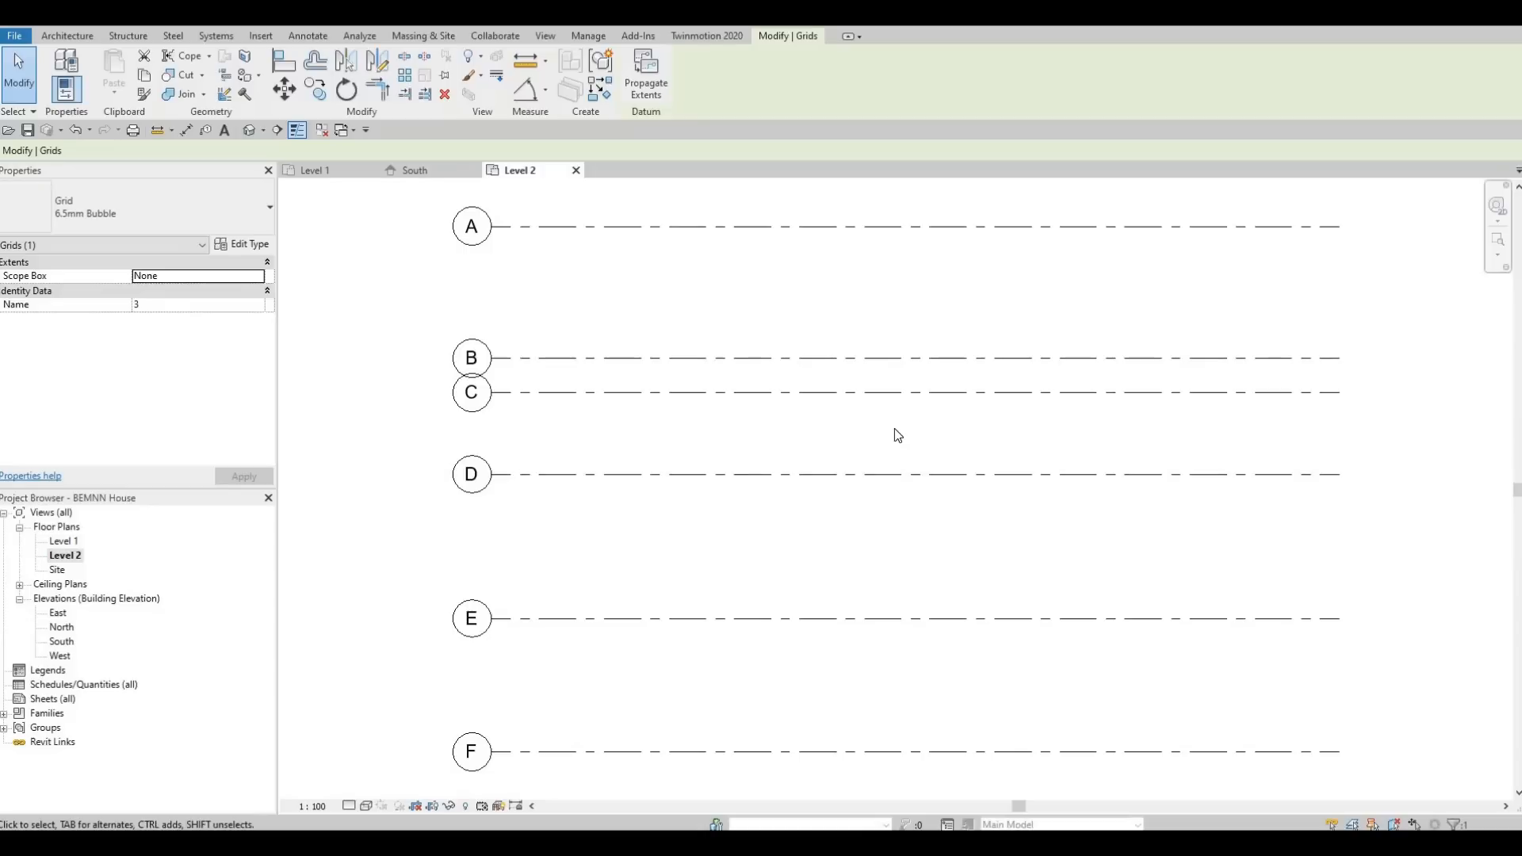
{"action": "scroll", "coordinate": [799, 490], "scroll_direction": "down", "scroll_amount": 2}
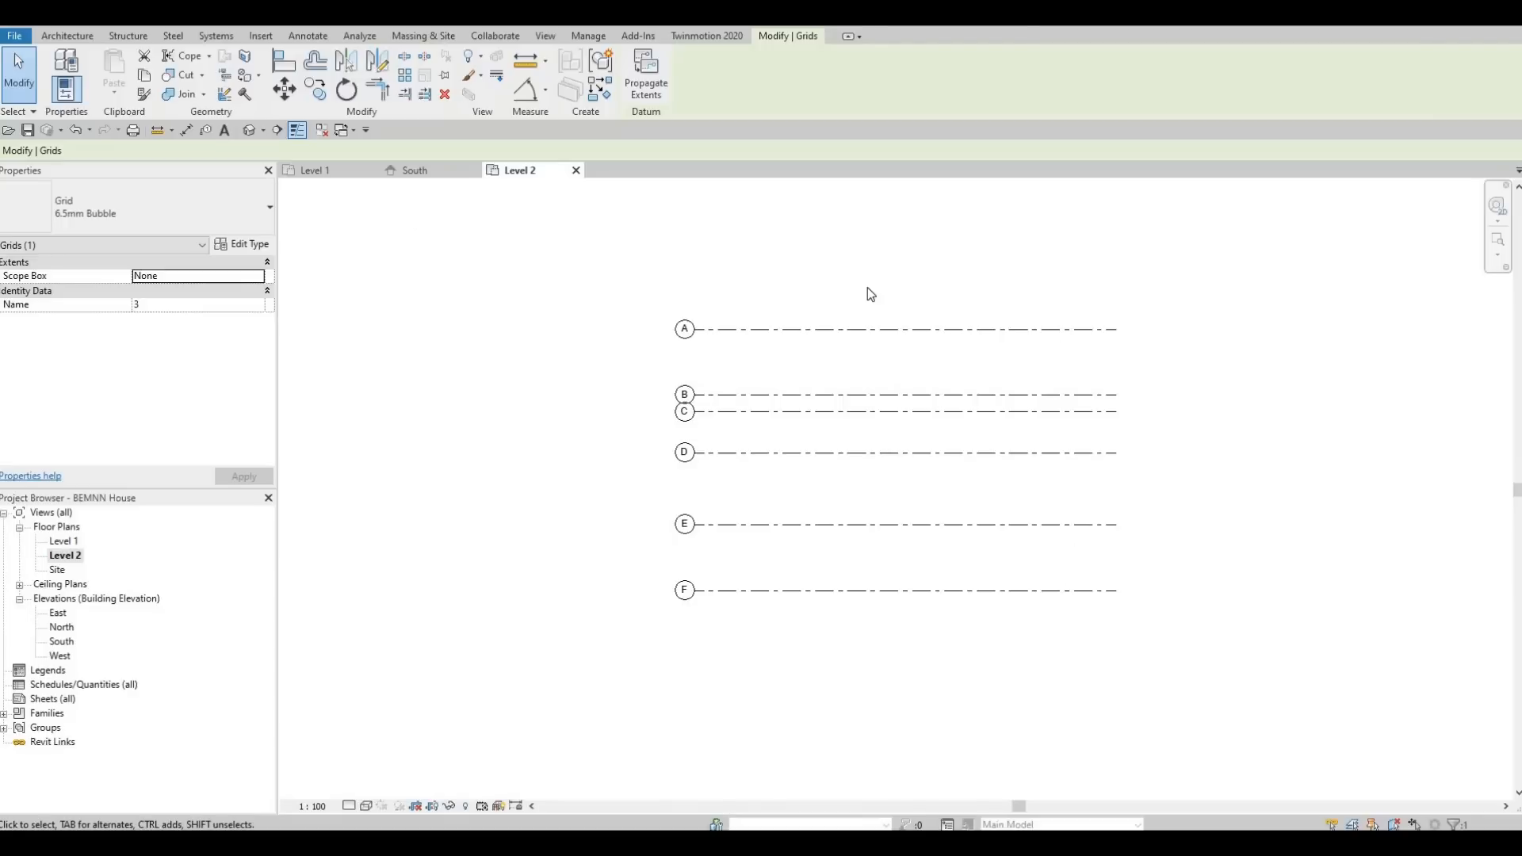
Return to the South elevation and pull the aligned bubble ends of grids 1 to 3 back up above Level 2.
{"action": "left_click", "coordinate": [414, 173]}
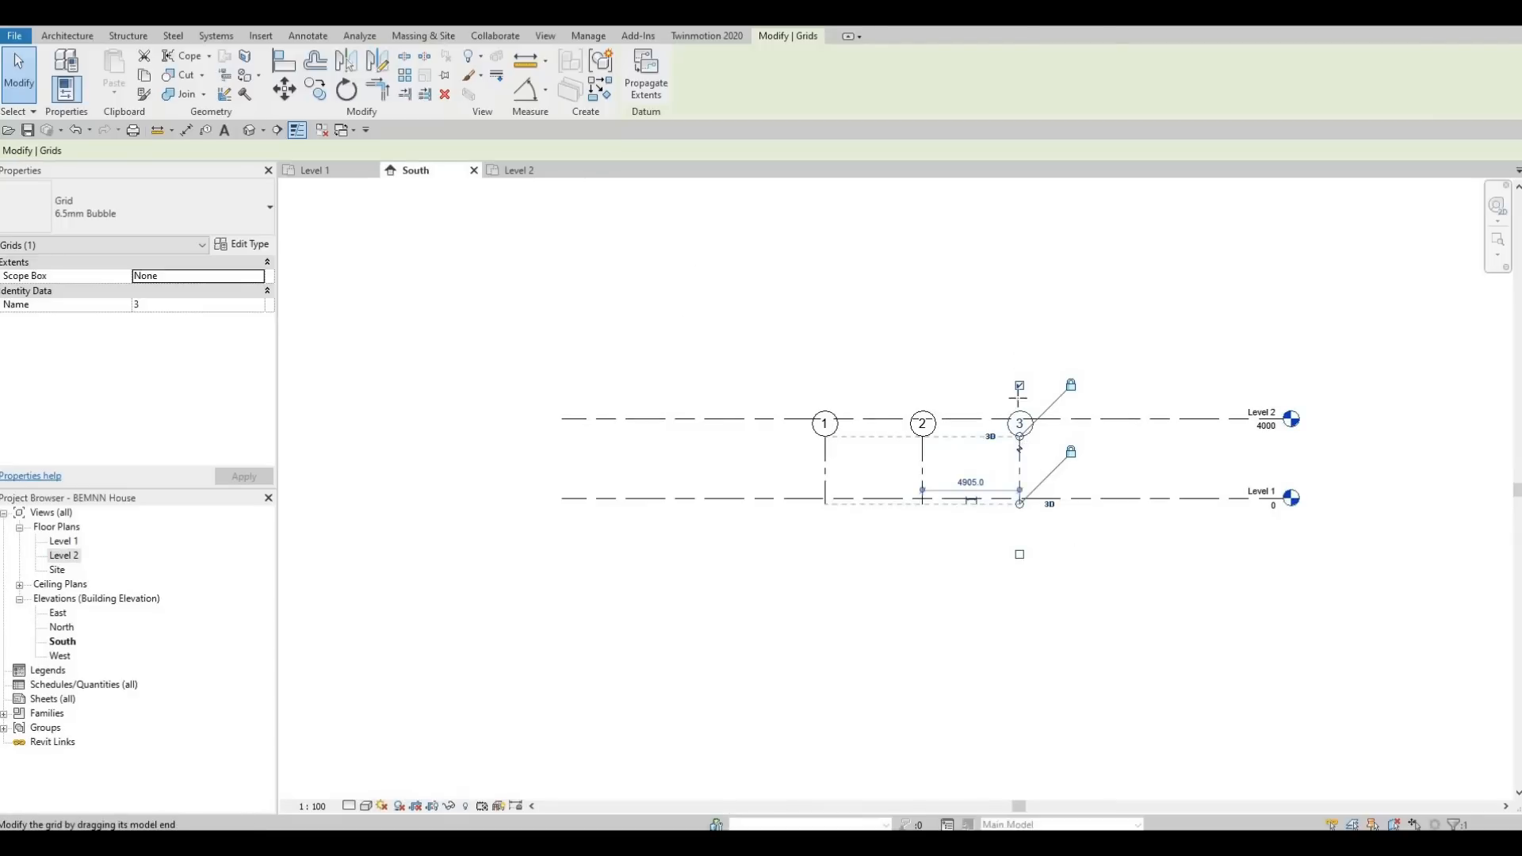
{"action": "left_click_drag", "start_coordinate": [1020, 436], "coordinate": [1021, 288]}
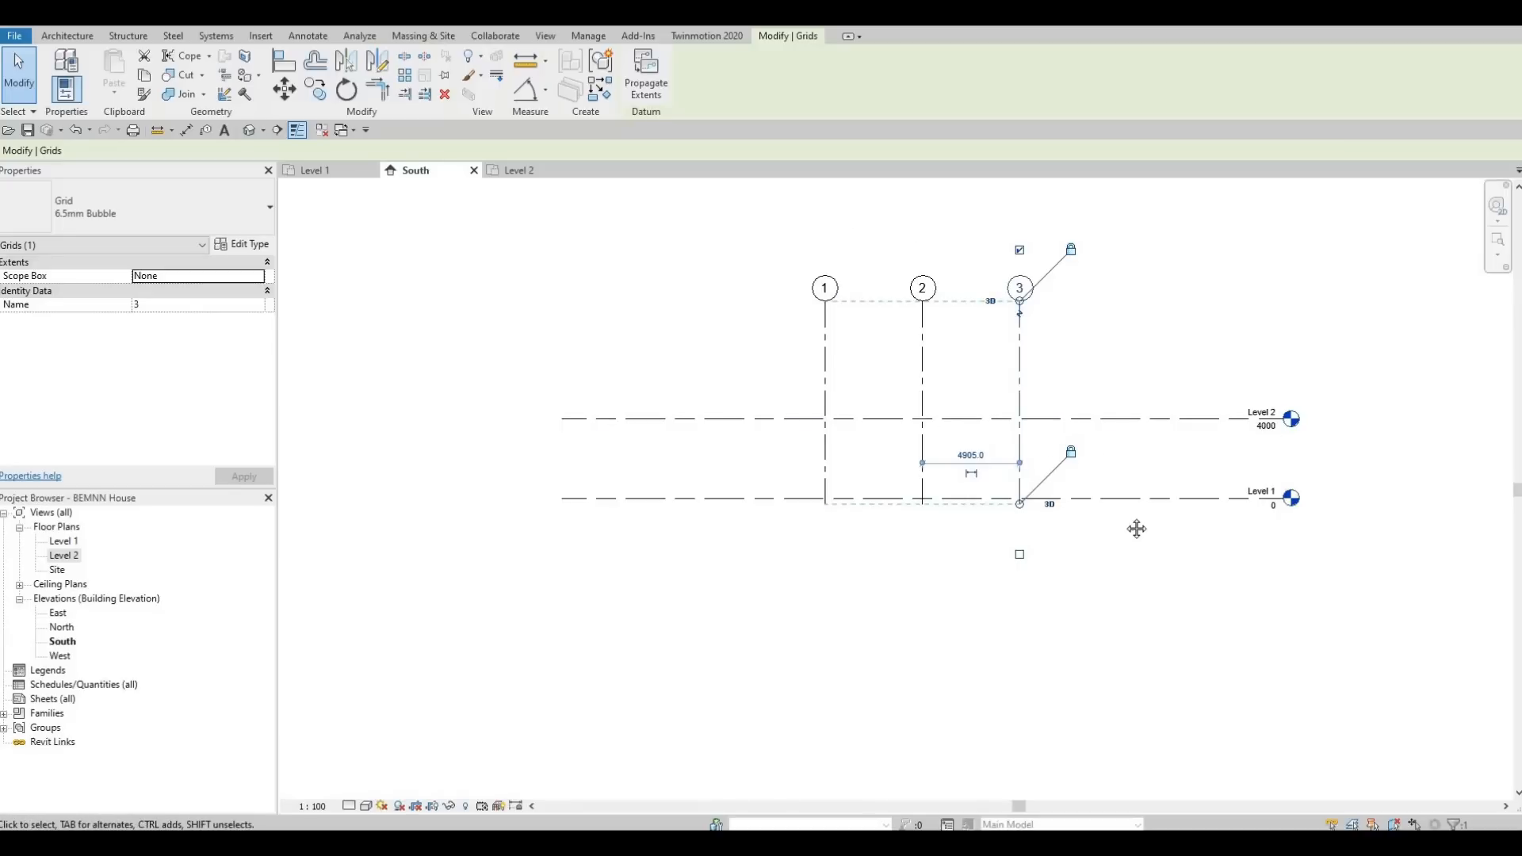
{"action": "scroll", "coordinate": [1142, 512], "scroll_direction": "up", "scroll_amount": 2}
{"action": "scroll", "coordinate": [1075, 511], "scroll_direction": "down", "scroll_amount": 2}
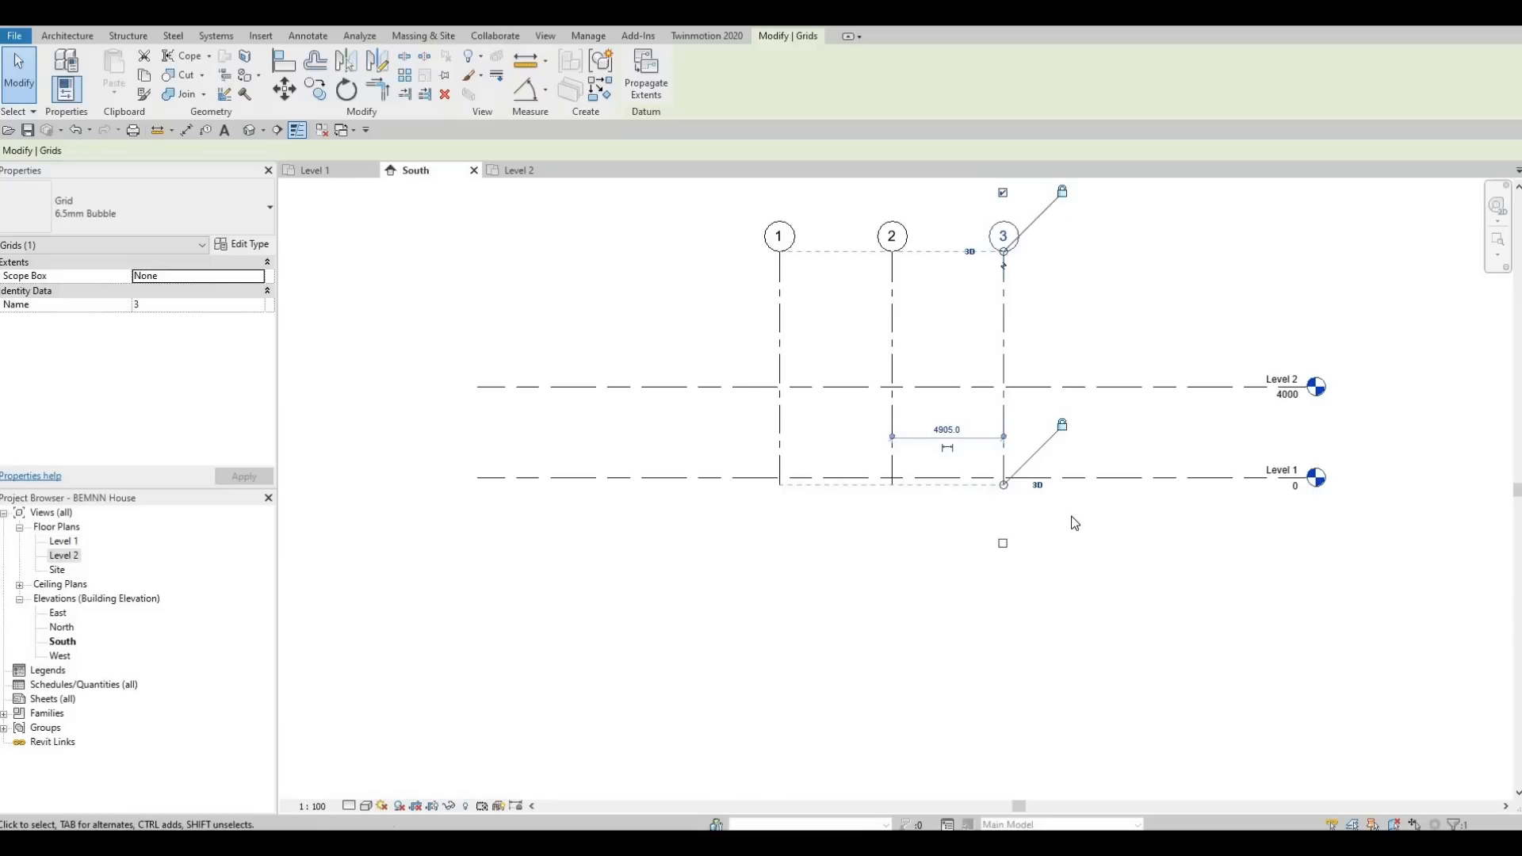
Draw a new level about 1300 mm below Level 1 in the South elevation, aligned with both ends of the existing levels.
{"action": "middle_click_drag", "start_coordinate": [1072, 517], "coordinate": [1074, 533]}
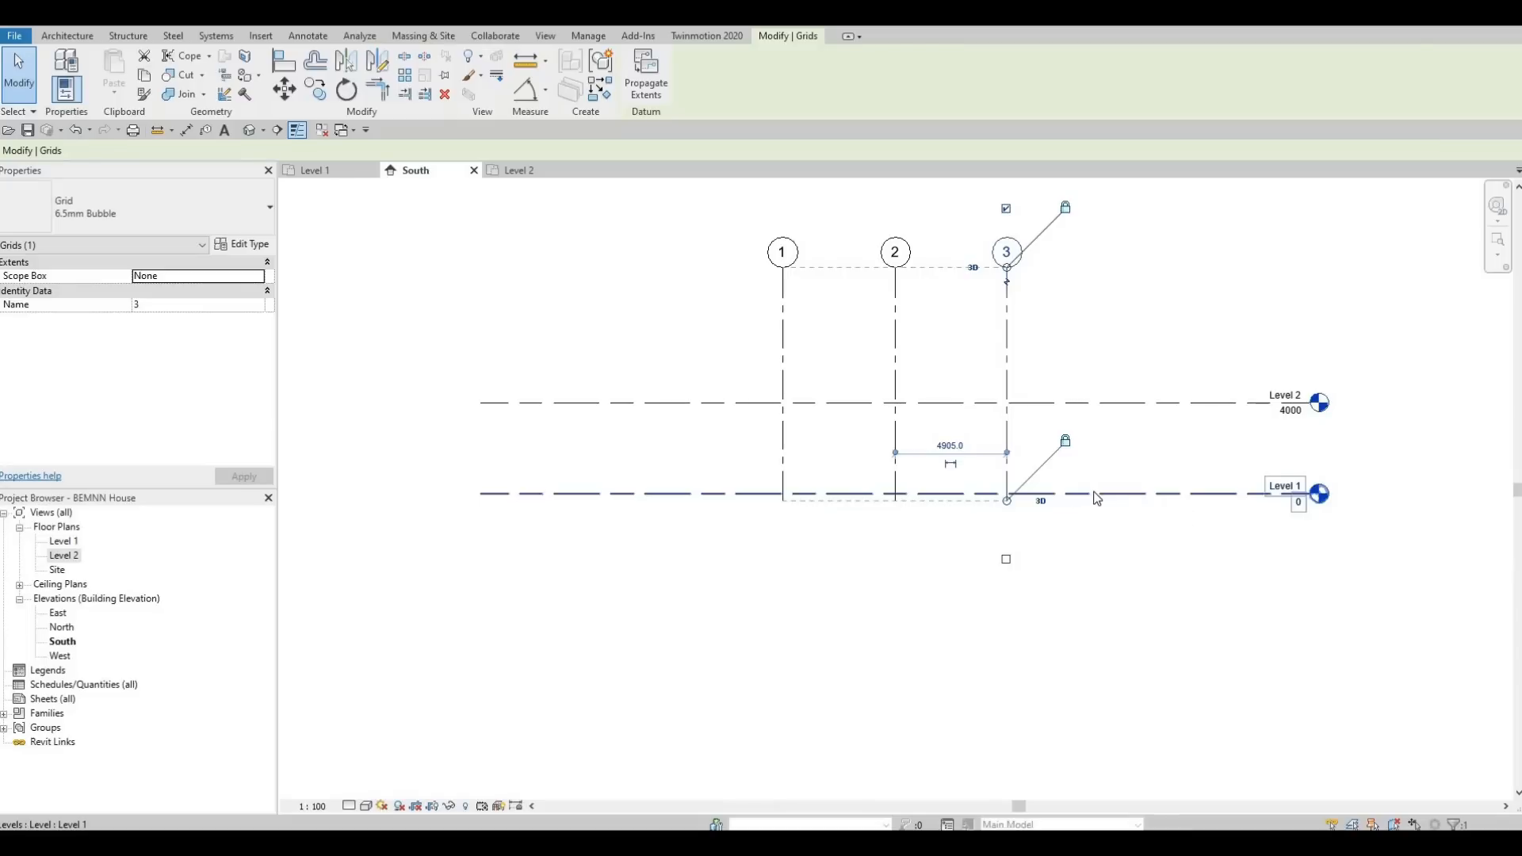
{"action": "left_click", "coordinate": [1078, 494]}
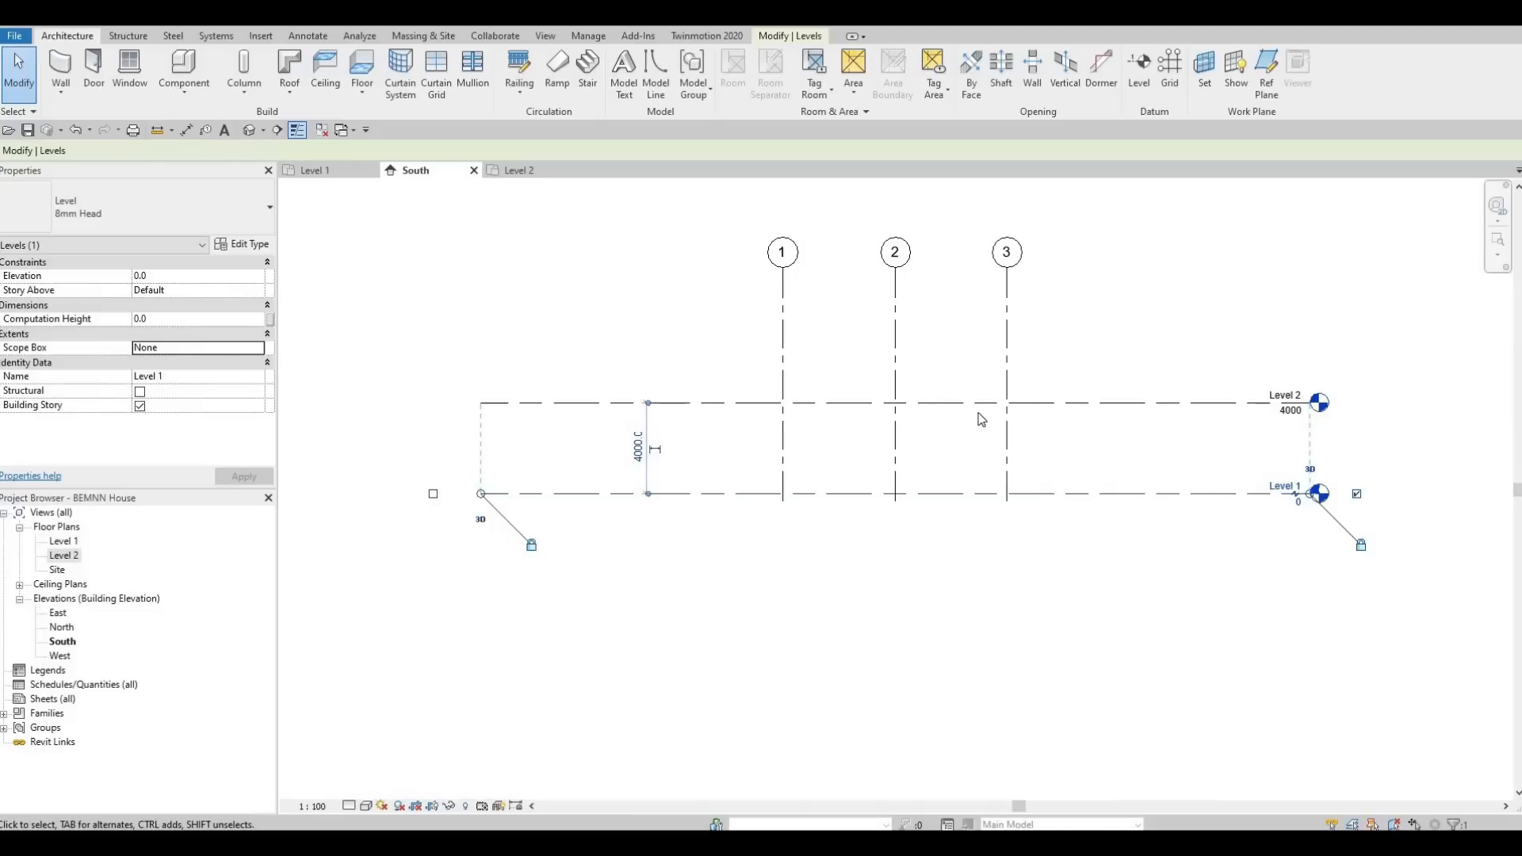
{"action": "key", "text": "l"}
{"action": "key", "text": "l"}
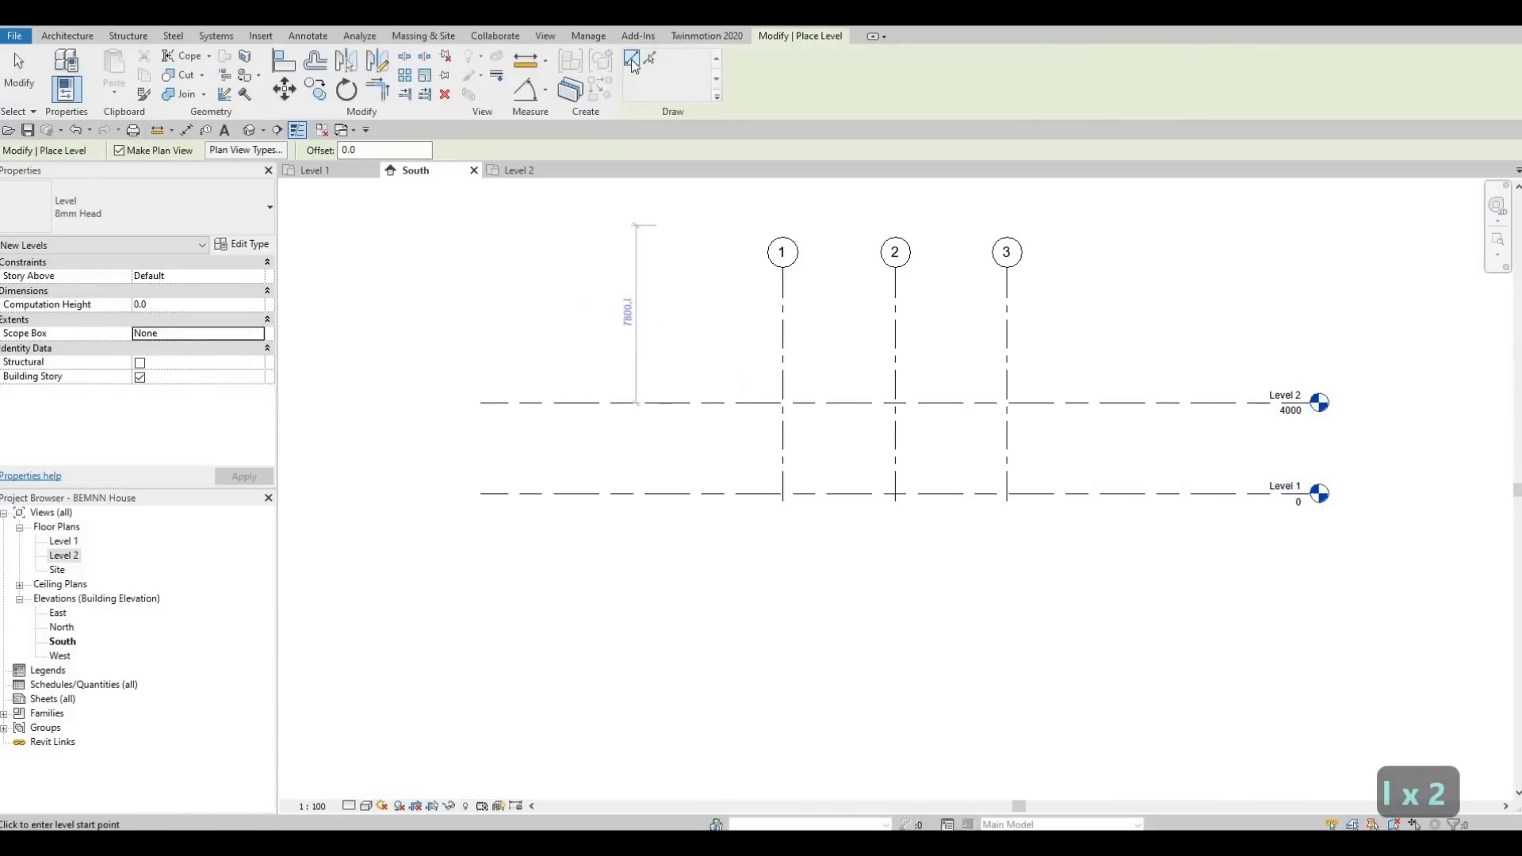
{"action": "left_click", "coordinate": [482, 523]}
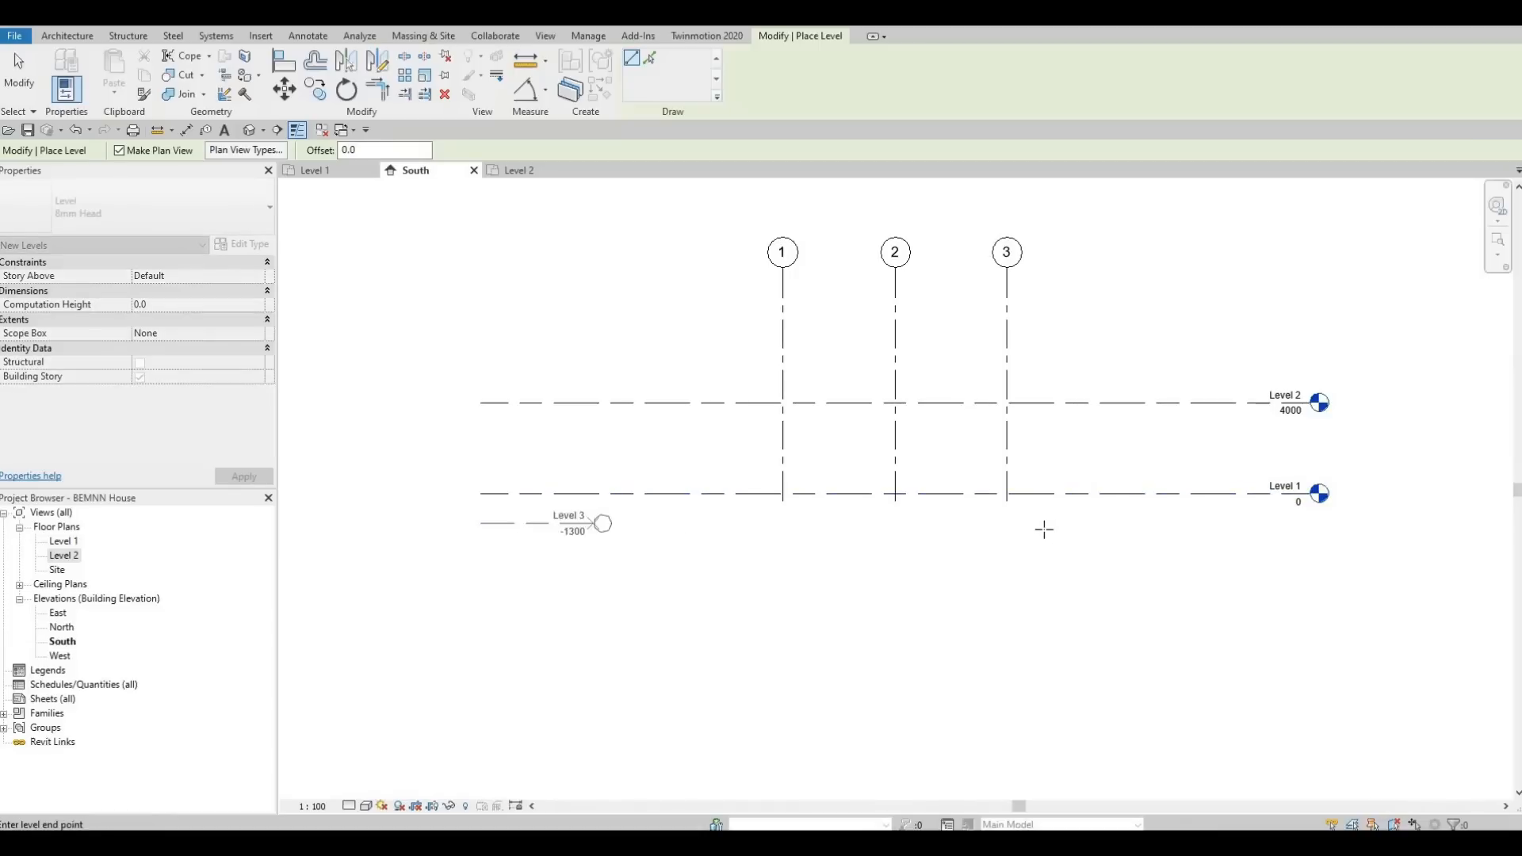
{"action": "left_click", "coordinate": [1305, 554]}
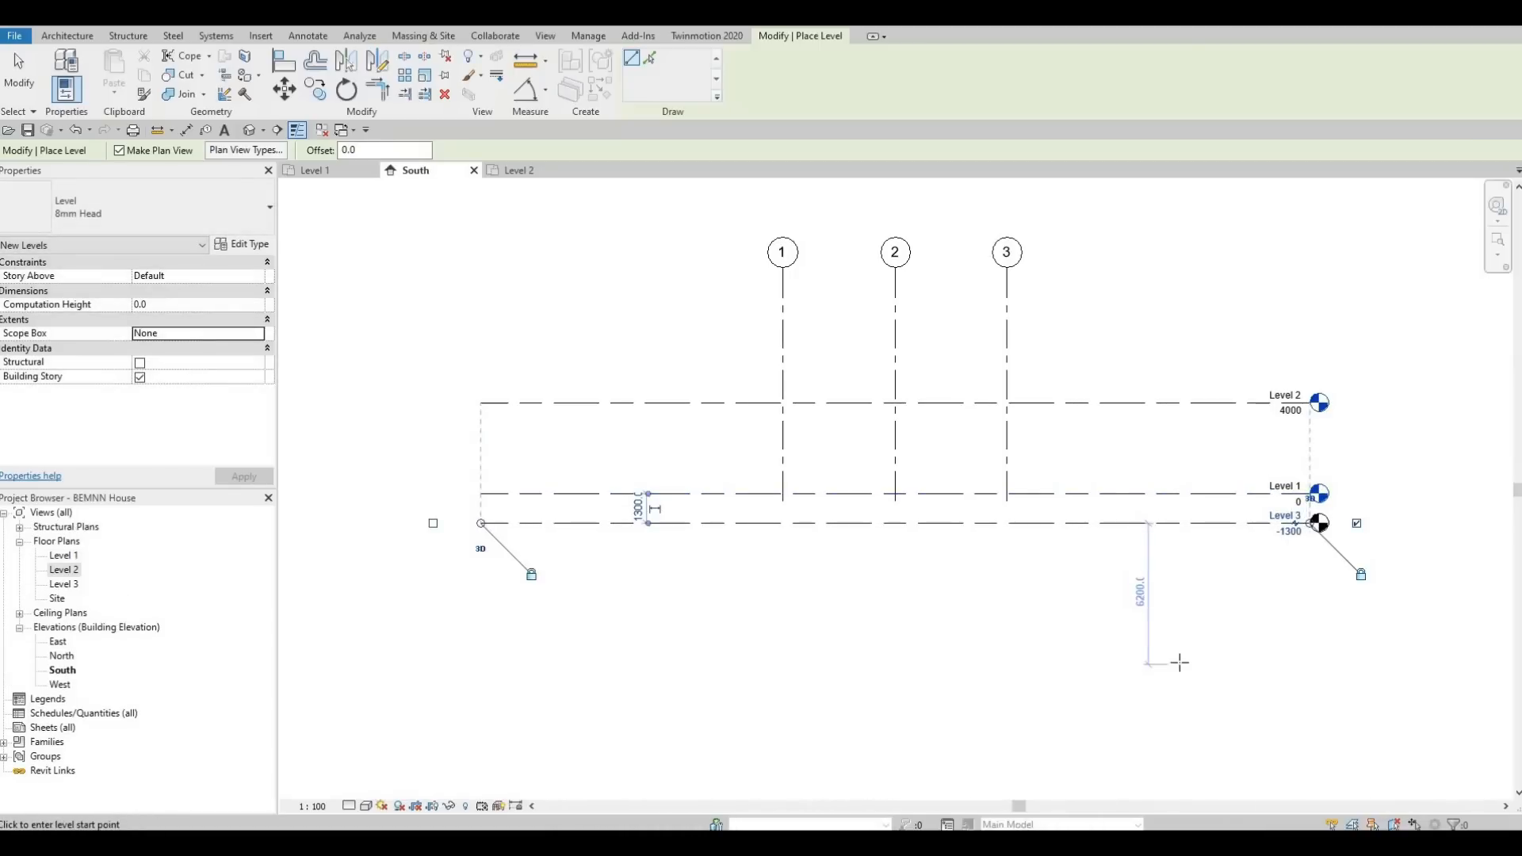
{"action": "key", "text": "Escape"}
{"action": "key", "text": "Escape"}
Set the new lowest level's elevation to -500.
{"action": "scroll", "coordinate": [1252, 558], "scroll_direction": "up", "scroll_amount": 2}
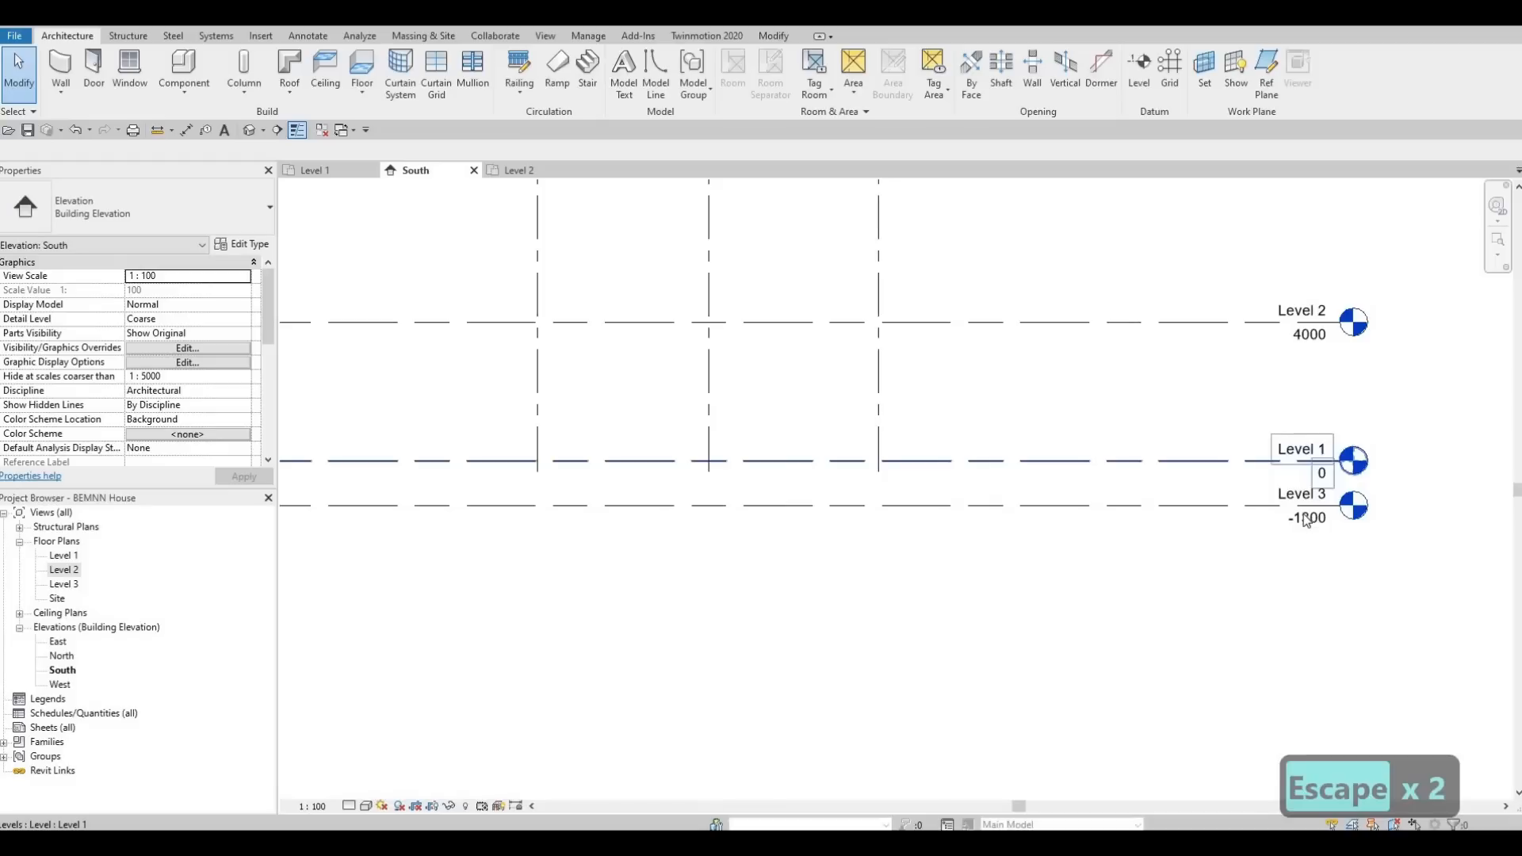
{"action": "double_click", "coordinate": [1306, 521]}
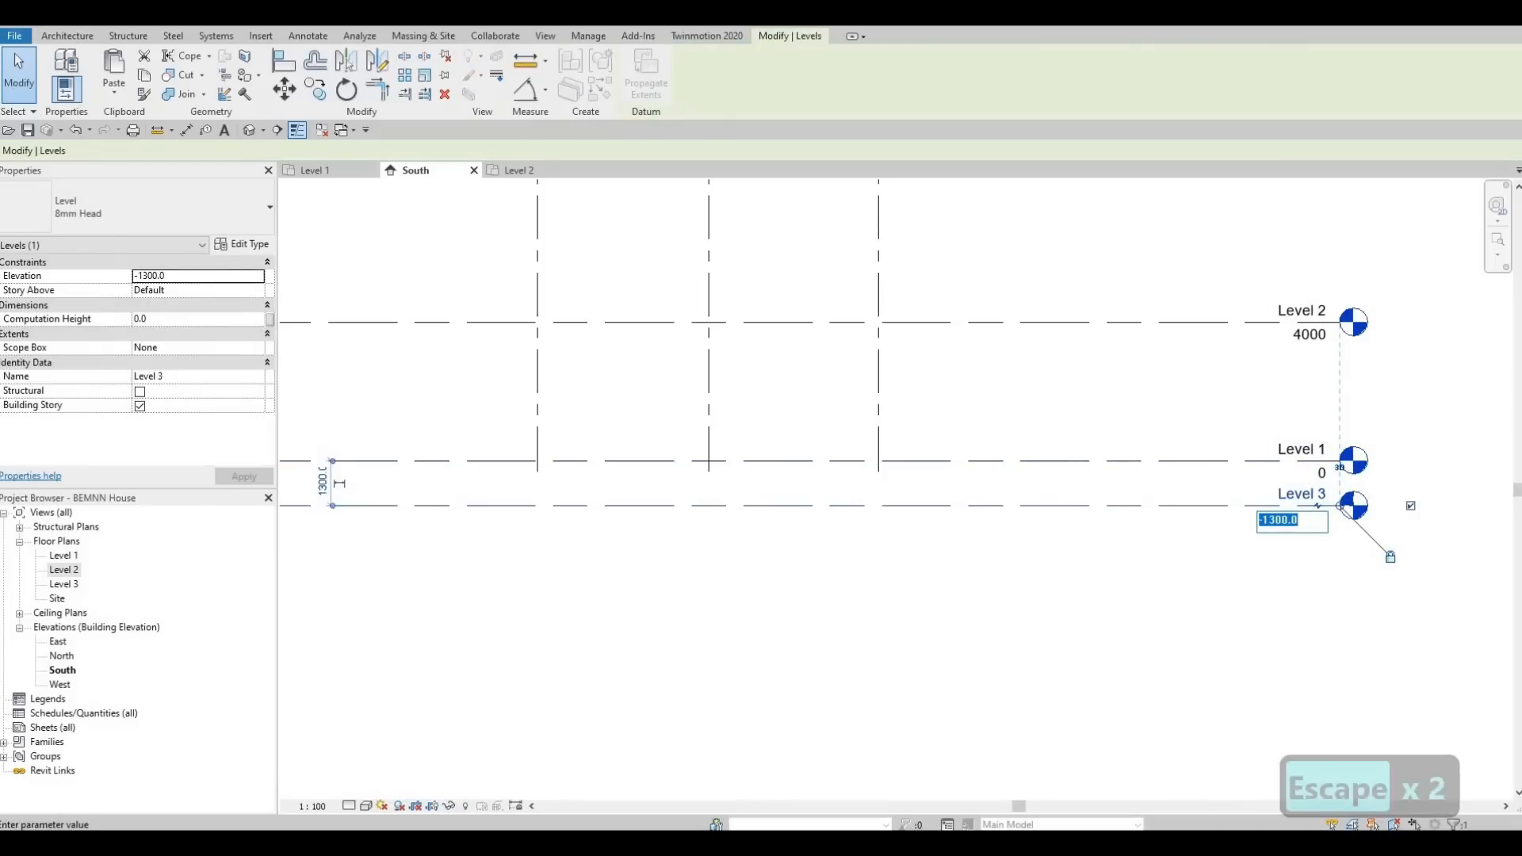
{"action": "type", "text": "-"}
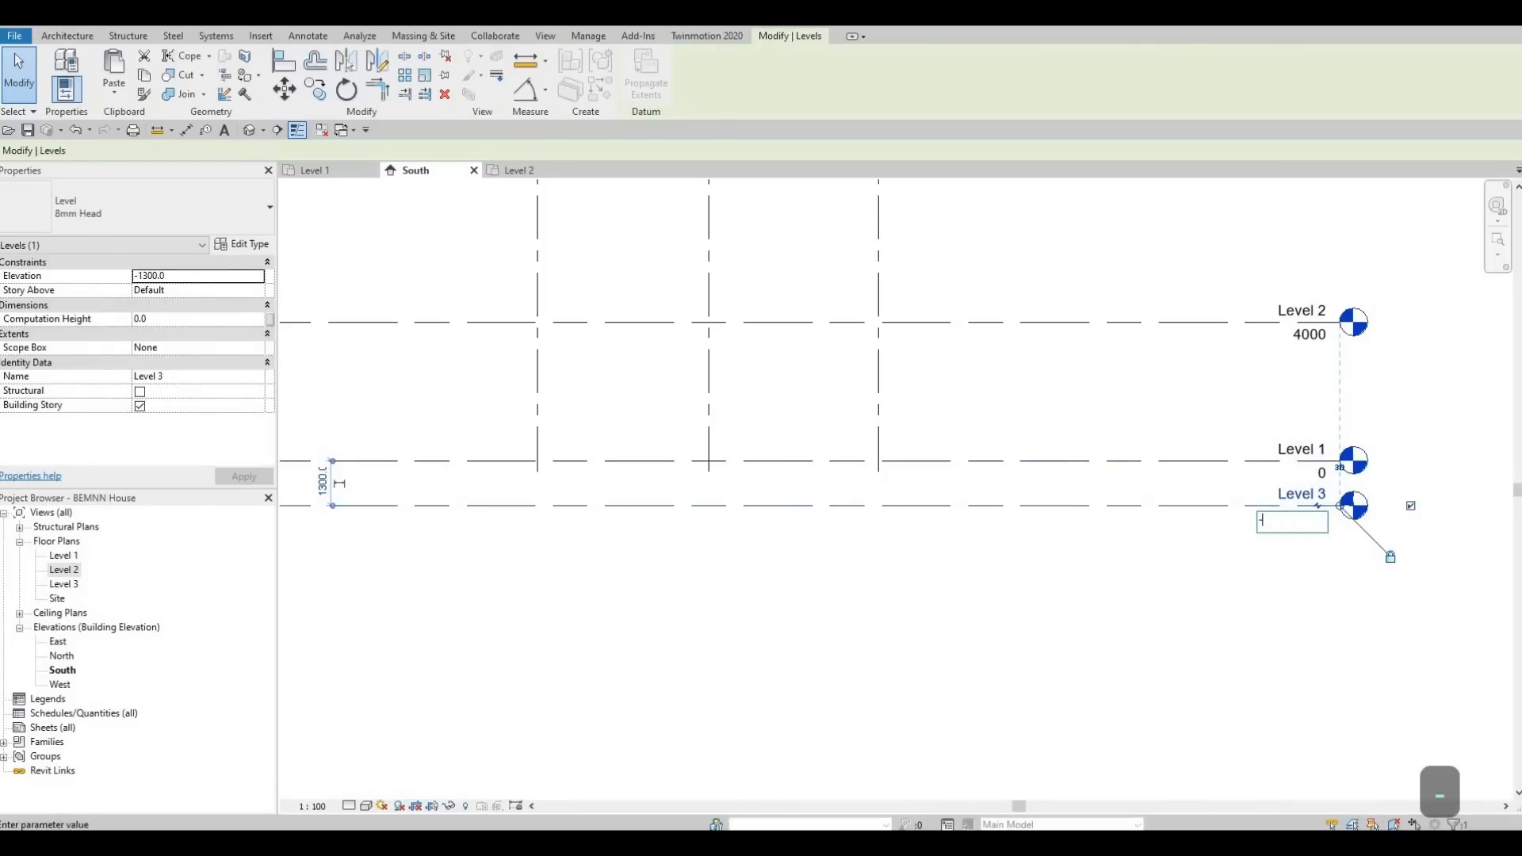
{"action": "type", "text": "500"}
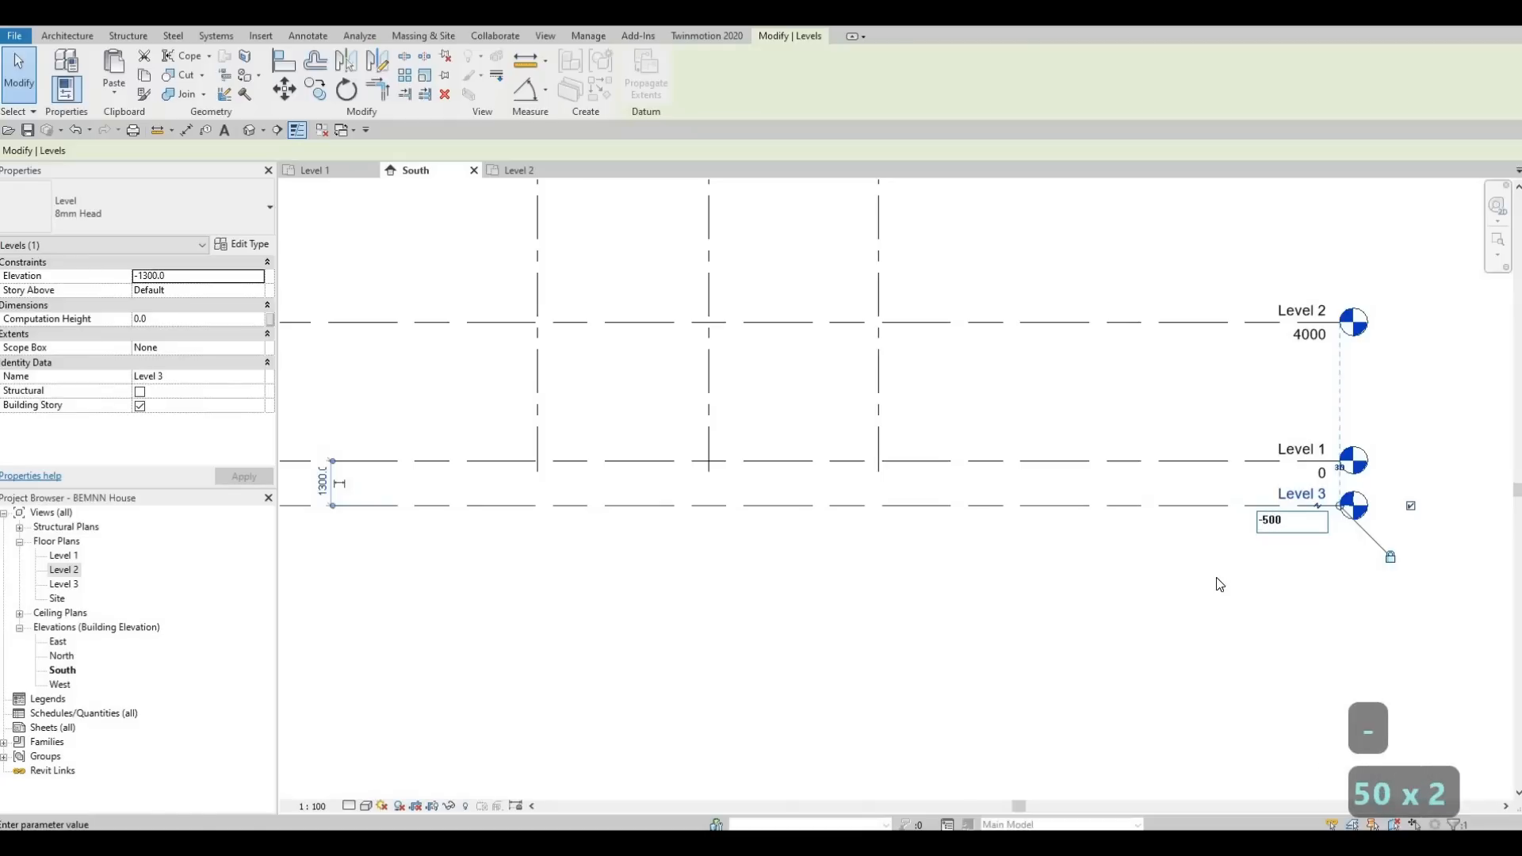
{"action": "key", "text": "Return"}
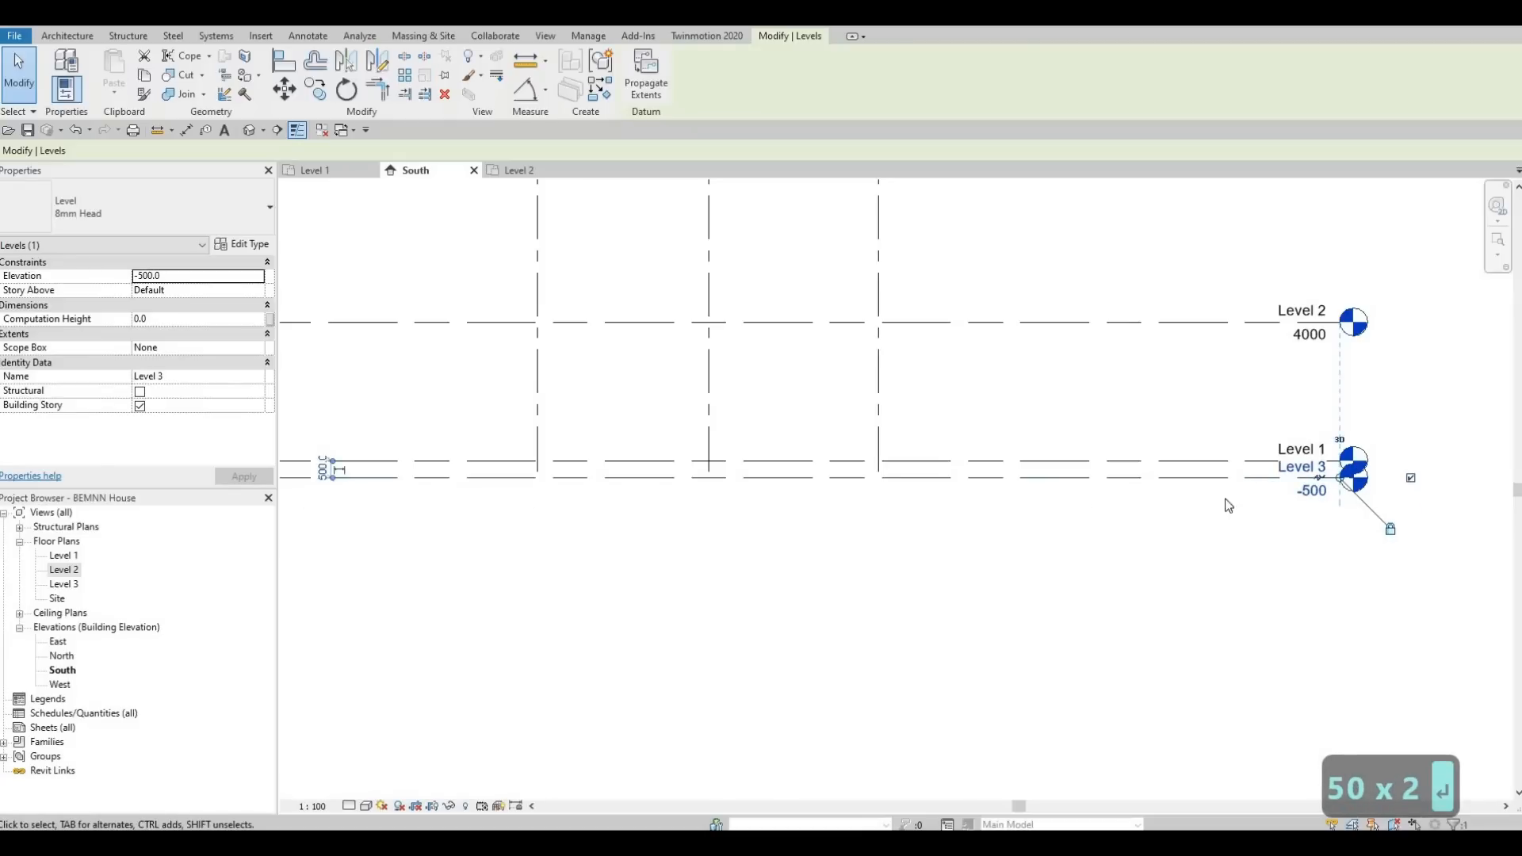
Rename the new lowest level as Ground Floor and rename its corresponding views as well.
{"action": "left_click", "coordinate": [1287, 468]}
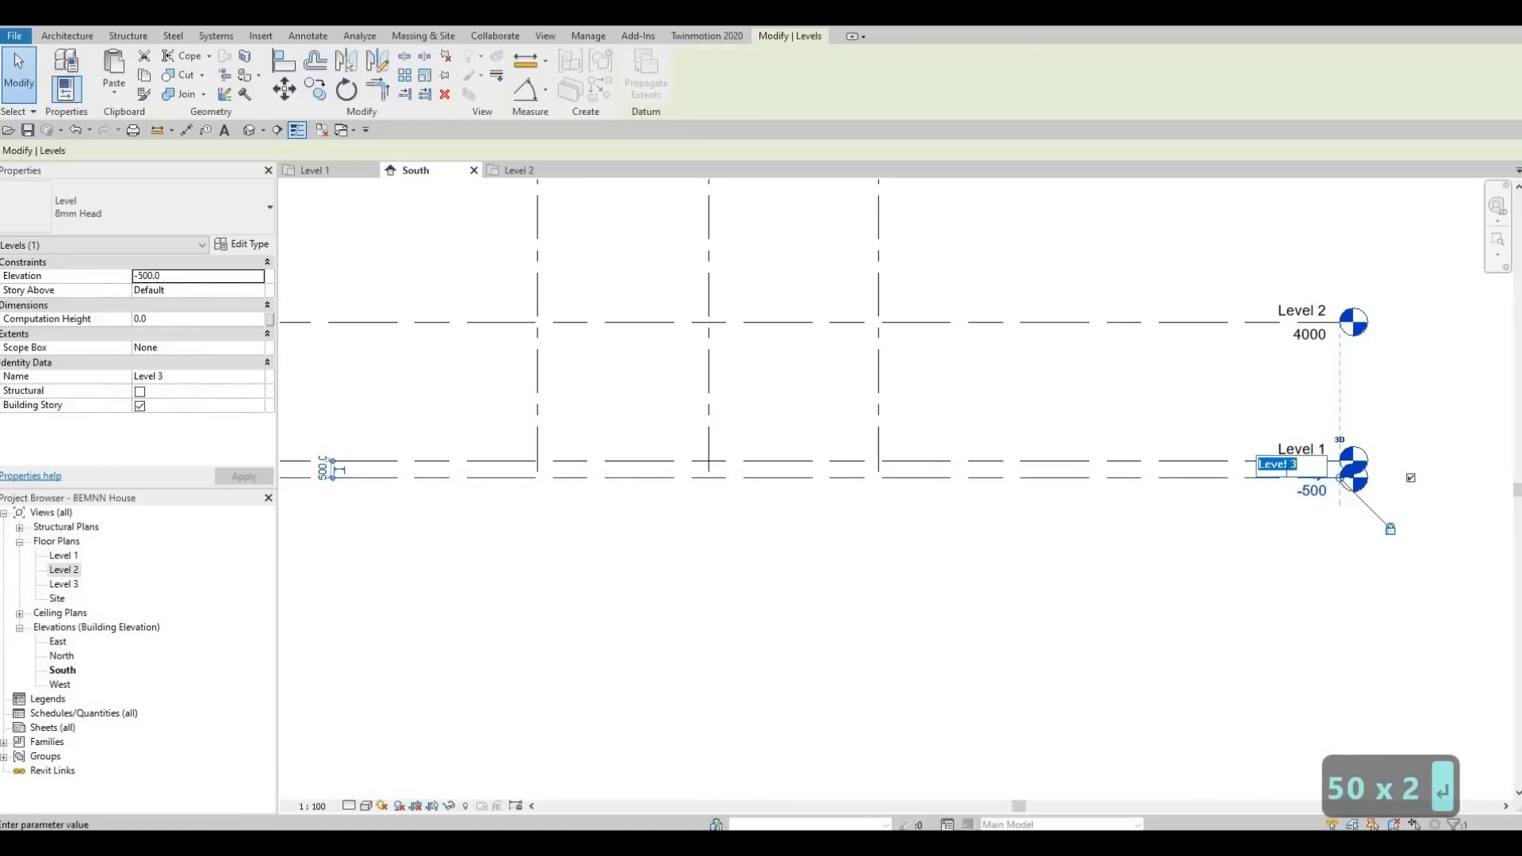
{"action": "type", "text": "ground"}
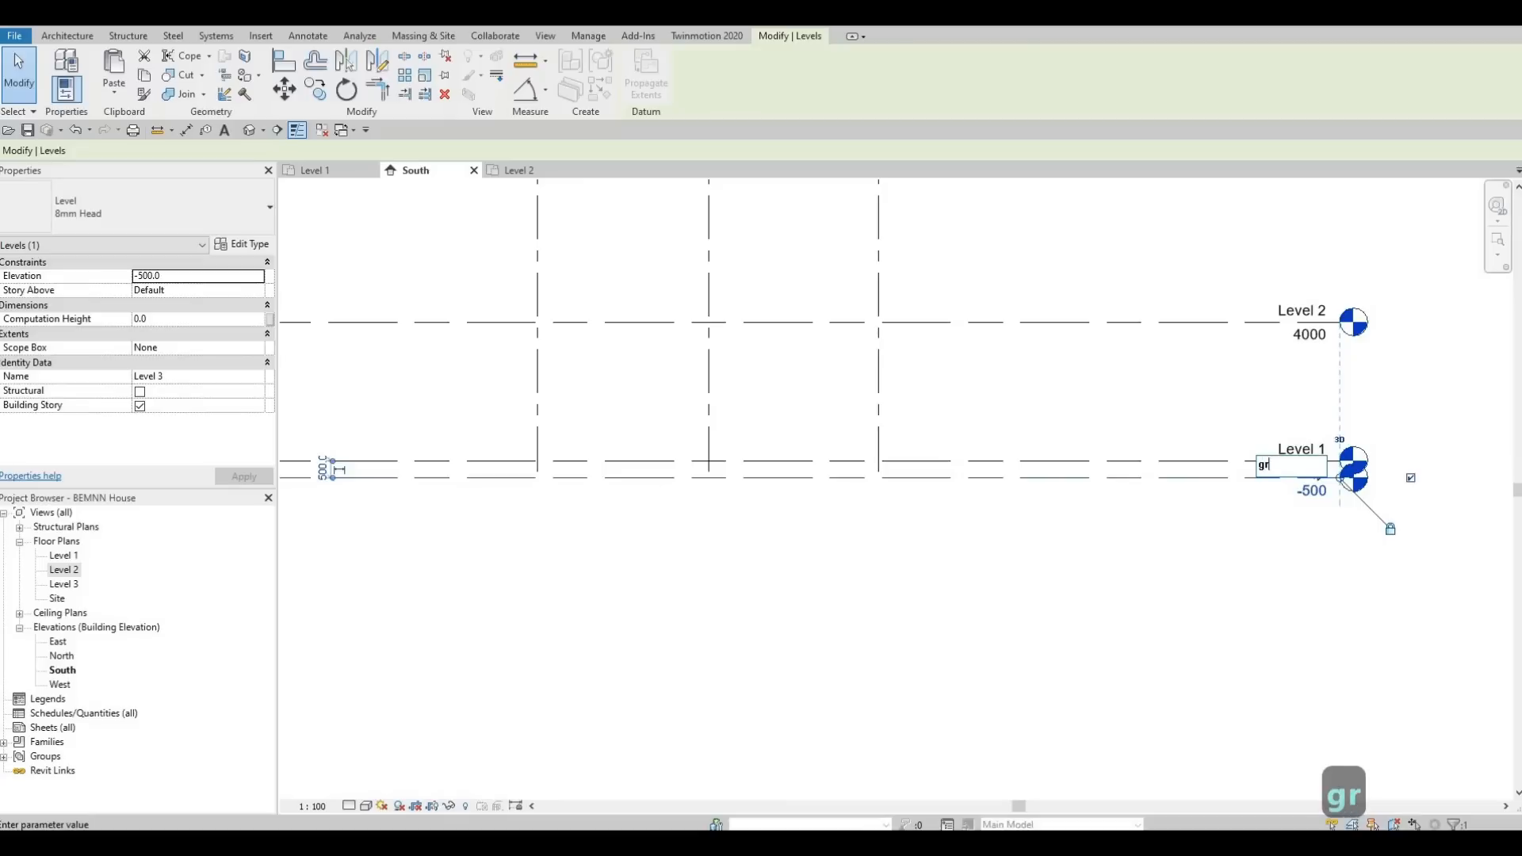
{"action": "key", "text": "BackSpace"}
{"action": "key", "text": "BackSpace"}
{"action": "key", "text": "BackSpace"}
{"action": "key", "text": "BackSpace"}
{"action": "key", "text": "BackSpace"}
{"action": "key", "text": "BackSpace"}
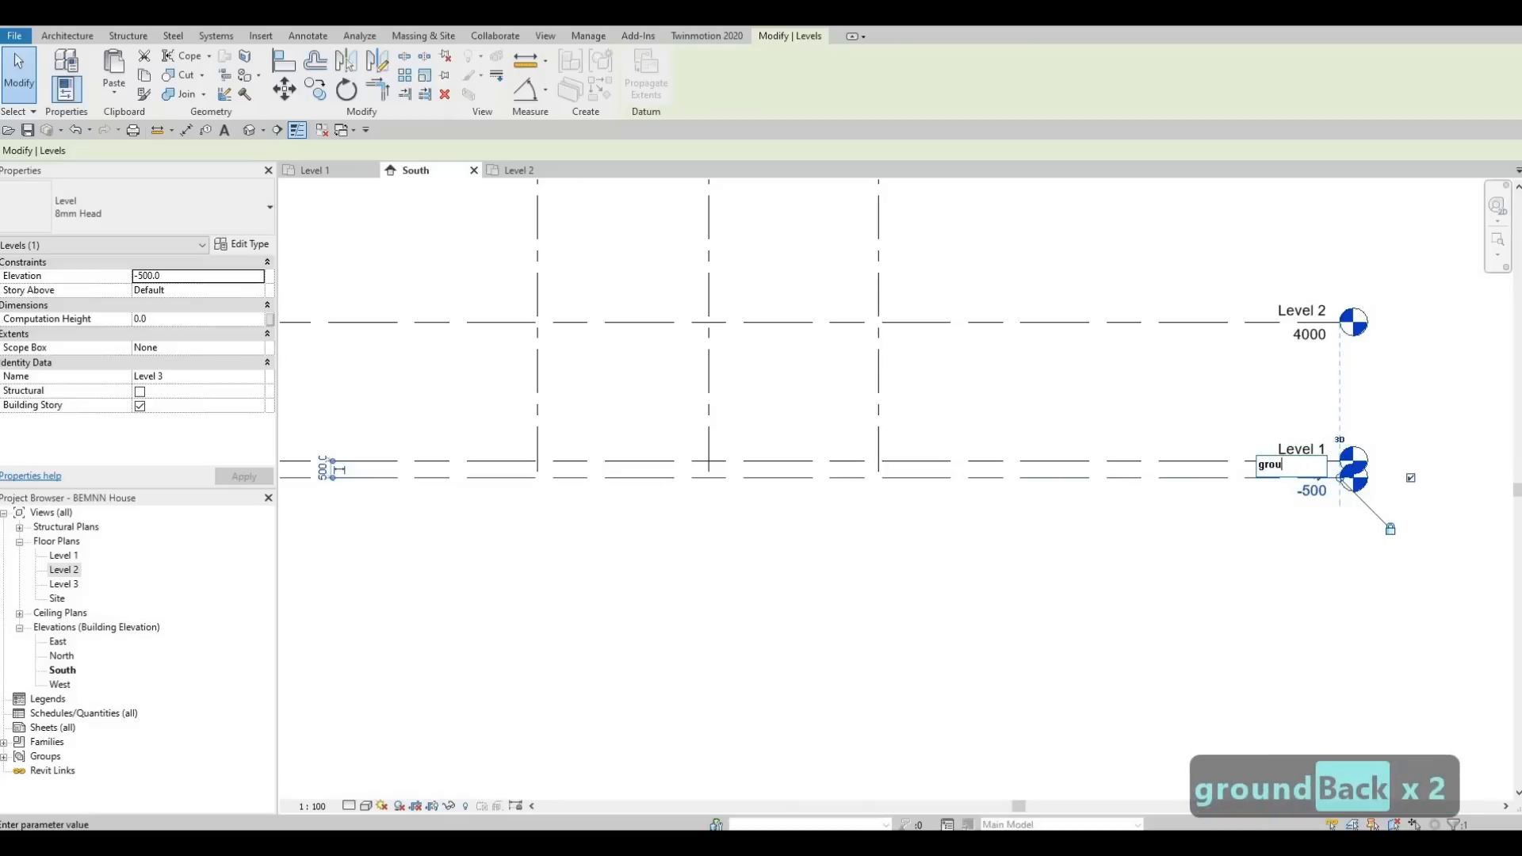
{"action": "key", "text": "Caps_Lock"}
{"action": "type", "text": "gROUND"}
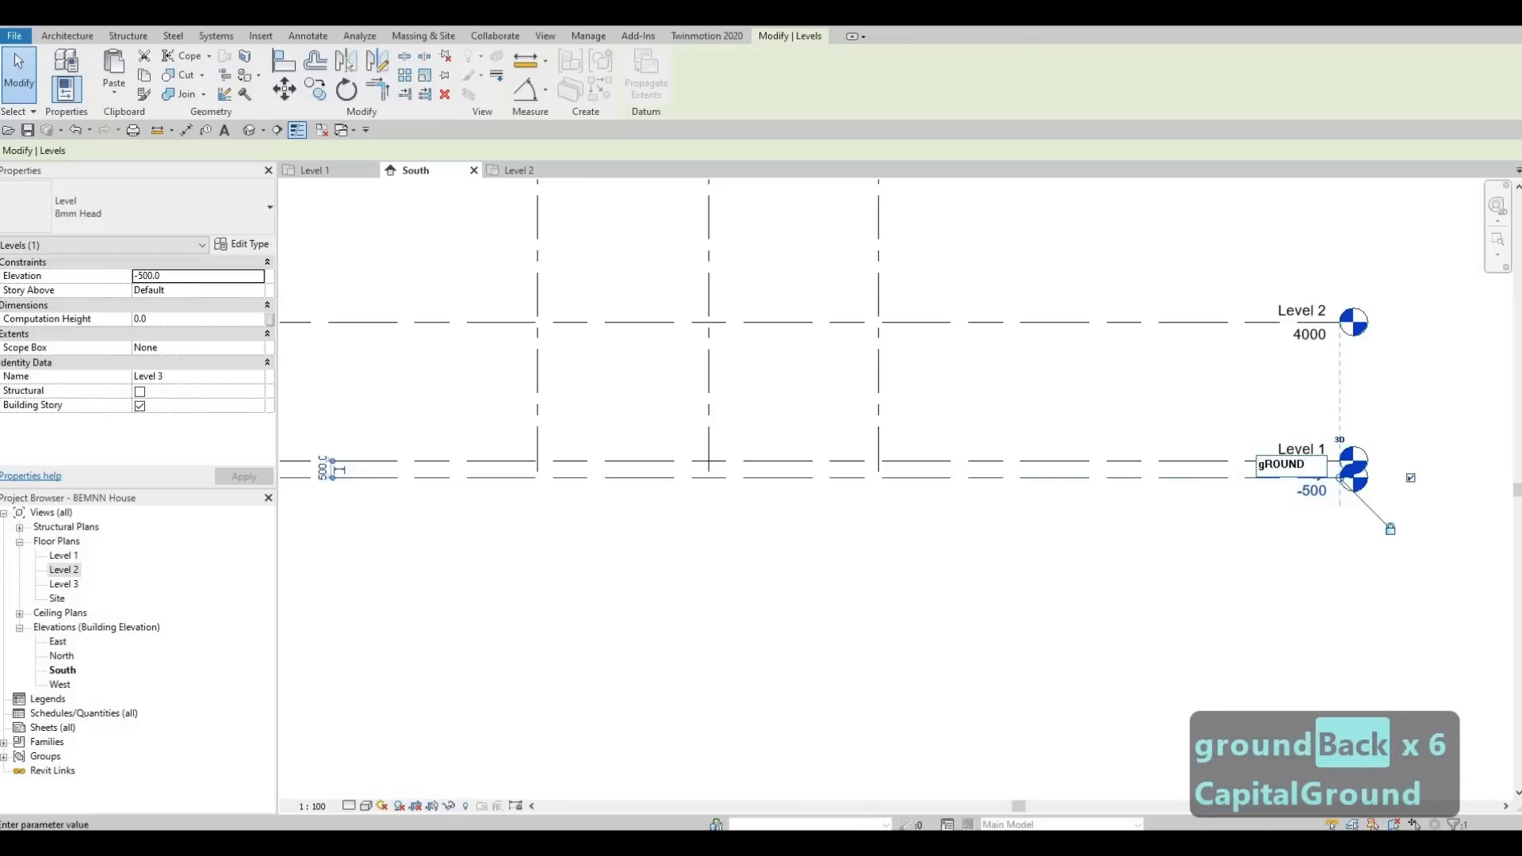
{"action": "key", "text": "BackSpace"}
{"action": "key", "text": "BackSpace"}
{"action": "key", "text": "BackSpace"}
{"action": "key", "text": "BackSpace"}
{"action": "key", "text": "BackSpace"}
{"action": "key", "text": "BackSpace"}
{"action": "key", "text": "BackSpace"}
{"action": "key", "text": "BackSpace"}
{"action": "key", "text": "BackSpace"}
{"action": "key", "text": "BackSpace"}
{"action": "key", "text": "BackSpace"}
{"action": "key", "text": "BackSpace"}
{"action": "key", "text": "Caps_Lock"}
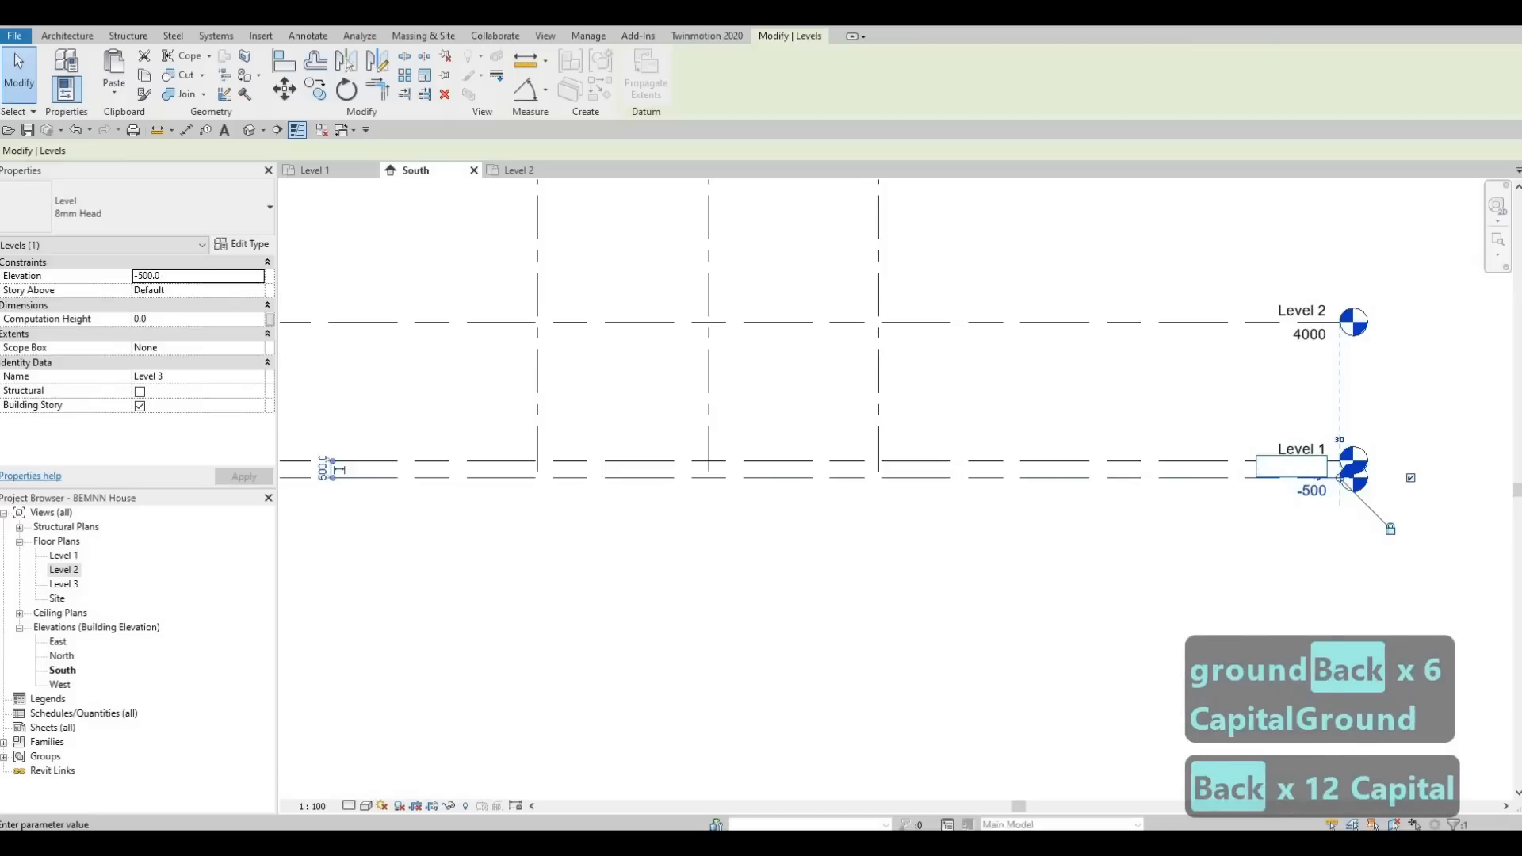
{"action": "type", "text": "Ground"}
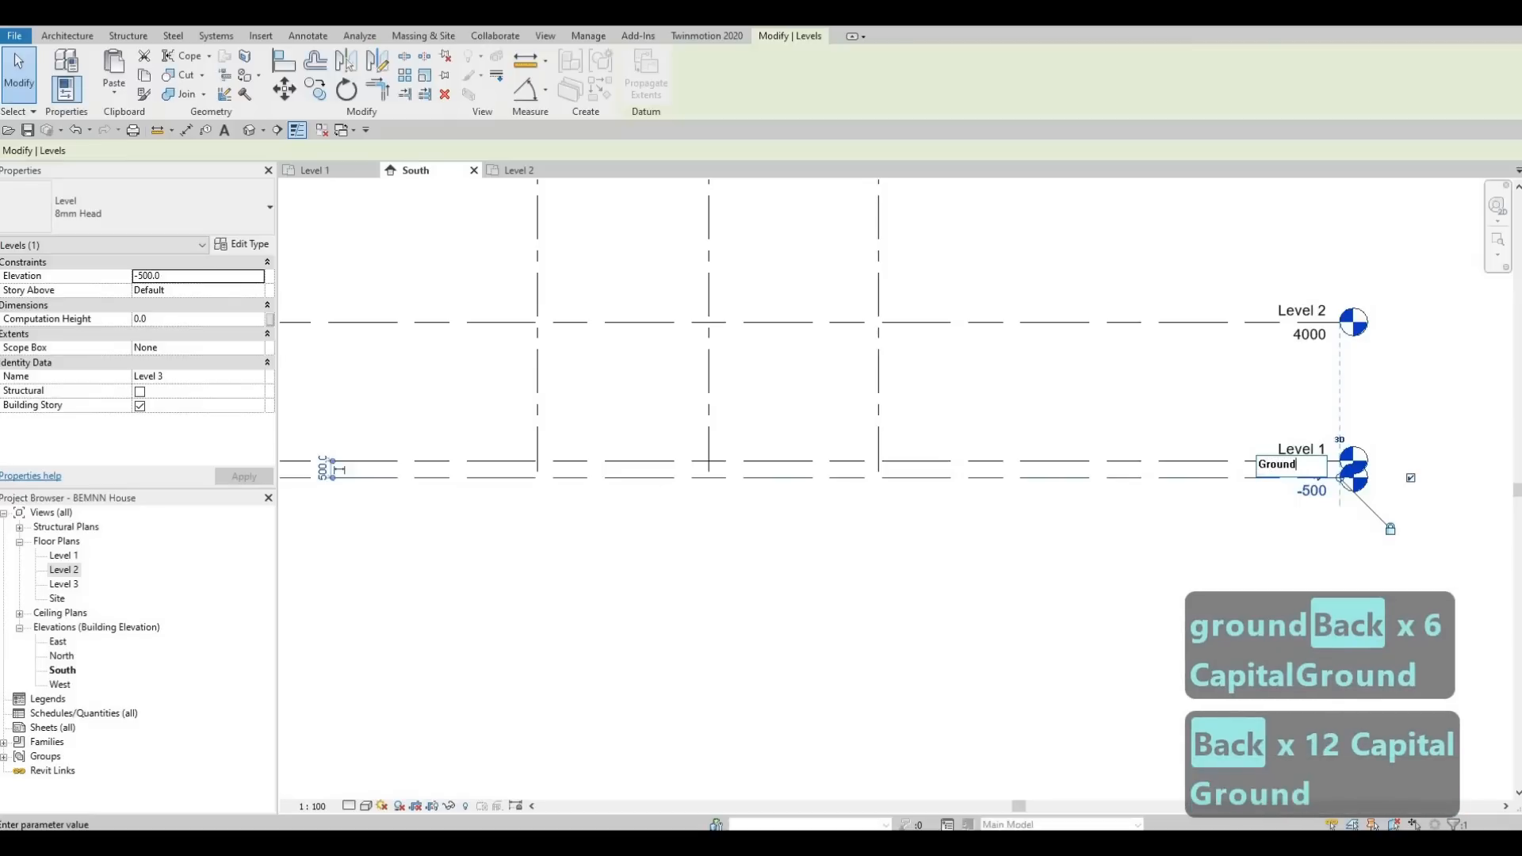
{"action": "type", "text": " Floor"}
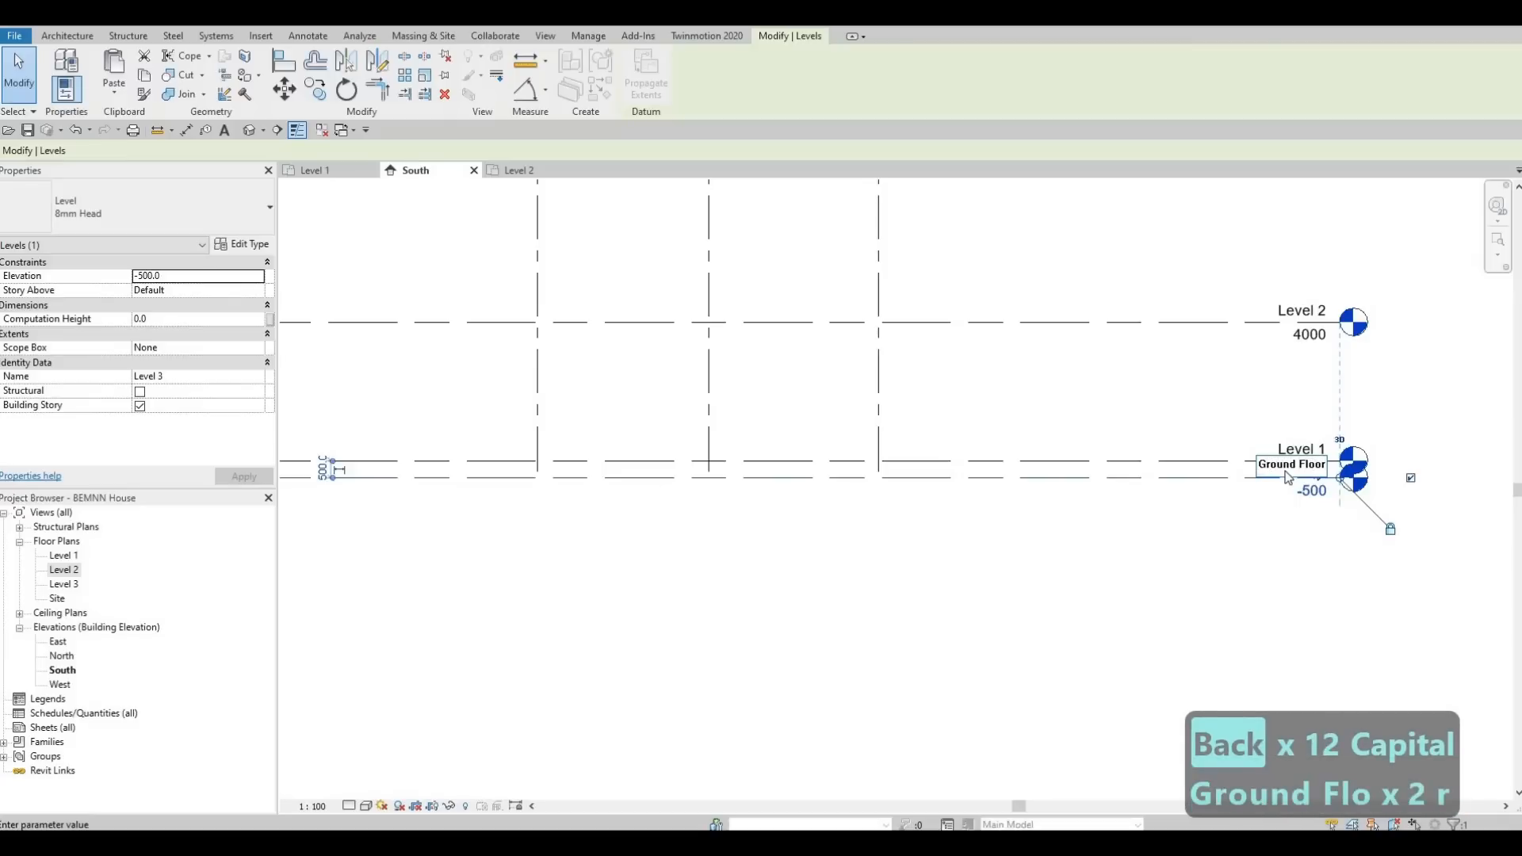
{"action": "key", "text": "Return"}
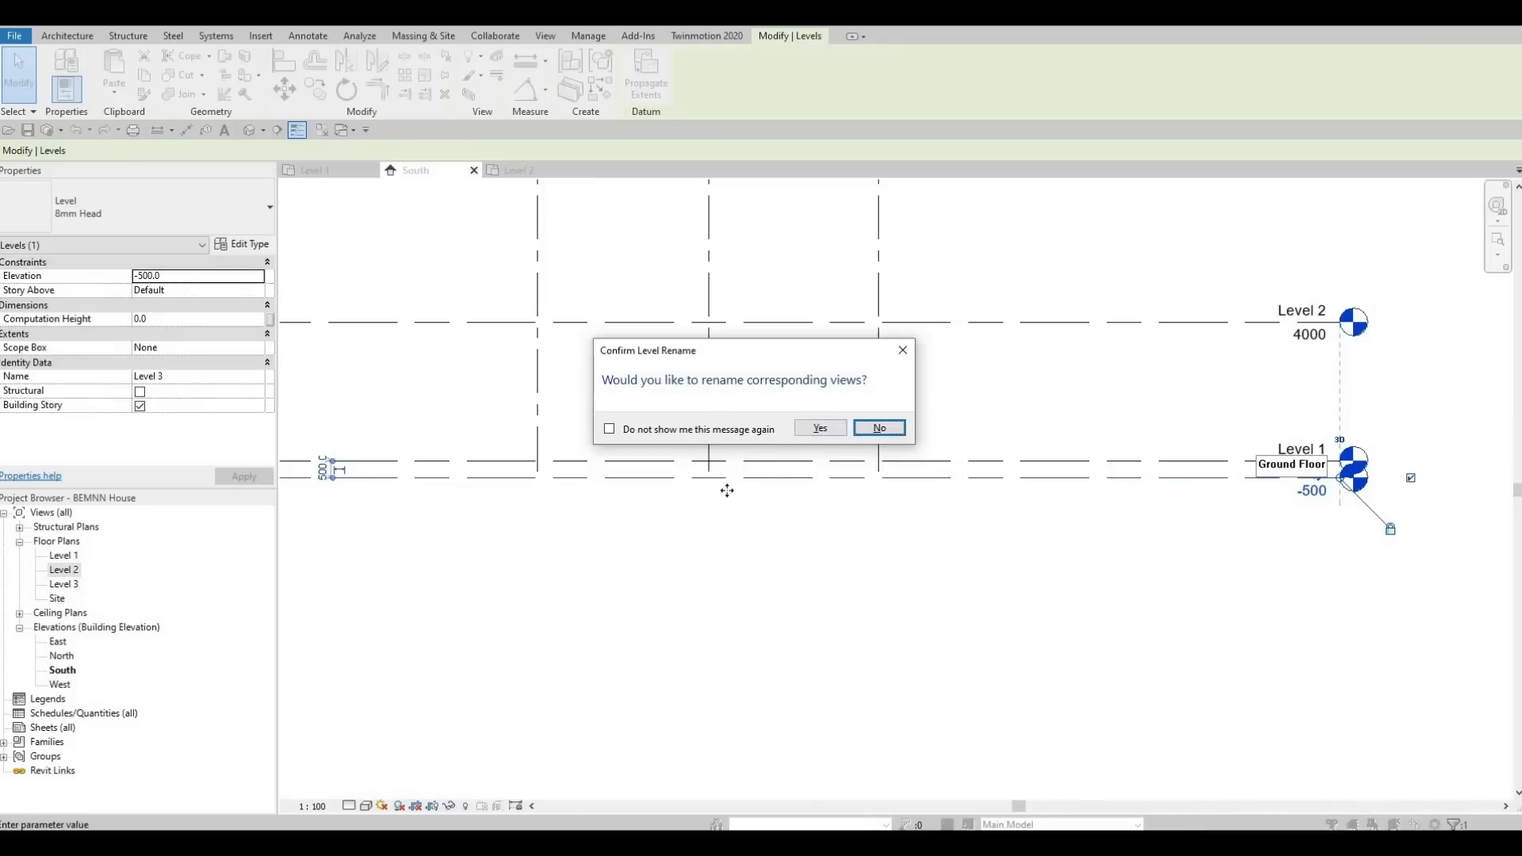
{"action": "left_click", "coordinate": [816, 431]}
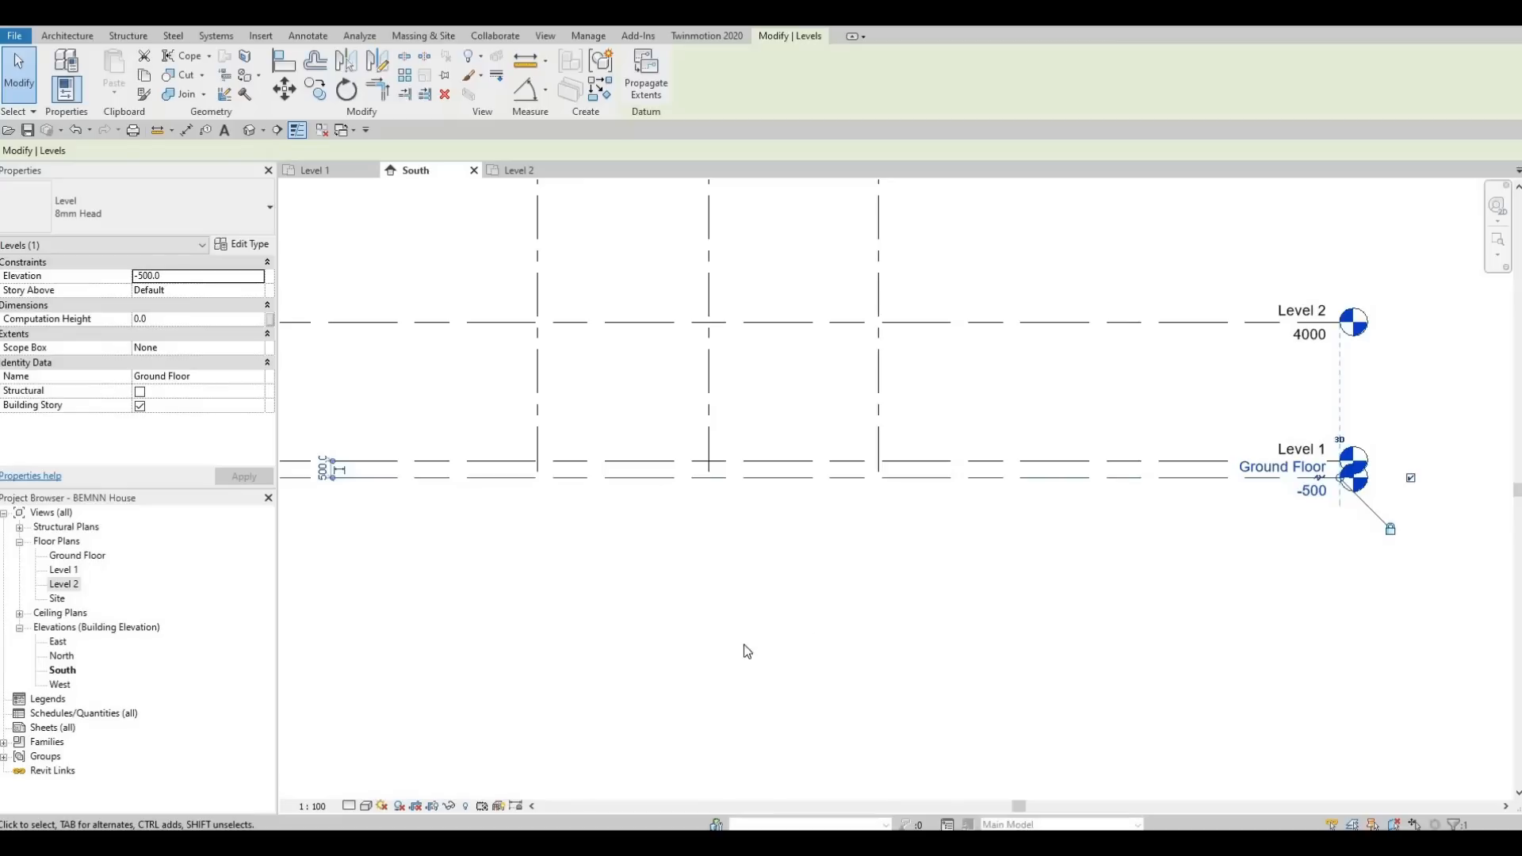
Add an elbow to the Ground Floor level line beside its head to separate it from the Level 1 head.
{"action": "scroll", "coordinate": [1013, 537], "scroll_direction": "down", "scroll_amount": 3}
{"action": "middle_click_drag", "start_coordinate": [1043, 476], "coordinate": [1025, 479]}
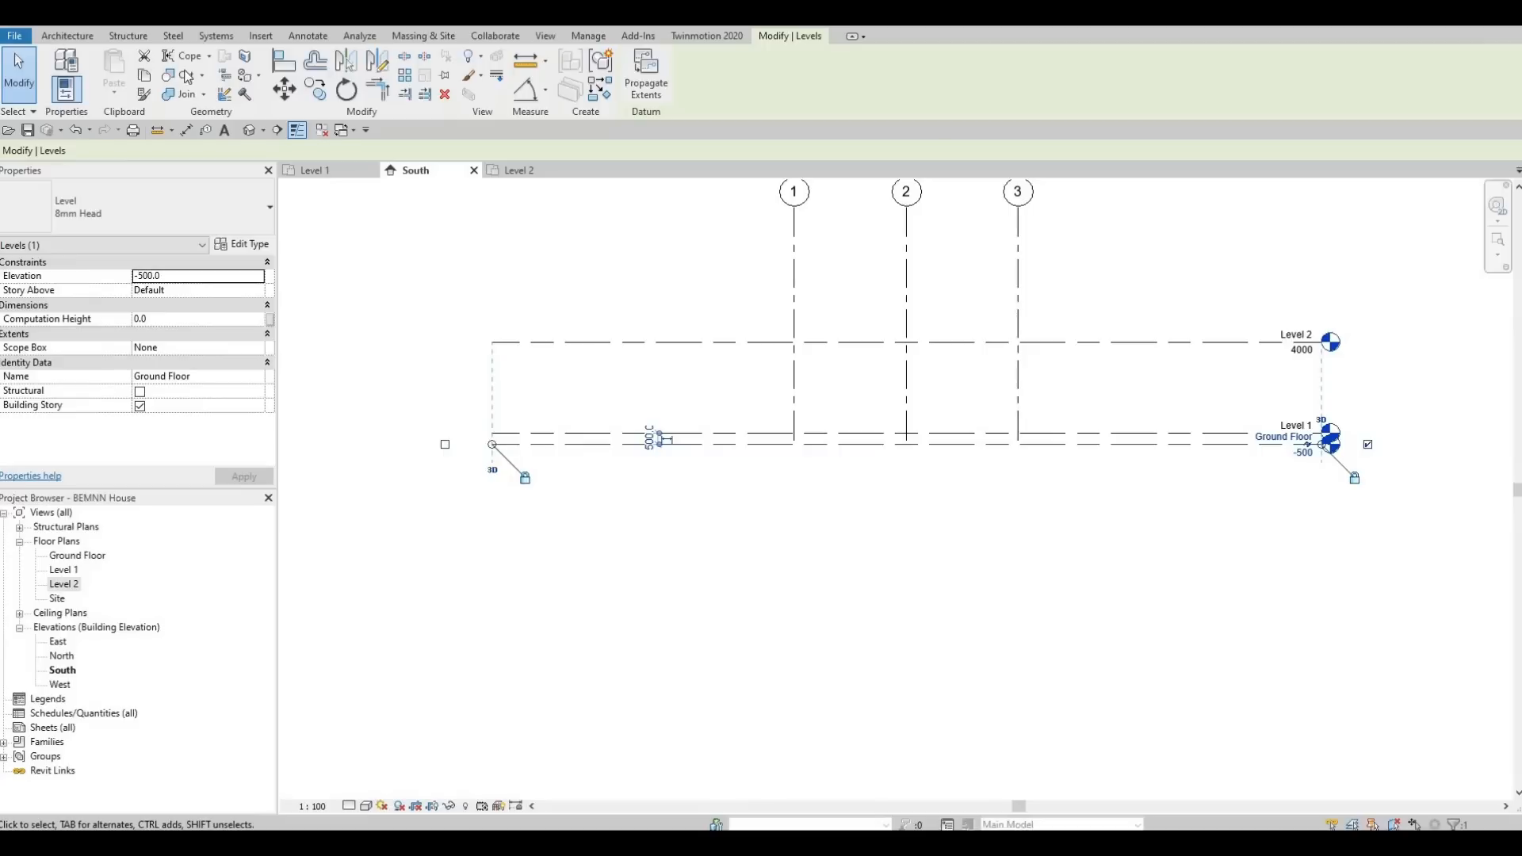
{"action": "left_click", "coordinate": [67, 36]}
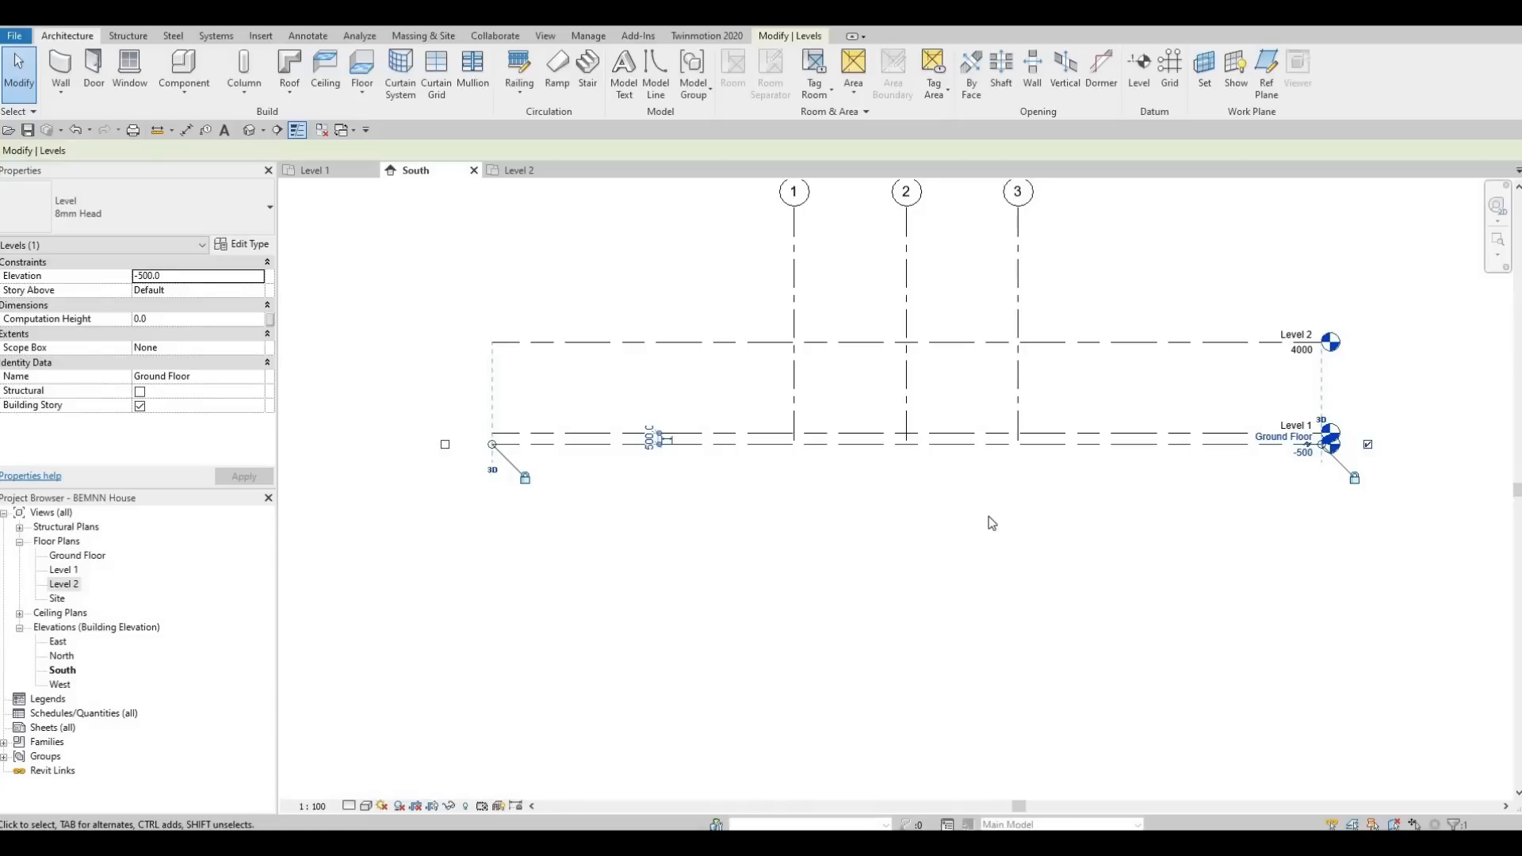
{"action": "middle_click_drag", "start_coordinate": [390, 589], "coordinate": [339, 587]}
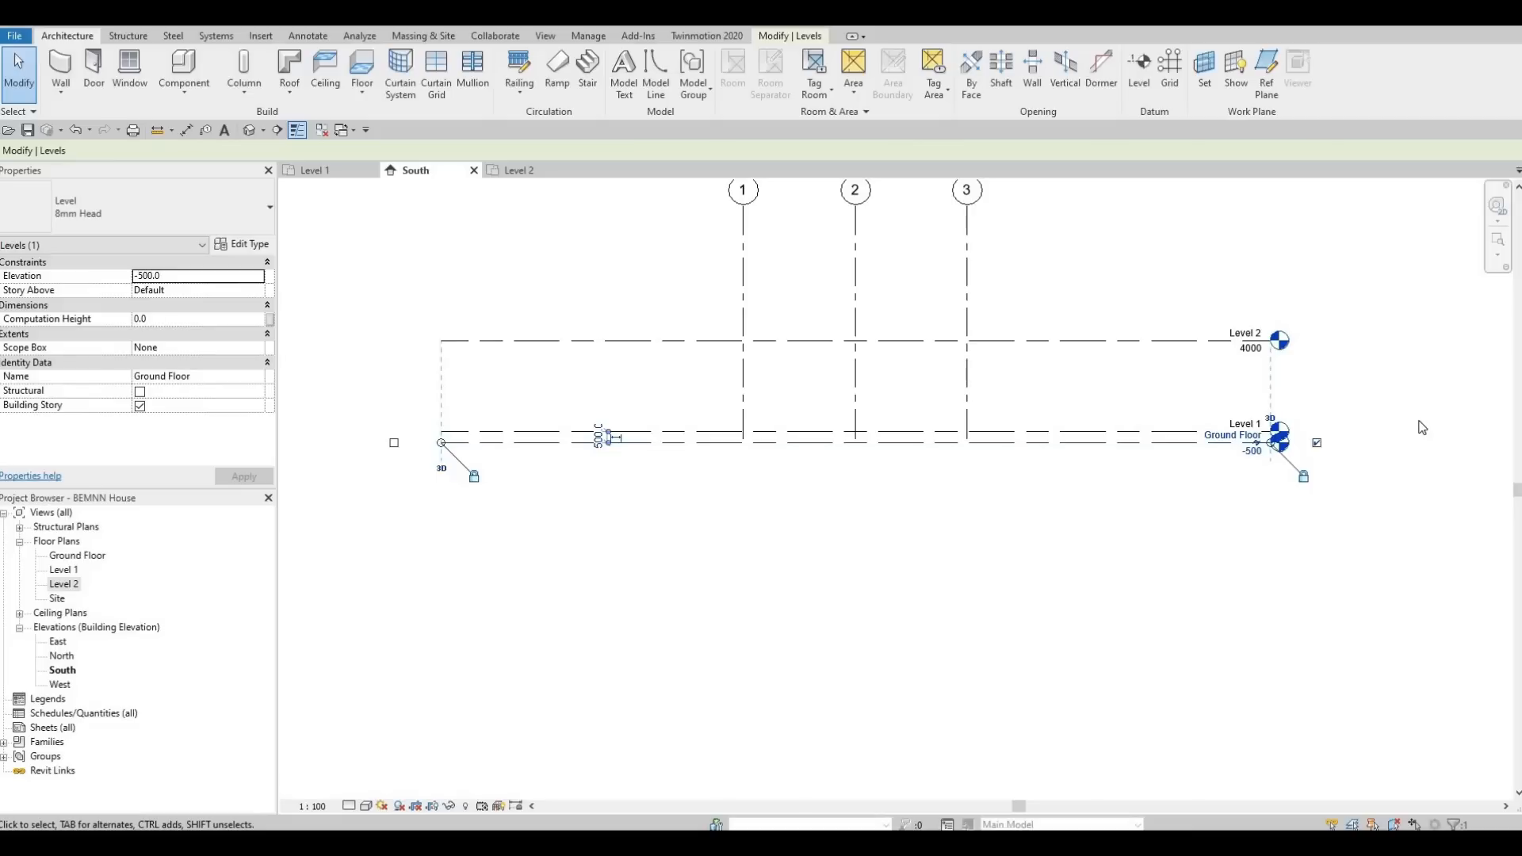
{"action": "scroll", "coordinate": [1308, 440], "scroll_direction": "up", "scroll_amount": 4}
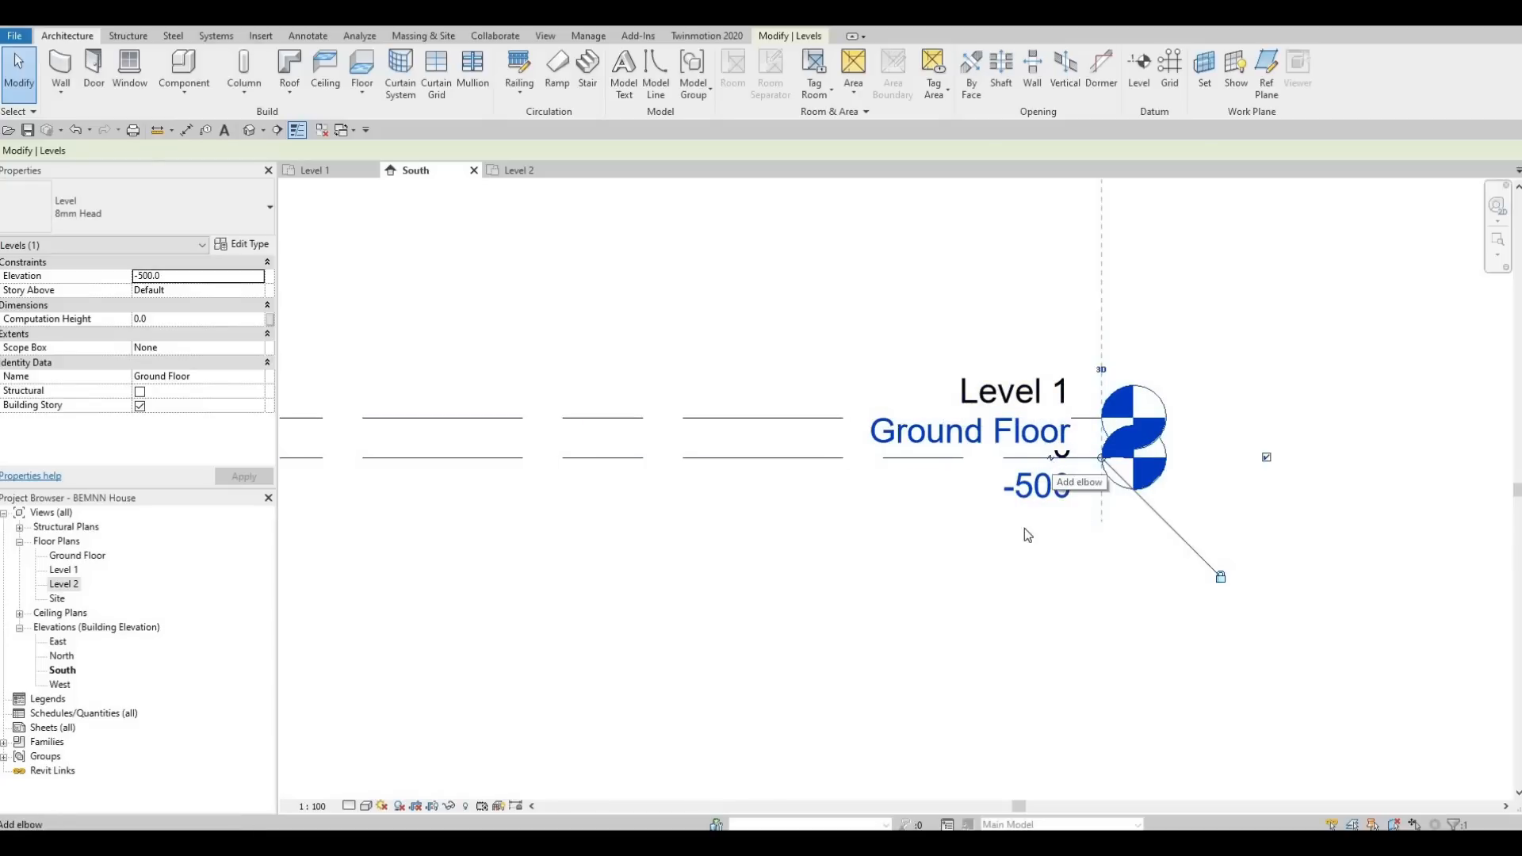
{"action": "scroll", "coordinate": [1056, 461], "scroll_direction": "up", "scroll_amount": 2}
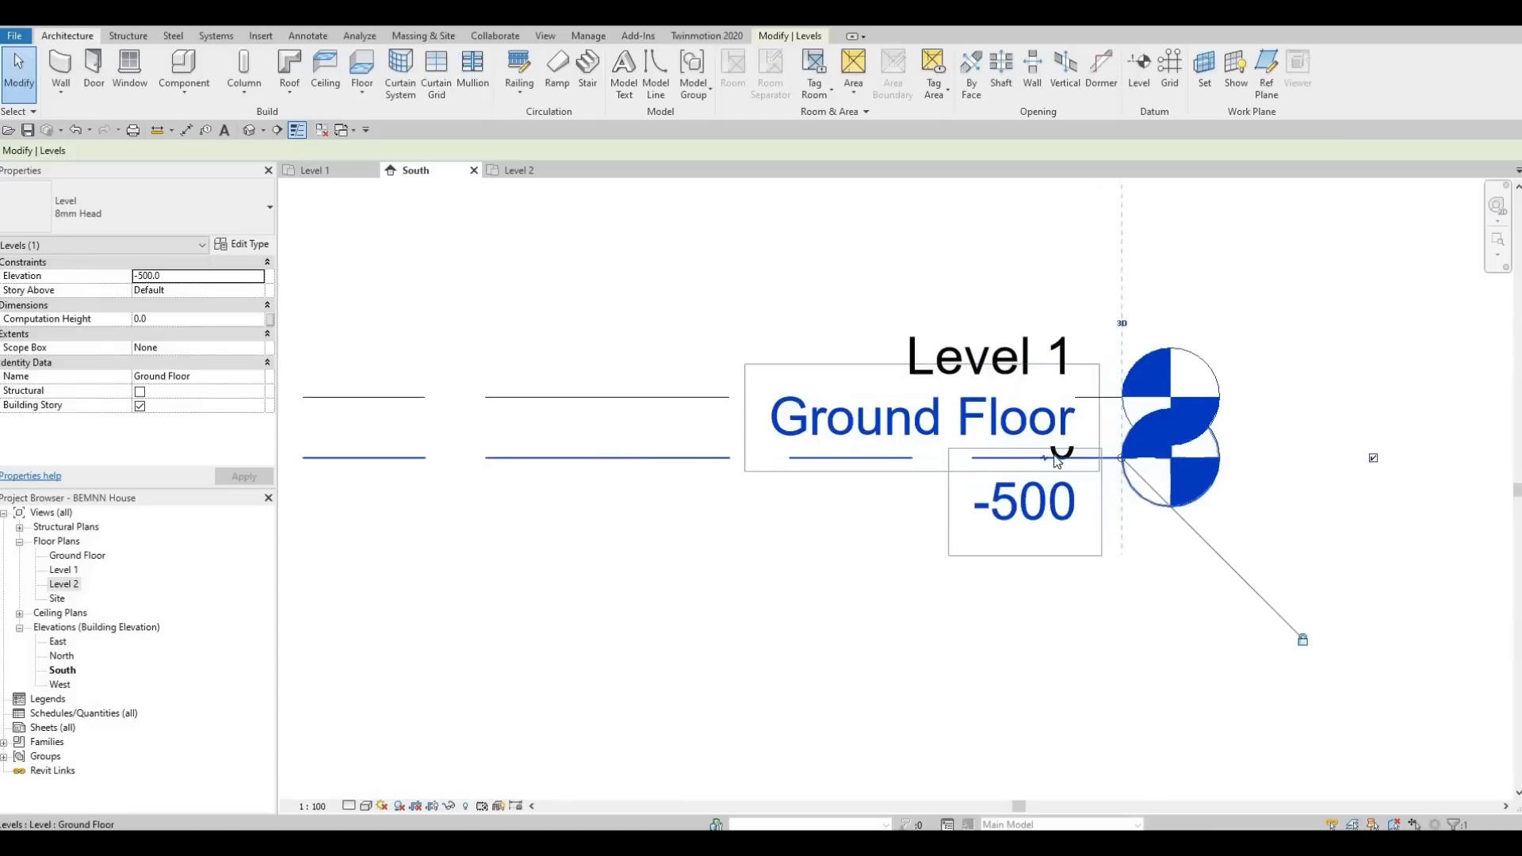
{"action": "scroll", "coordinate": [1057, 462], "scroll_direction": "up", "scroll_amount": 2}
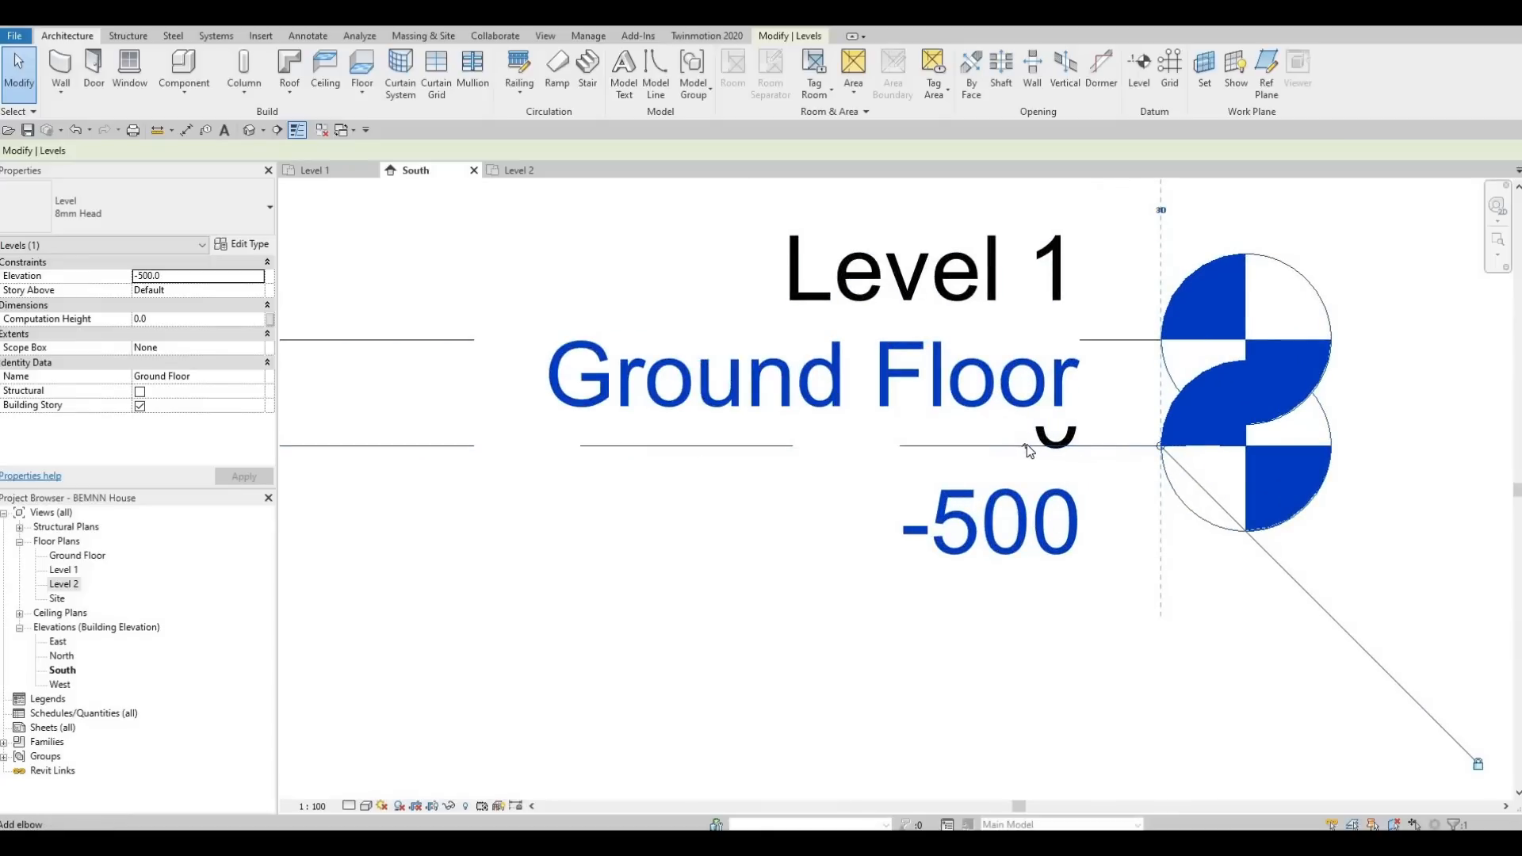
{"action": "left_click", "coordinate": [1026, 443]}
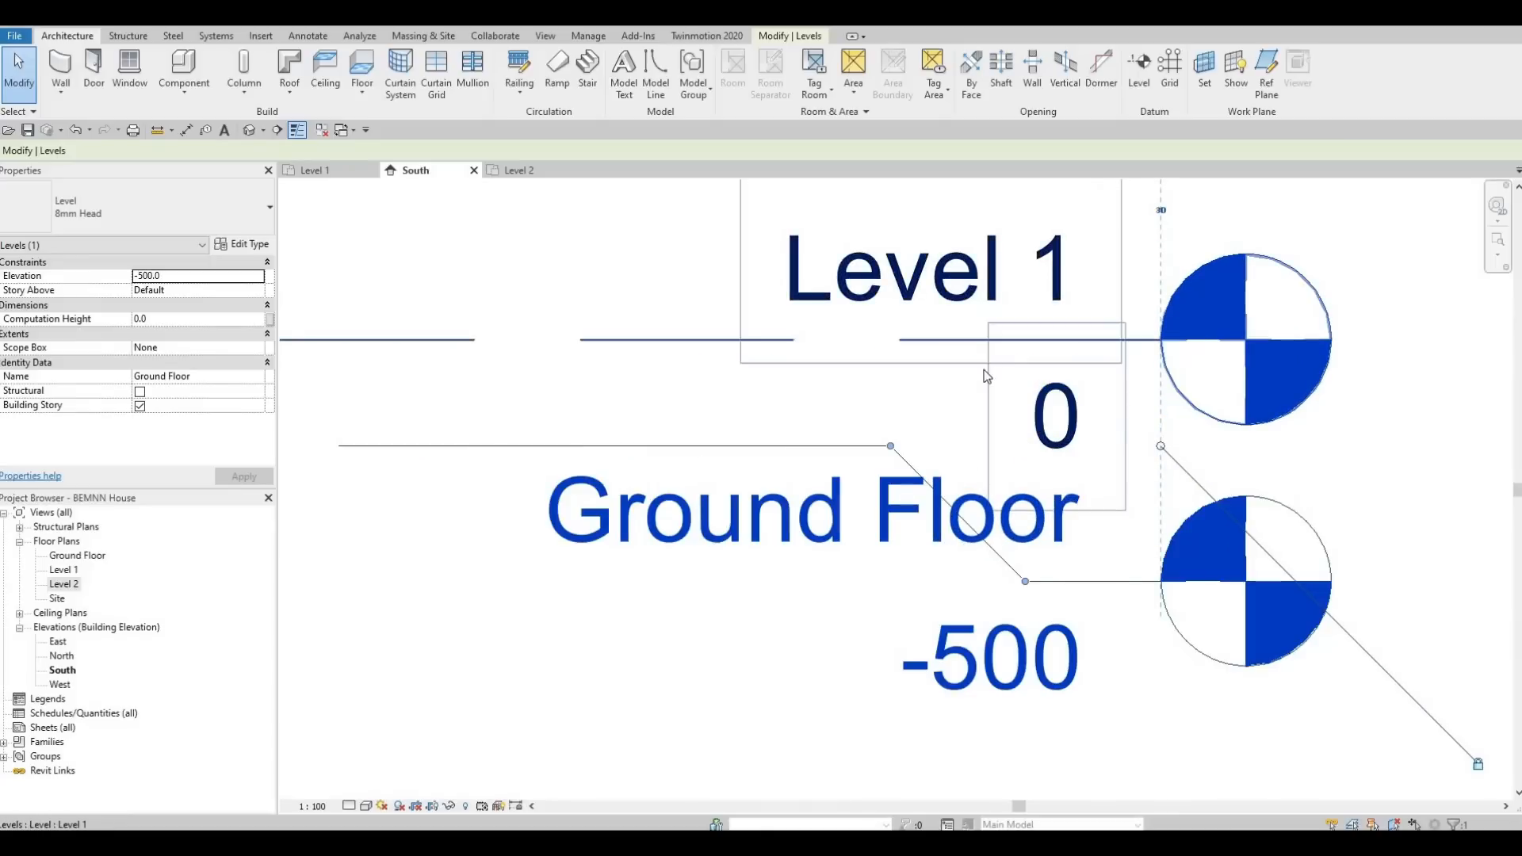
Move the Ground Floor level head further below Level 1 and shift the elbow's bend closer to the head.
{"action": "middle_click_drag", "start_coordinate": [1002, 572], "coordinate": [1007, 386]}
{"action": "scroll", "coordinate": [1007, 386], "scroll_direction": "down", "scroll_amount": 2}
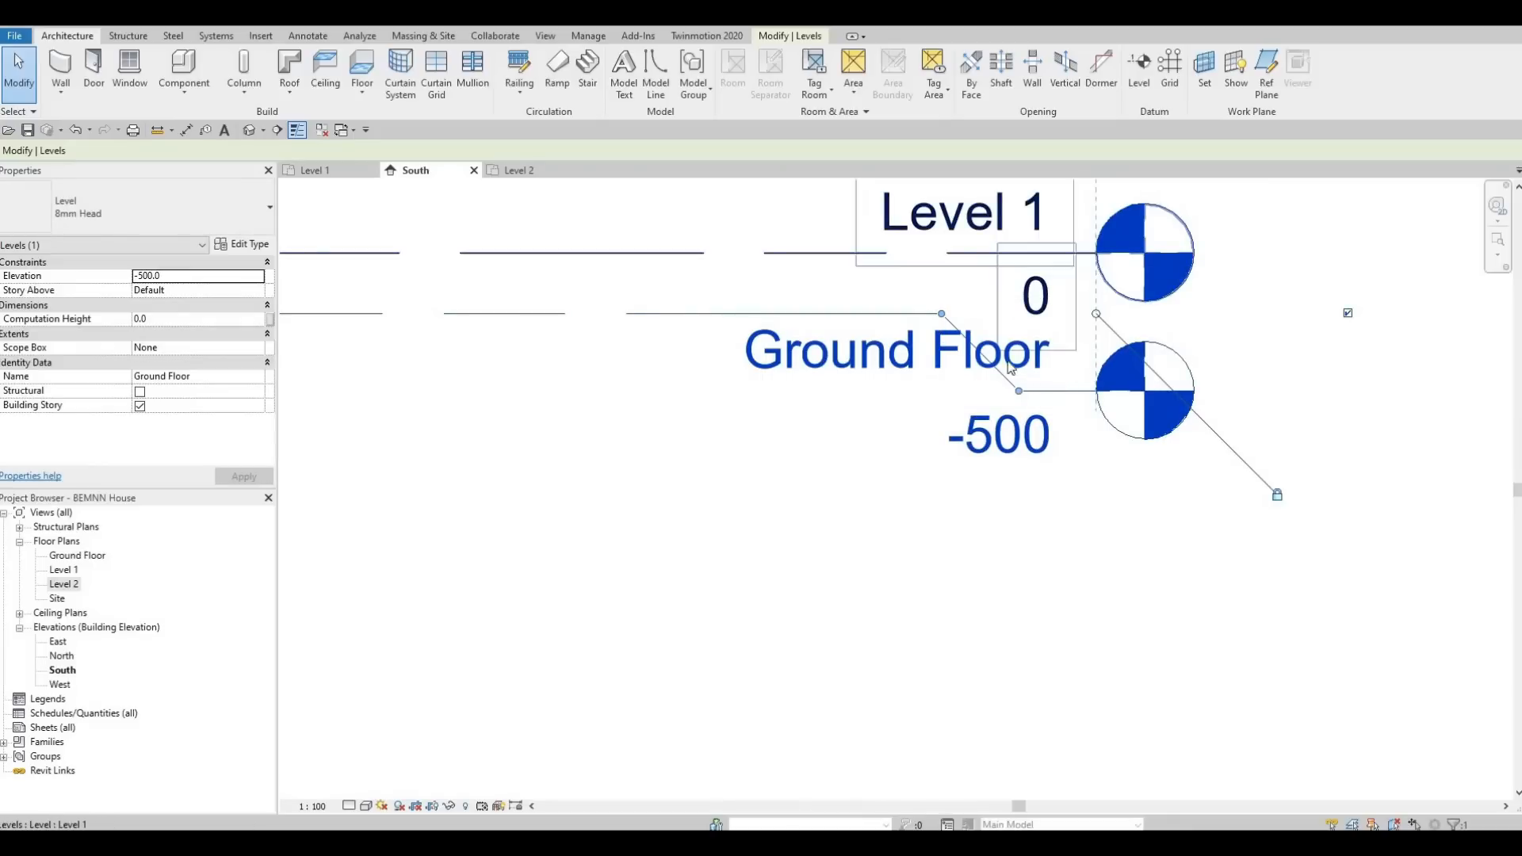
{"action": "scroll", "coordinate": [1017, 315], "scroll_direction": "down", "scroll_amount": 2}
{"action": "left_click_drag", "start_coordinate": [1021, 370], "coordinate": [1077, 414]}
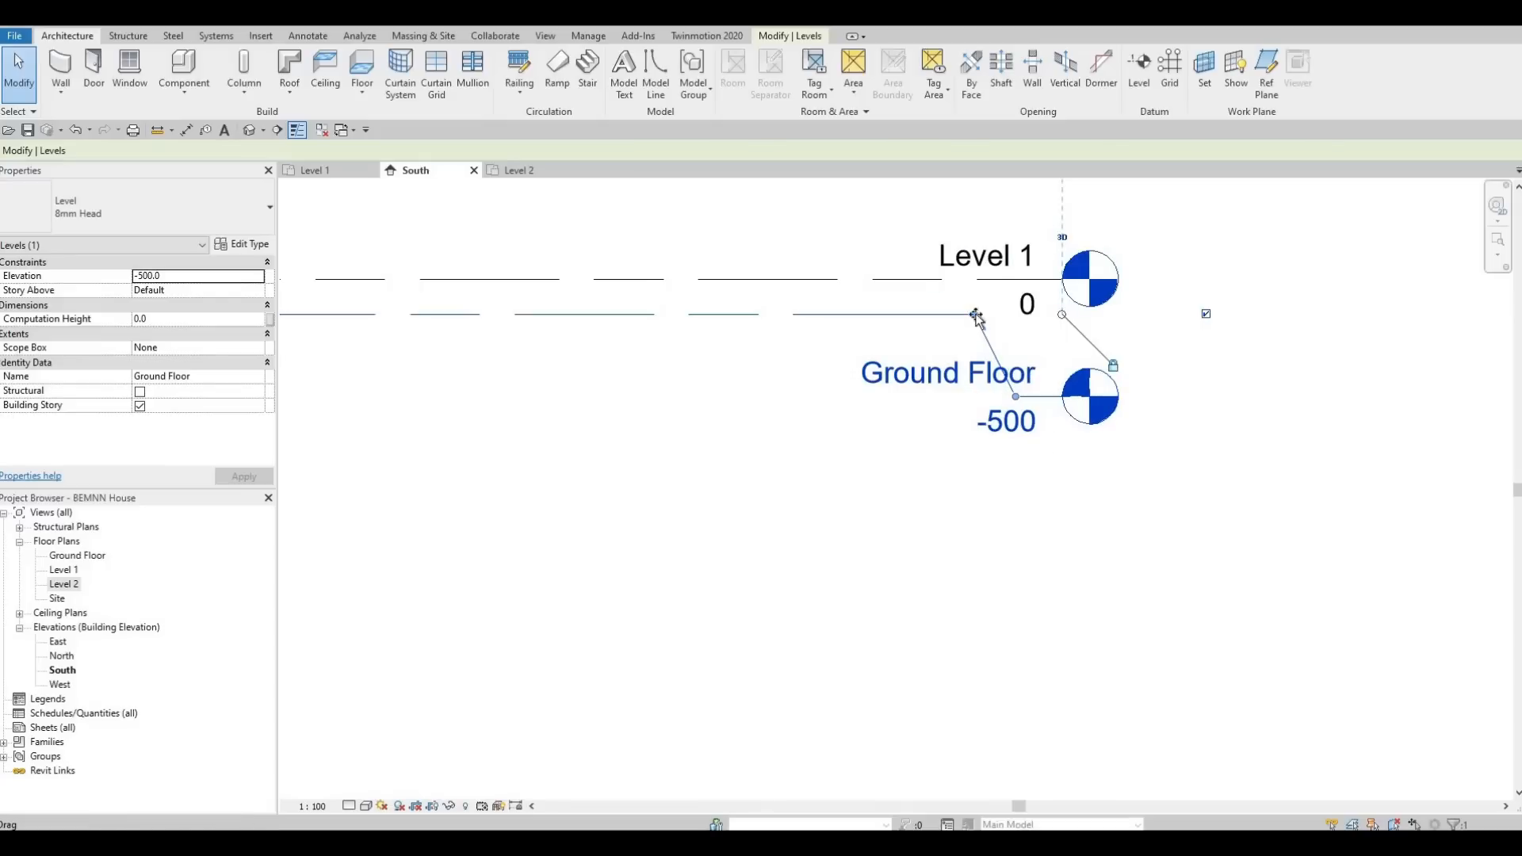
{"action": "left_click_drag", "start_coordinate": [926, 317], "coordinate": [973, 319]}
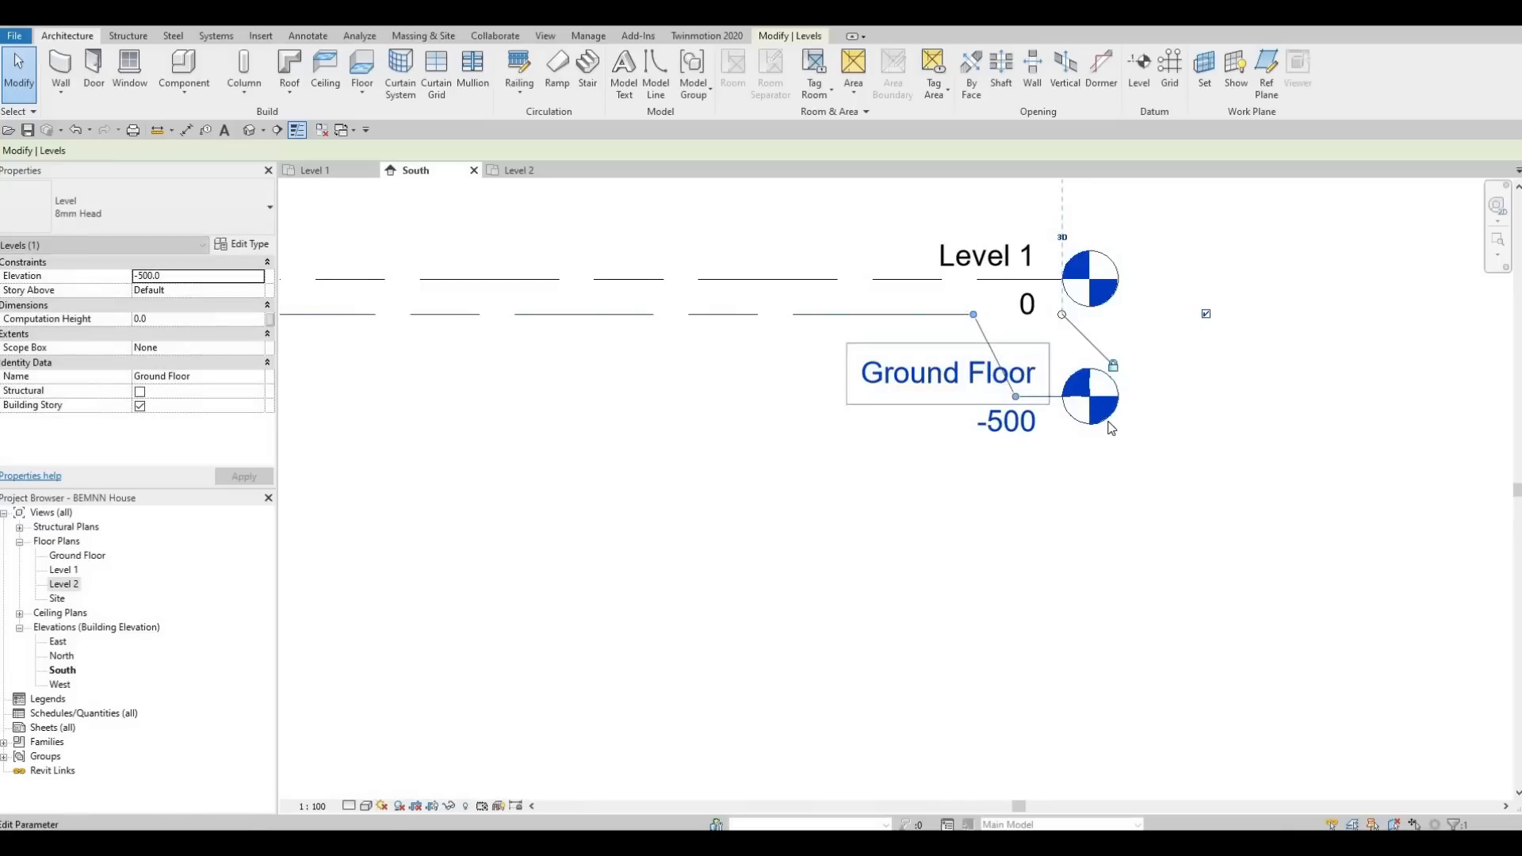
Set the Ground Floor level's elevation to -200 and deselect the level.
{"action": "scroll", "coordinate": [1111, 426], "scroll_direction": "down", "scroll_amount": 2}
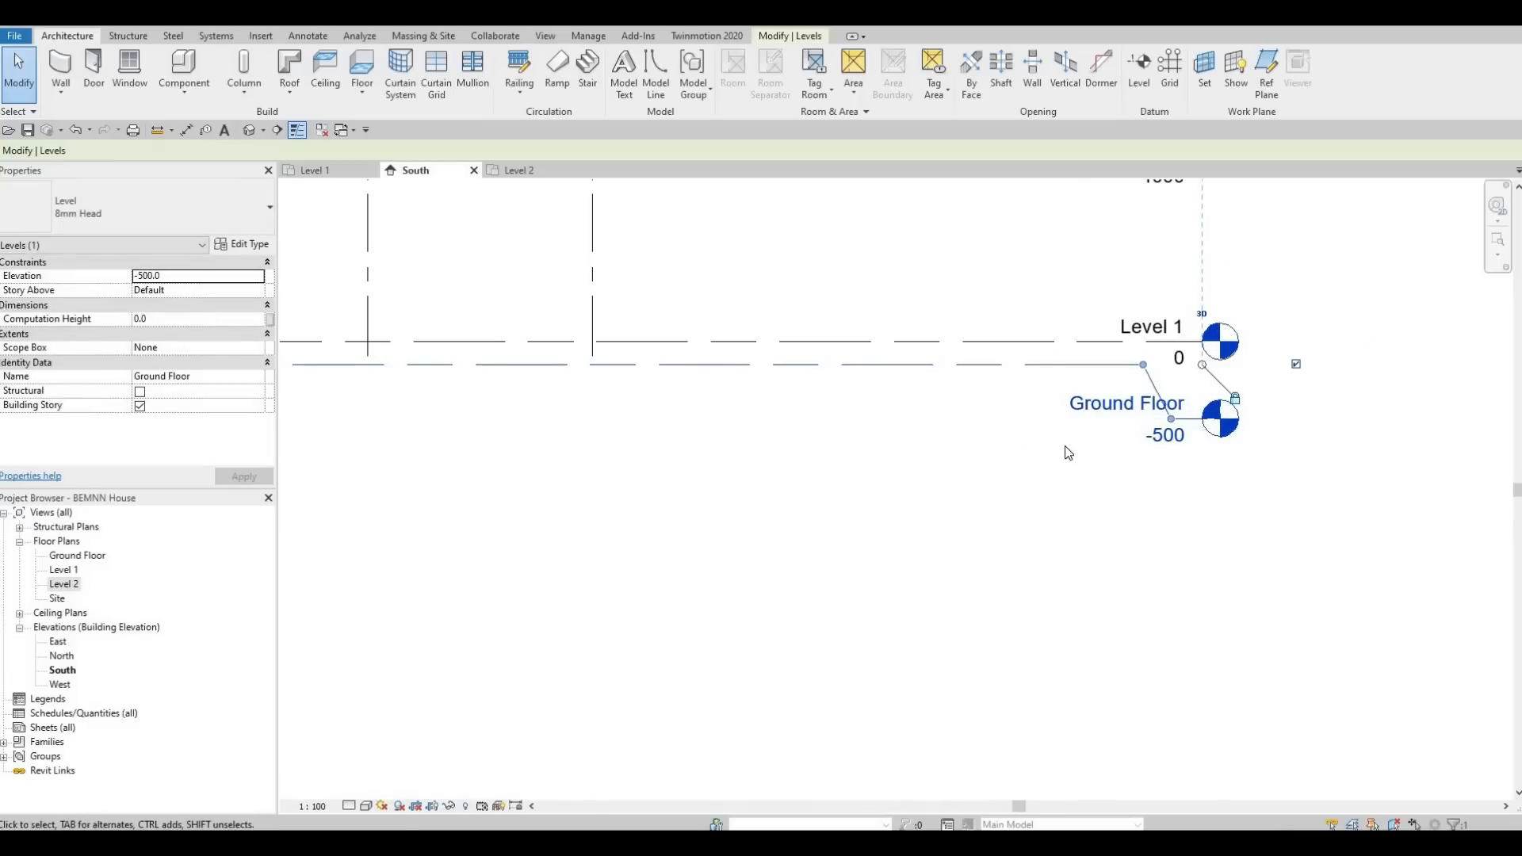
{"action": "left_click", "coordinate": [1172, 436]}
{"action": "type", "text": "-"}
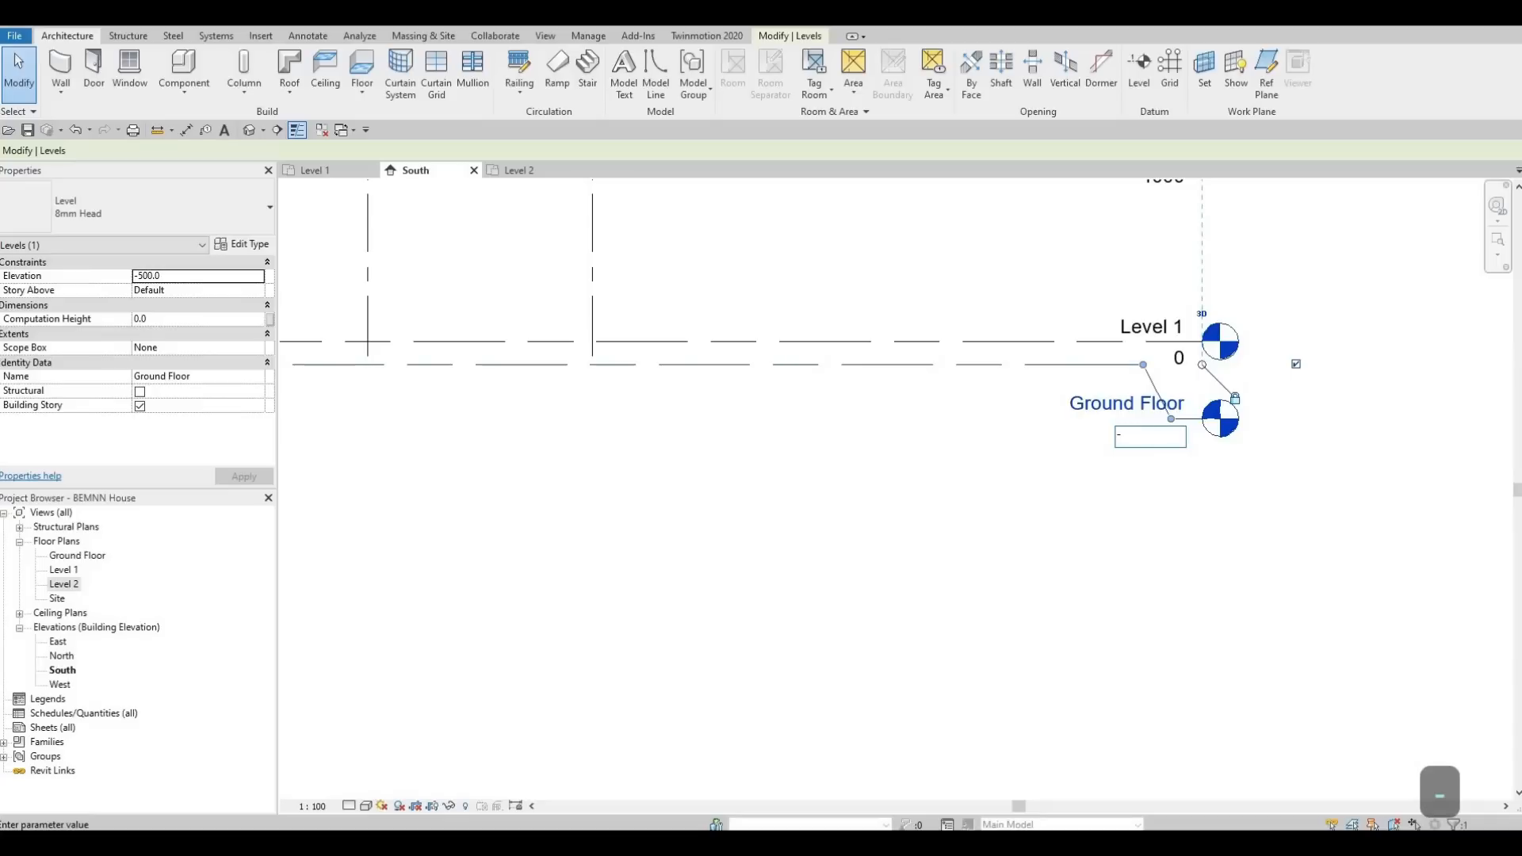
{"action": "type", "text": "200"}
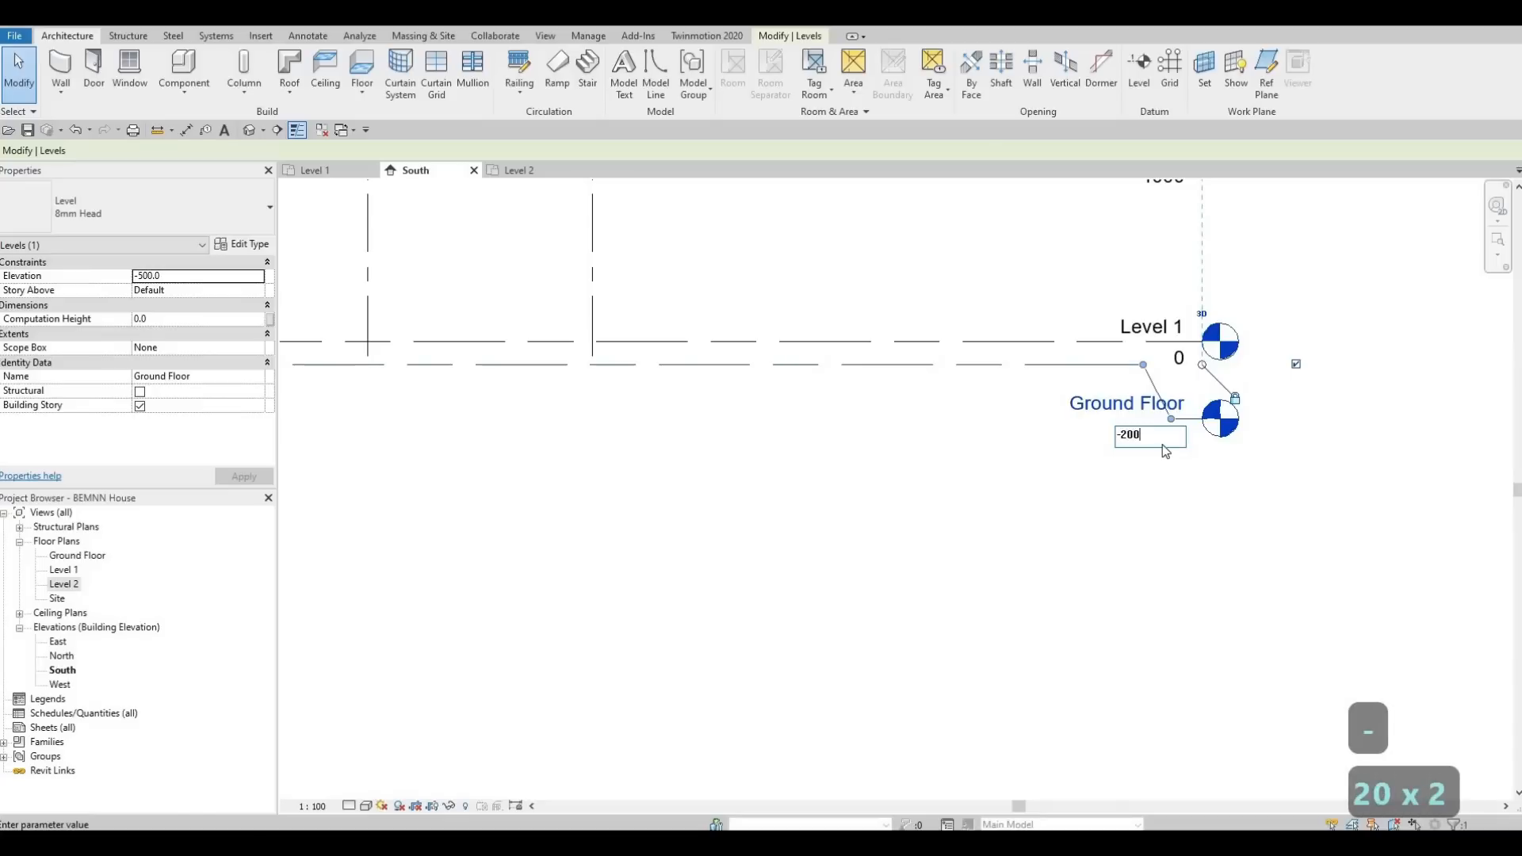
{"action": "key", "text": "Return"}
{"action": "key", "text": "Escape"}
{"action": "key", "text": "Escape"}
{"action": "scroll", "coordinate": [1096, 431], "scroll_direction": "down", "scroll_amount": 2}
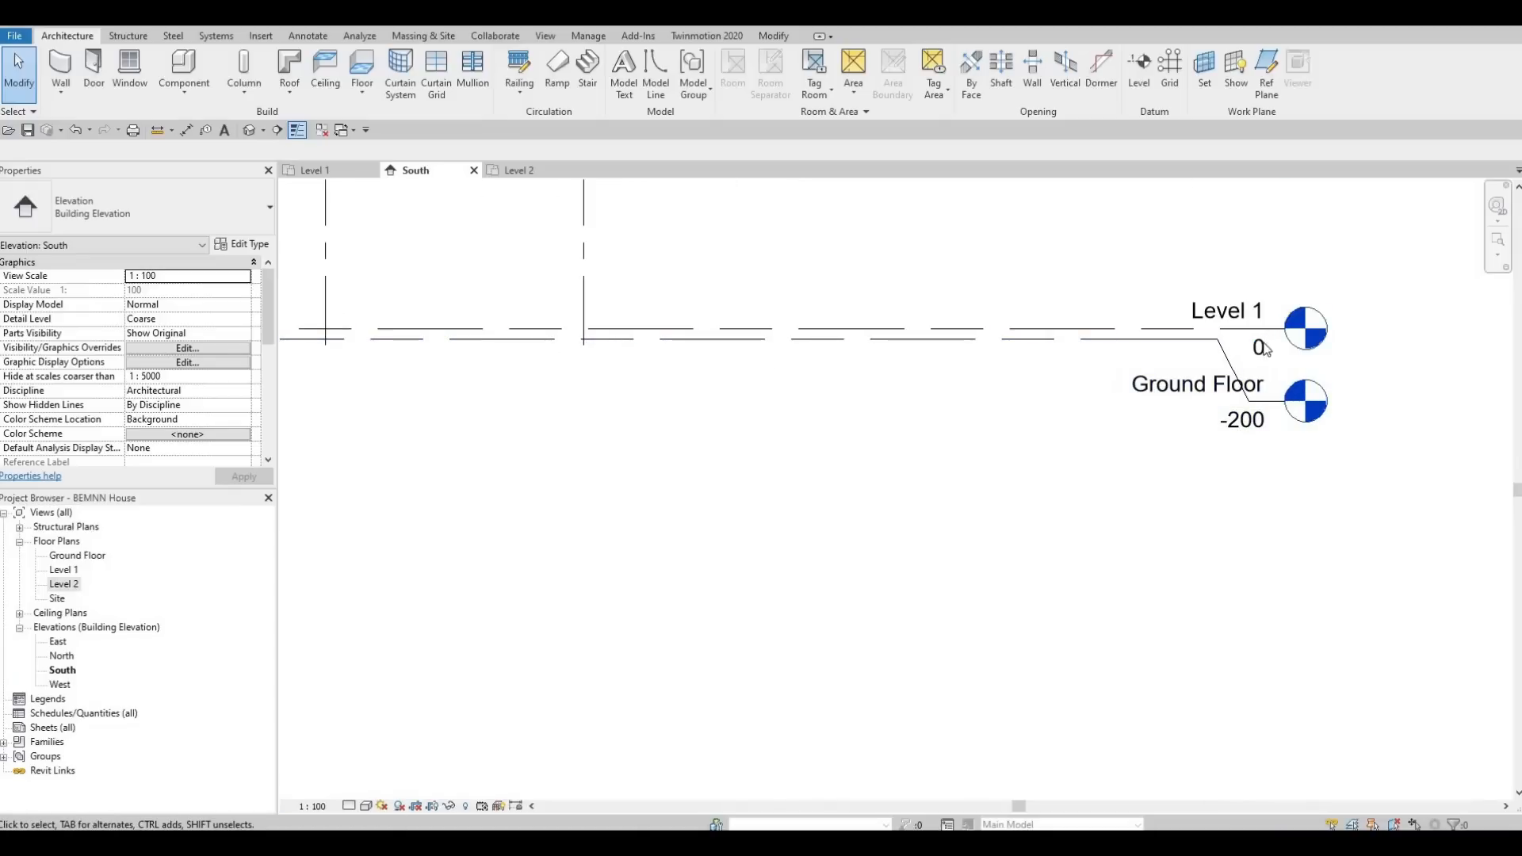
{"action": "scroll", "coordinate": [1004, 373], "scroll_direction": "down", "scroll_amount": 4}
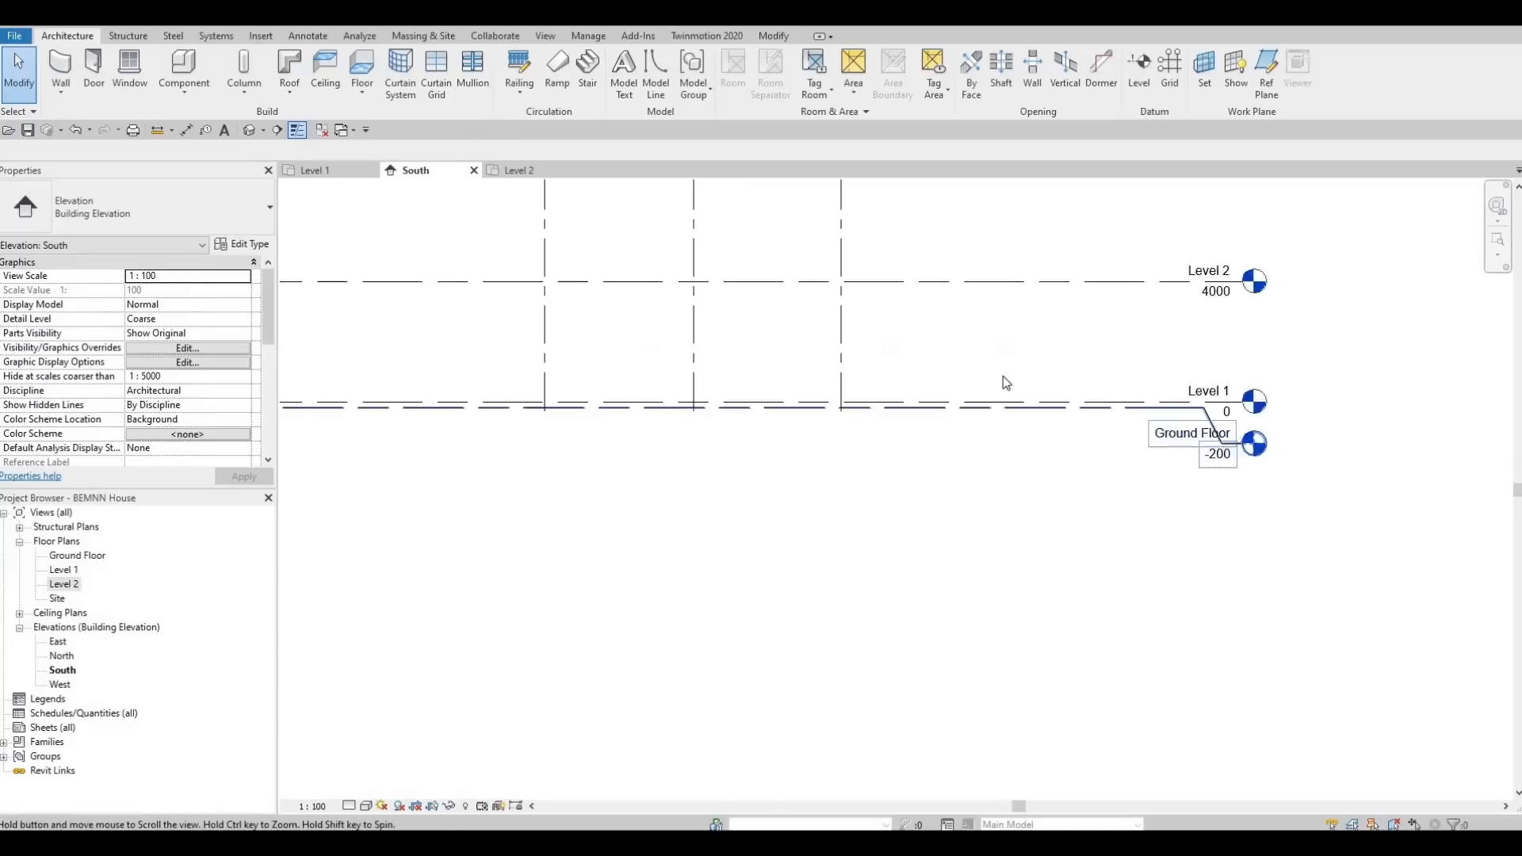
{"action": "scroll", "coordinate": [982, 400], "scroll_direction": "up", "scroll_amount": 1}
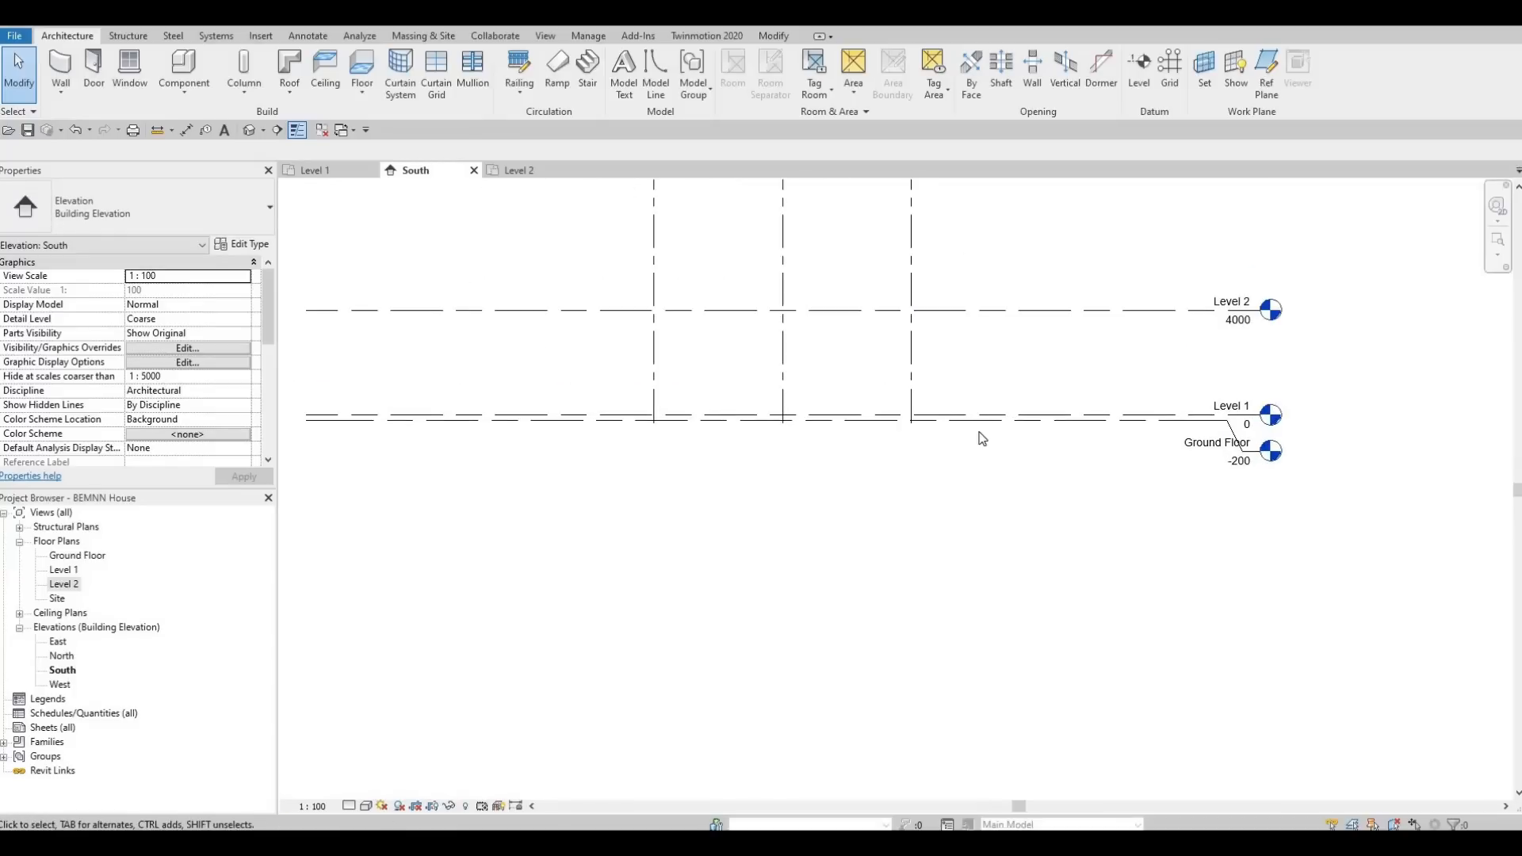
Set Level 2's height above Level 1 to 3000 and deselect the level.
{"action": "middle_click_drag", "start_coordinate": [985, 414], "coordinate": [997, 457]}
{"action": "scroll", "coordinate": [998, 455], "scroll_direction": "down", "scroll_amount": 1}
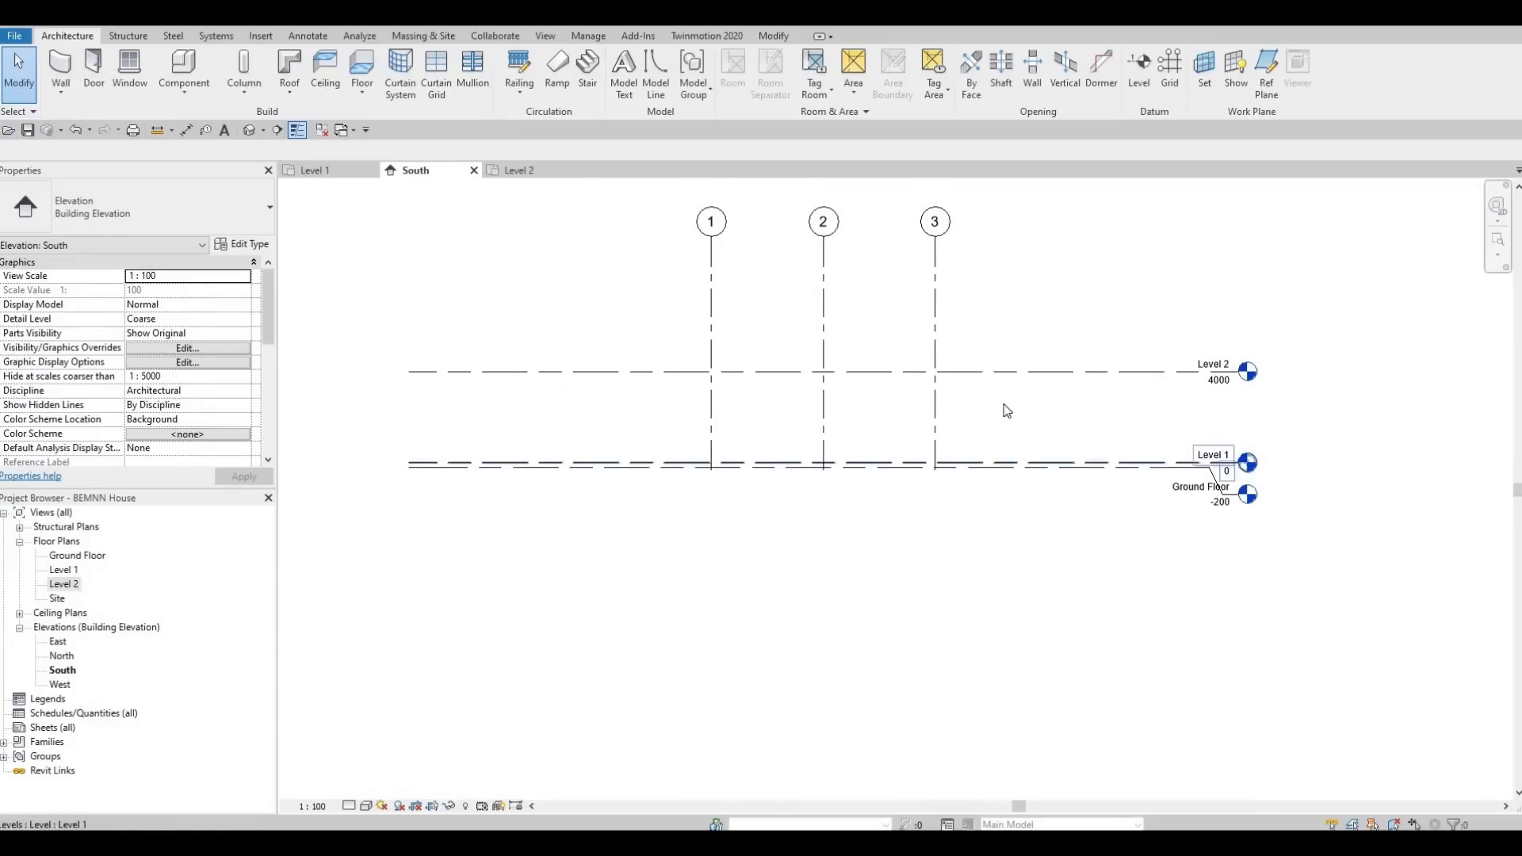
{"action": "key", "text": "Escape"}
{"action": "key", "text": "Escape"}
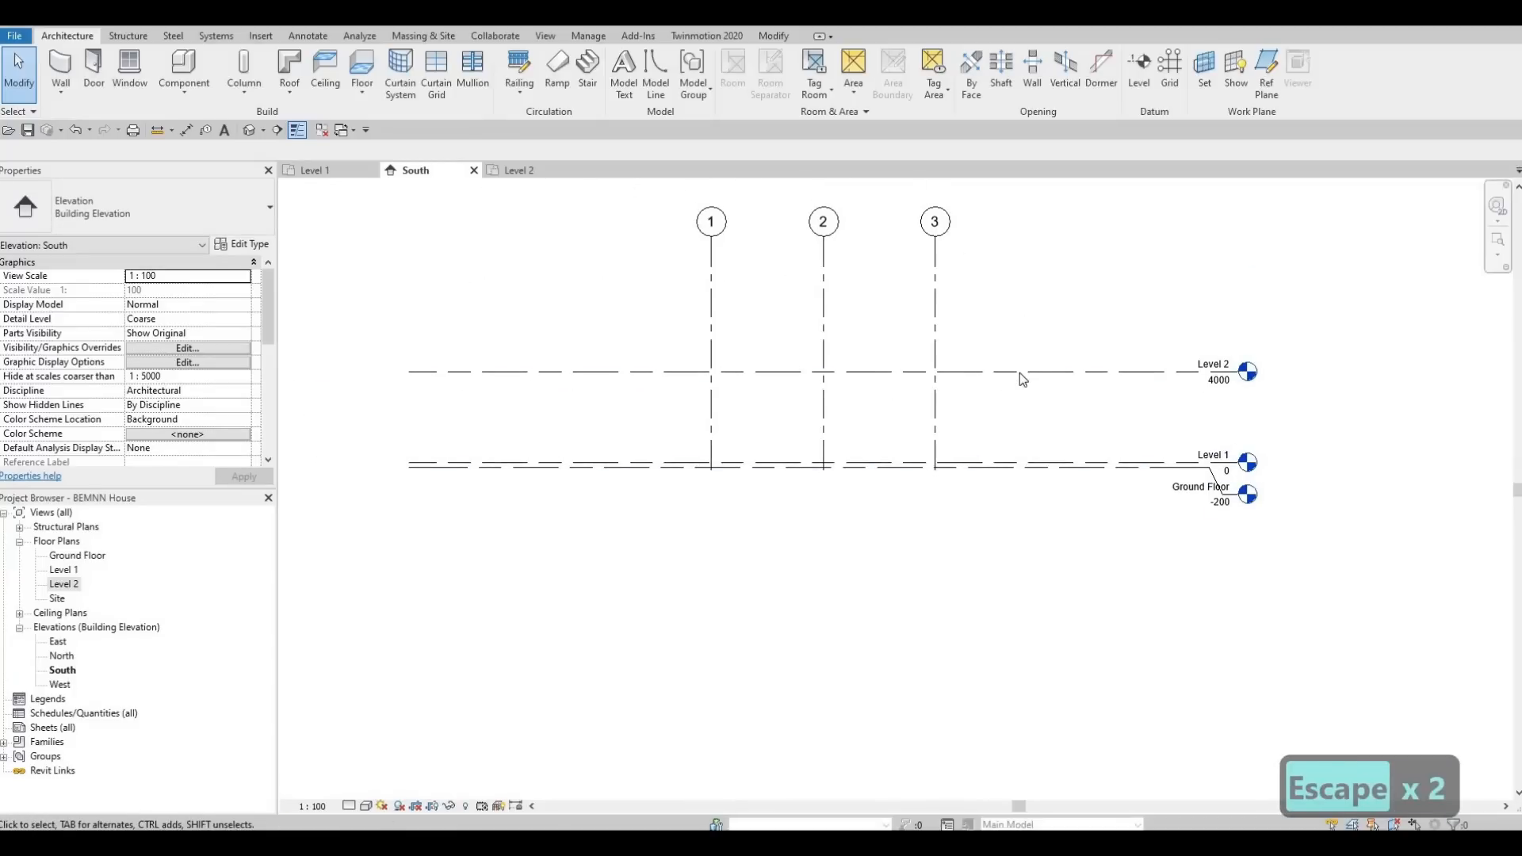
{"action": "left_click", "coordinate": [1020, 371]}
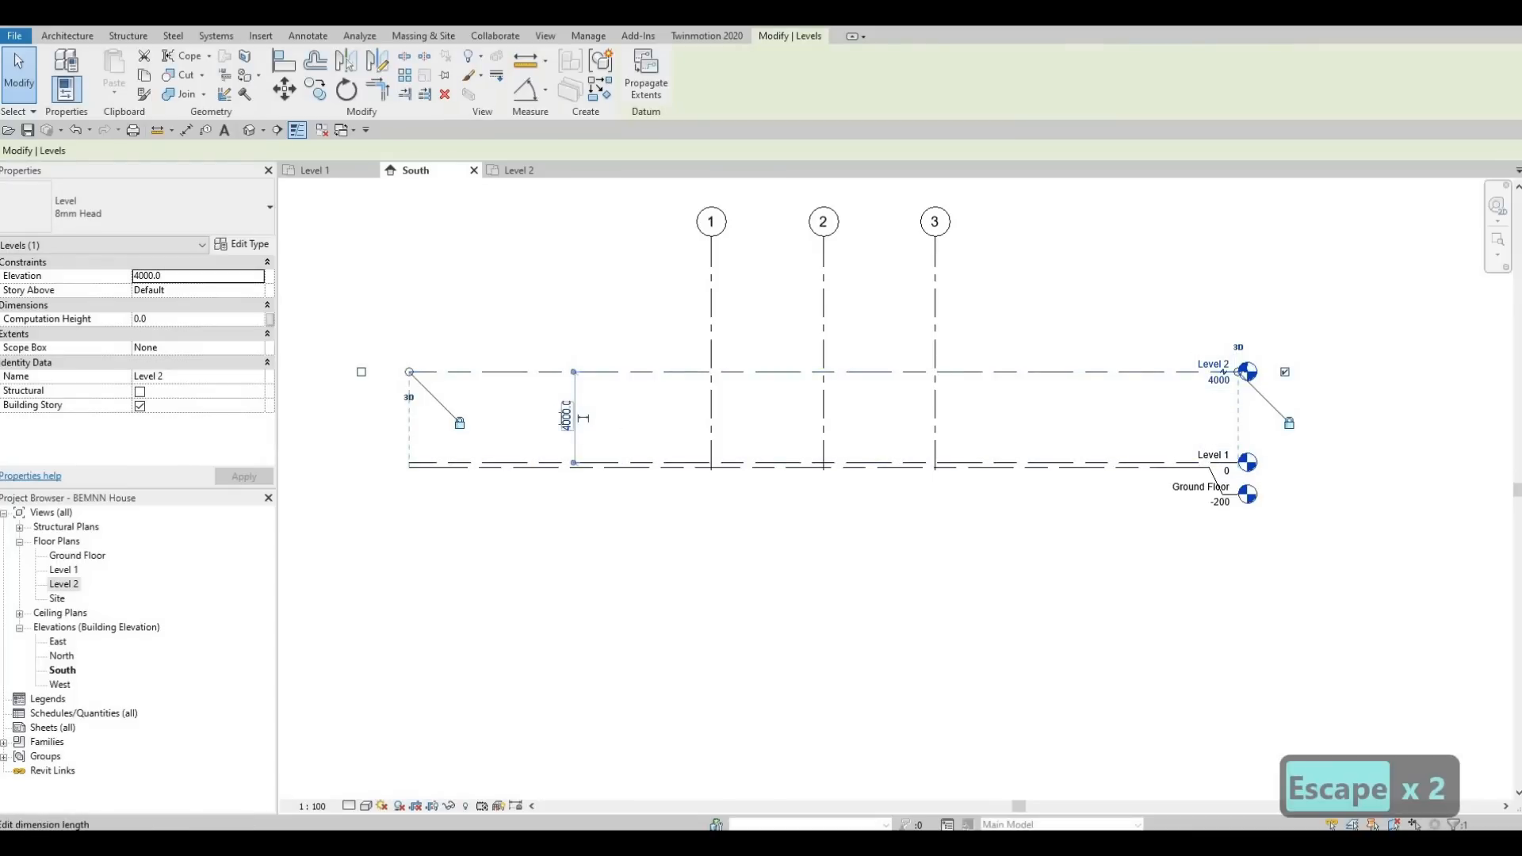
{"action": "left_click", "coordinate": [568, 416]}
{"action": "type", "text": "3000"}
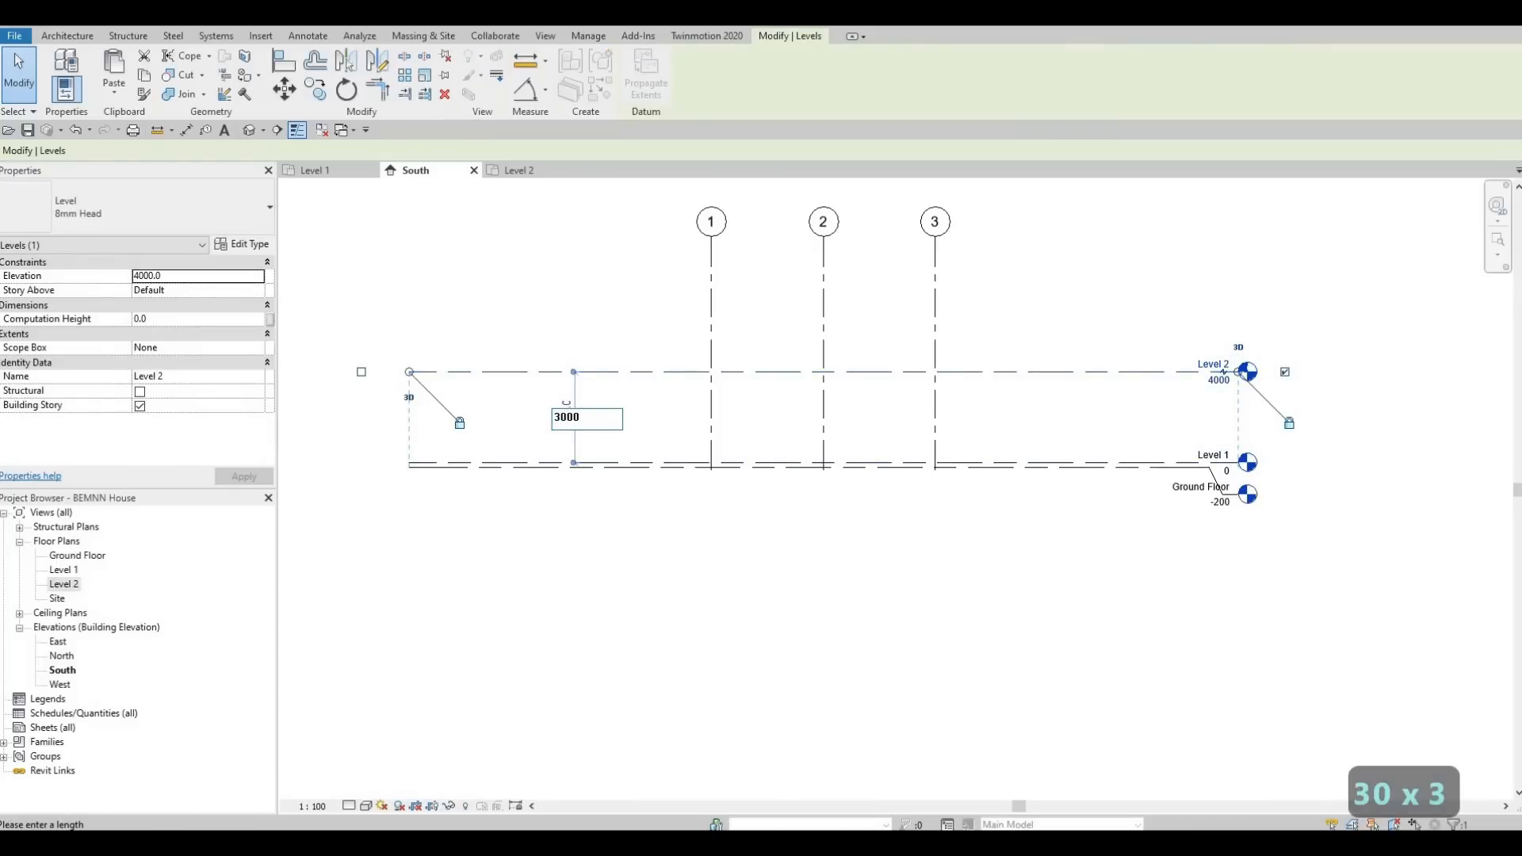
{"action": "key", "text": "Return"}
{"action": "key", "text": "Escape"}
{"action": "key", "text": "Escape"}
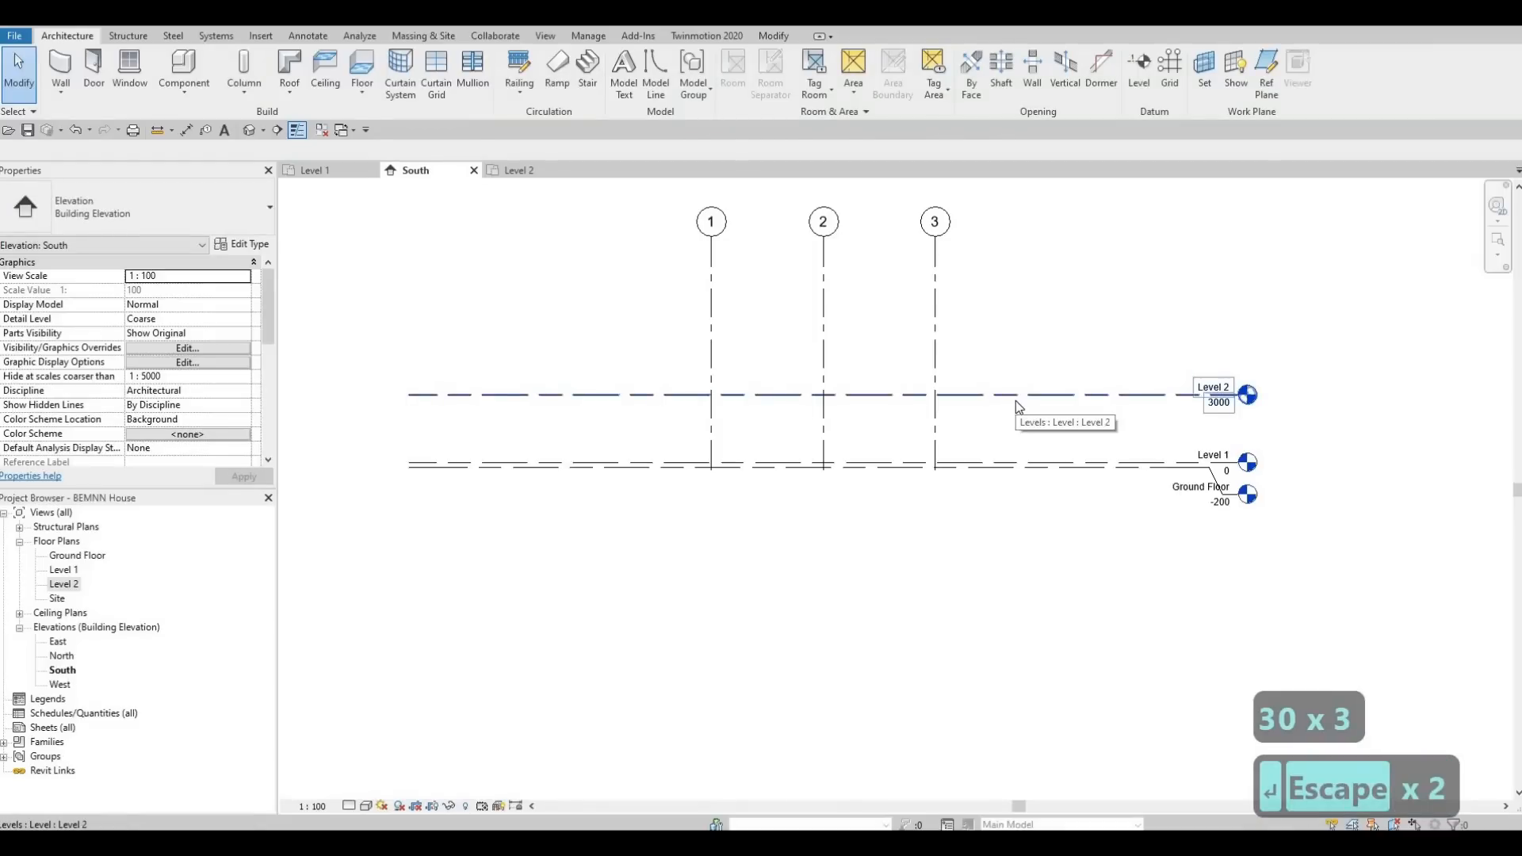
Copy the Level 2 line straight up by 3000 to create another level above it.
{"action": "left_click", "coordinate": [880, 394]}
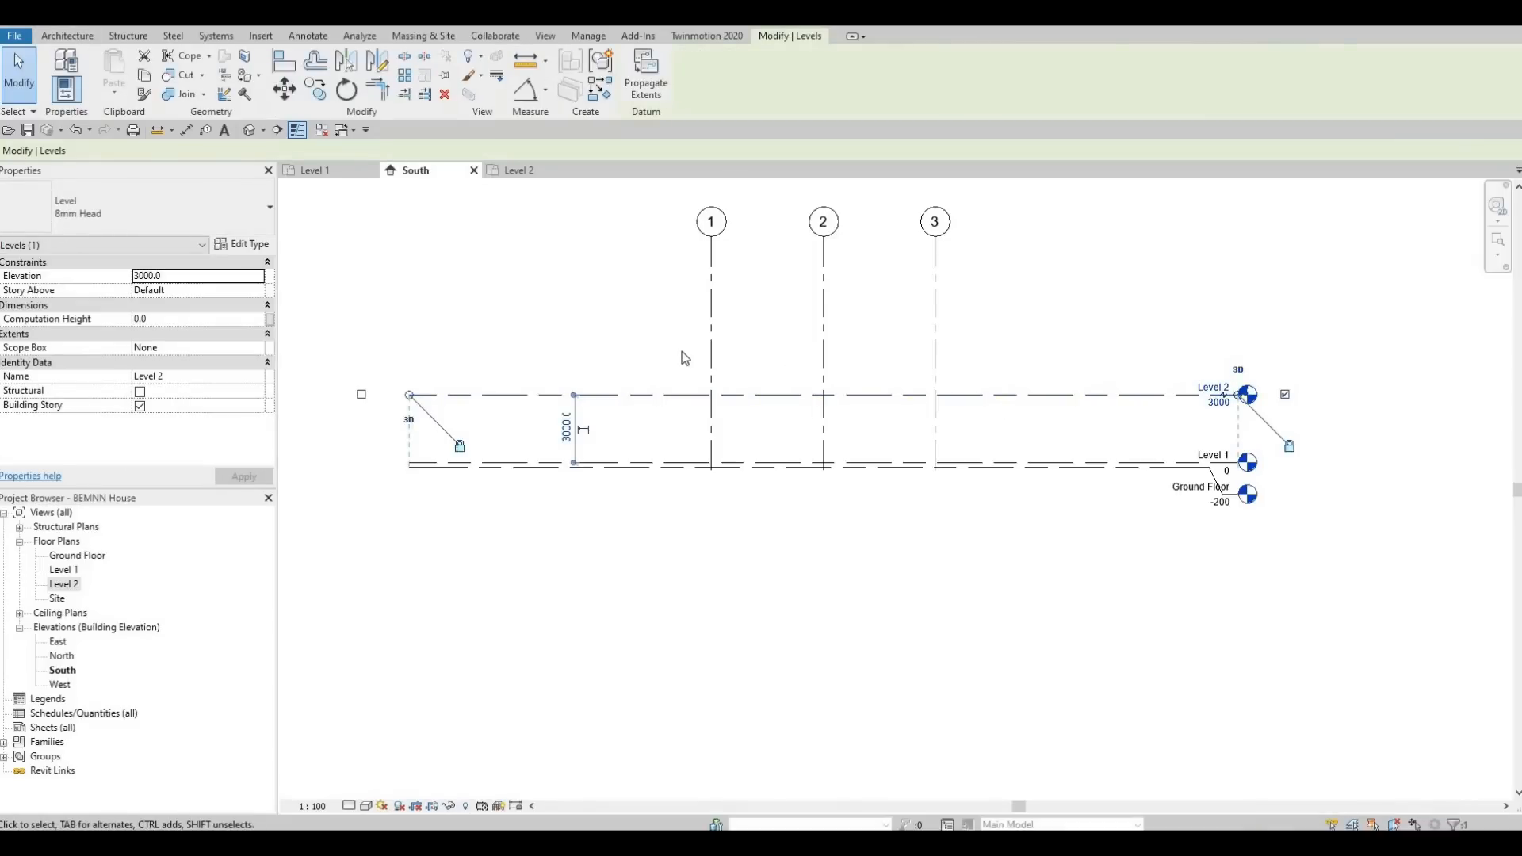
{"action": "key", "text": "c"}
{"action": "key", "text": "o"}
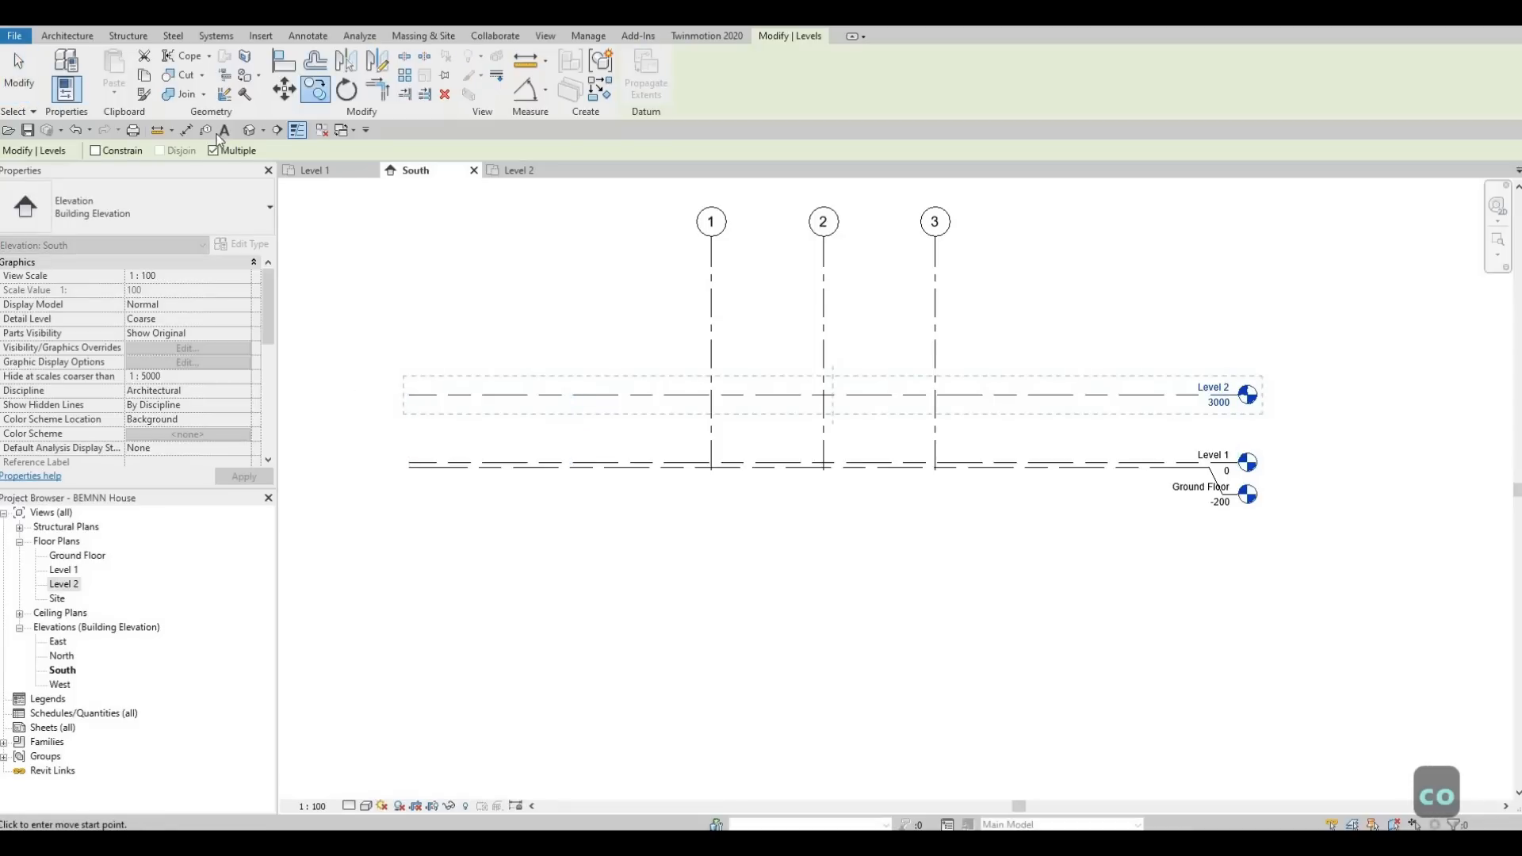
{"action": "left_click", "coordinate": [1051, 393]}
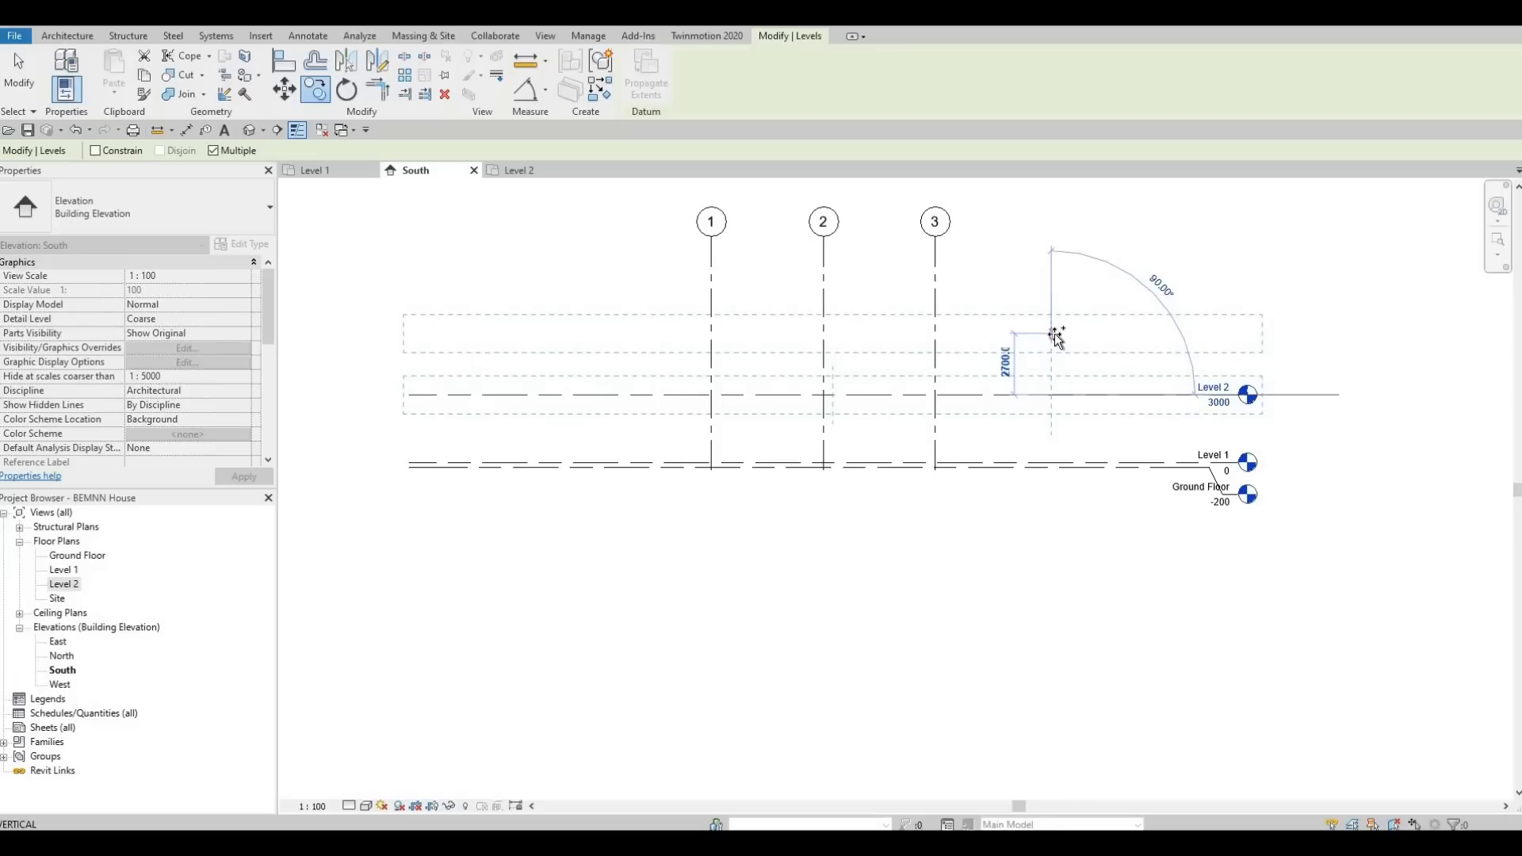
{"action": "type", "text": "3000"}
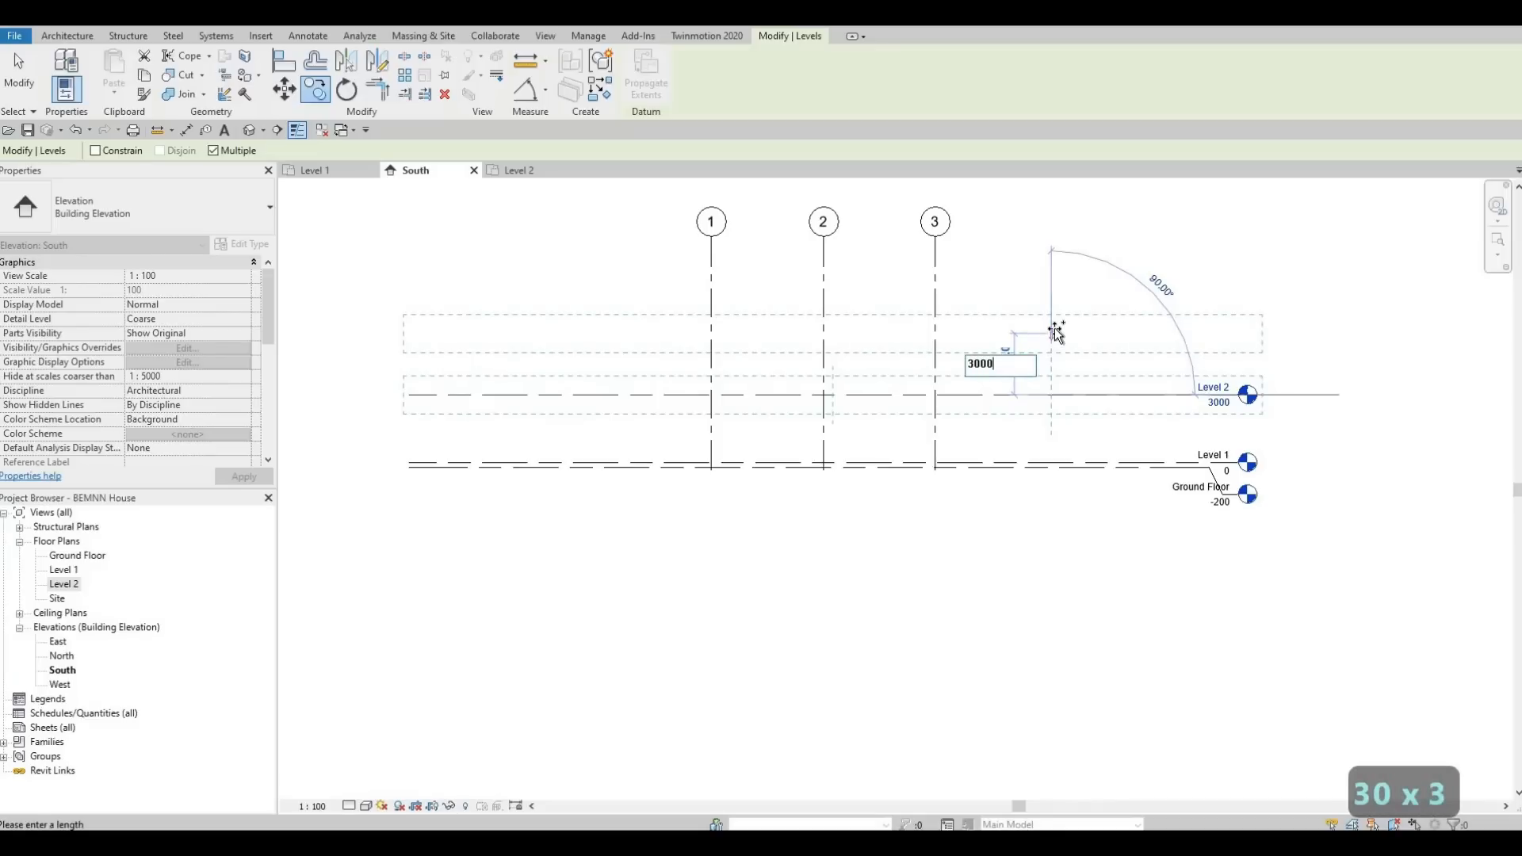
{"action": "key", "text": "Return"}
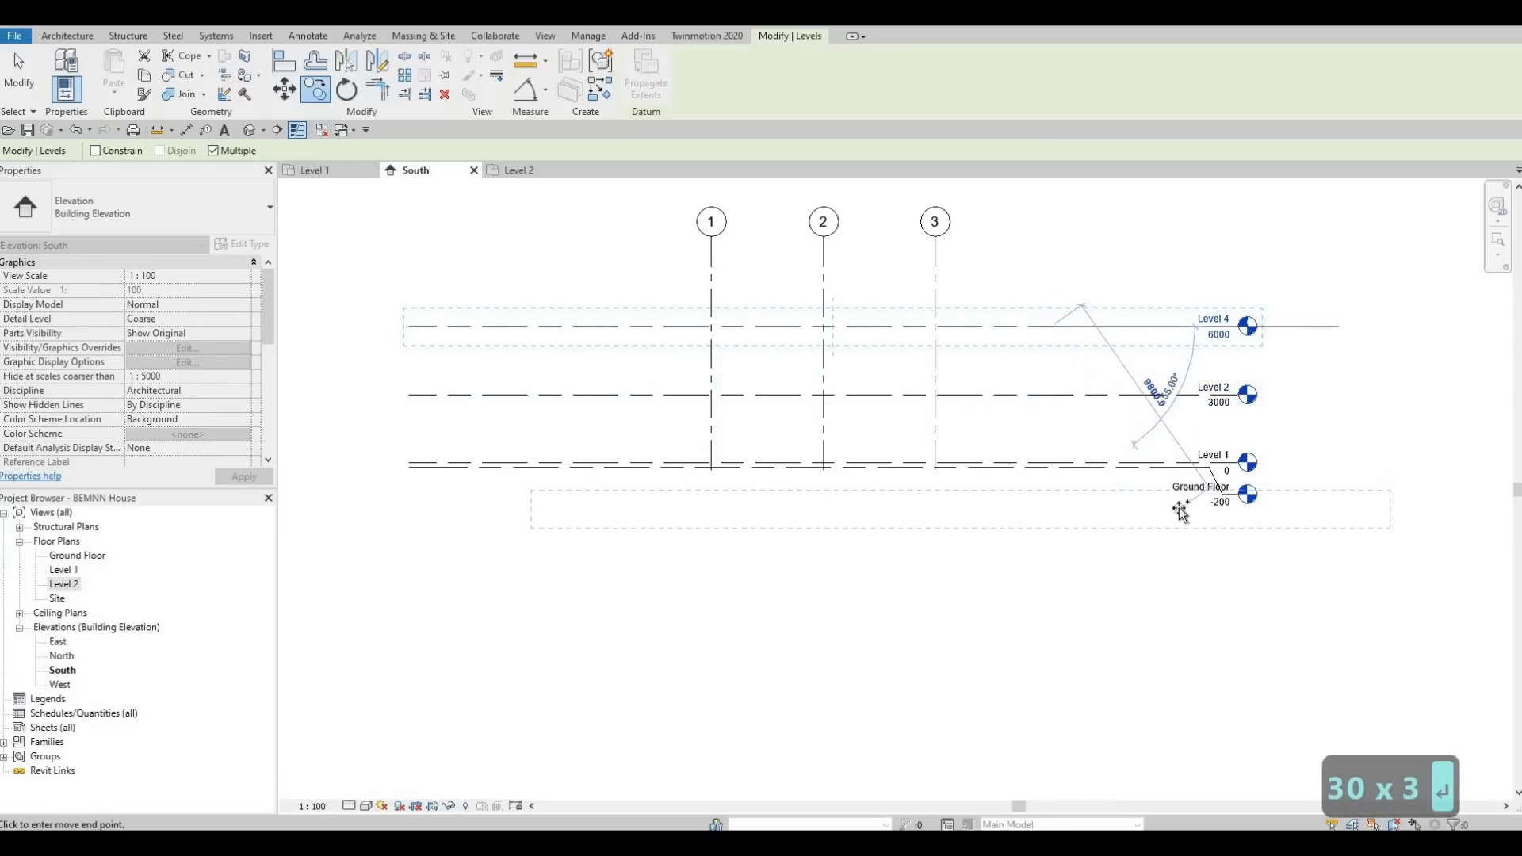
{"action": "key", "text": "Escape"}
{"action": "key", "text": "Escape"}
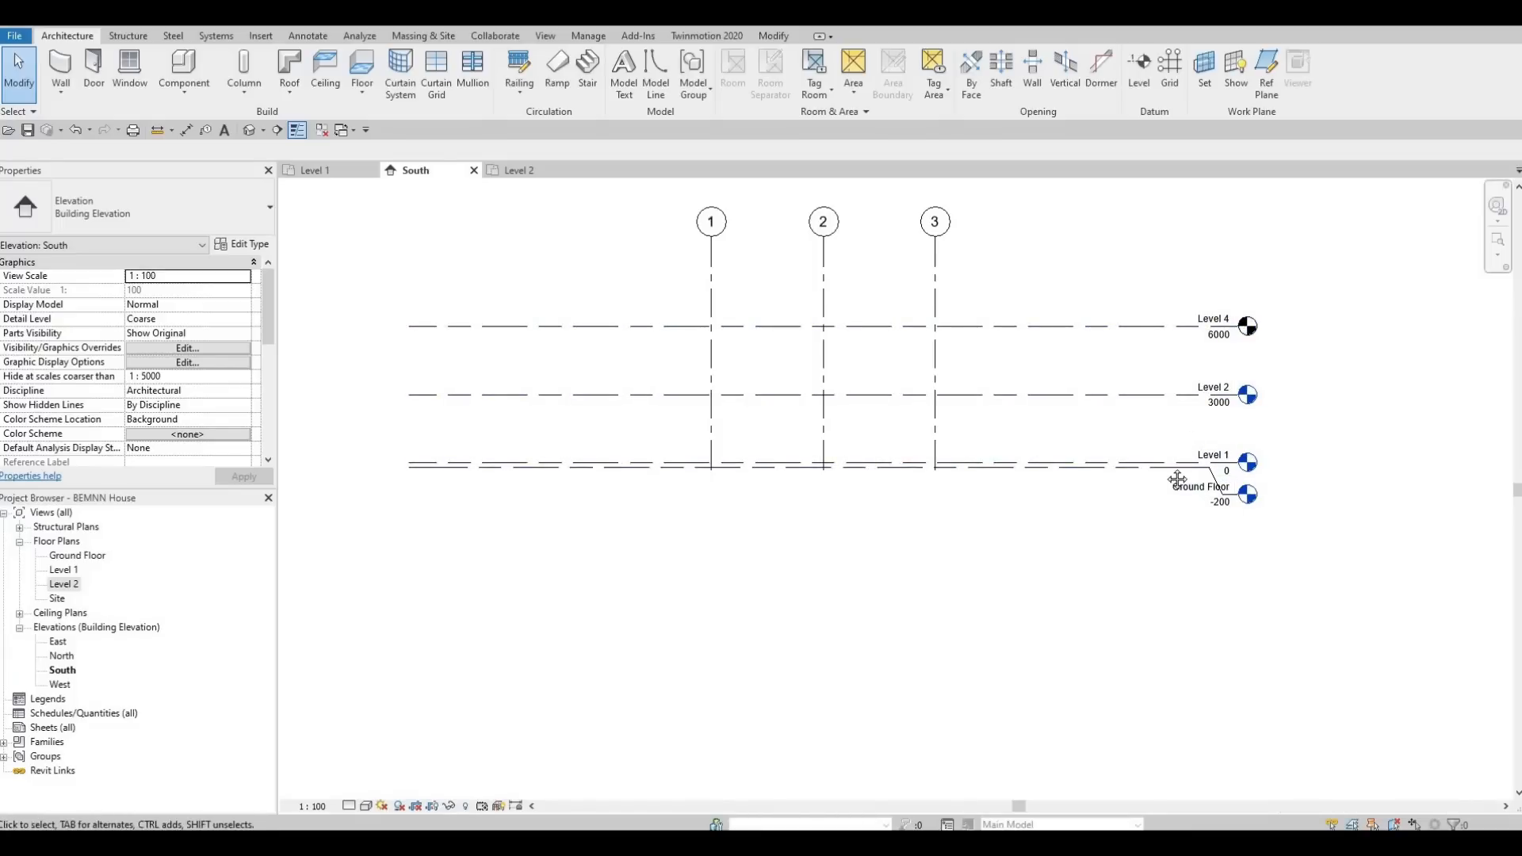
Rename the copied top level as Level 3.
{"action": "scroll", "coordinate": [1183, 437], "scroll_direction": "up", "scroll_amount": 2}
{"action": "middle_click_drag", "start_coordinate": [1189, 302], "coordinate": [1173, 349]}
{"action": "scroll", "coordinate": [1173, 343], "scroll_direction": "up", "scroll_amount": 1}
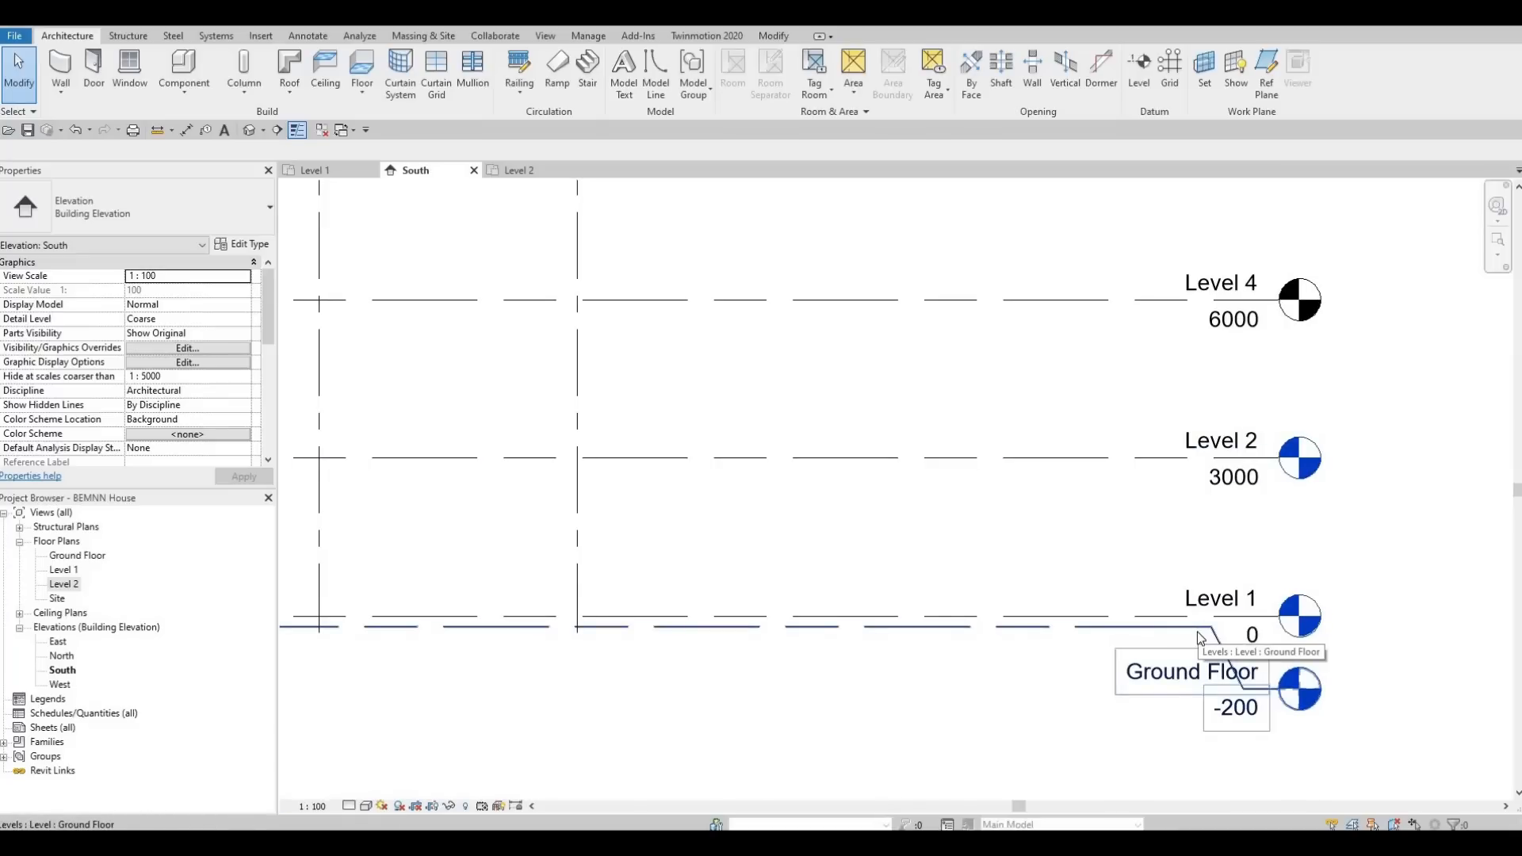
{"action": "left_click", "coordinate": [1237, 285]}
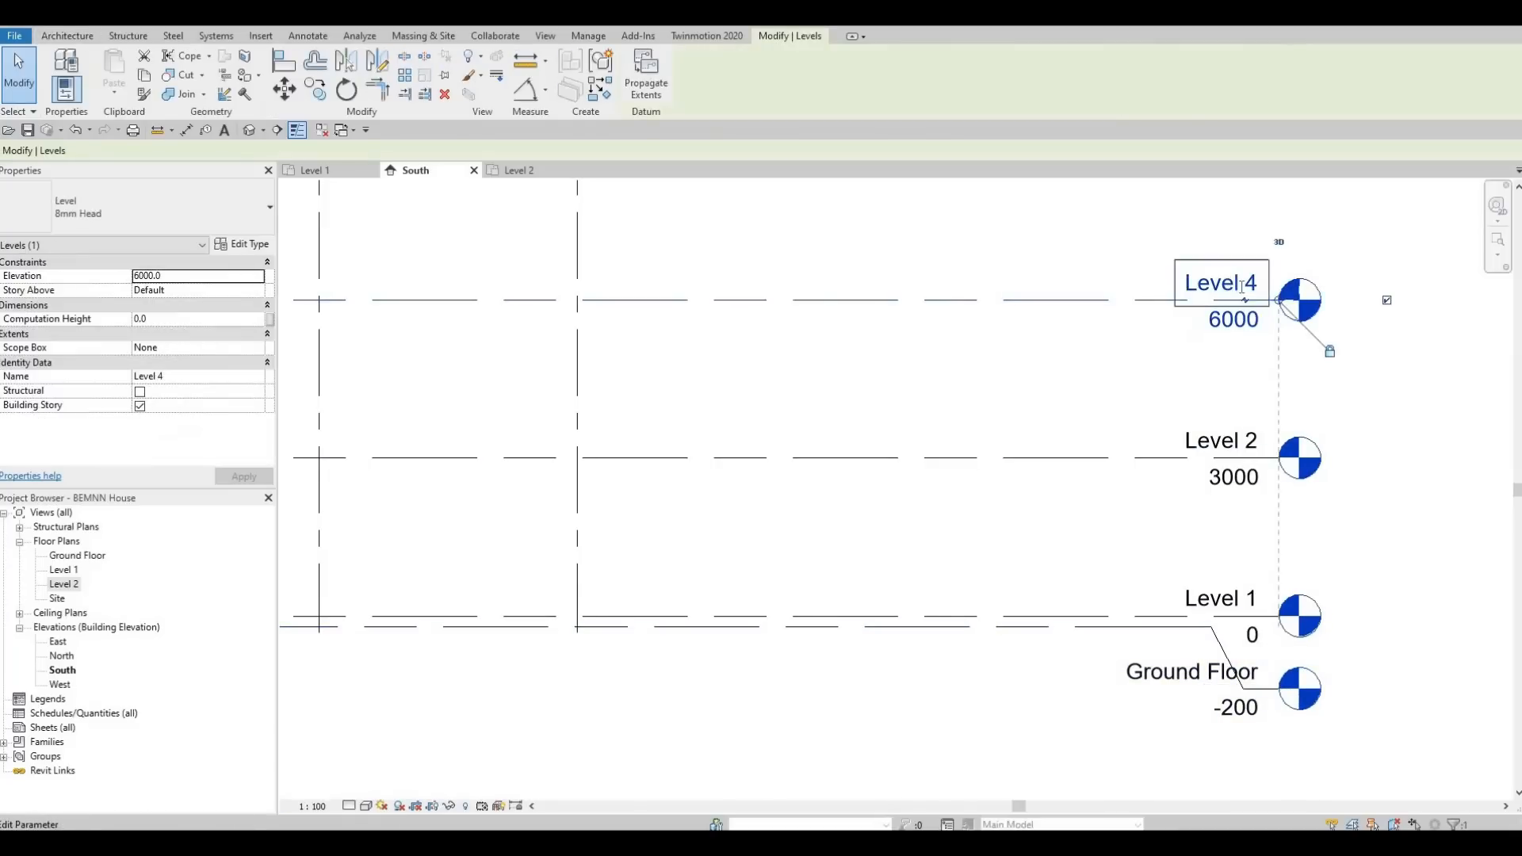
{"action": "left_click", "coordinate": [1244, 287]}
{"action": "left_click", "coordinate": [1243, 287]}
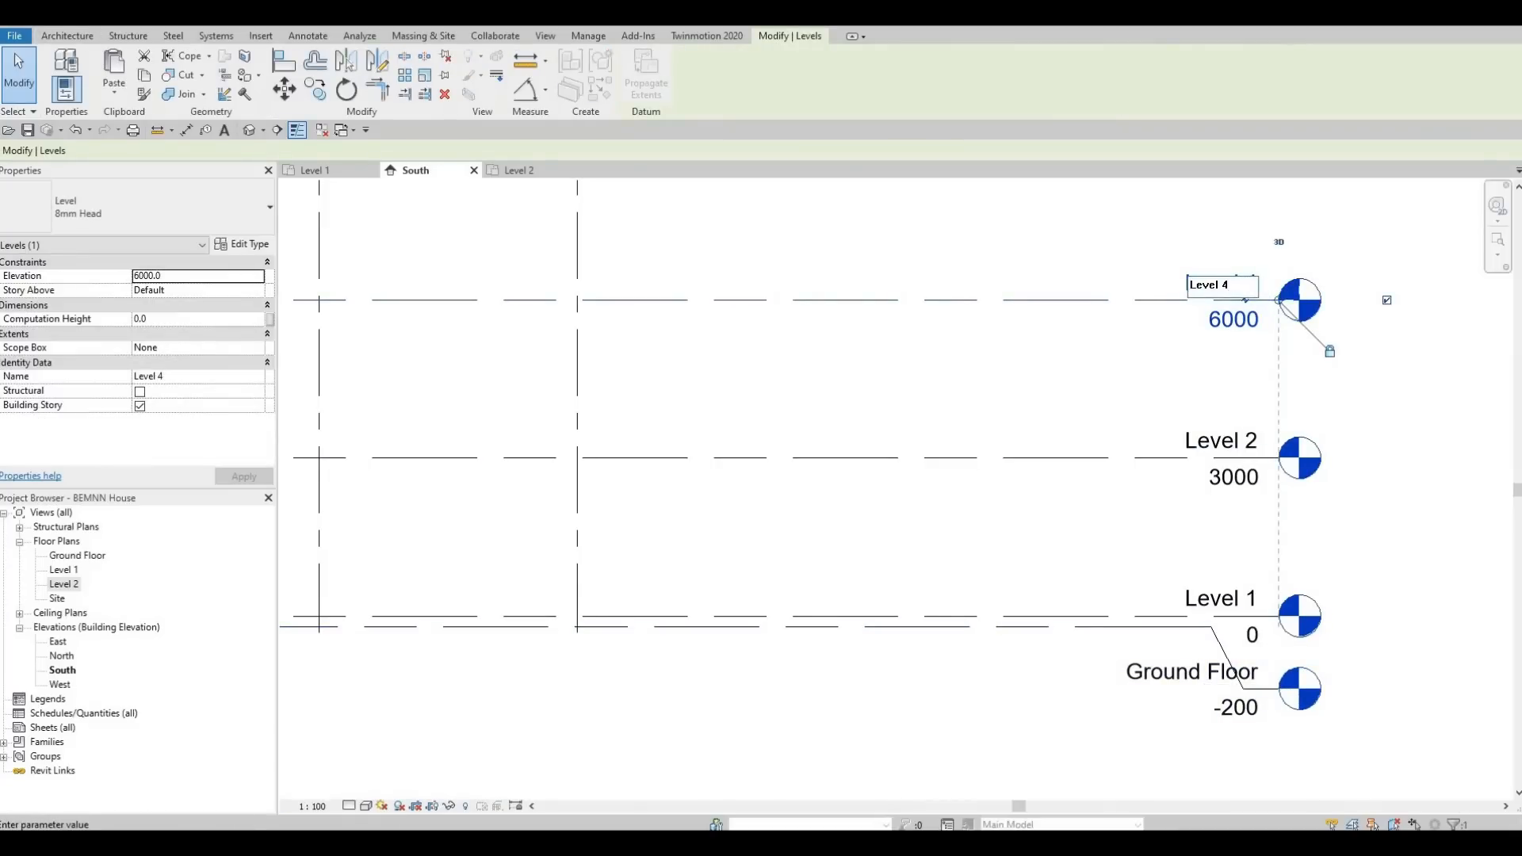
{"action": "key", "text": "BackSpace"}
{"action": "type", "text": "3"}
{"action": "key", "text": "Return"}
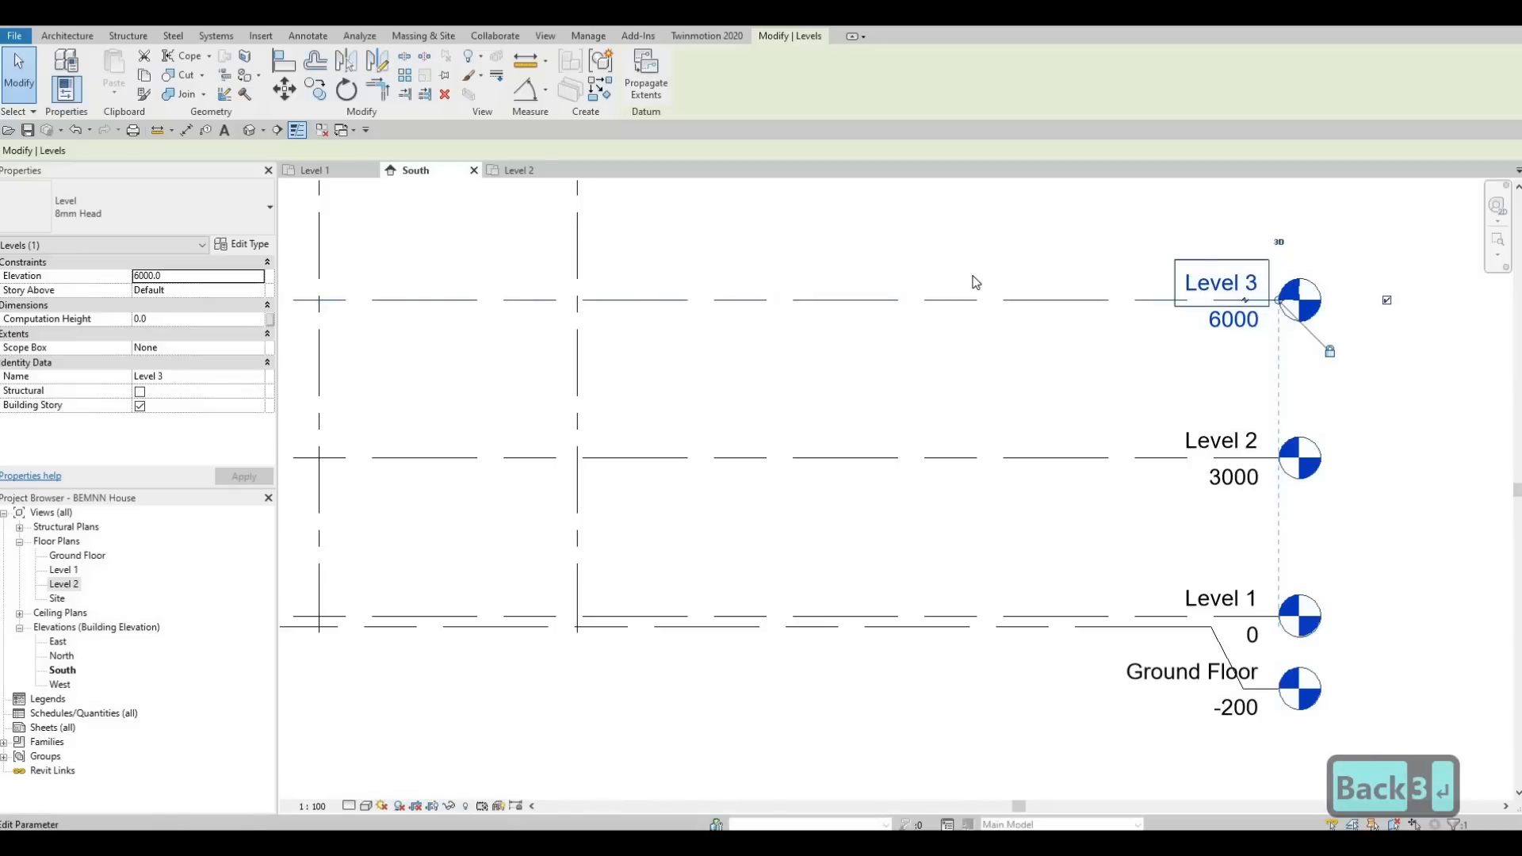
Create a floor plan view for Level 3.
{"action": "middle_click_drag", "start_coordinate": [619, 332], "coordinate": [847, 279]}
{"action": "scroll", "coordinate": [721, 327], "scroll_direction": "down", "scroll_amount": 2}
{"action": "middle_click_drag", "start_coordinate": [737, 397], "coordinate": [876, 386]}
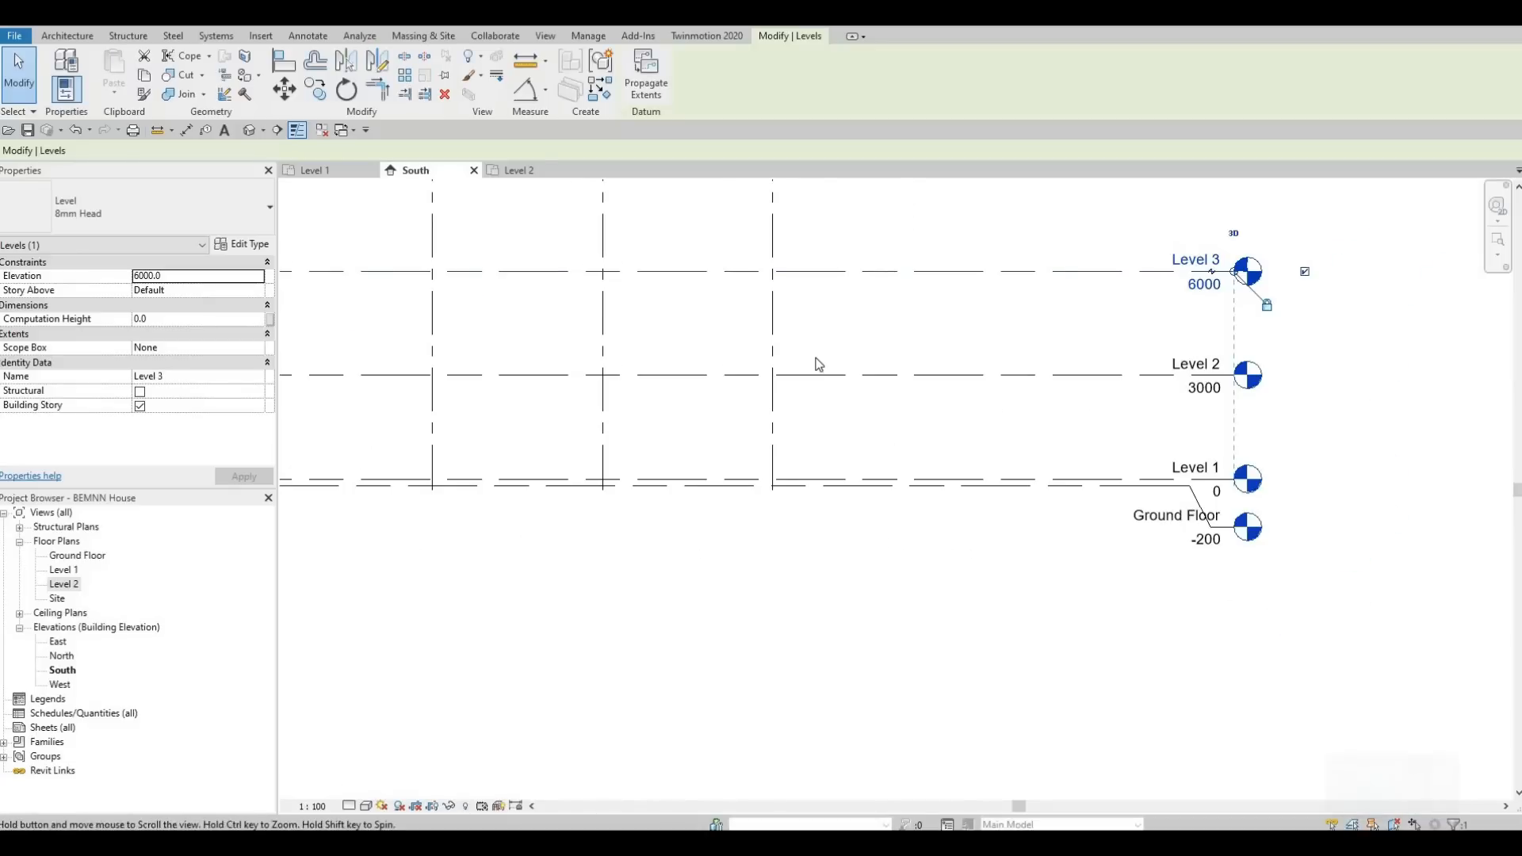
{"action": "middle_click_drag", "start_coordinate": [846, 314], "coordinate": [860, 341]}
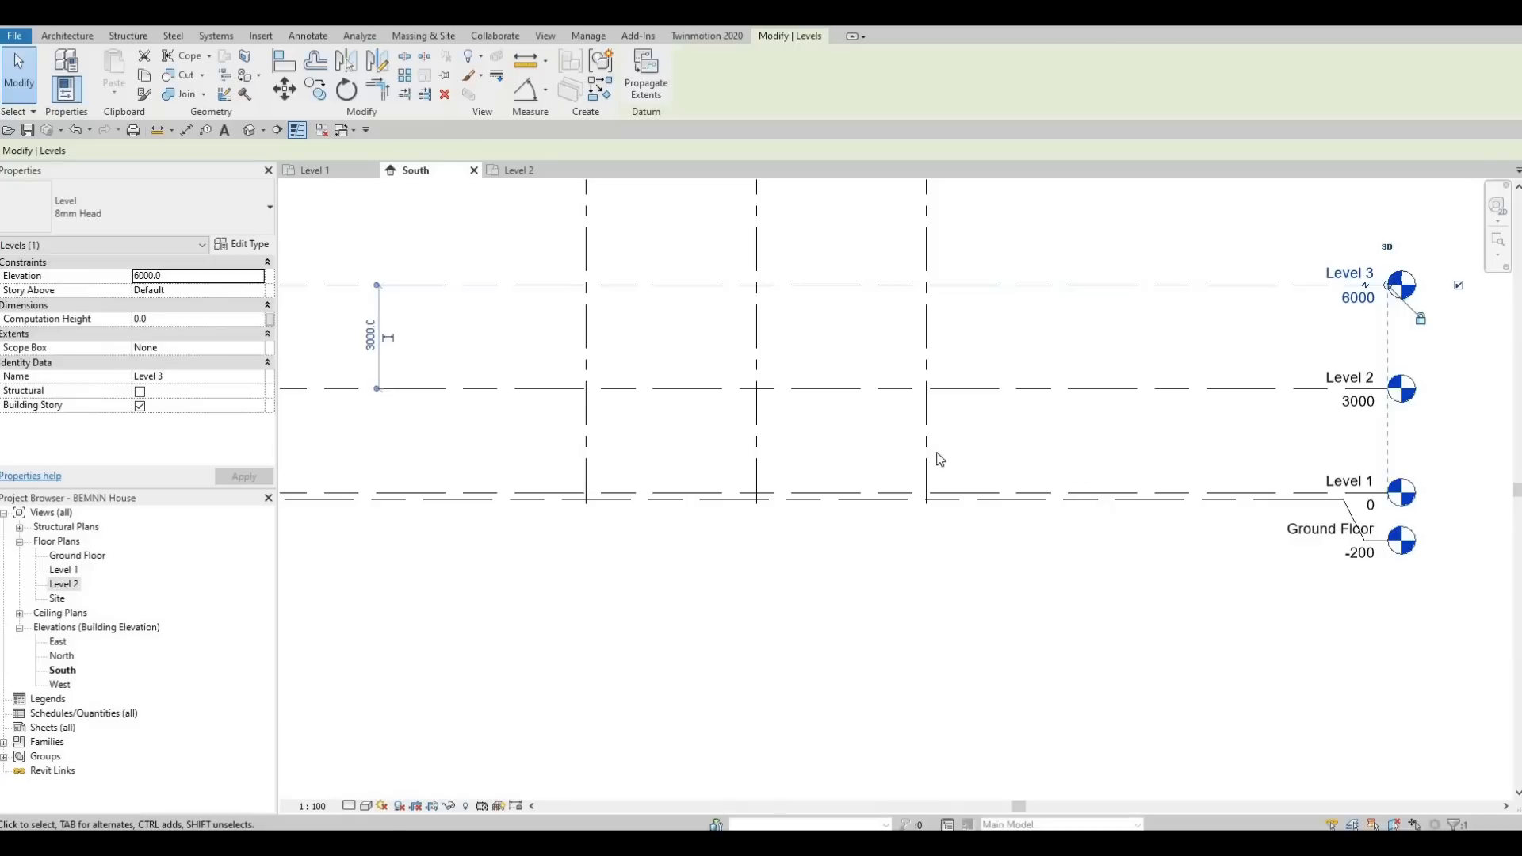
{"action": "scroll", "coordinate": [940, 460], "scroll_direction": "down", "scroll_amount": 2}
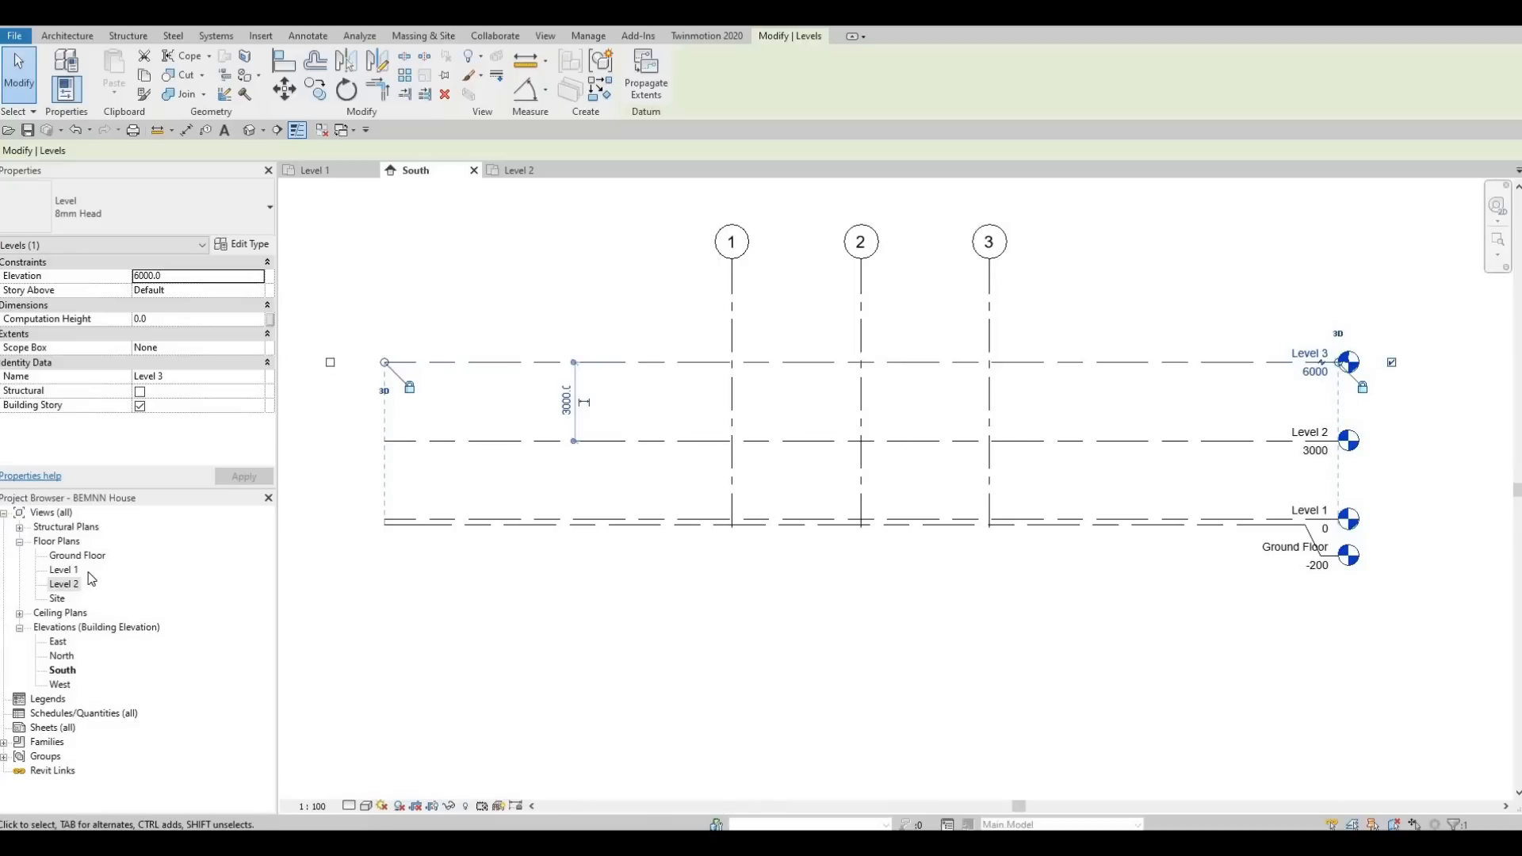
{"action": "left_click", "coordinate": [546, 37]}
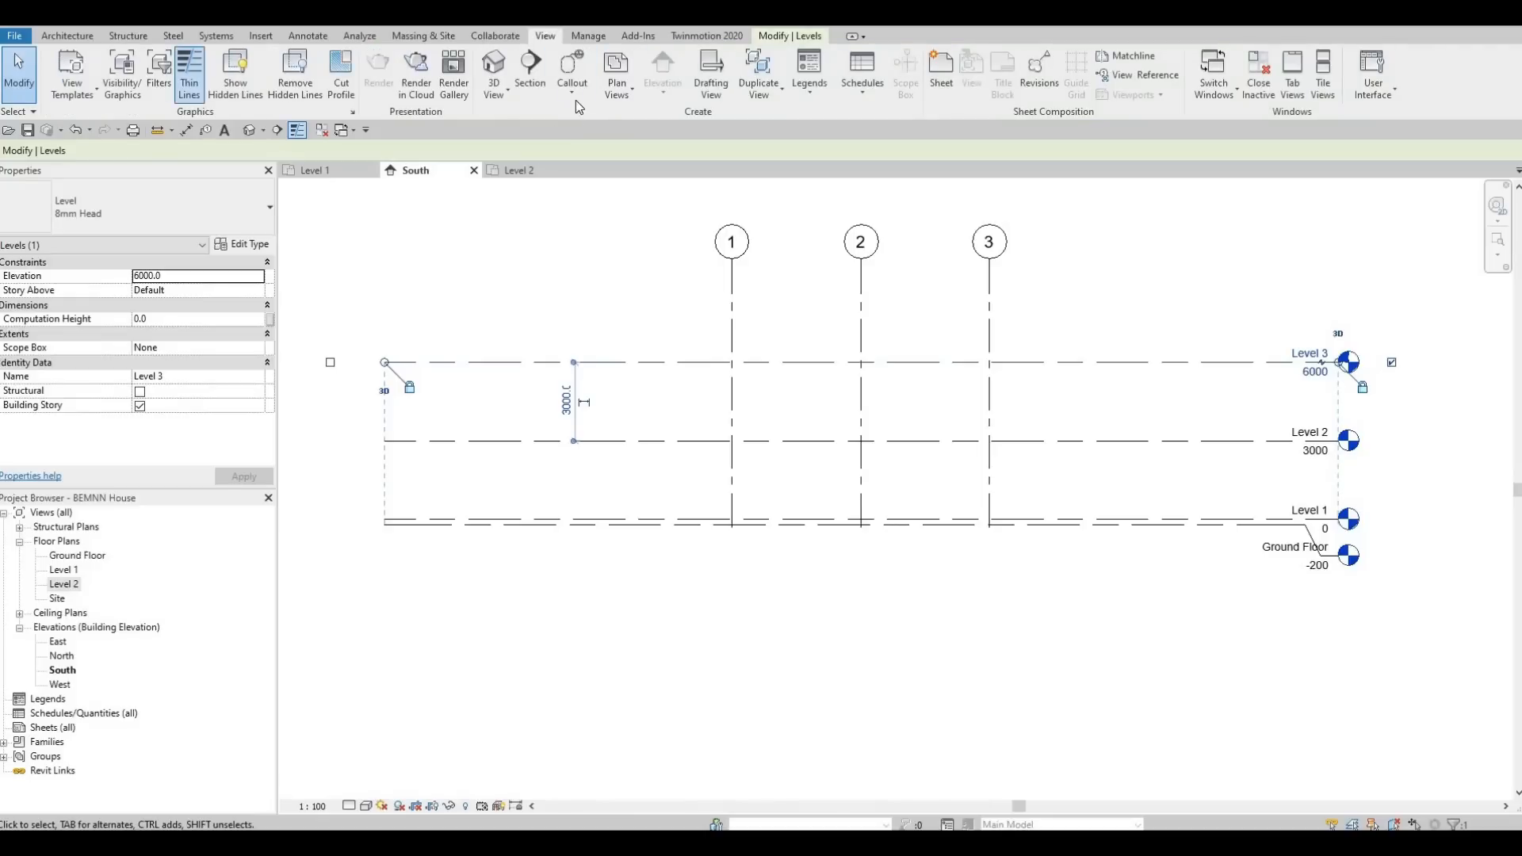
{"action": "left_click", "coordinate": [620, 92]}
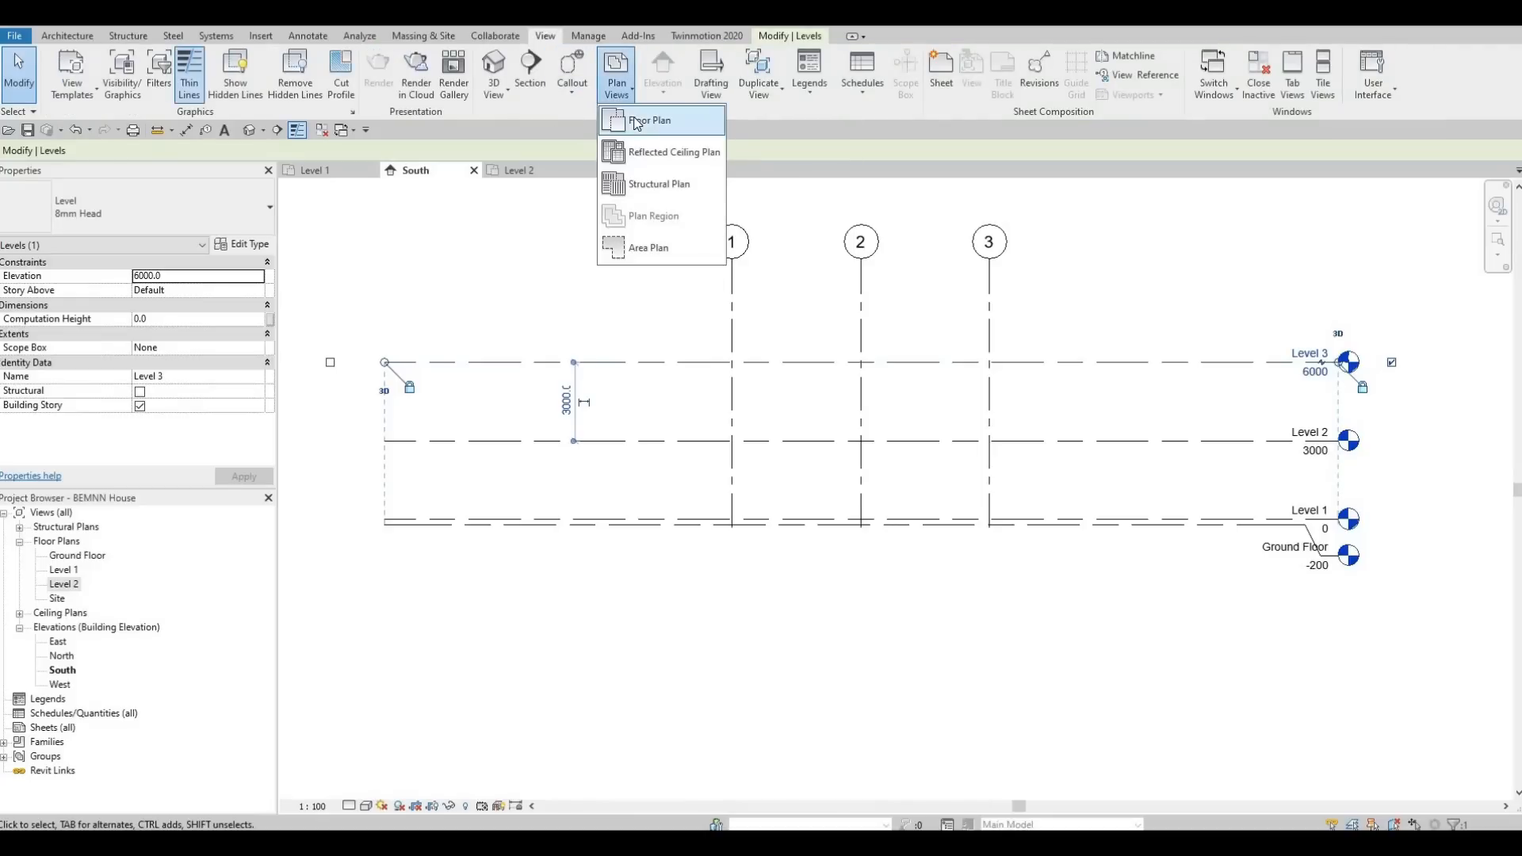
{"action": "left_click", "coordinate": [638, 121]}
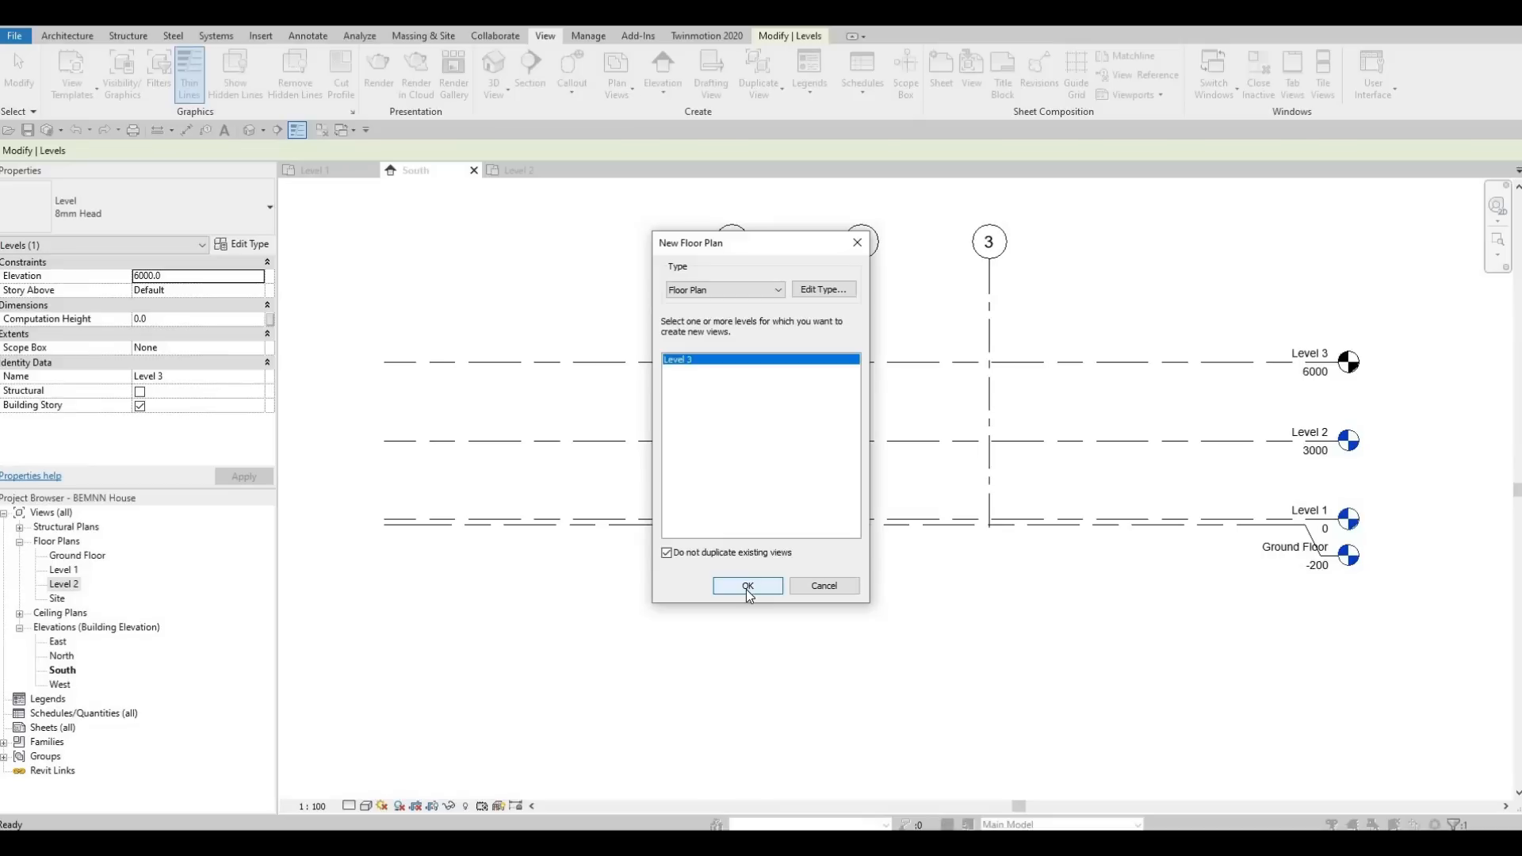
{"action": "key", "text": "Return"}
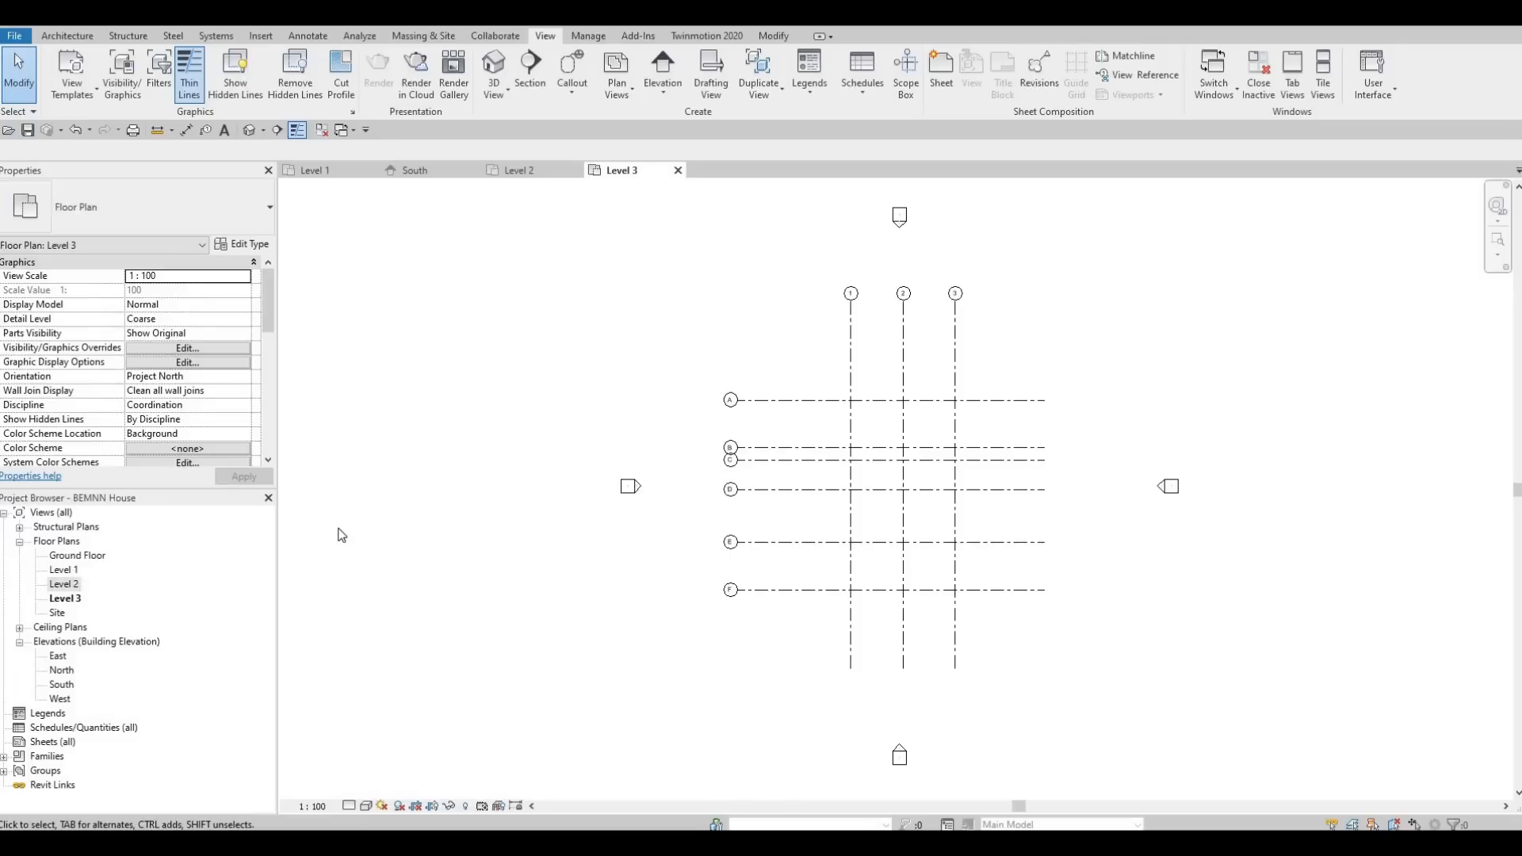
Examine the grids and their dimensions in the Level 1 floor plan, and return to the South elevation.
{"action": "double_click", "coordinate": [63, 570]}
{"action": "scroll", "coordinate": [833, 496], "scroll_direction": "up", "scroll_amount": 1}
{"action": "middle_click_drag", "start_coordinate": [812, 571], "coordinate": [861, 581]}
{"action": "scroll", "coordinate": [815, 546], "scroll_direction": "down", "scroll_amount": 3}
{"action": "key", "text": "Escape"}
{"action": "scroll", "coordinate": [861, 581], "scroll_direction": "down", "scroll_amount": 2}
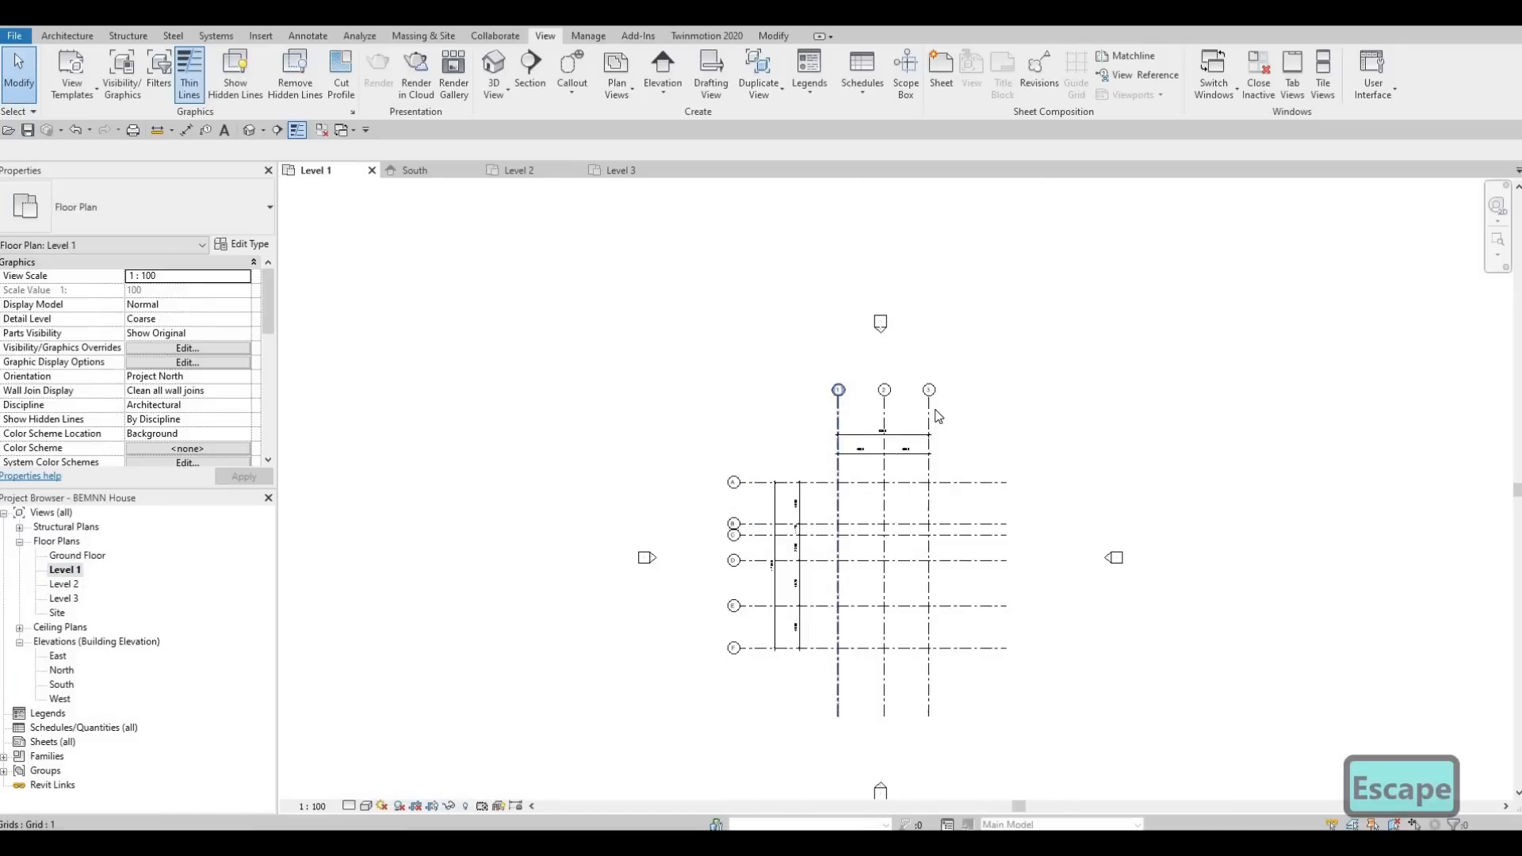
{"action": "middle_click_drag", "start_coordinate": [938, 416], "coordinate": [950, 329]}
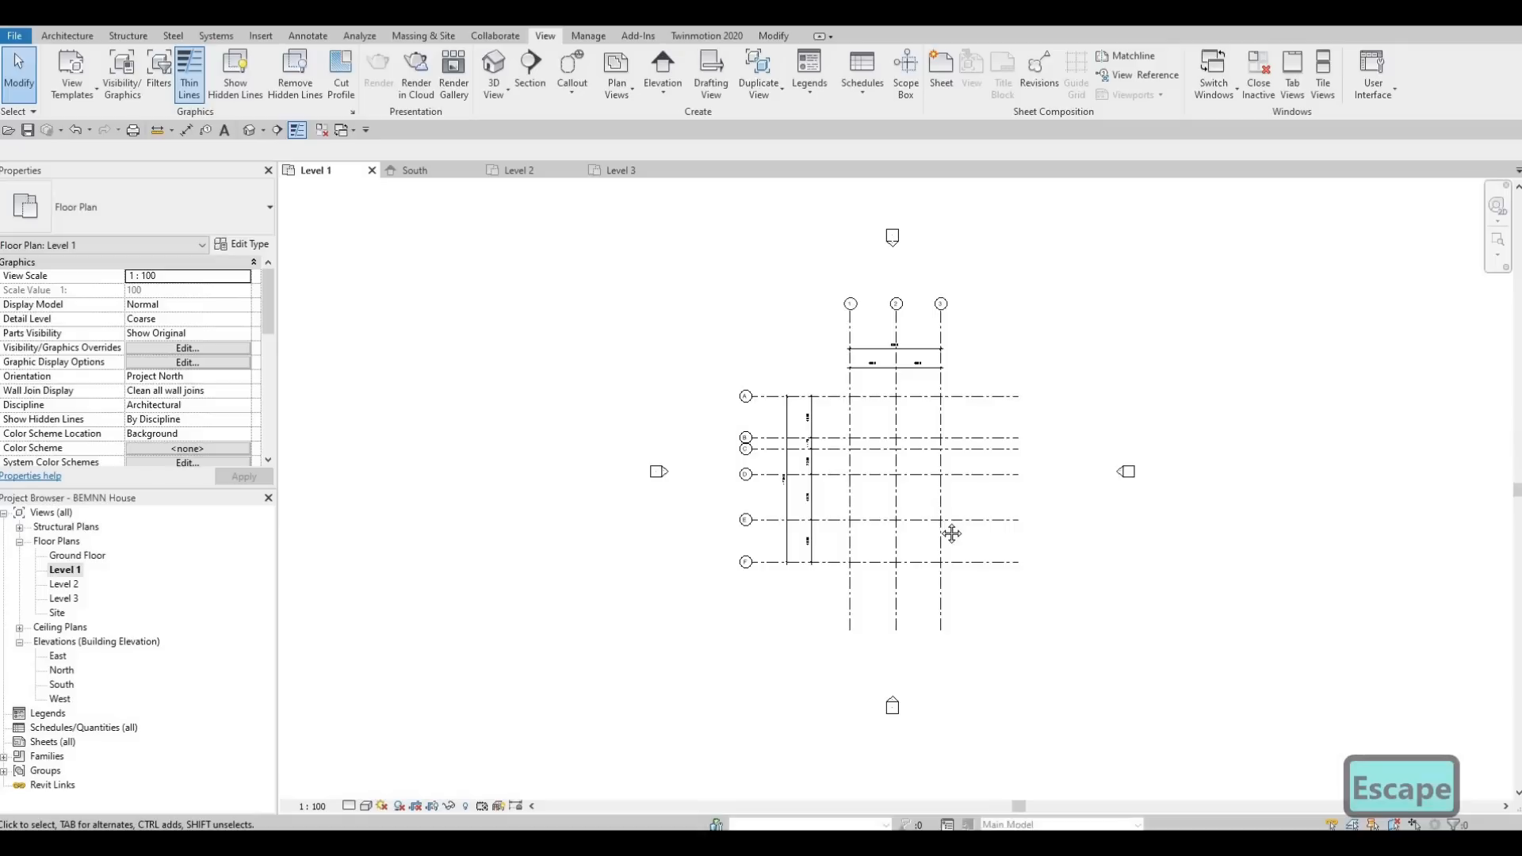
{"action": "middle_click_drag", "start_coordinate": [927, 521], "coordinate": [926, 521]}
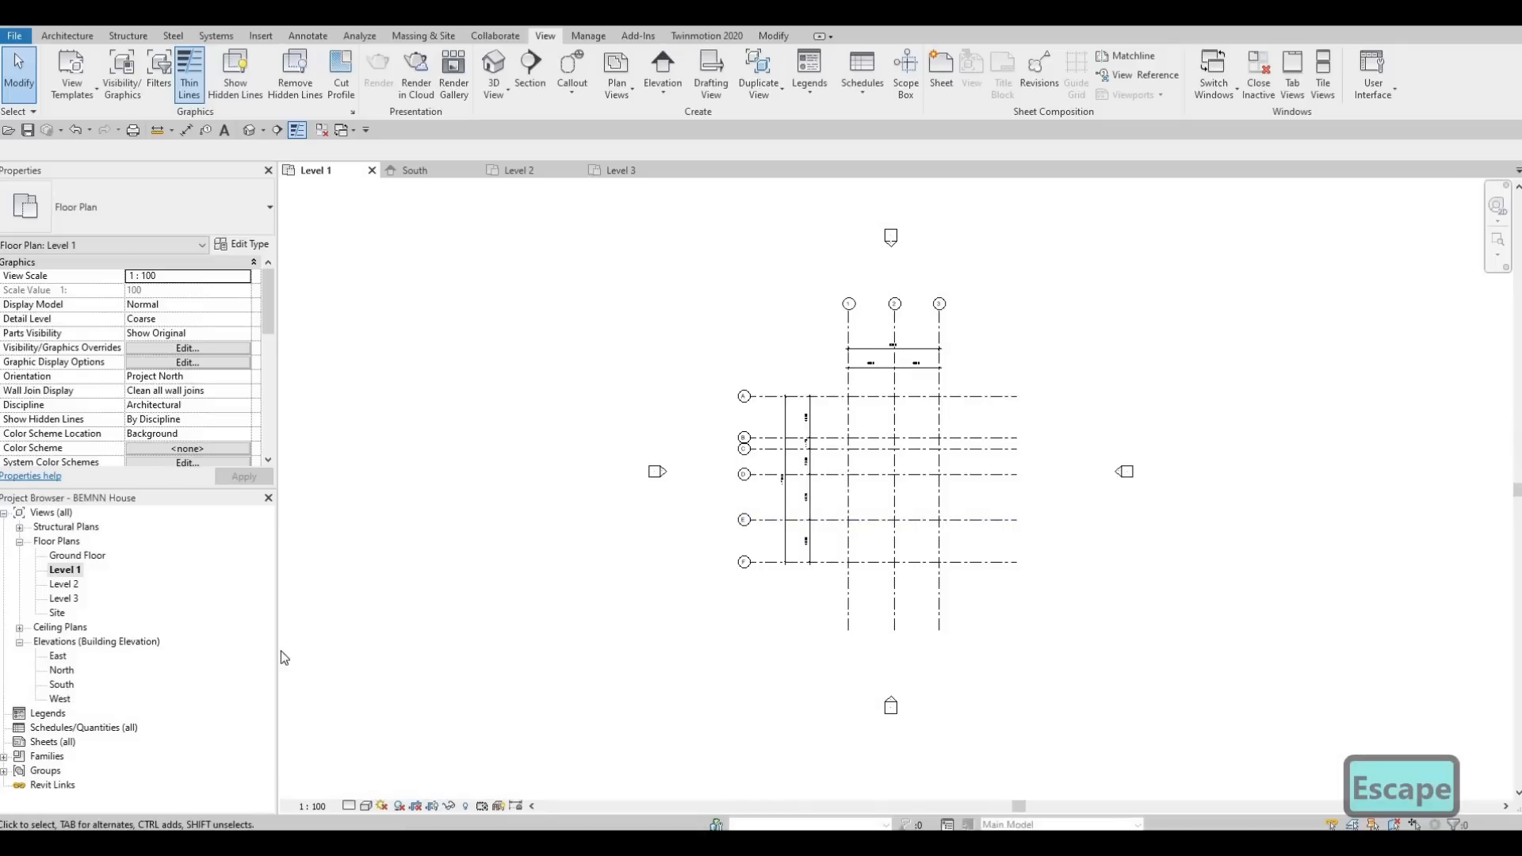
{"action": "scroll", "coordinate": [933, 429], "scroll_direction": "down", "scroll_amount": 2}
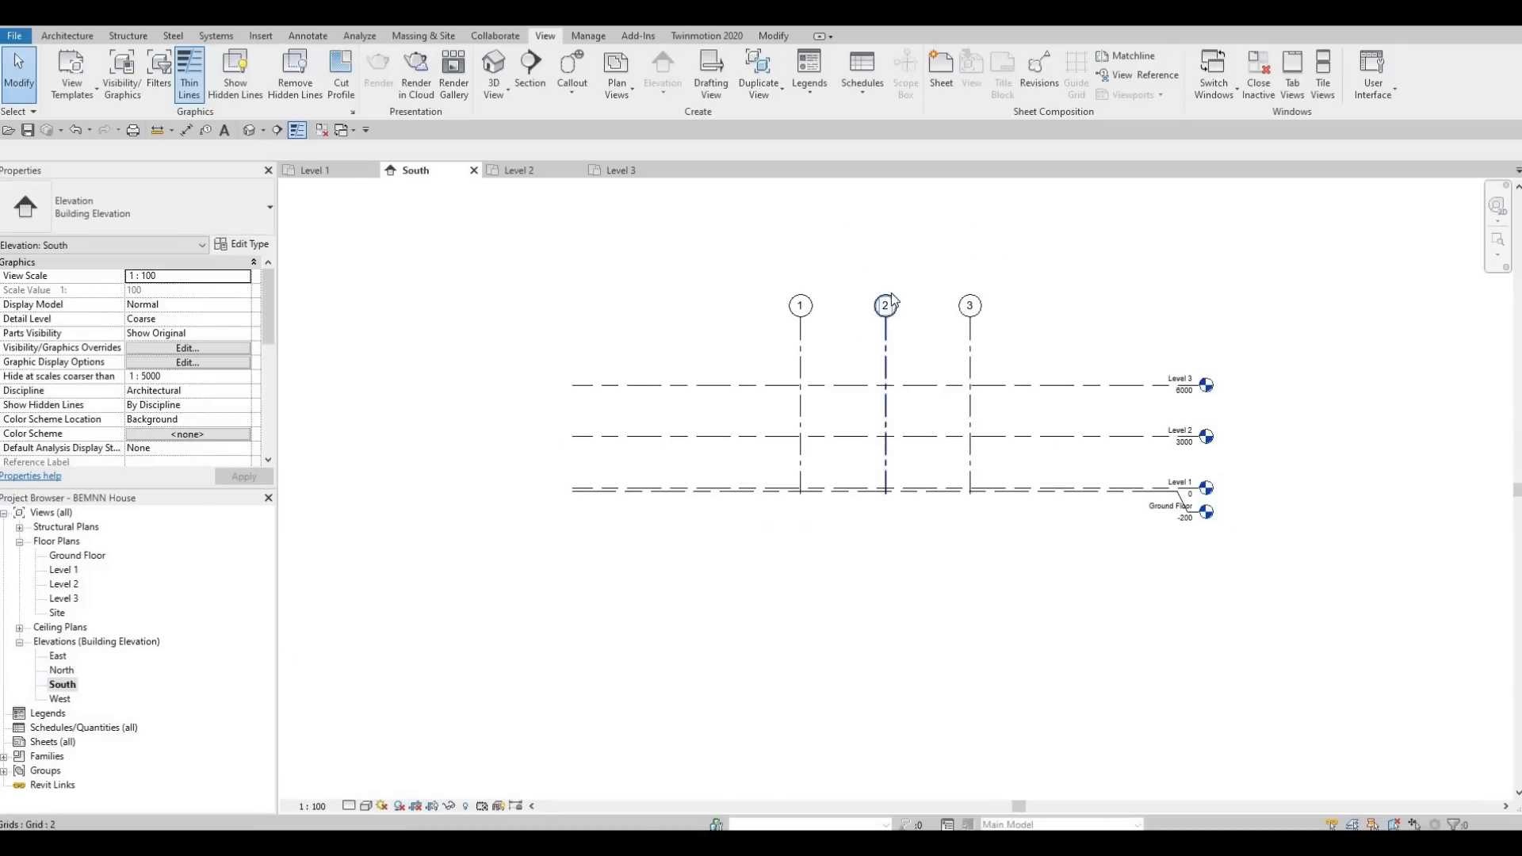
In the East elevation, extend the heads of grids A to F together further above Level 3.
{"action": "double_click", "coordinate": [58, 657]}
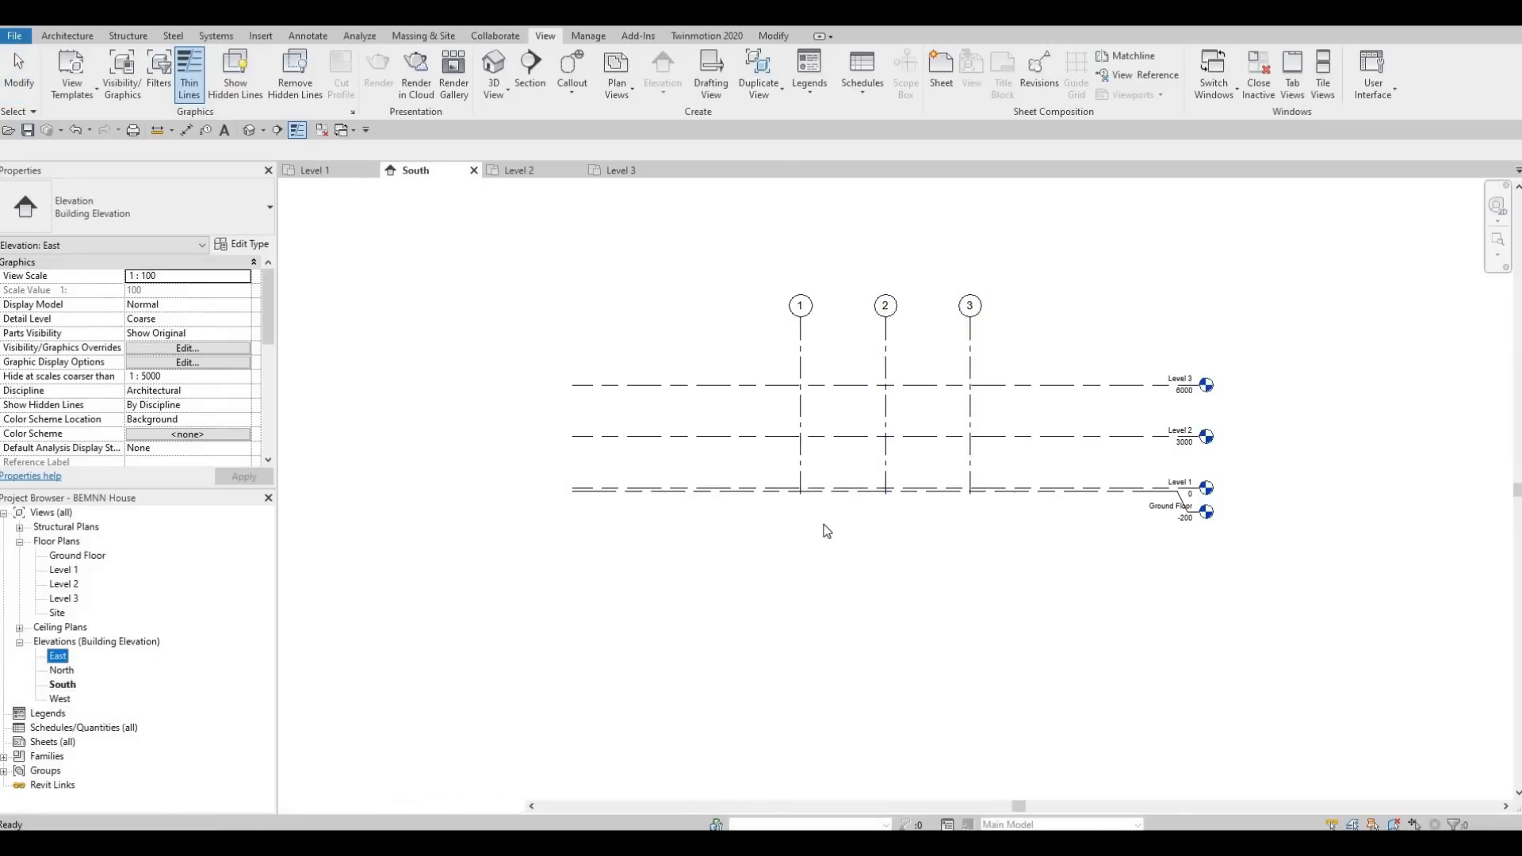
{"action": "key", "text": "z"}
{"action": "key", "text": "f"}
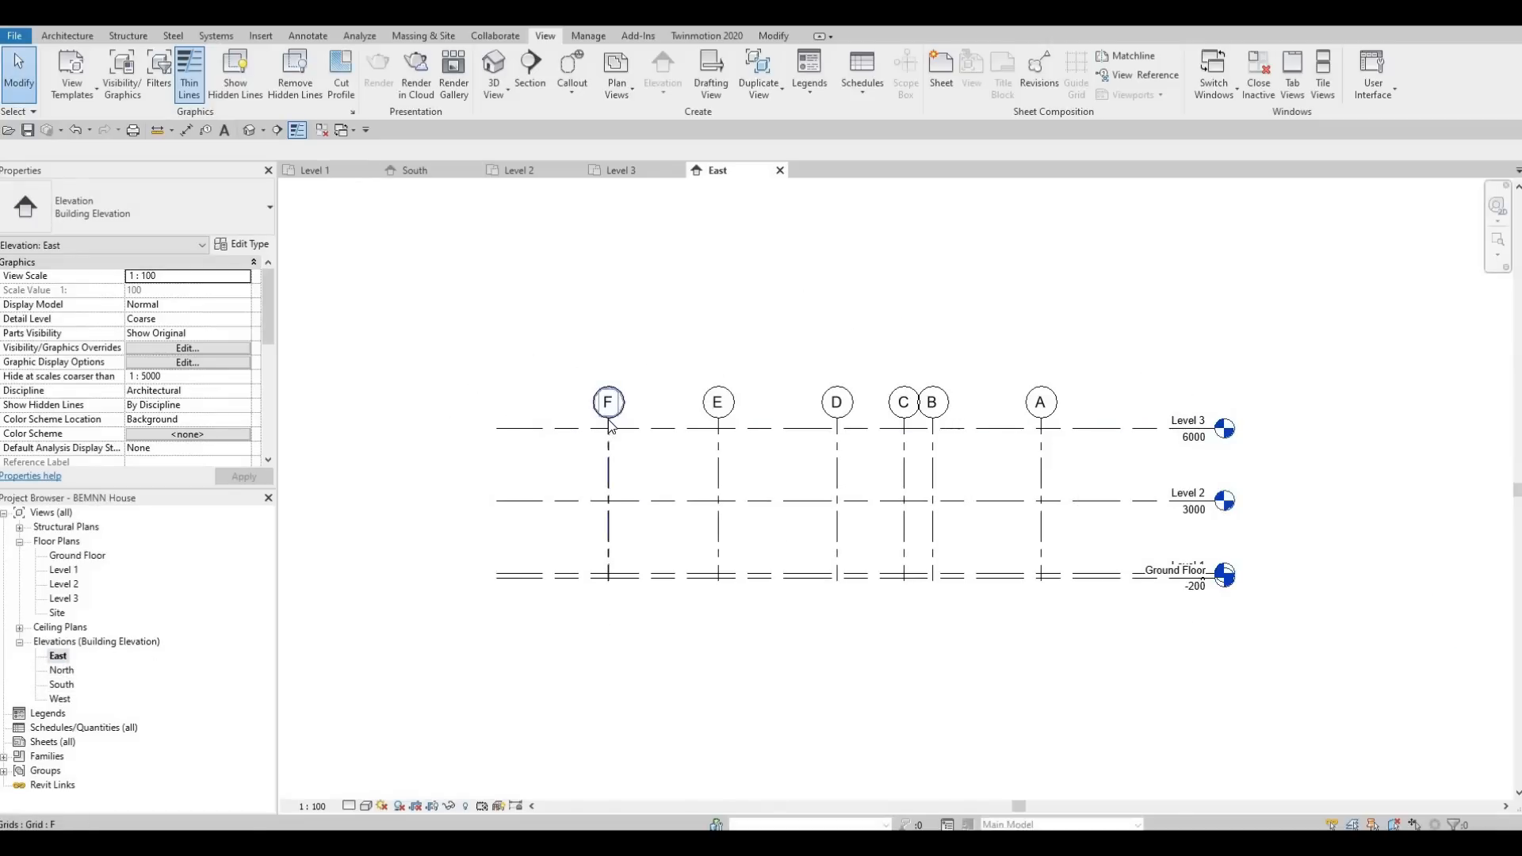
{"action": "left_click", "coordinate": [609, 418]}
{"action": "left_click_drag", "start_coordinate": [609, 418], "coordinate": [613, 342]}
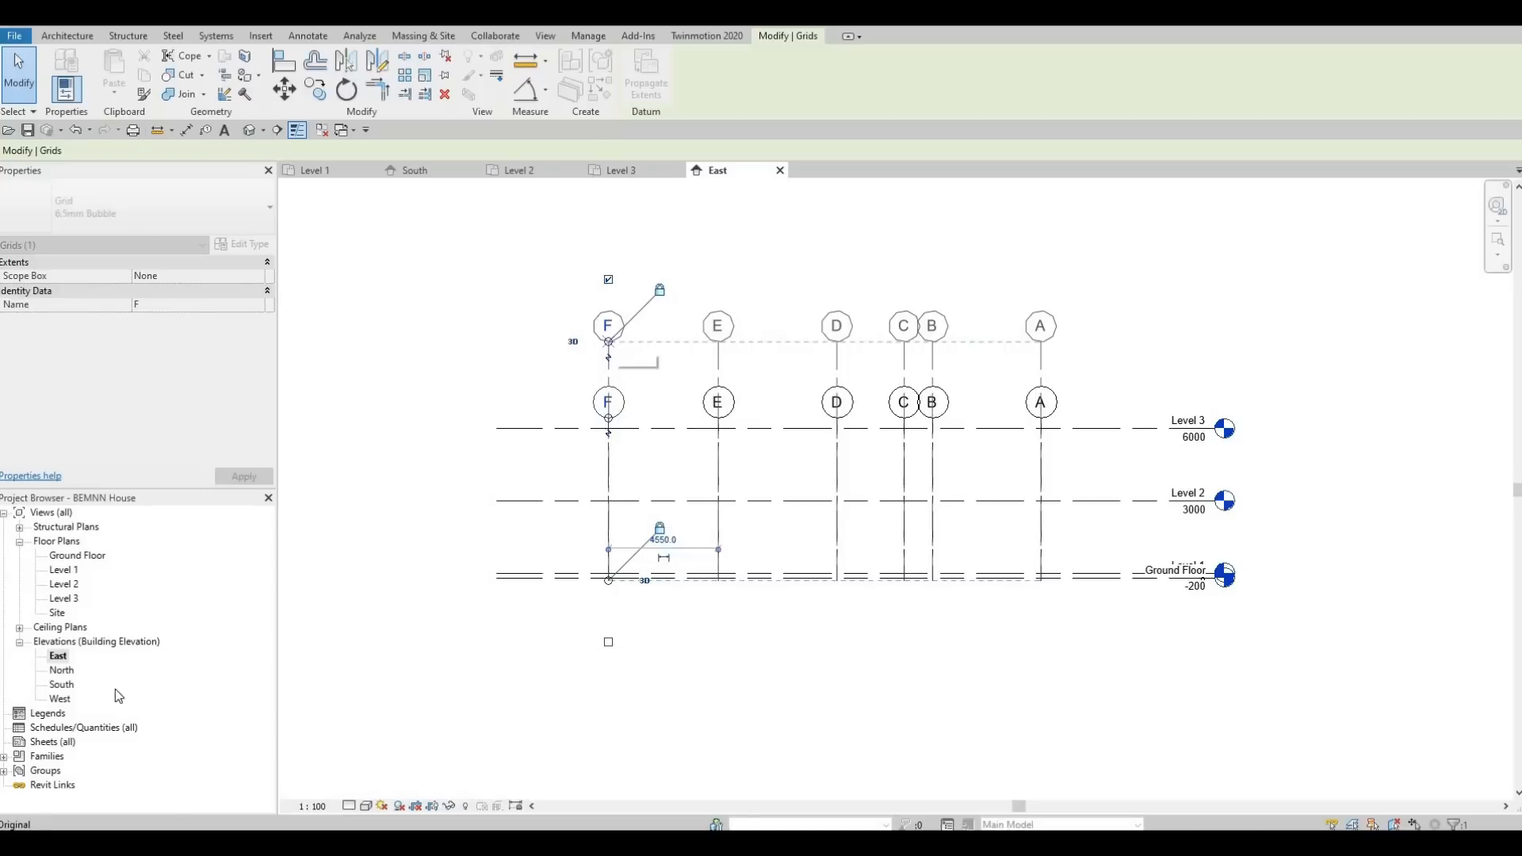
In the West elevation, add an elbow to the Ground Floor level line and move its head clear below the Level 1 head.
{"action": "double_click", "coordinate": [59, 672]}
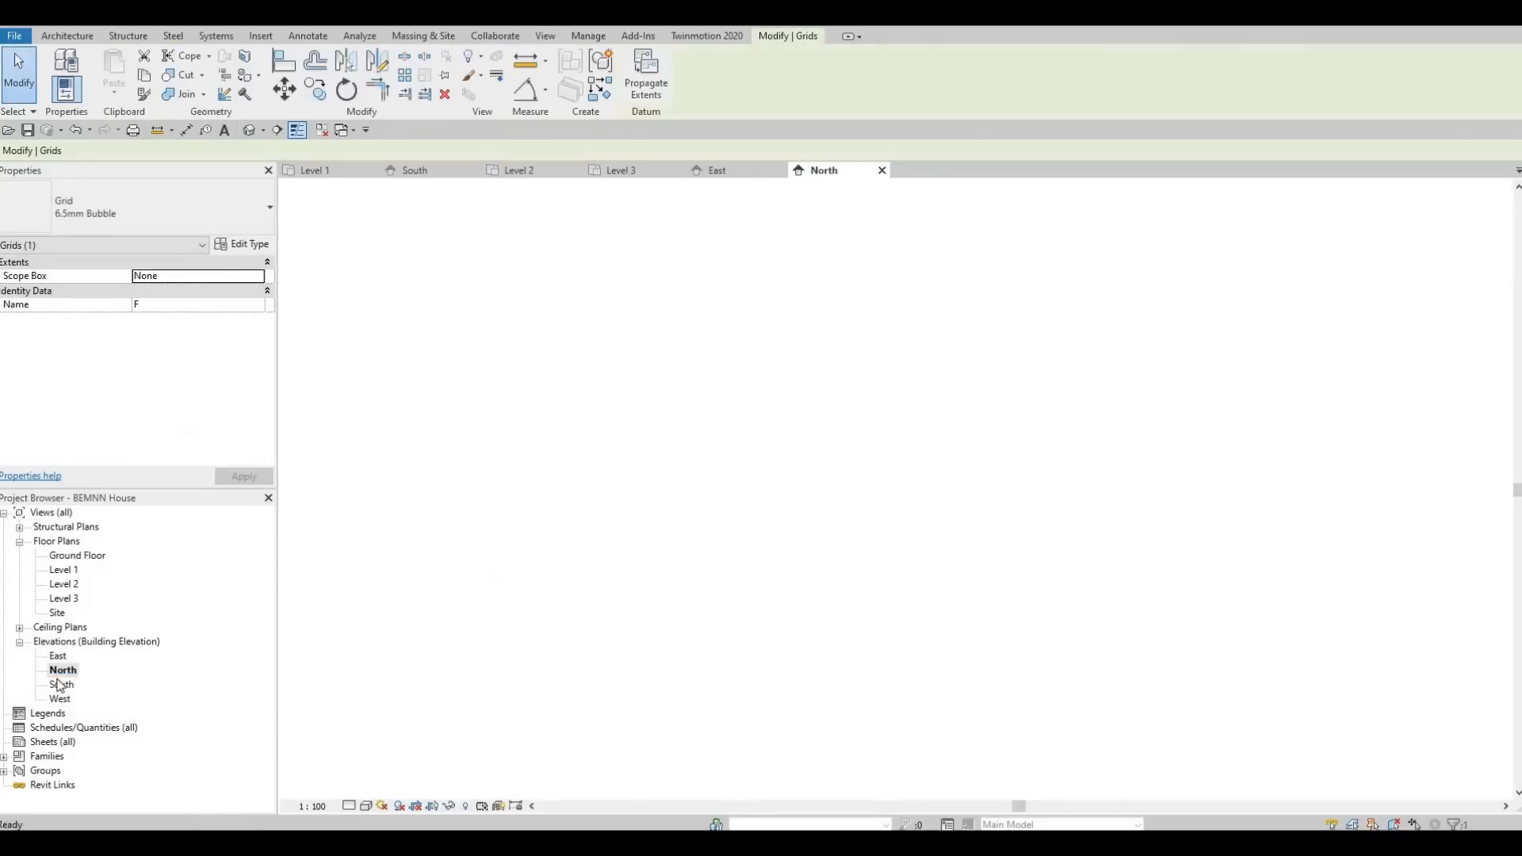
{"action": "double_click", "coordinate": [60, 685]}
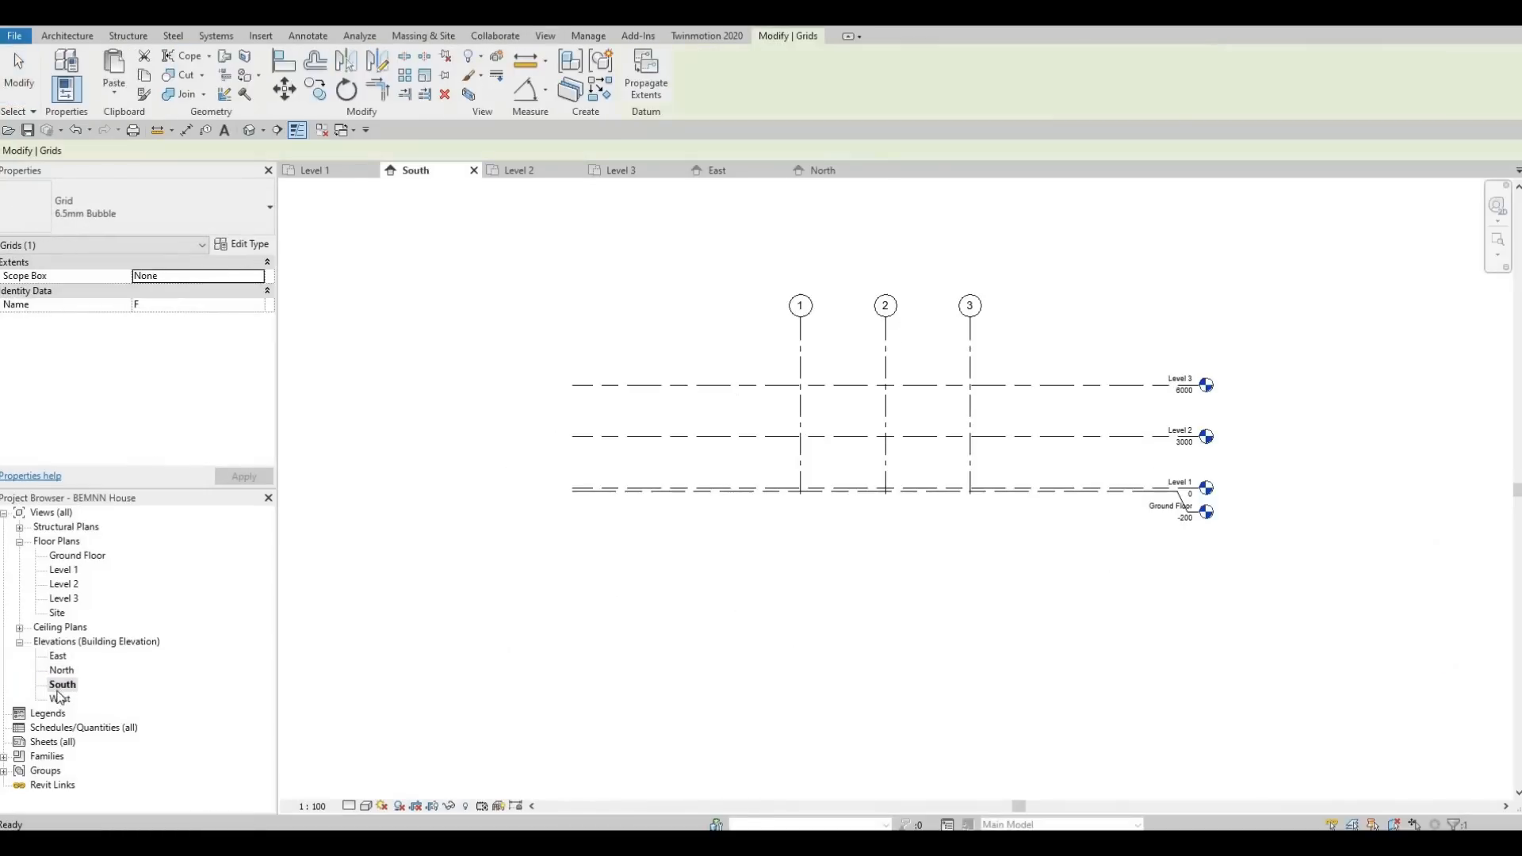
{"action": "double_click", "coordinate": [61, 699]}
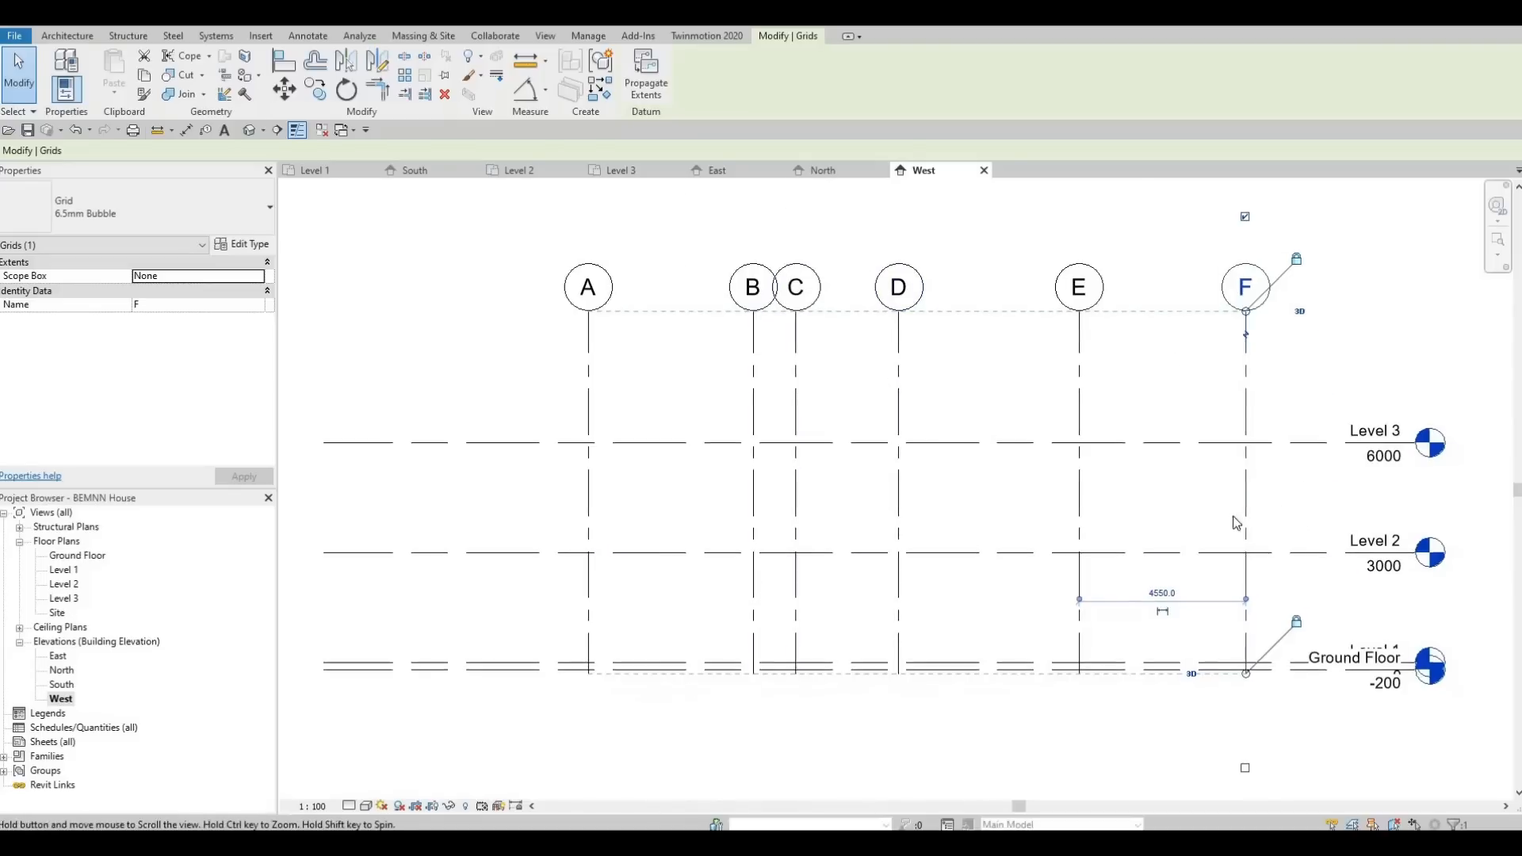
{"action": "scroll", "coordinate": [1193, 471], "scroll_direction": "up", "scroll_amount": 3}
{"action": "key", "text": "Escape"}
{"action": "left_click", "coordinate": [1271, 474]}
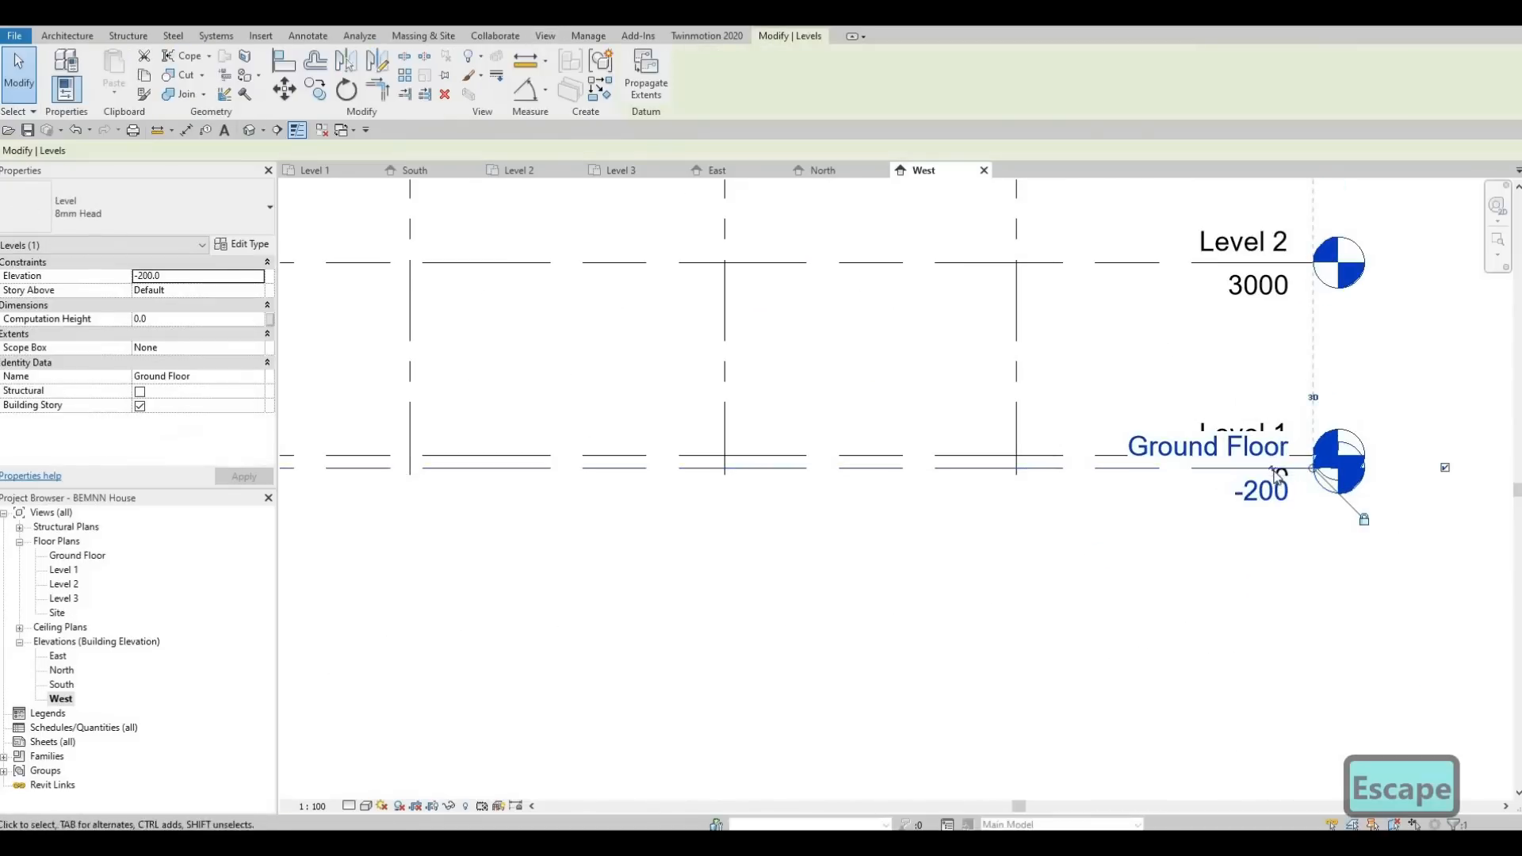
{"action": "left_click", "coordinate": [1277, 507]}
{"action": "left_click_drag", "start_coordinate": [1278, 514], "coordinate": [1277, 555]}
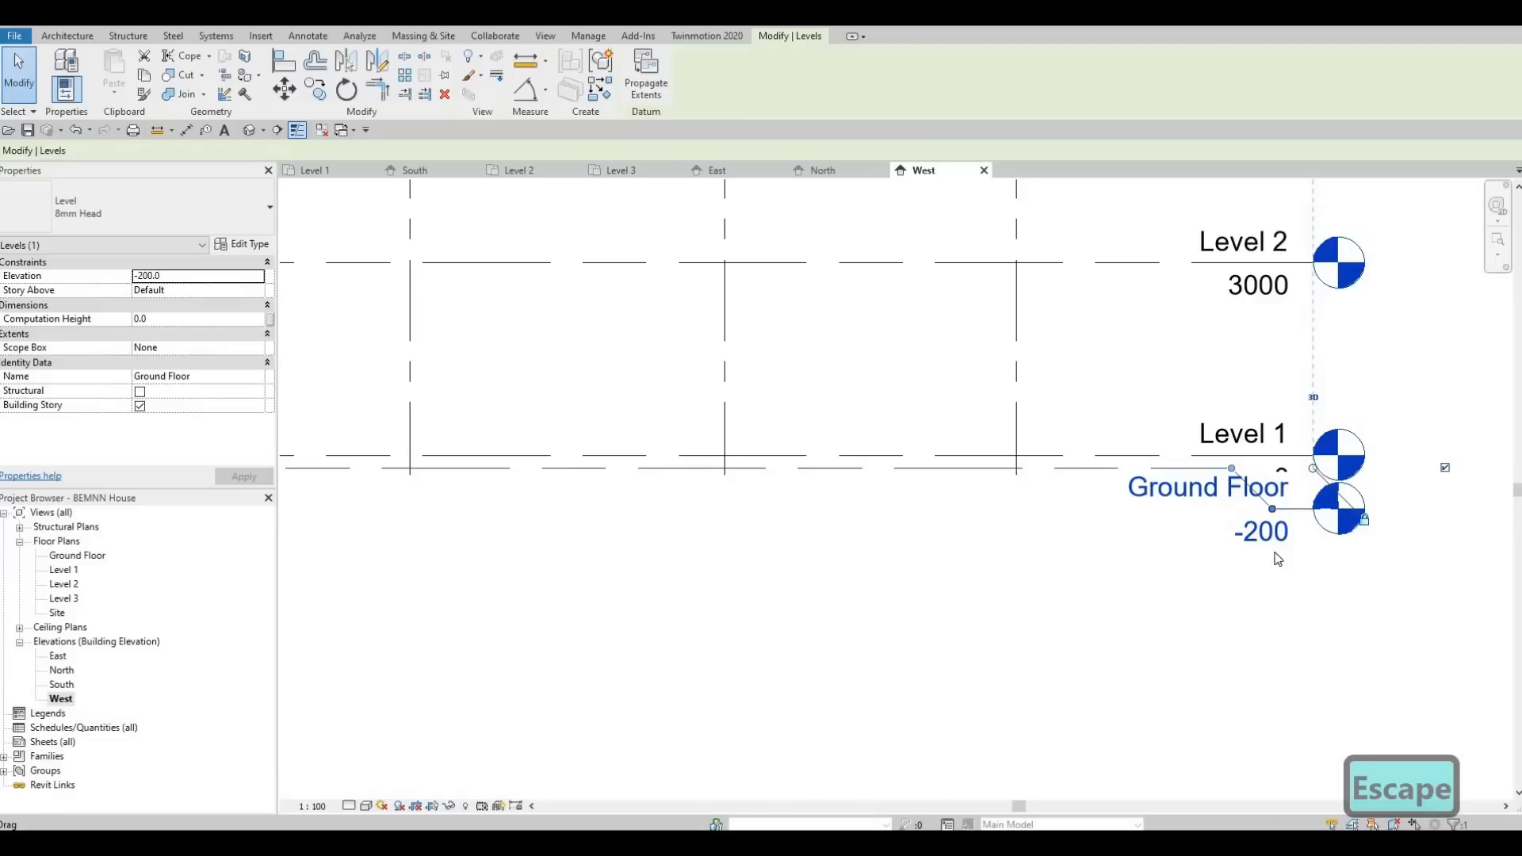
In the North elevation, add an elbow to the Ground Floor level line and move its head clear below the Level 1 head.
{"action": "double_click", "coordinate": [62, 684]}
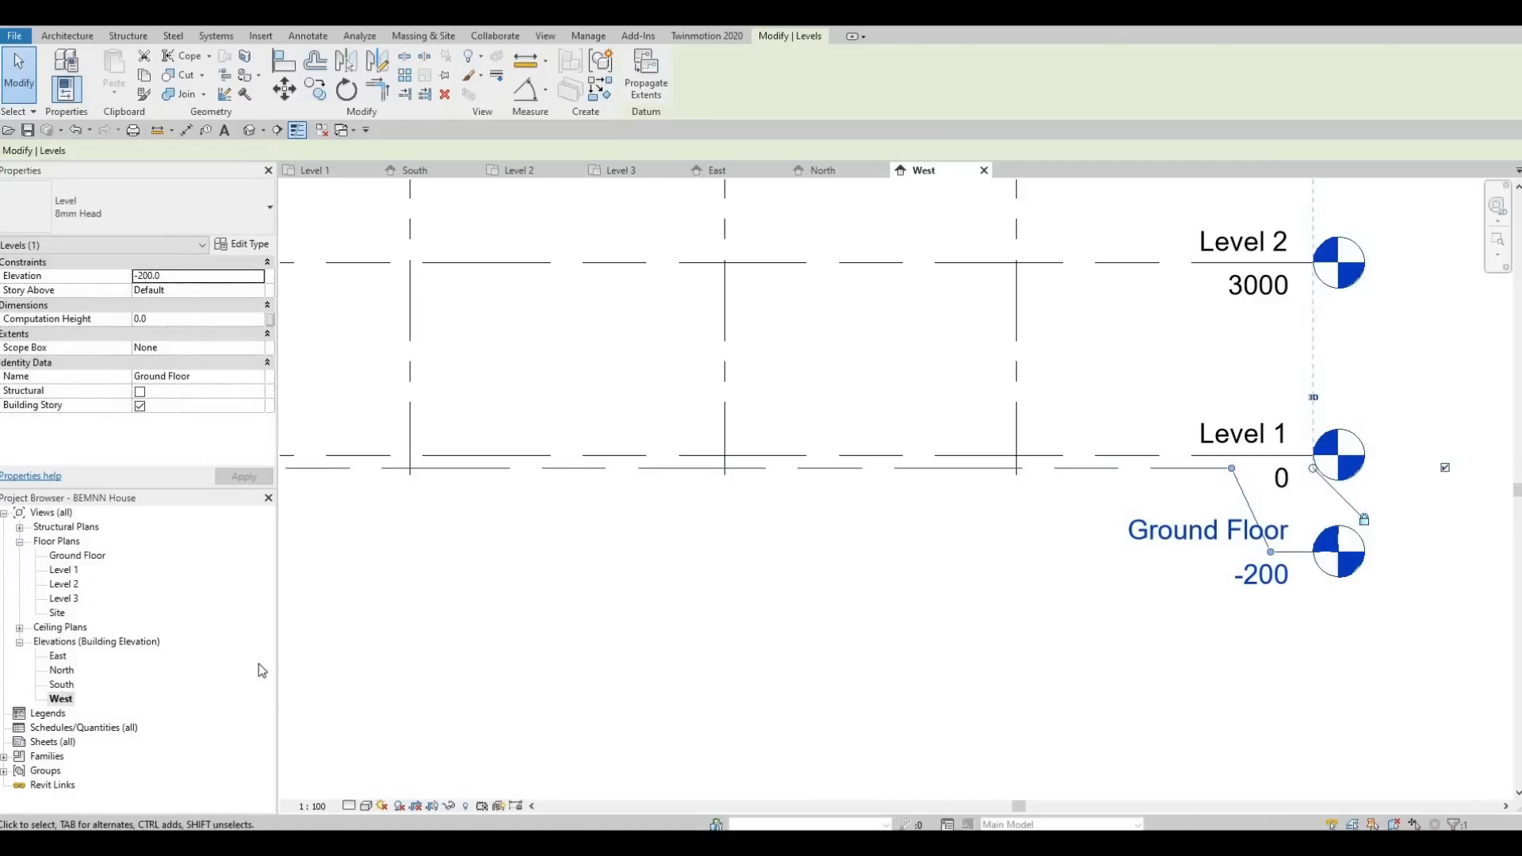
{"action": "double_click", "coordinate": [61, 670]}
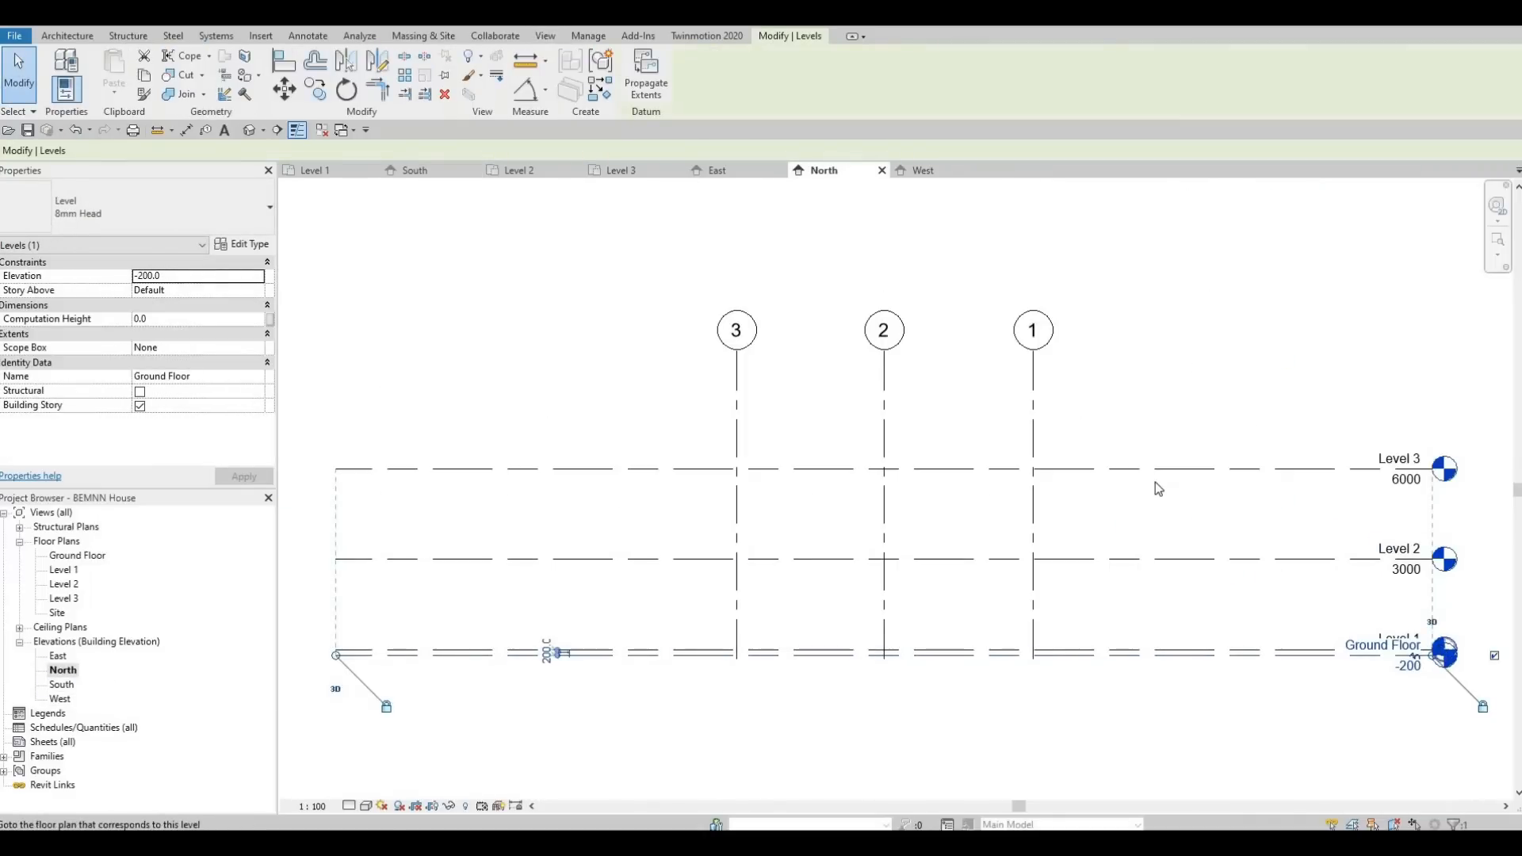
{"action": "scroll", "coordinate": [1134, 528], "scroll_direction": "up", "scroll_amount": 2}
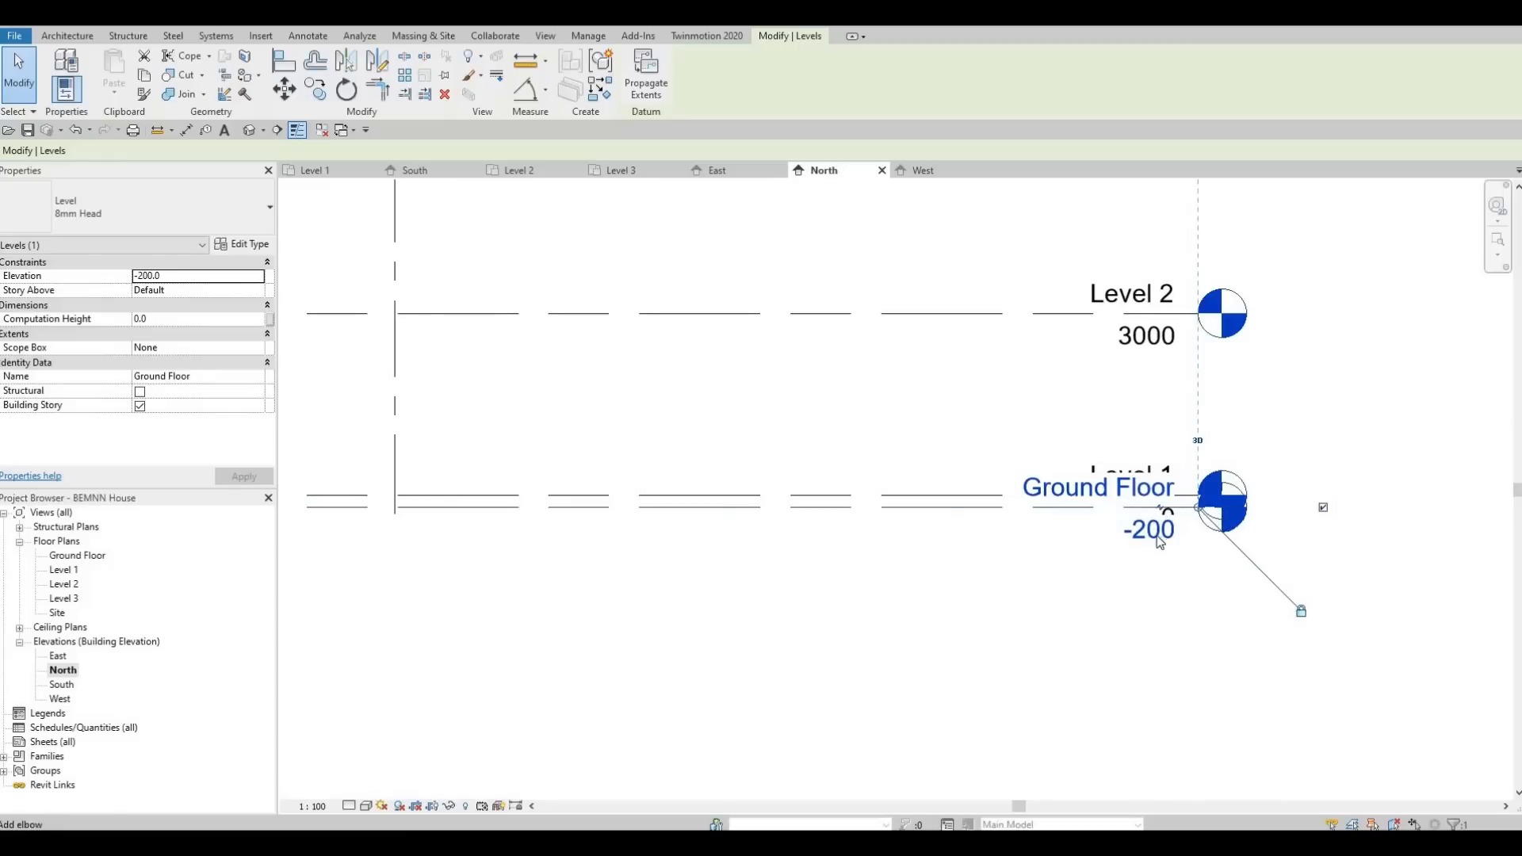
{"action": "left_click_drag", "start_coordinate": [1159, 547], "coordinate": [1160, 594]}
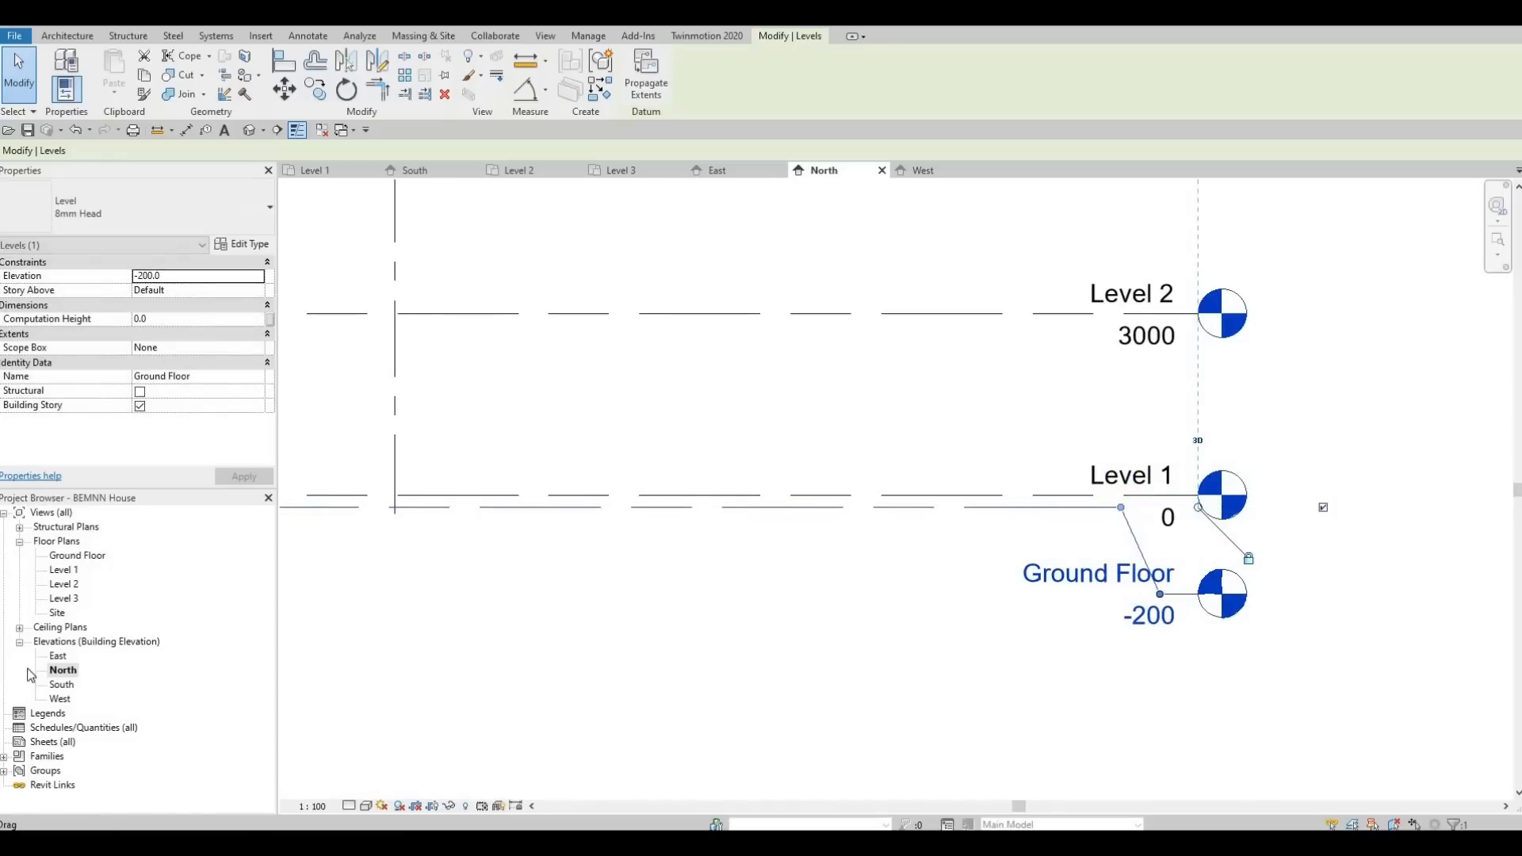
In the East elevation, add an elbow to the Ground Floor level line and place its head clear below the Level 1 head.
{"action": "left_click", "coordinate": [1185, 588]}
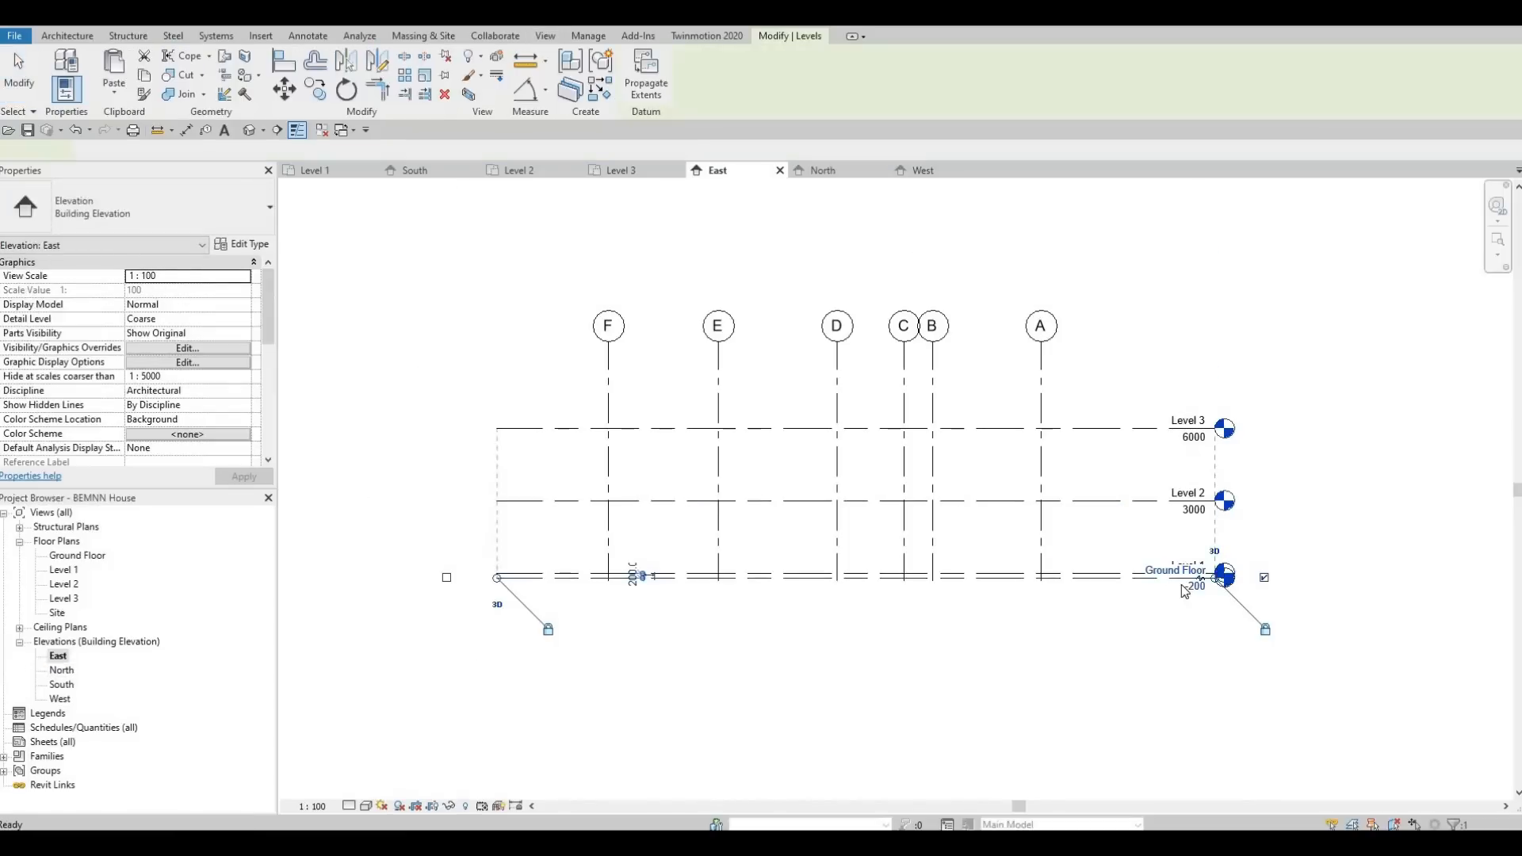
{"action": "scroll", "coordinate": [1189, 585], "scroll_direction": "up", "scroll_amount": 3}
{"action": "left_click", "coordinate": [1240, 568]}
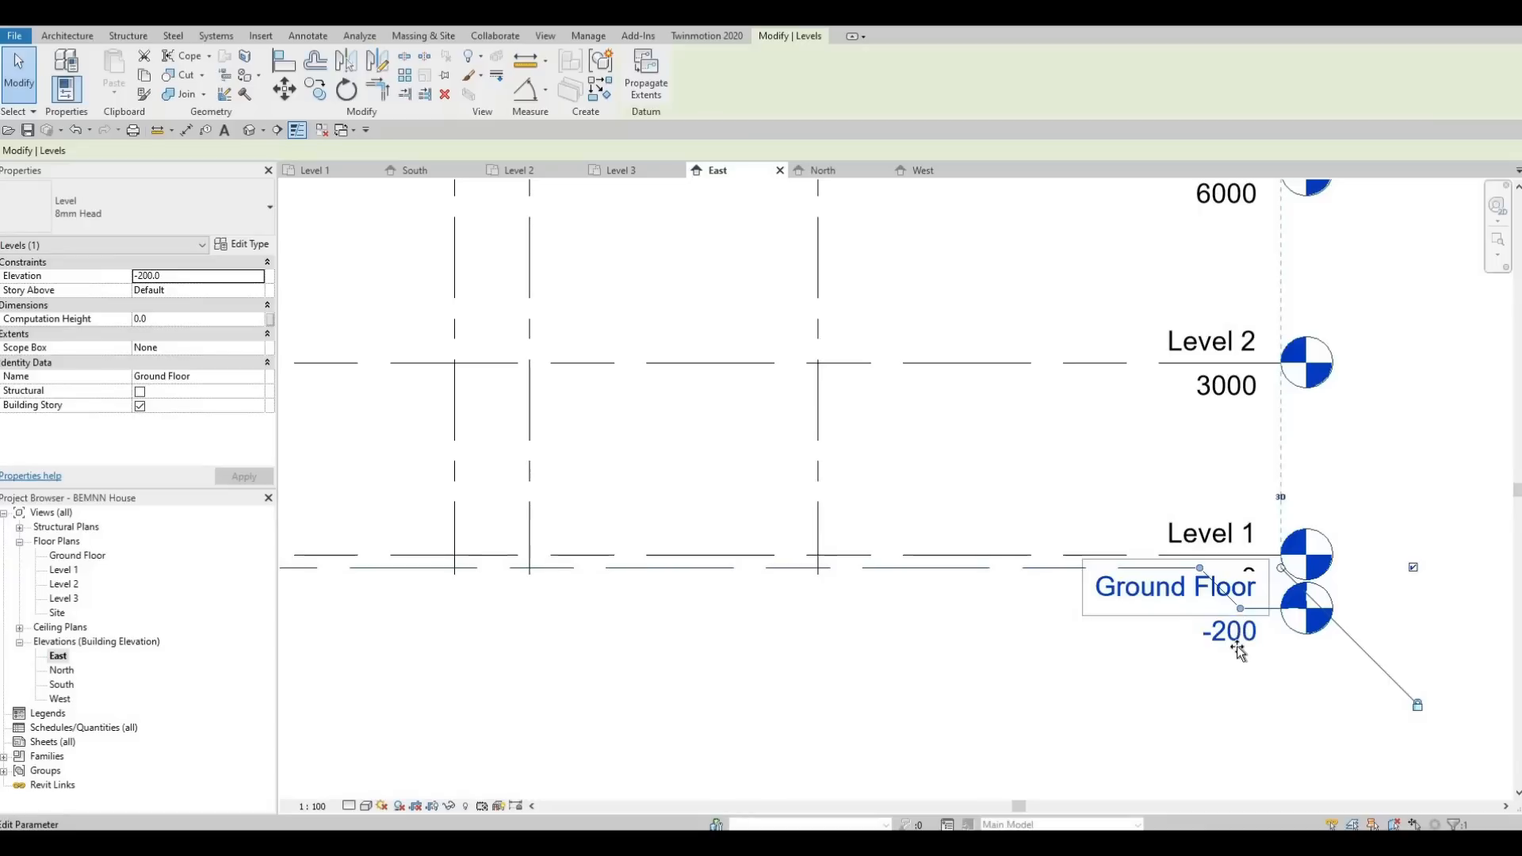
{"action": "left_click_drag", "start_coordinate": [1240, 609], "coordinate": [986, 648]}
{"action": "key", "text": "Escape"}
{"action": "scroll", "coordinate": [986, 648], "scroll_direction": "down", "scroll_amount": 4}
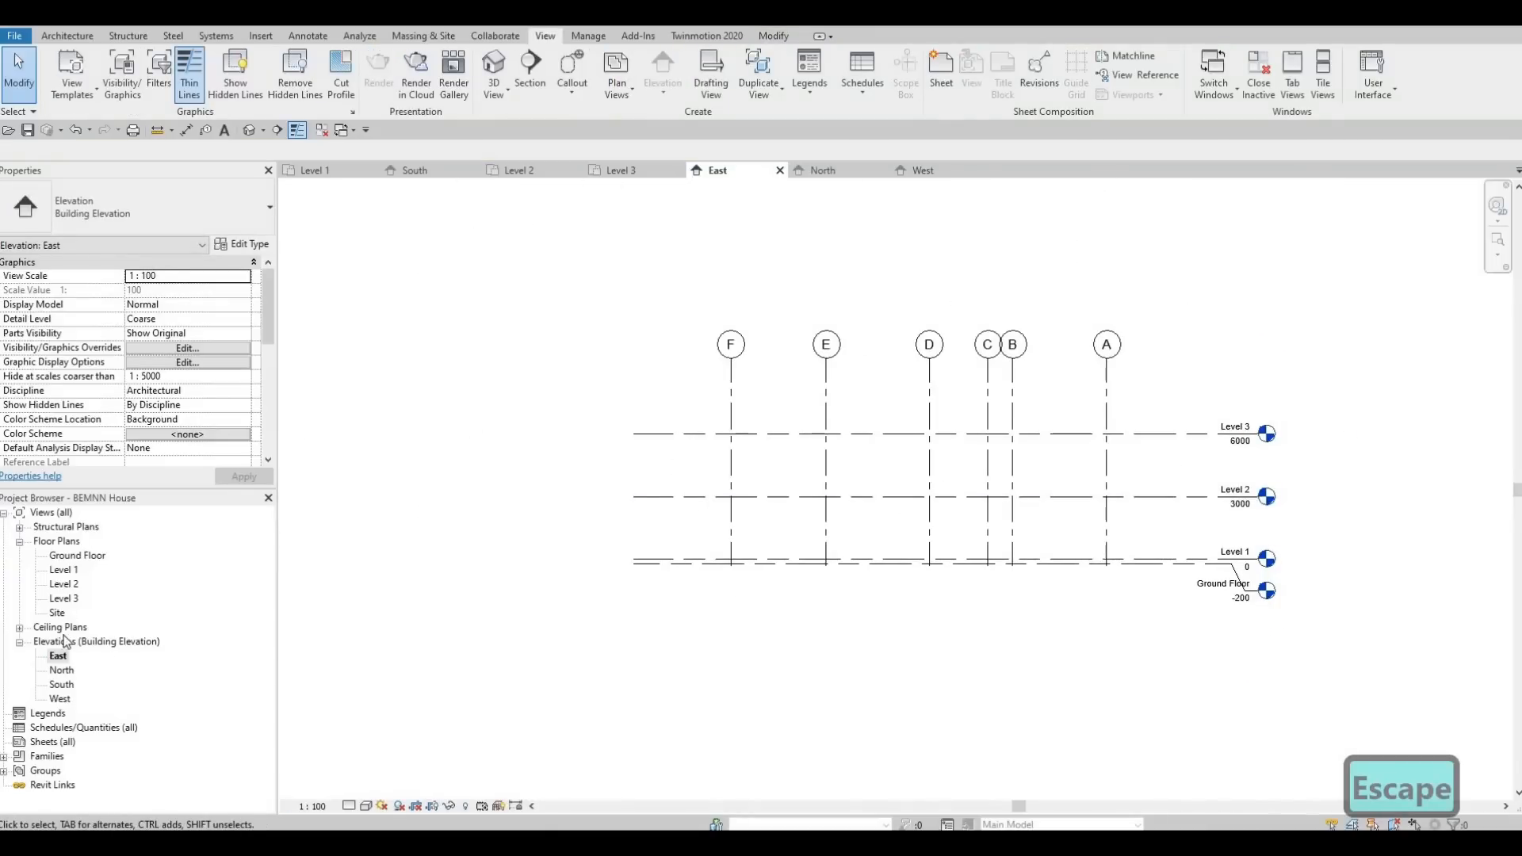
In the Level 1 floor plan, show the missing bubbles at the east ends of grids A to F.
{"action": "double_click", "coordinate": [63, 571]}
{"action": "scroll", "coordinate": [810, 372], "scroll_direction": "up", "scroll_amount": 3}
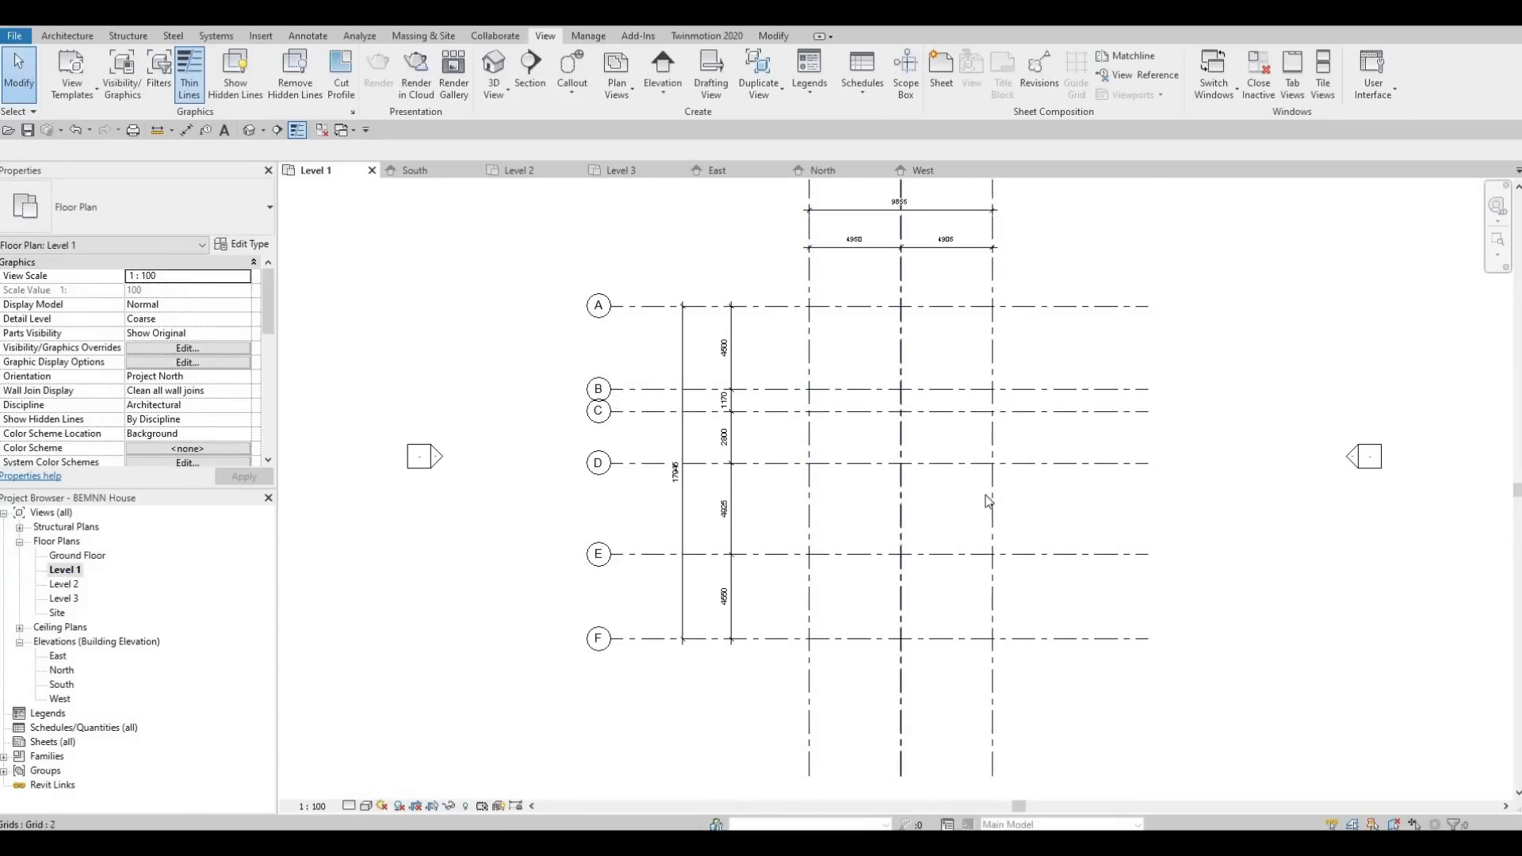
{"action": "scroll", "coordinate": [911, 483], "scroll_direction": "down", "scroll_amount": 2}
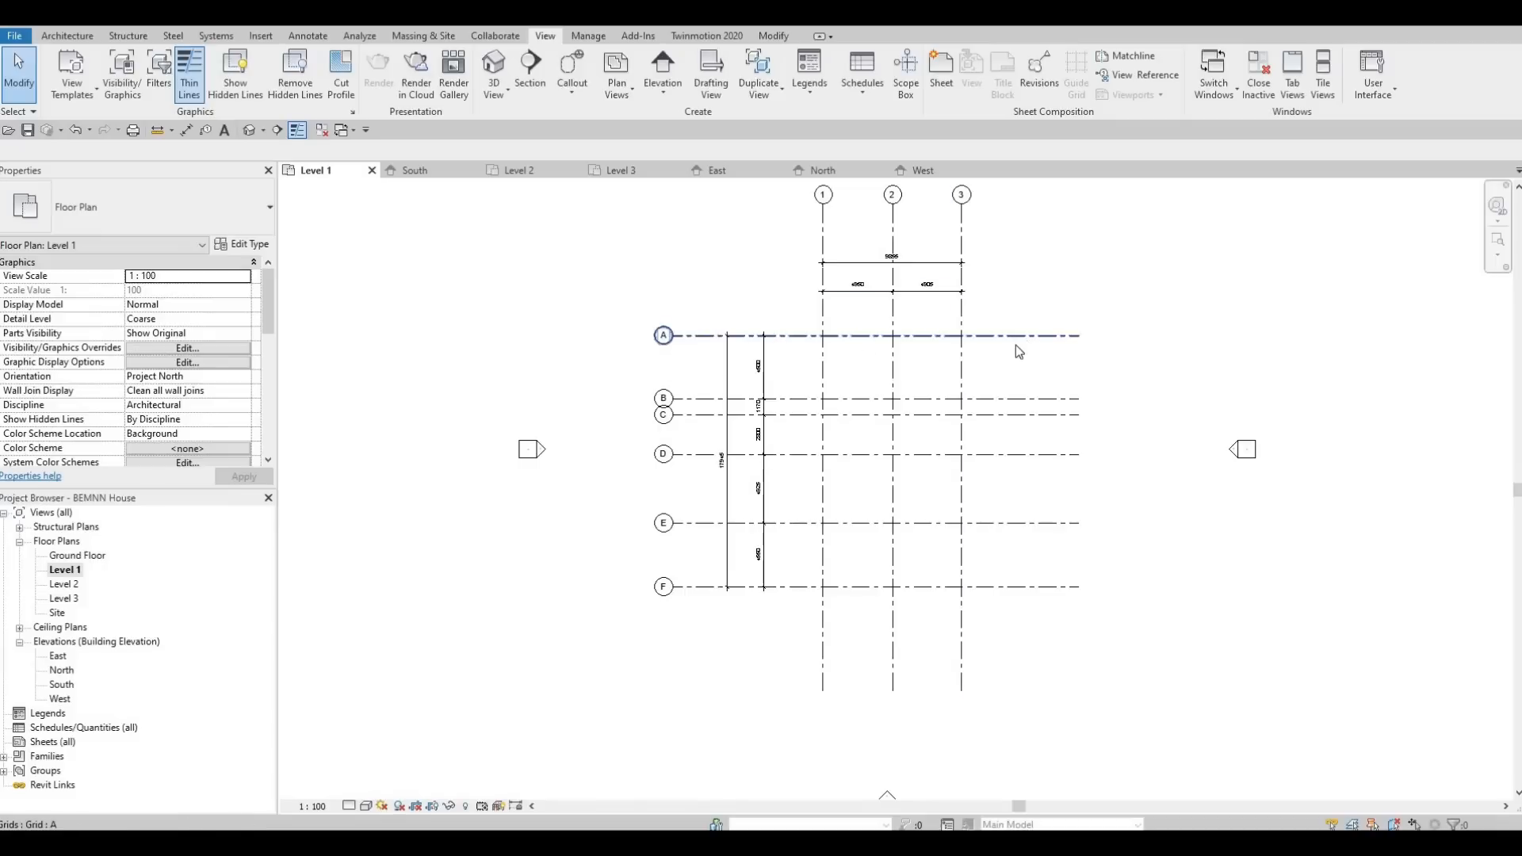
{"action": "left_click", "coordinate": [1099, 337]}
{"action": "scroll", "coordinate": [1114, 340], "scroll_direction": "up", "scroll_amount": 2}
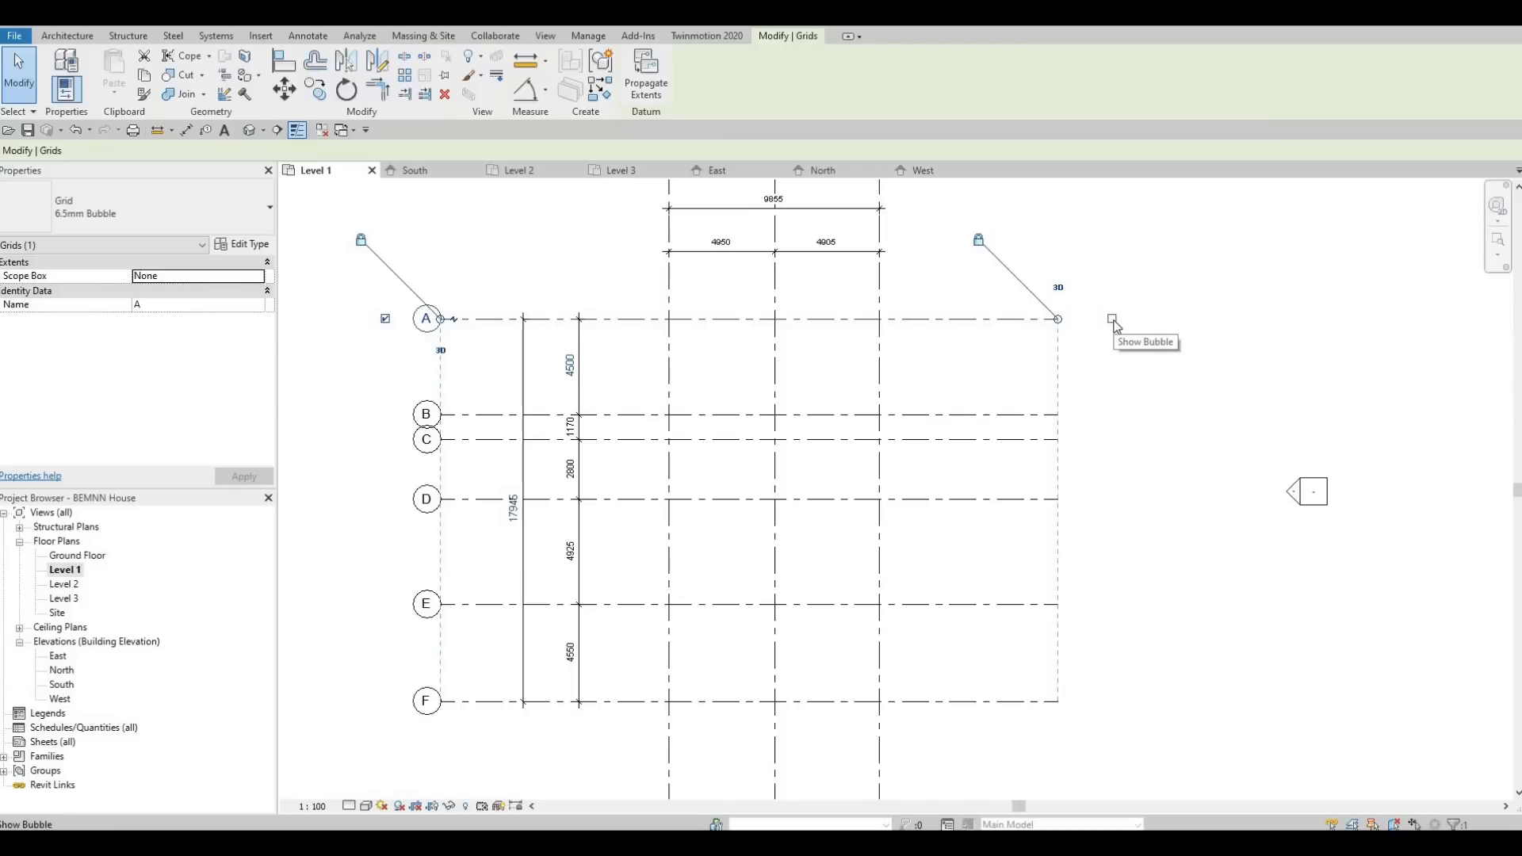
{"action": "left_click", "coordinate": [1113, 319]}
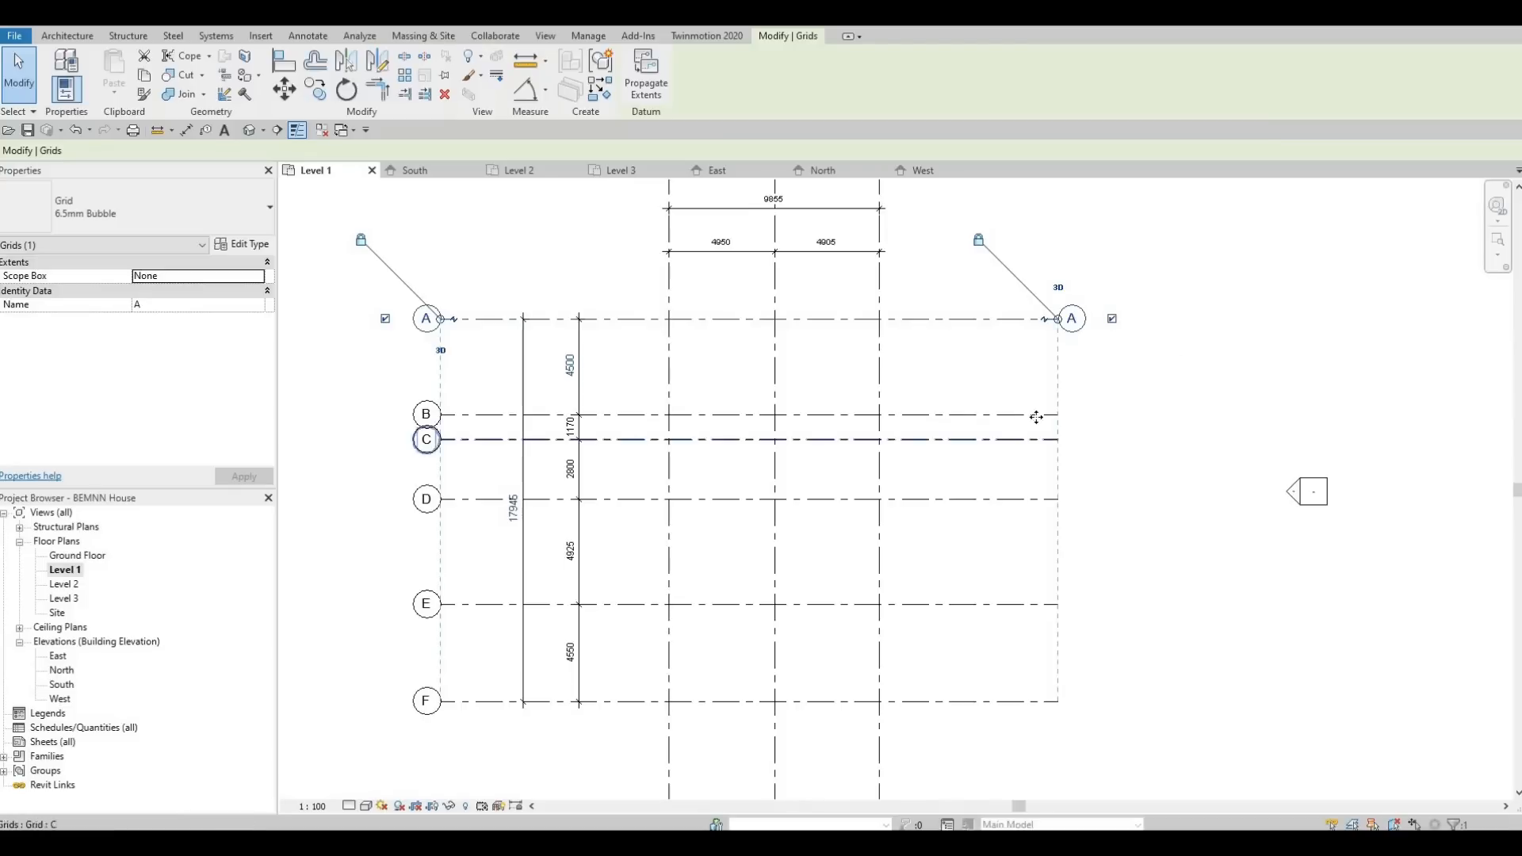
{"action": "left_click", "coordinate": [1031, 415]}
{"action": "left_click", "coordinate": [1113, 414]}
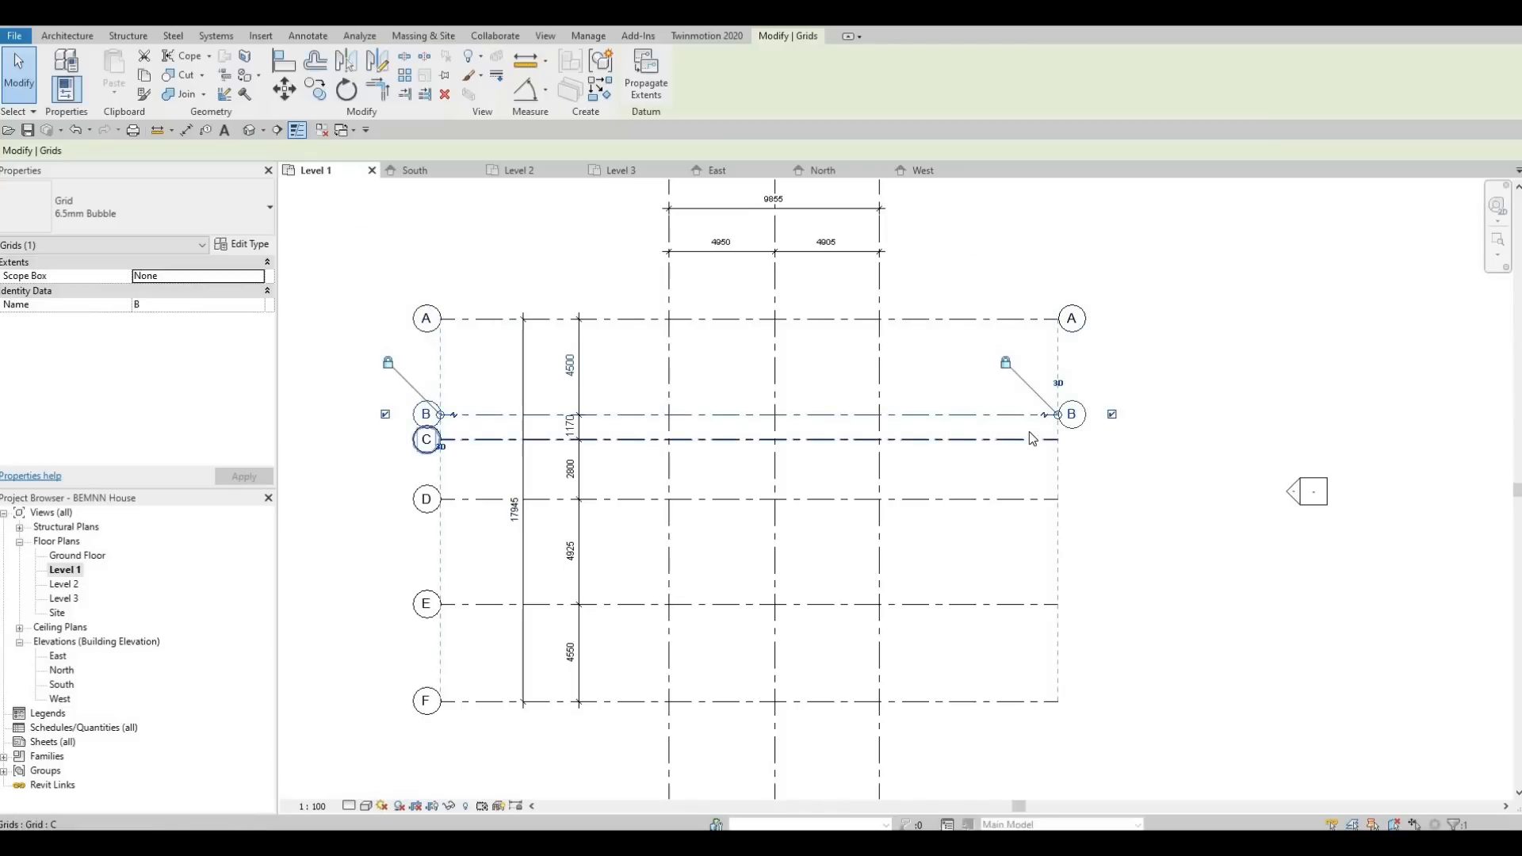
{"action": "left_click", "coordinate": [1030, 437]}
{"action": "left_click", "coordinate": [1112, 439]}
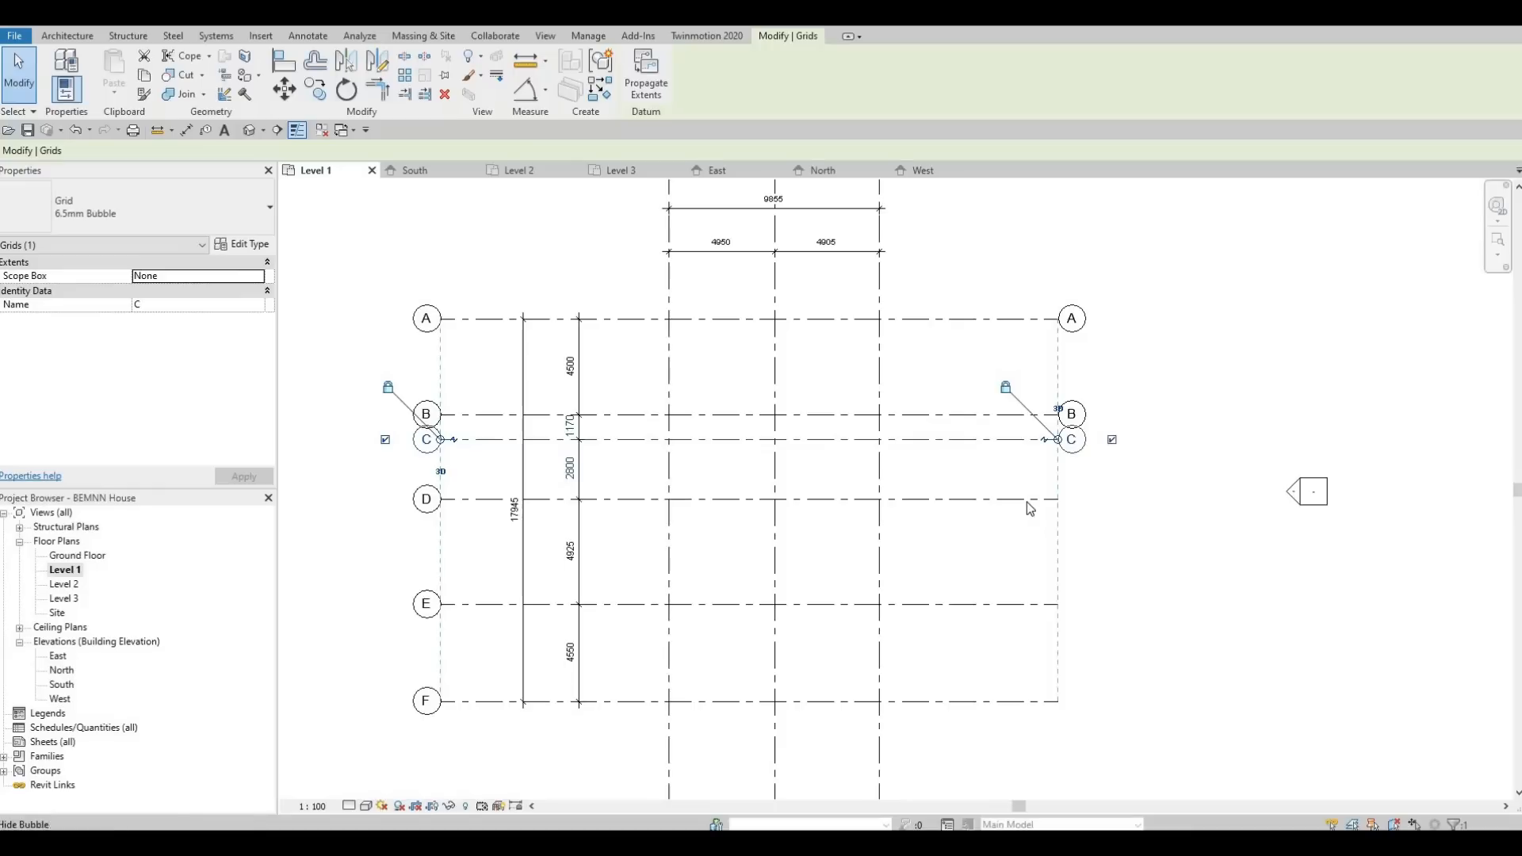
{"action": "left_click", "coordinate": [1026, 500]}
{"action": "left_click", "coordinate": [1112, 500]}
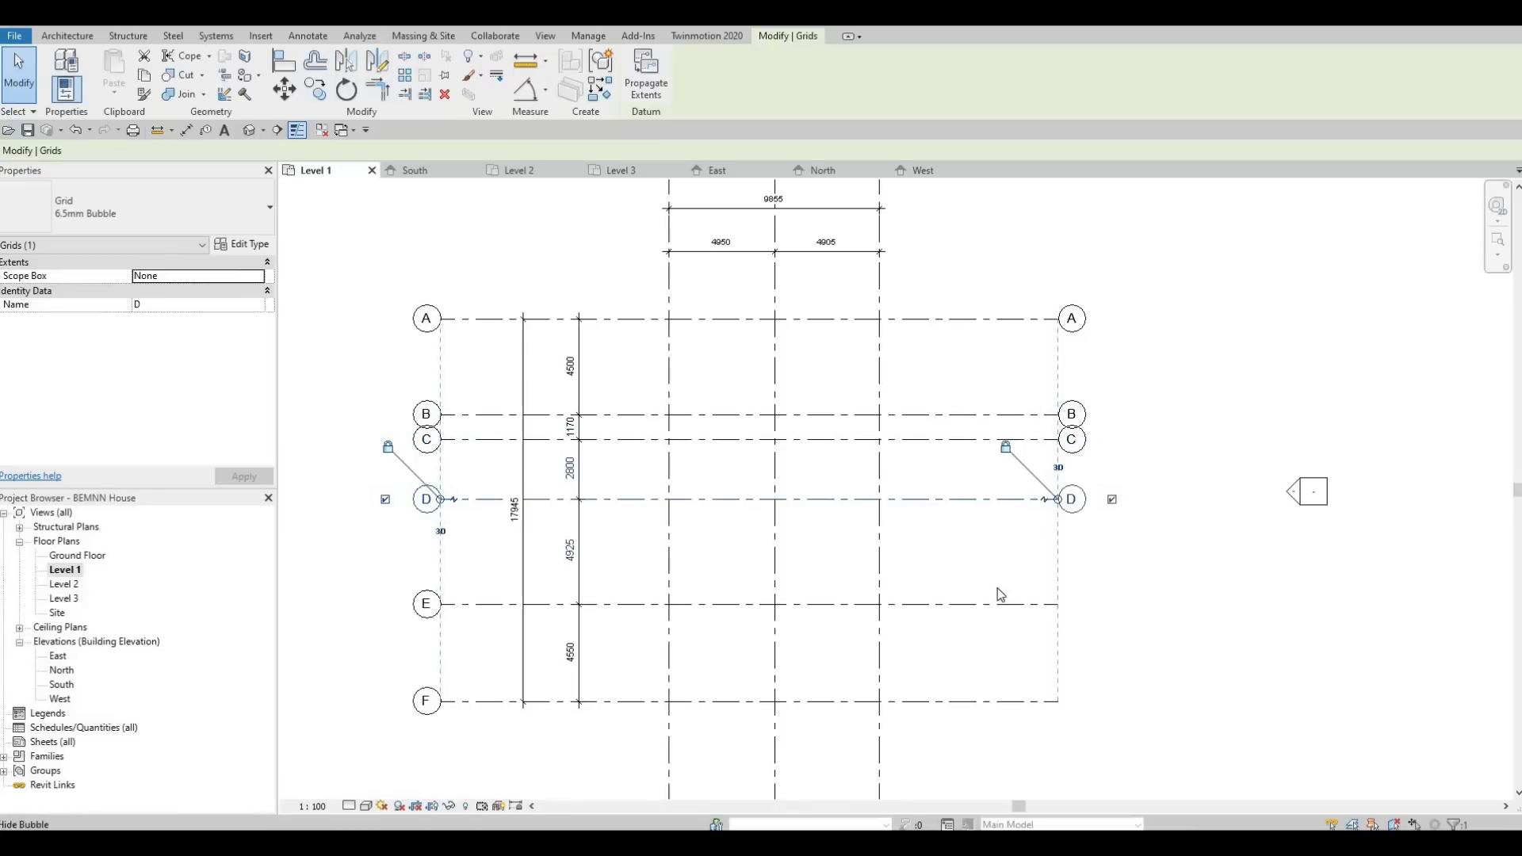
{"action": "left_click", "coordinate": [1091, 616]}
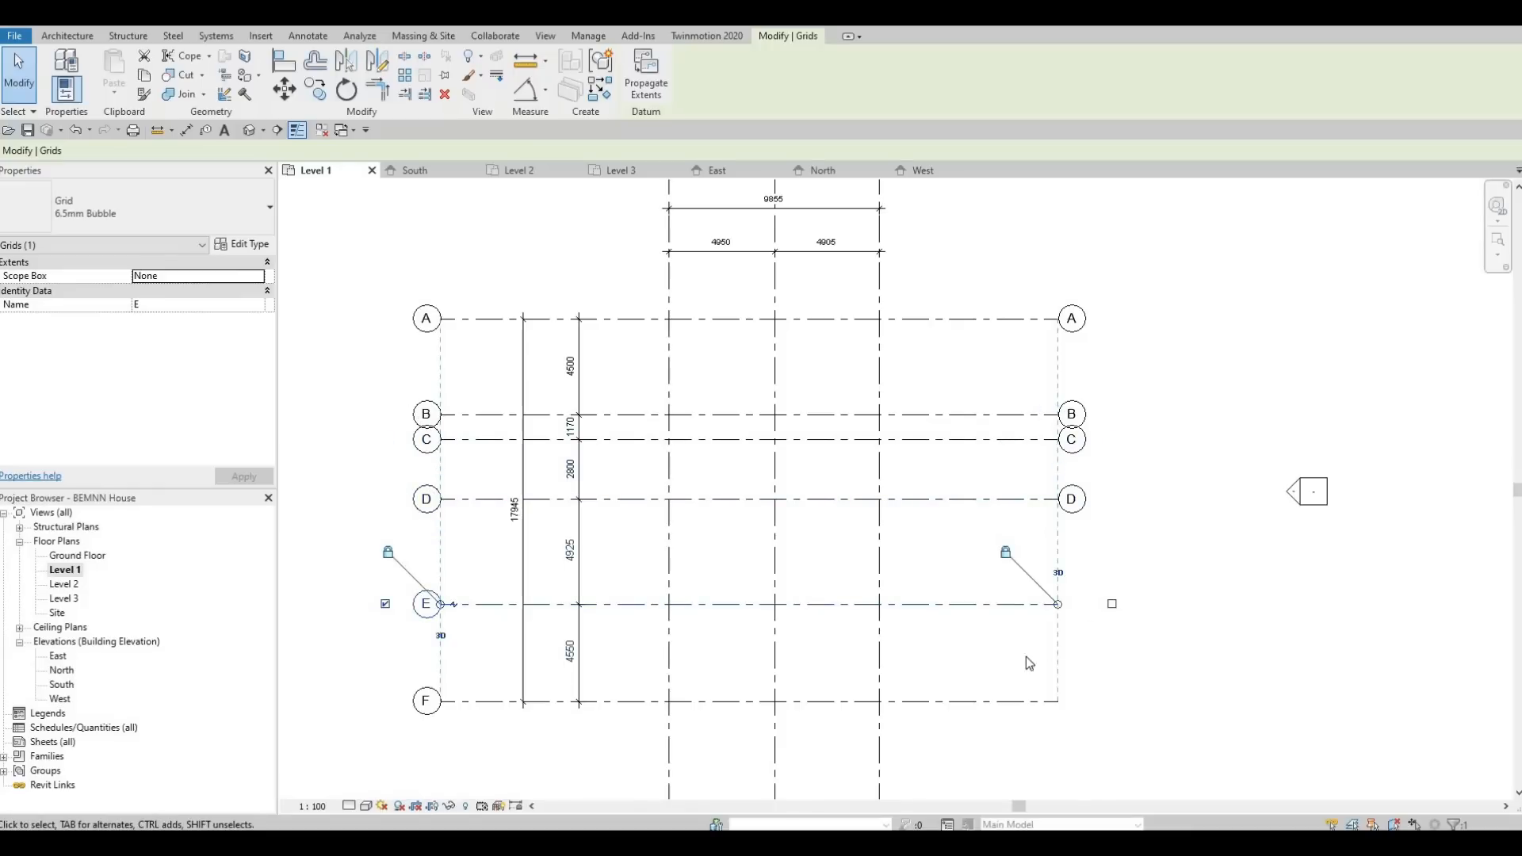
{"action": "left_click", "coordinate": [1022, 701]}
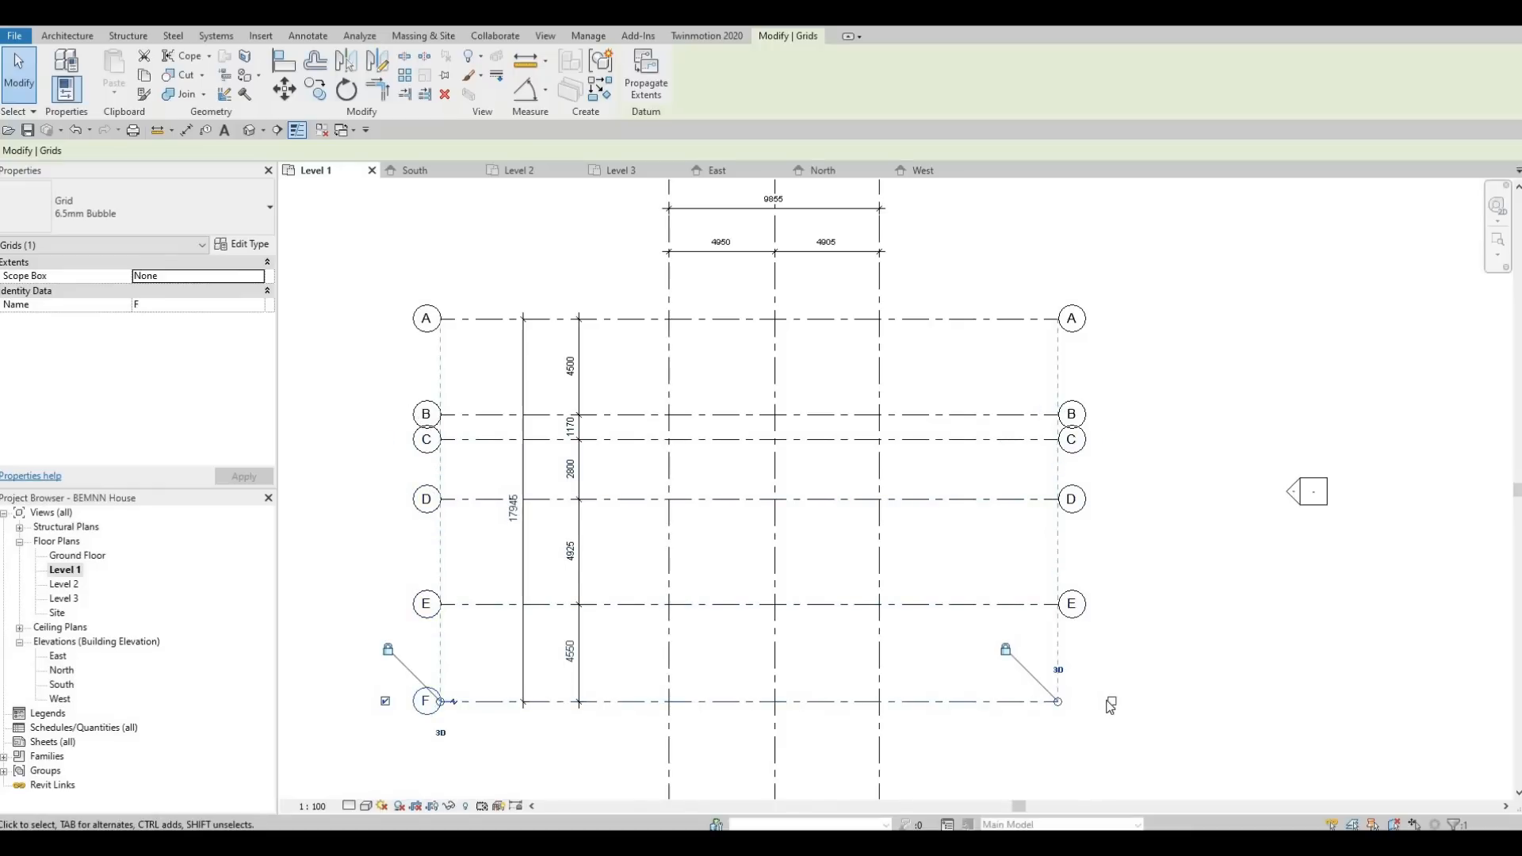
{"action": "left_click", "coordinate": [1112, 702]}
Show the missing bubbles at the south ends of grids 3, 2 and 1 in the Level 1 floor plan.
{"action": "middle_click_drag", "start_coordinate": [777, 644], "coordinate": [836, 294]}
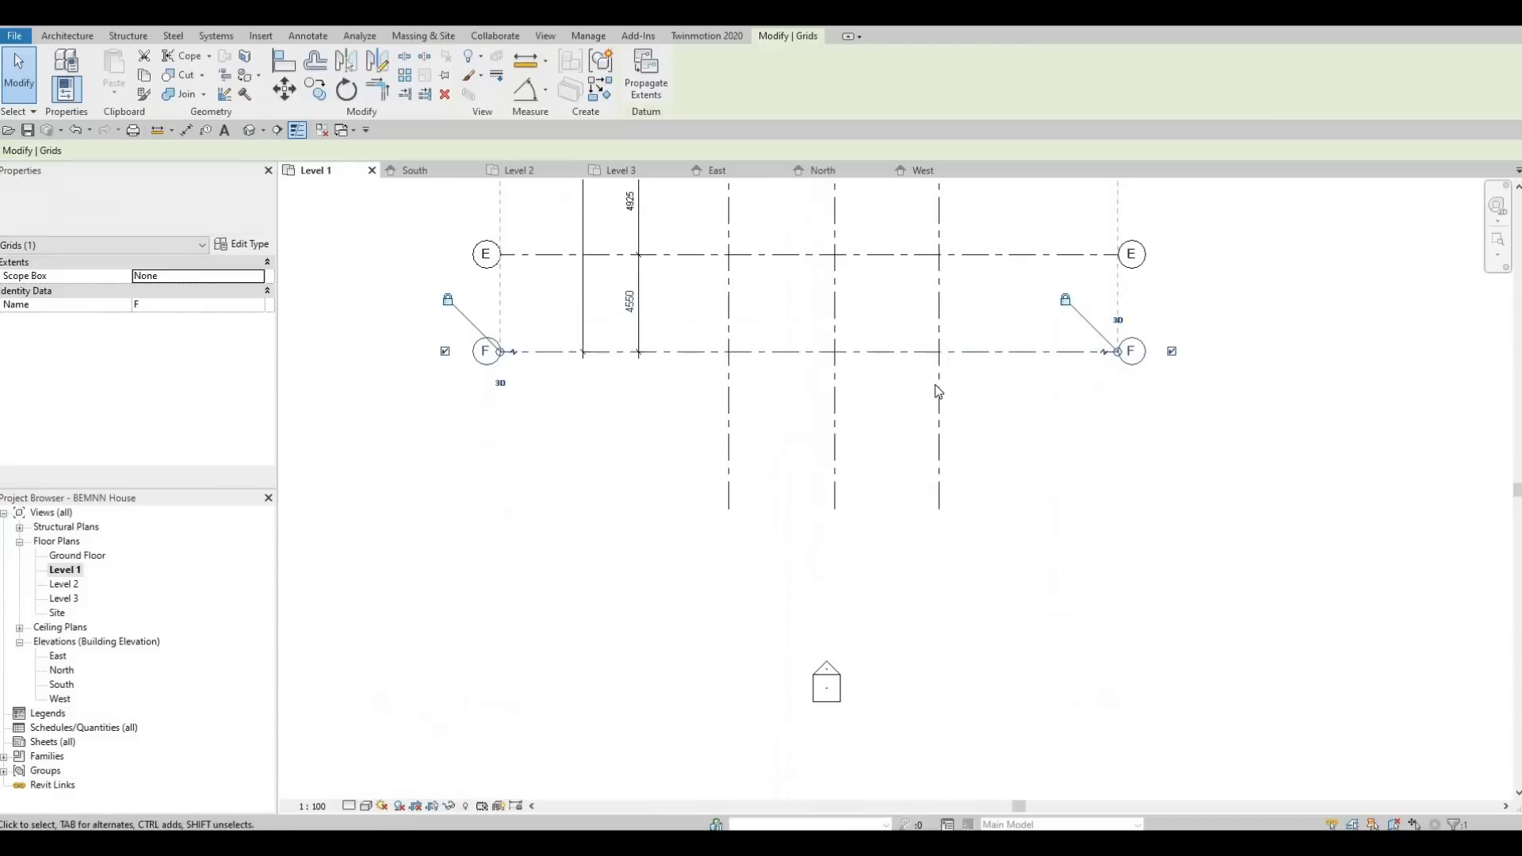
{"action": "left_click", "coordinate": [944, 514]}
{"action": "left_click", "coordinate": [938, 563]}
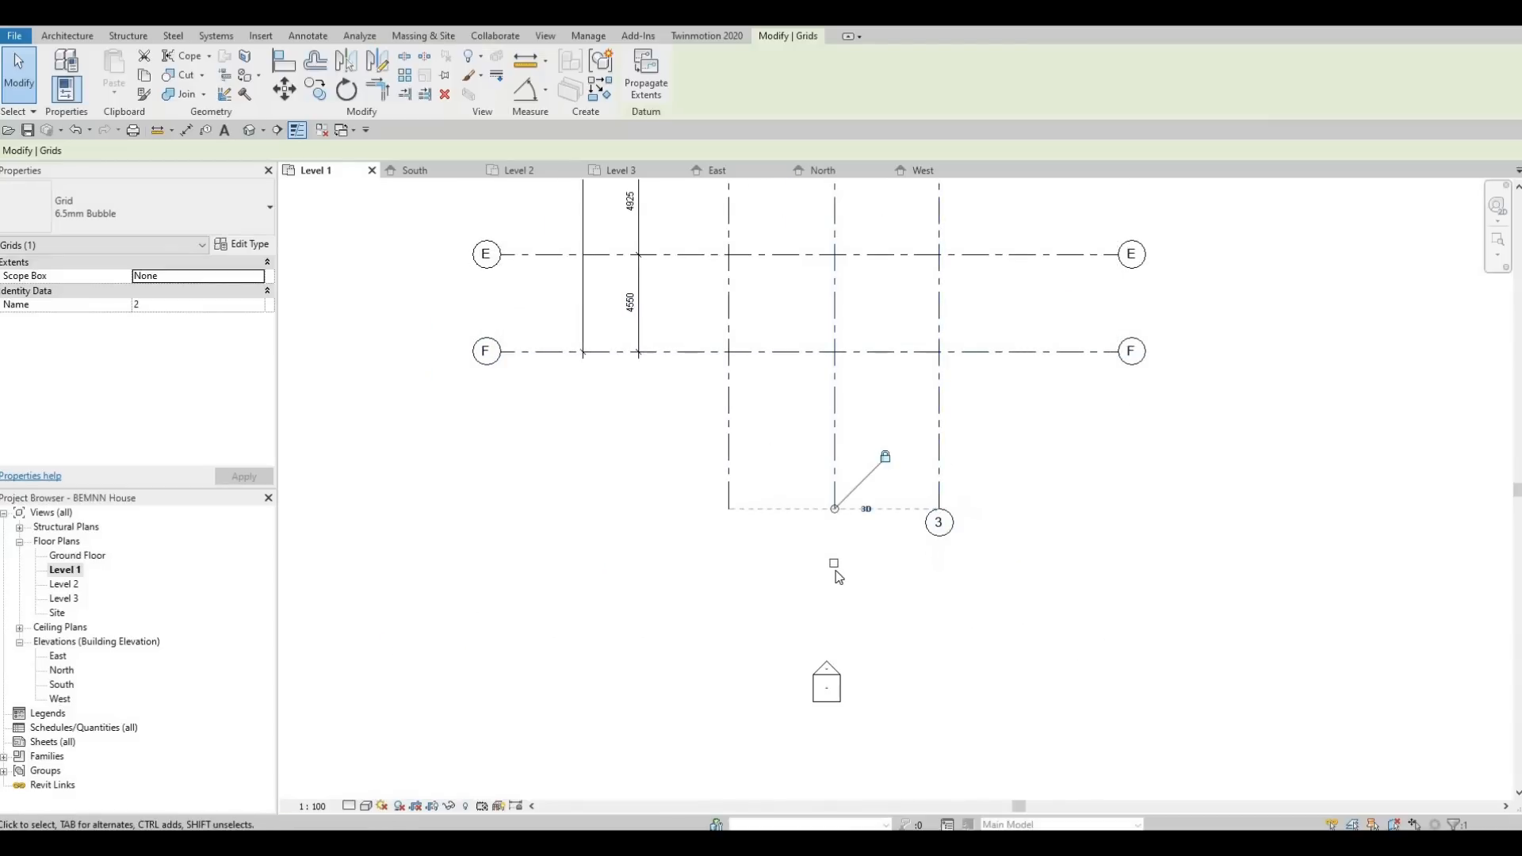
{"action": "left_click", "coordinate": [838, 568]}
{"action": "left_click", "coordinate": [834, 564]}
{"action": "left_click", "coordinate": [731, 560]}
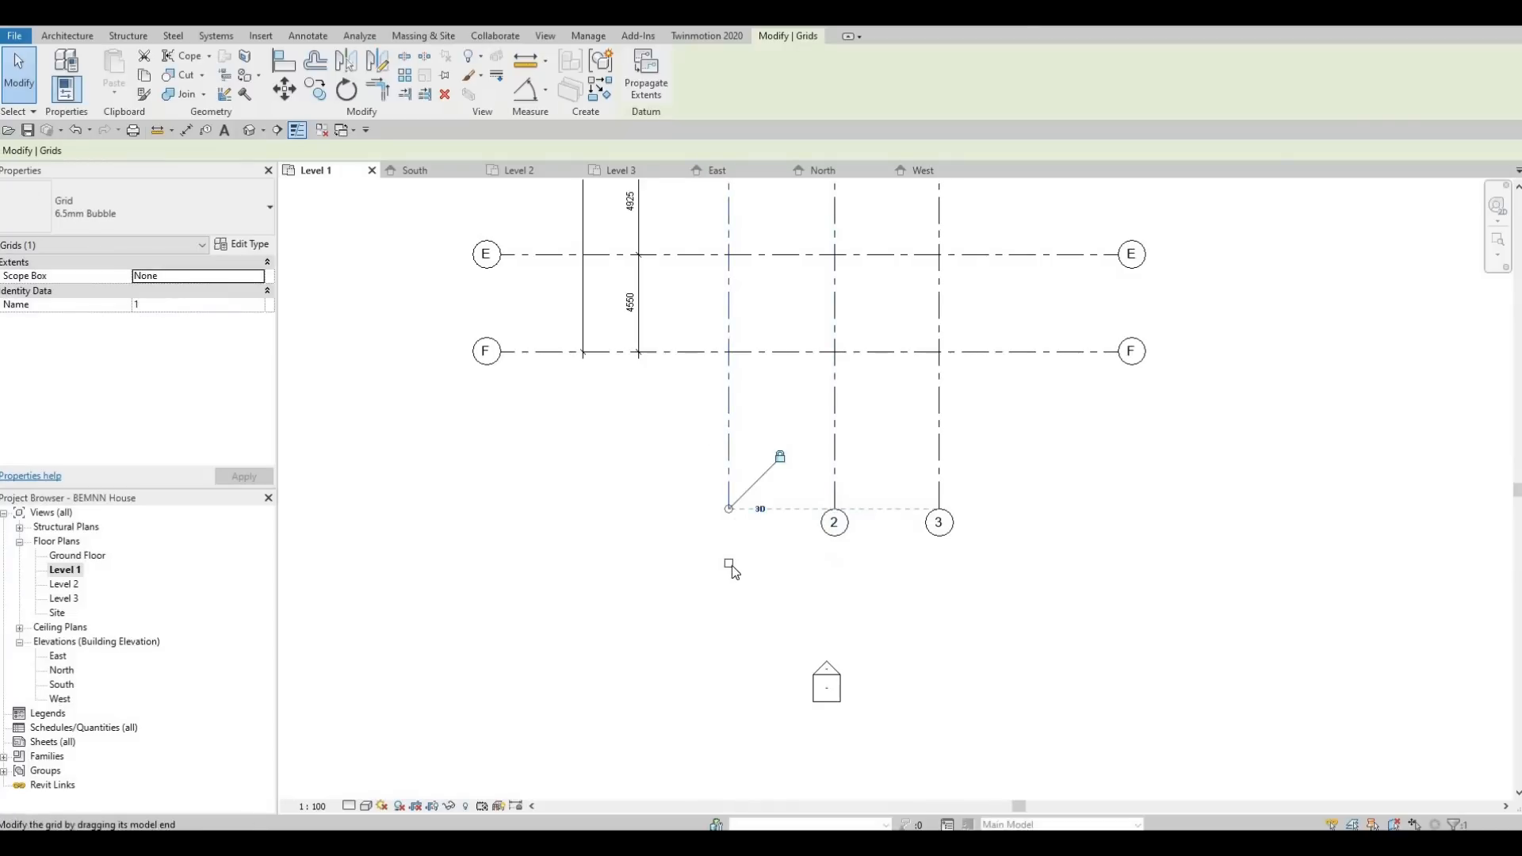
{"action": "left_click", "coordinate": [729, 563]}
{"action": "scroll", "coordinate": [899, 385], "scroll_direction": "down", "scroll_amount": 5}
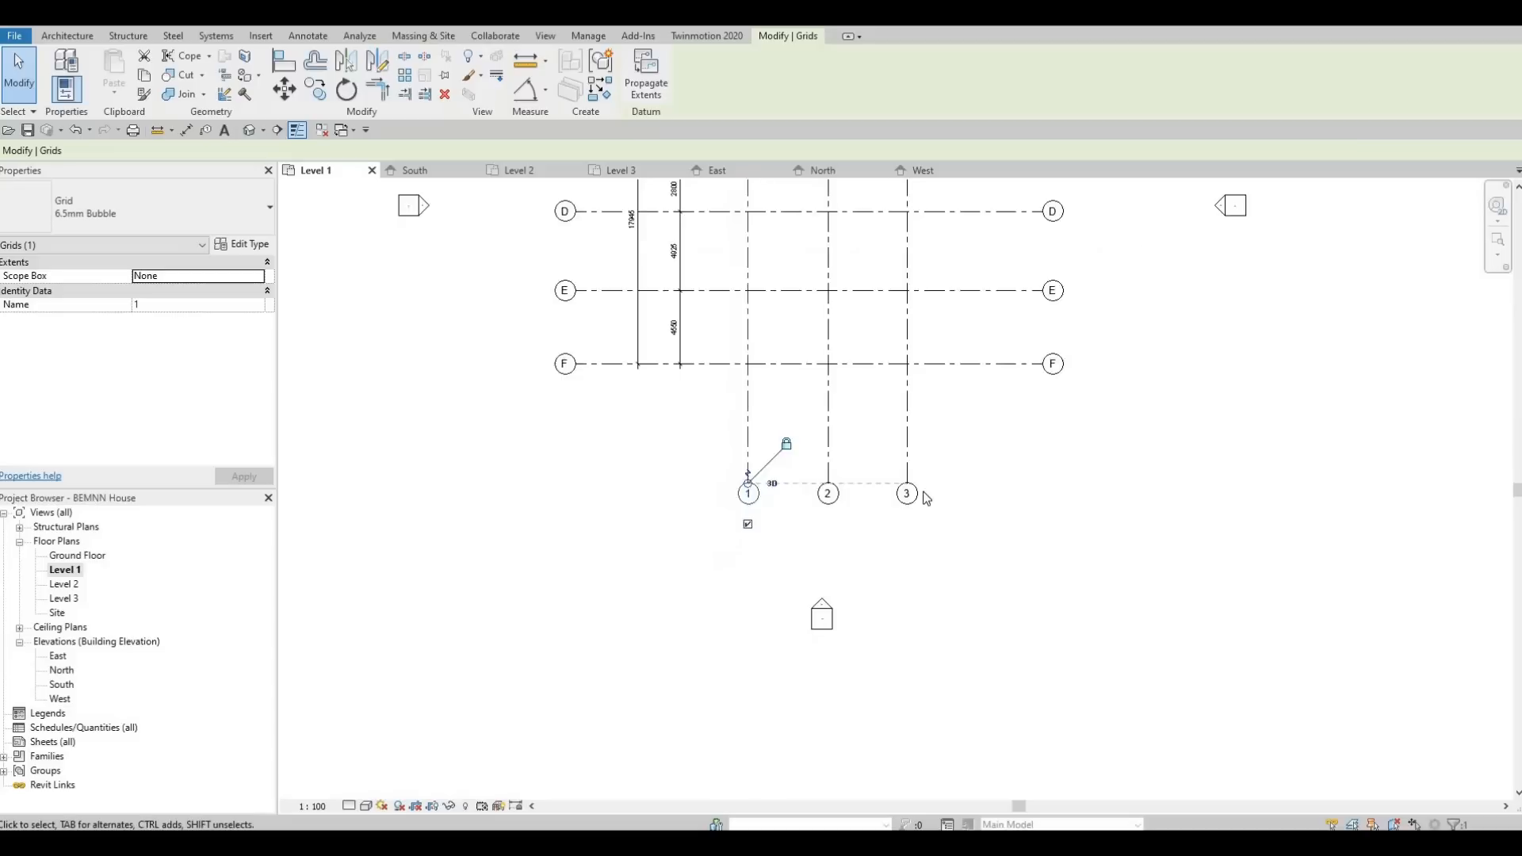
{"action": "key", "text": "Escape"}
{"action": "key", "text": "Escape"}
{"action": "scroll", "coordinate": [943, 349], "scroll_direction": "up", "scroll_amount": 3}
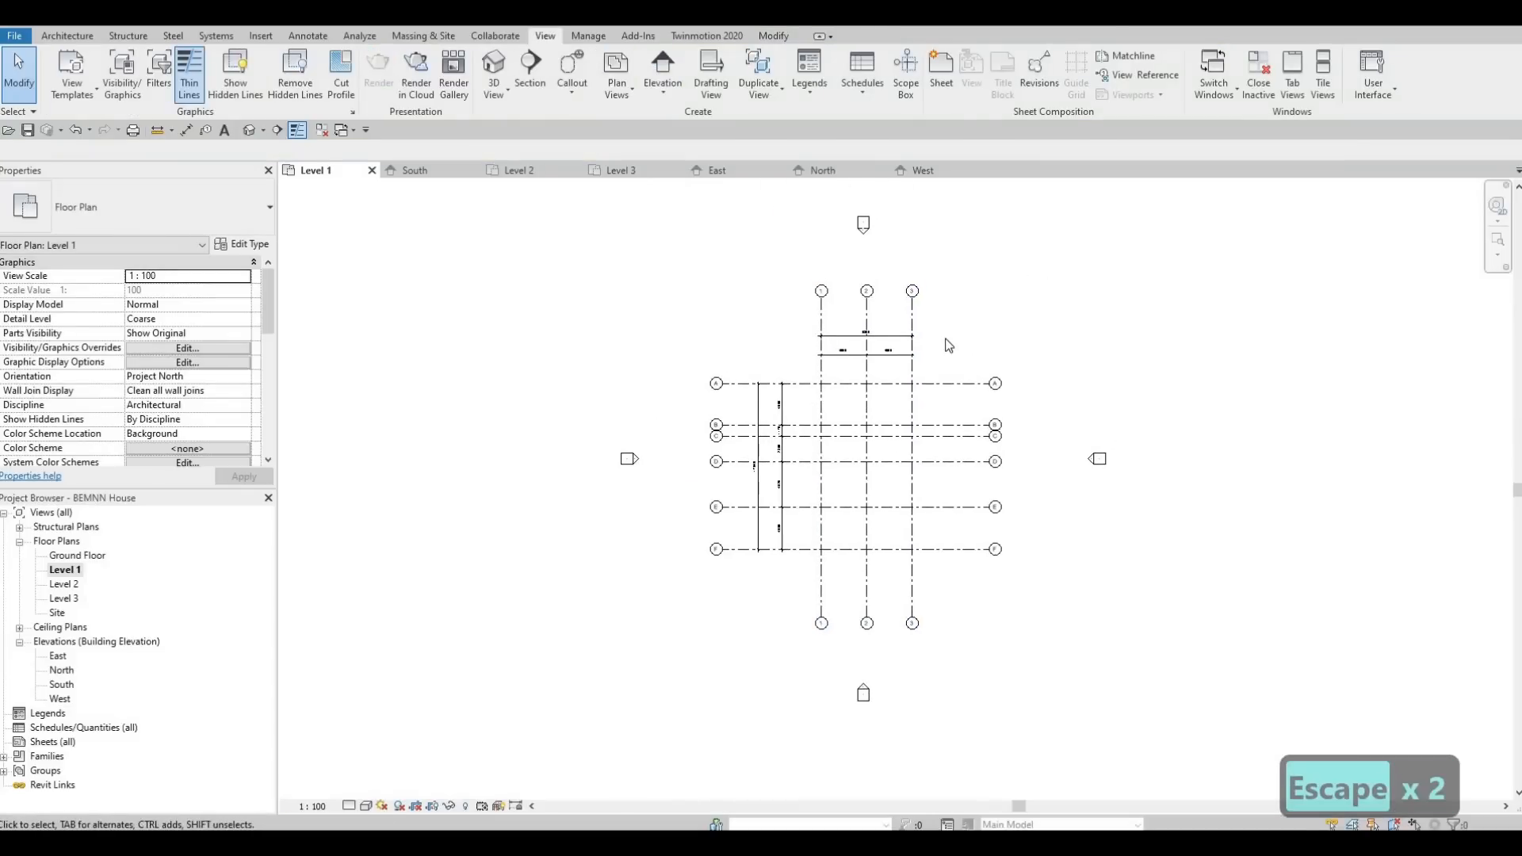